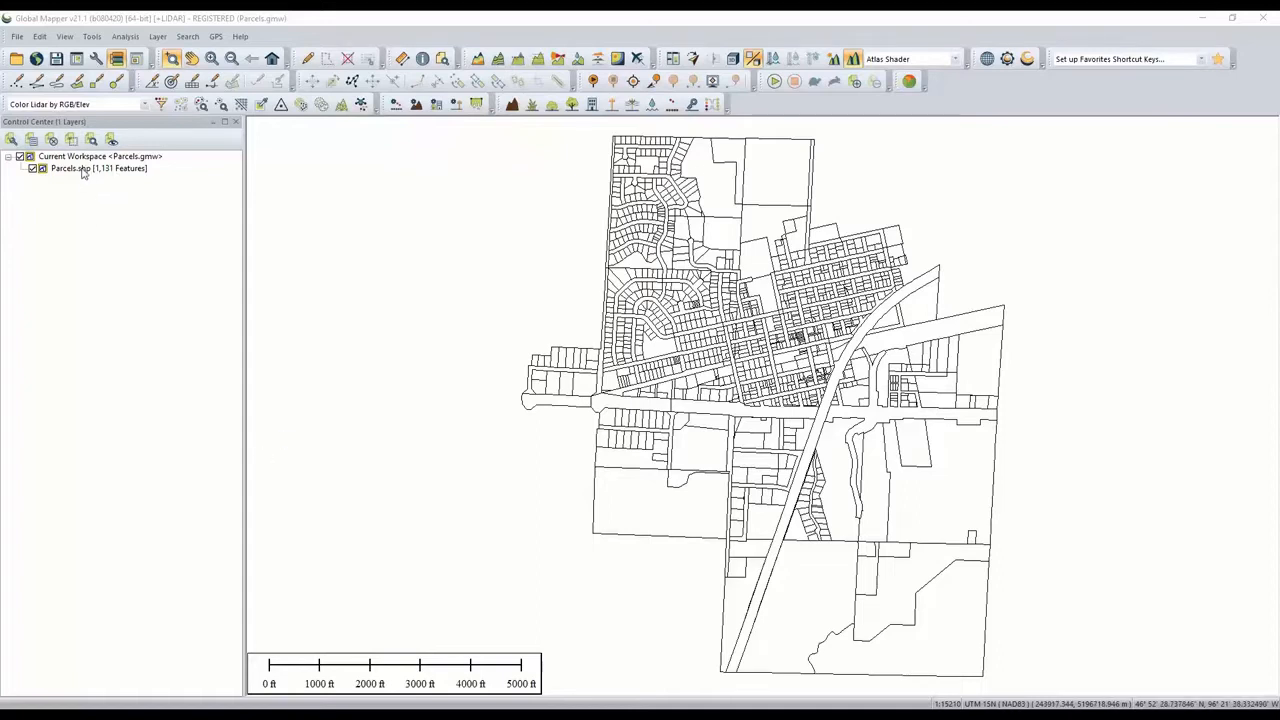
- Style all parcel areas in the Parcels layer with a red border colour and apply the change
double_click(84, 170)
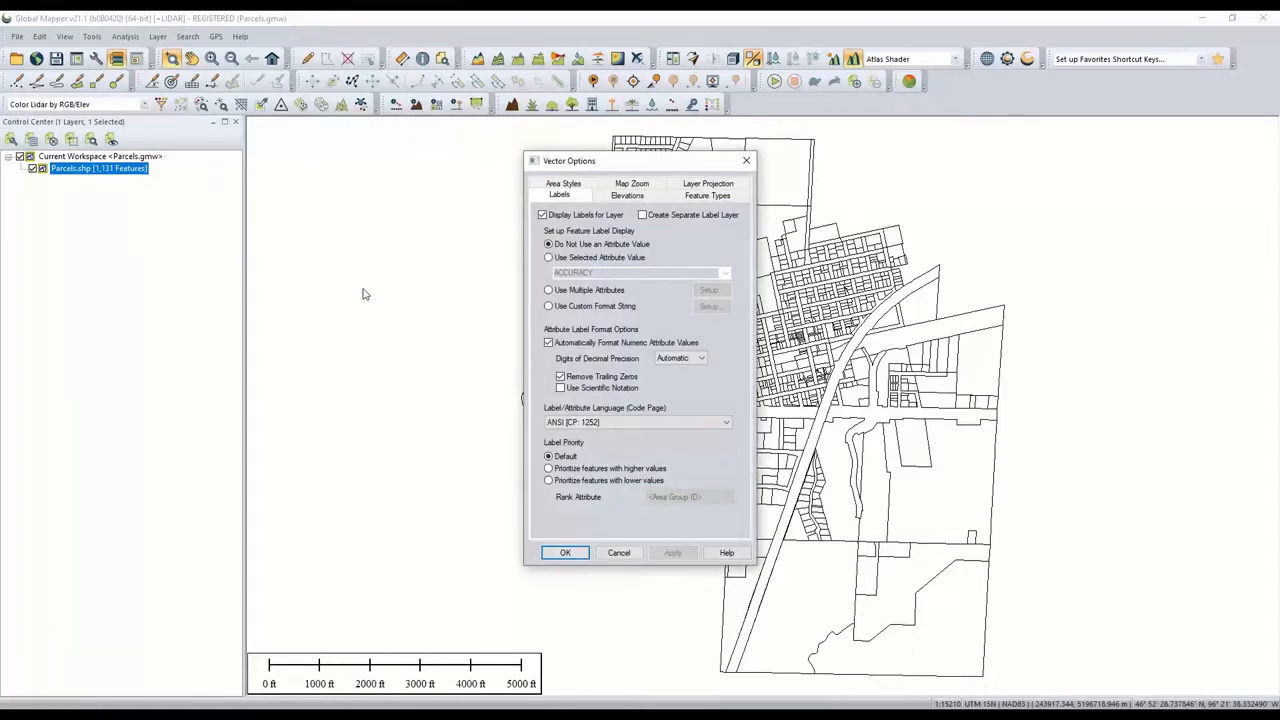
left_click(556, 186)
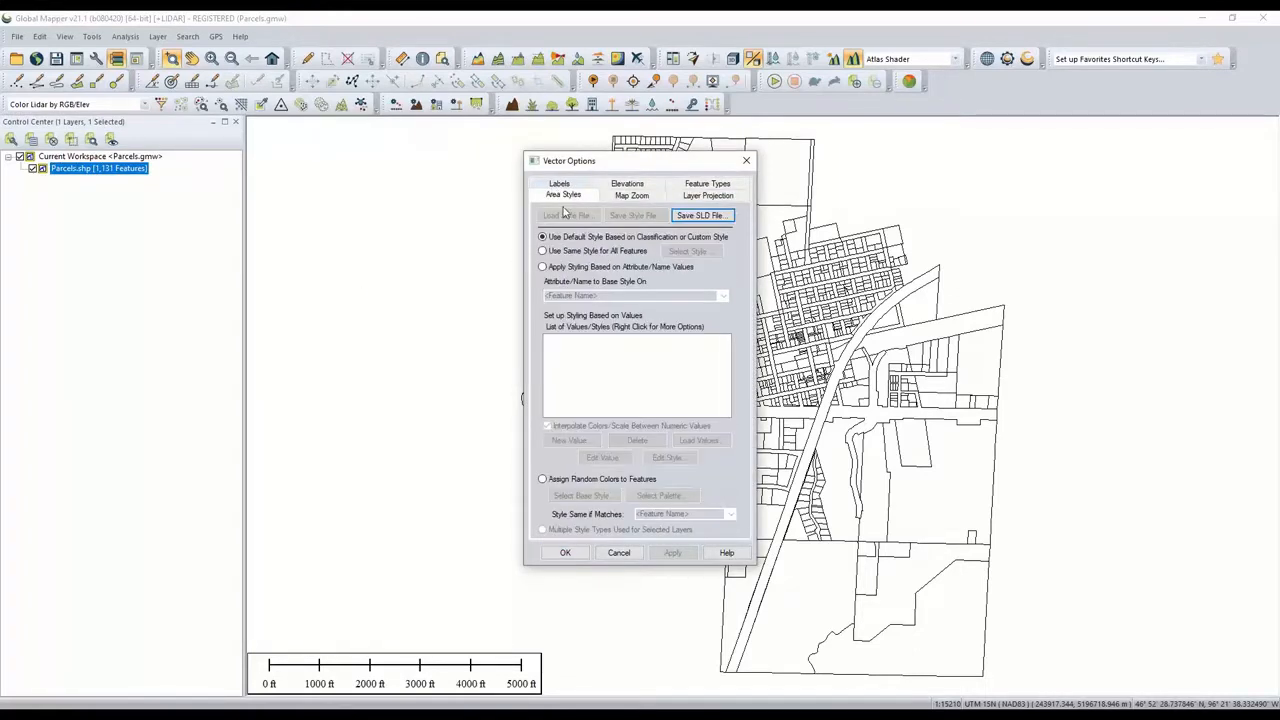
left_click(586, 253)
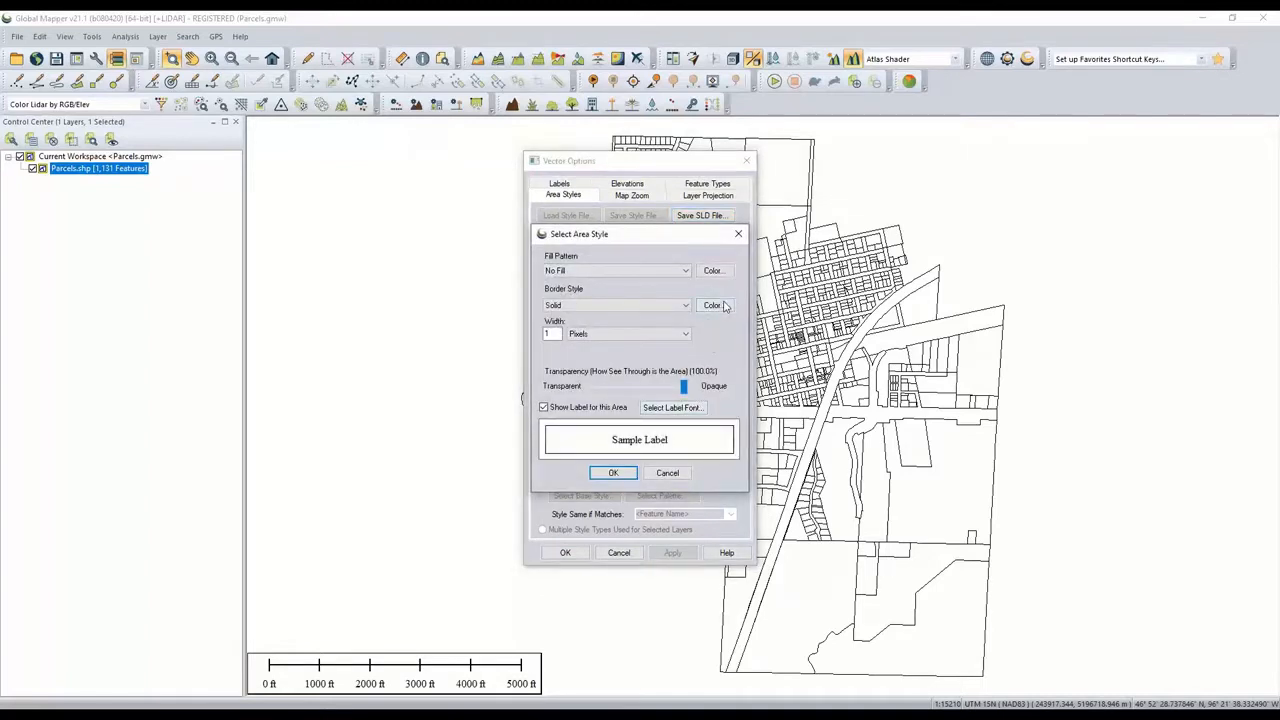
left_click(724, 306)
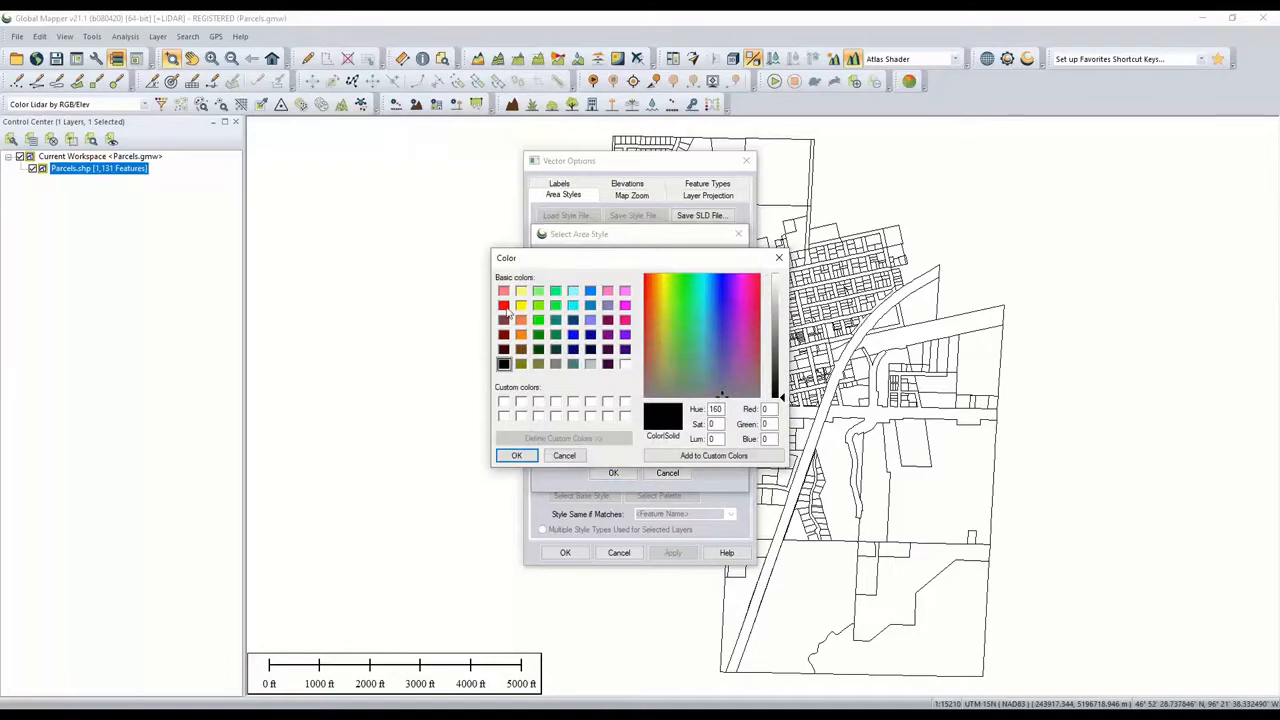
left_click(503, 305)
left_click(516, 455)
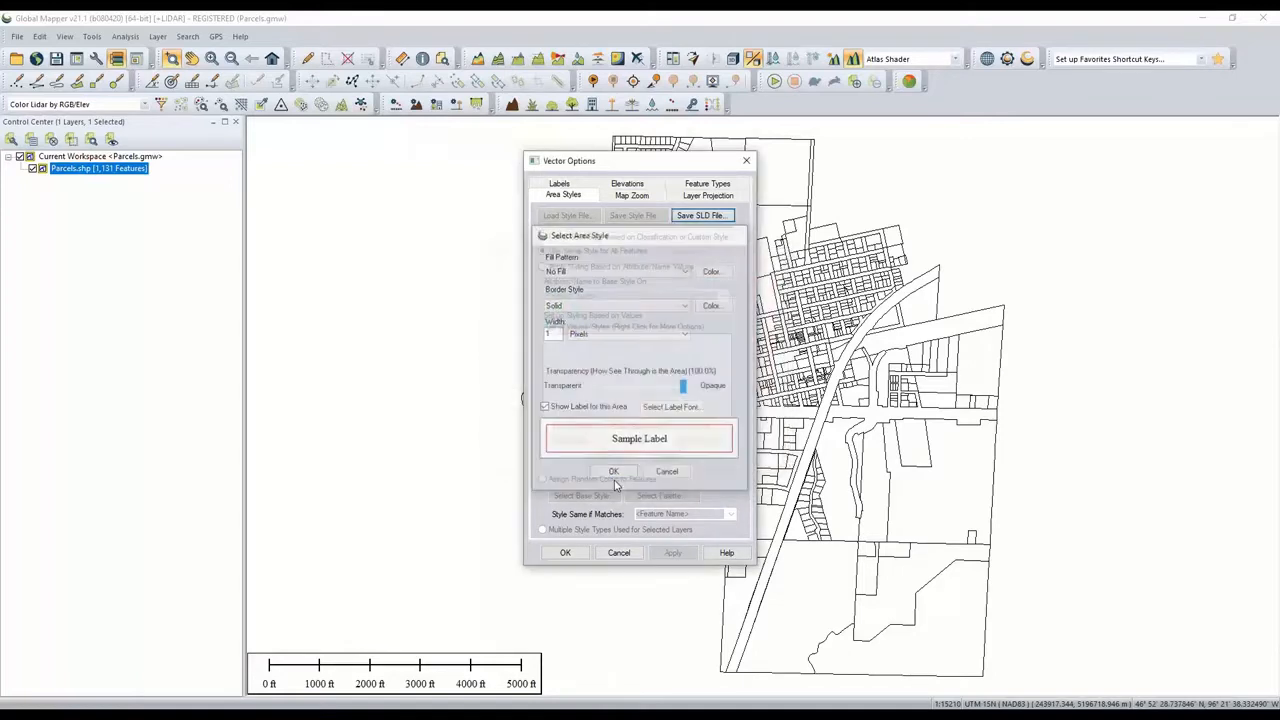
left_click(672, 552)
left_click(565, 552)
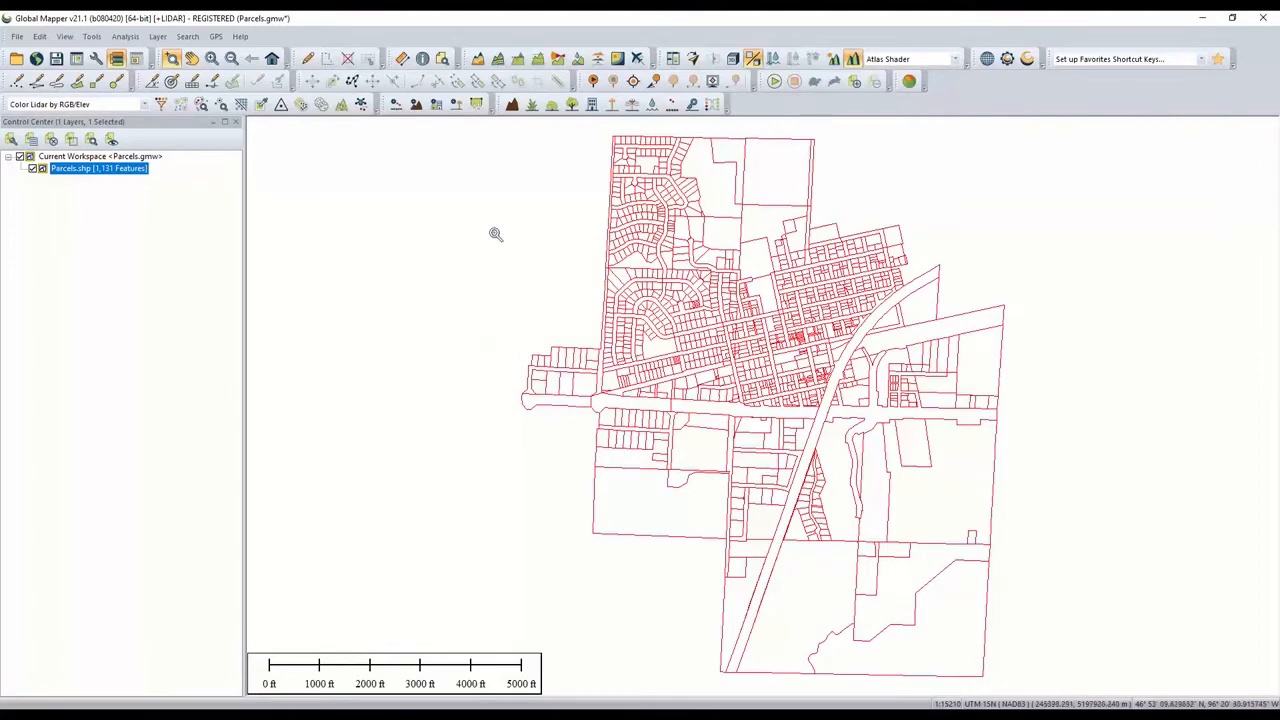
- Zoom into the town and identify a parcel, choosing to display the feature information dialog for its linked attribute
left_click(422, 58)
scroll(710, 338, "up", 2)
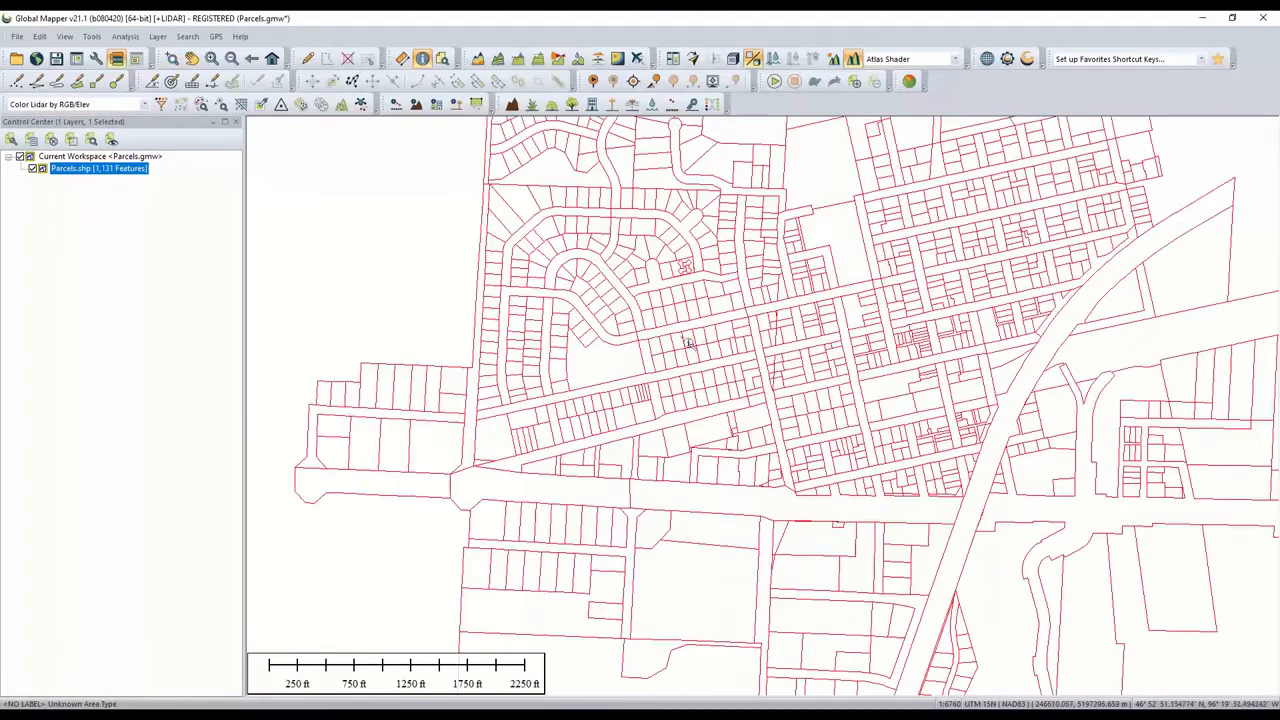
left_click(676, 318)
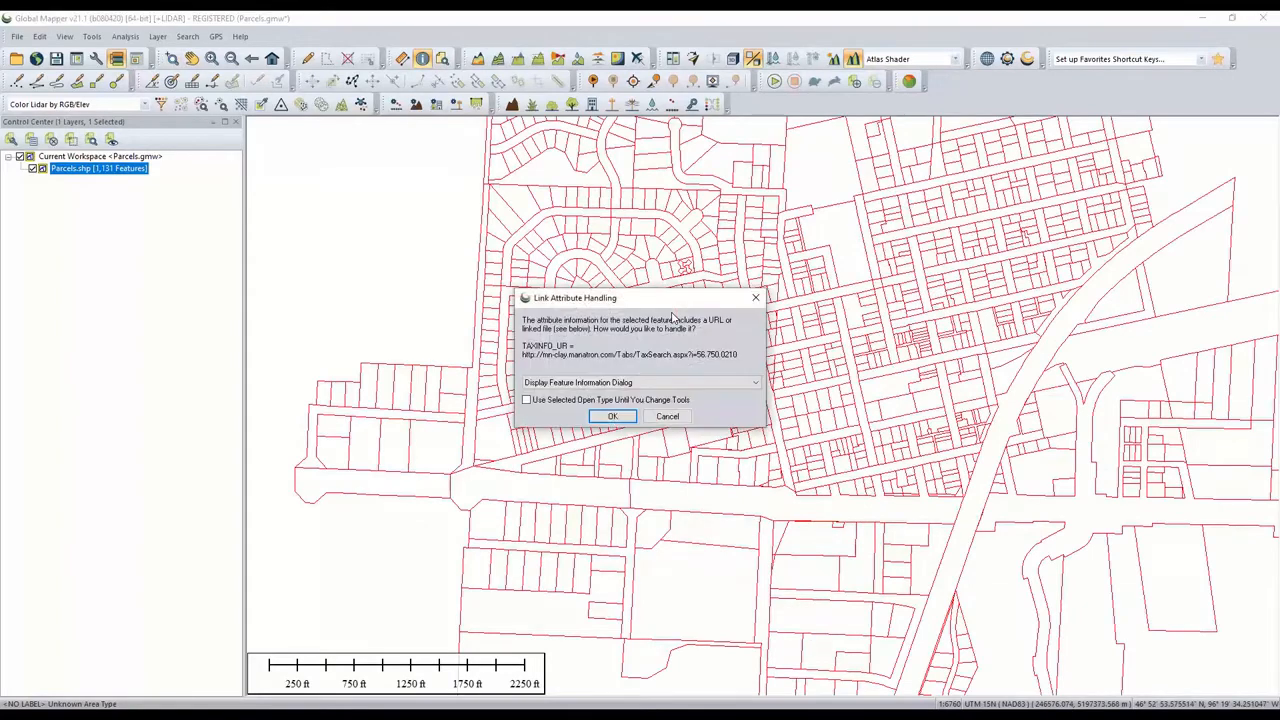
left_click(612, 416)
- Inspect the attributes of two more parcels, scrolling through their attribute lists, and close the feature information dialog
scroll(354, 330, "down", 10)
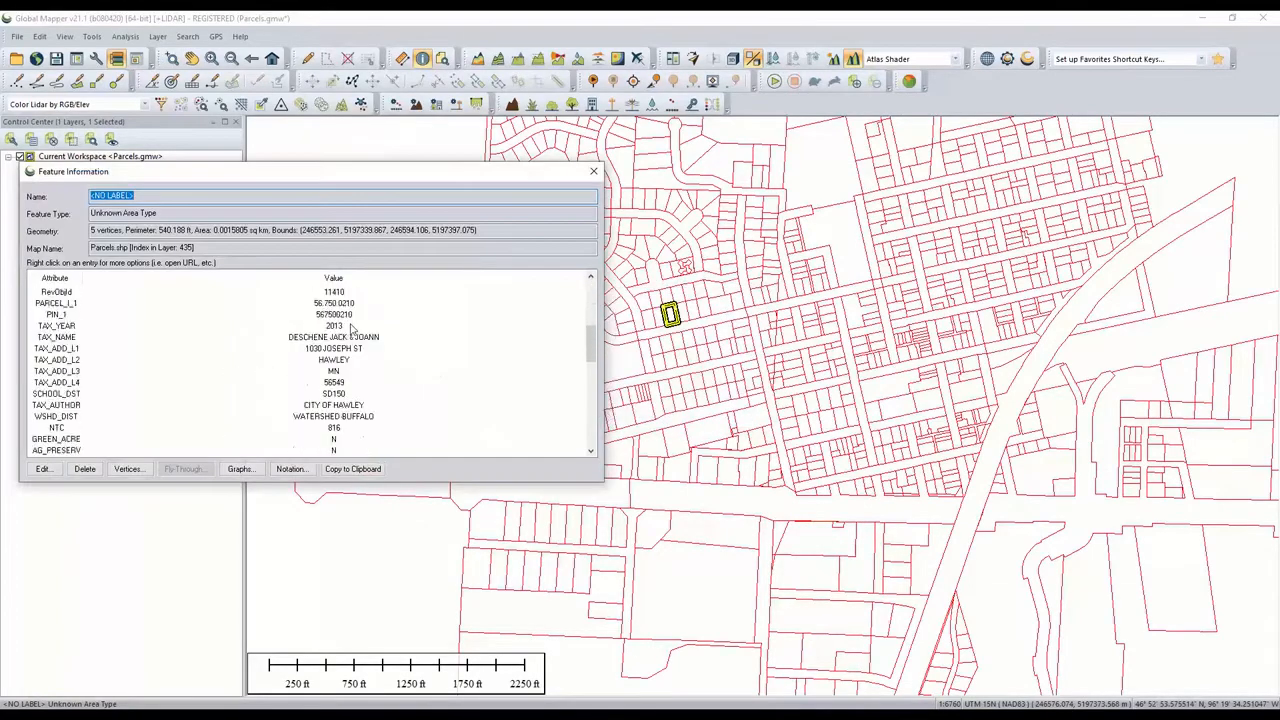
left_click(708, 358)
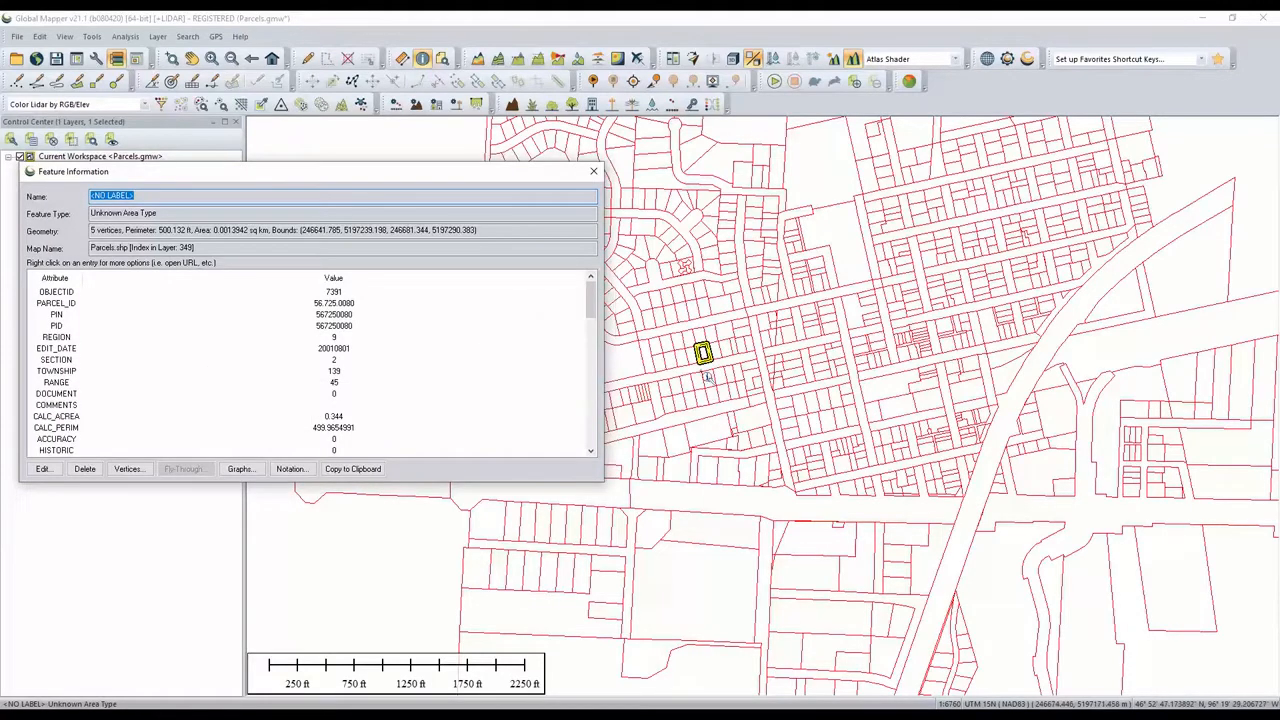
left_click(714, 397)
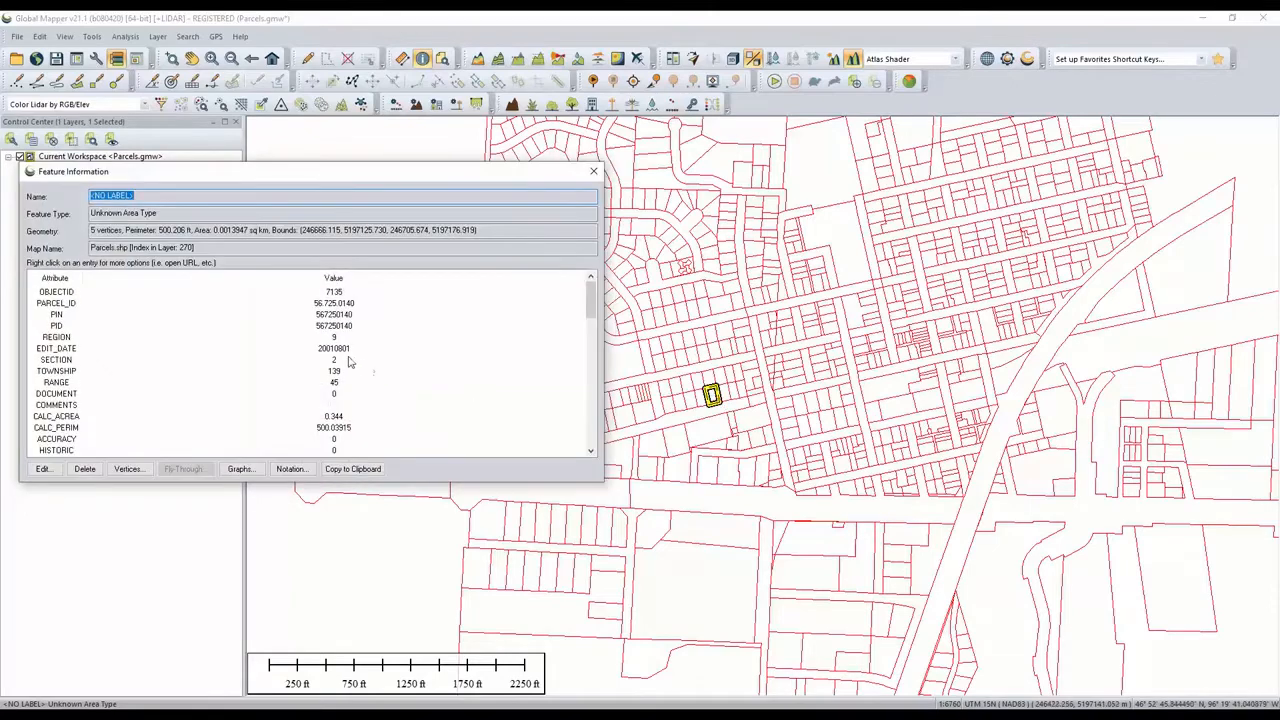
scroll(350, 362, "down", 12)
scroll(350, 362, "down", 3)
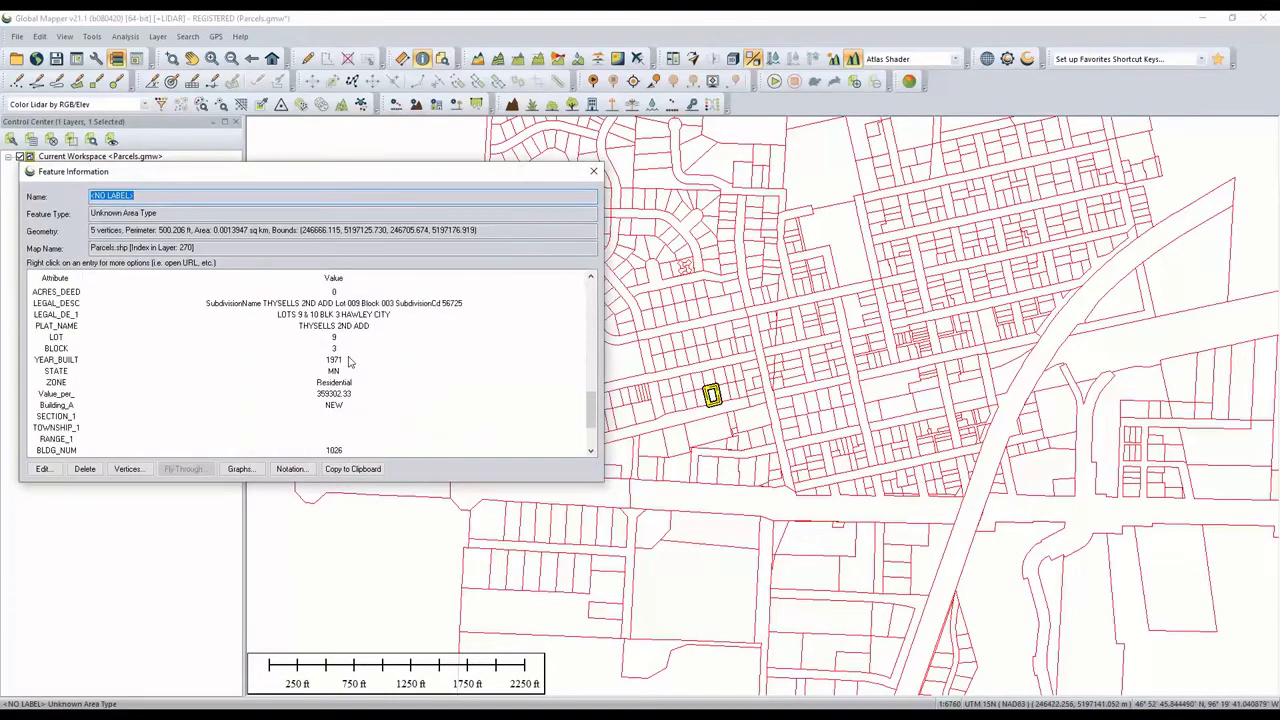
left_click(594, 174)
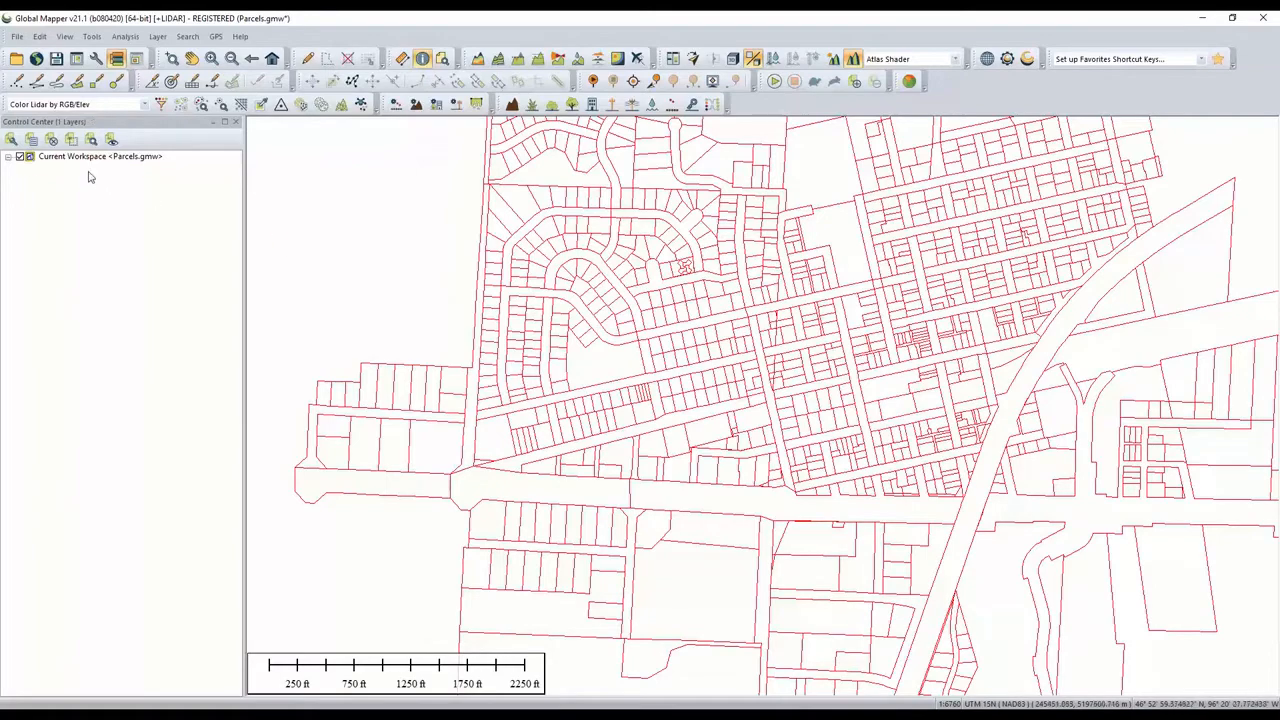
- Select all parcel features and zoom to the current view in Google Earth, including the selected features
right_click(89, 170)
left_click(206, 396)
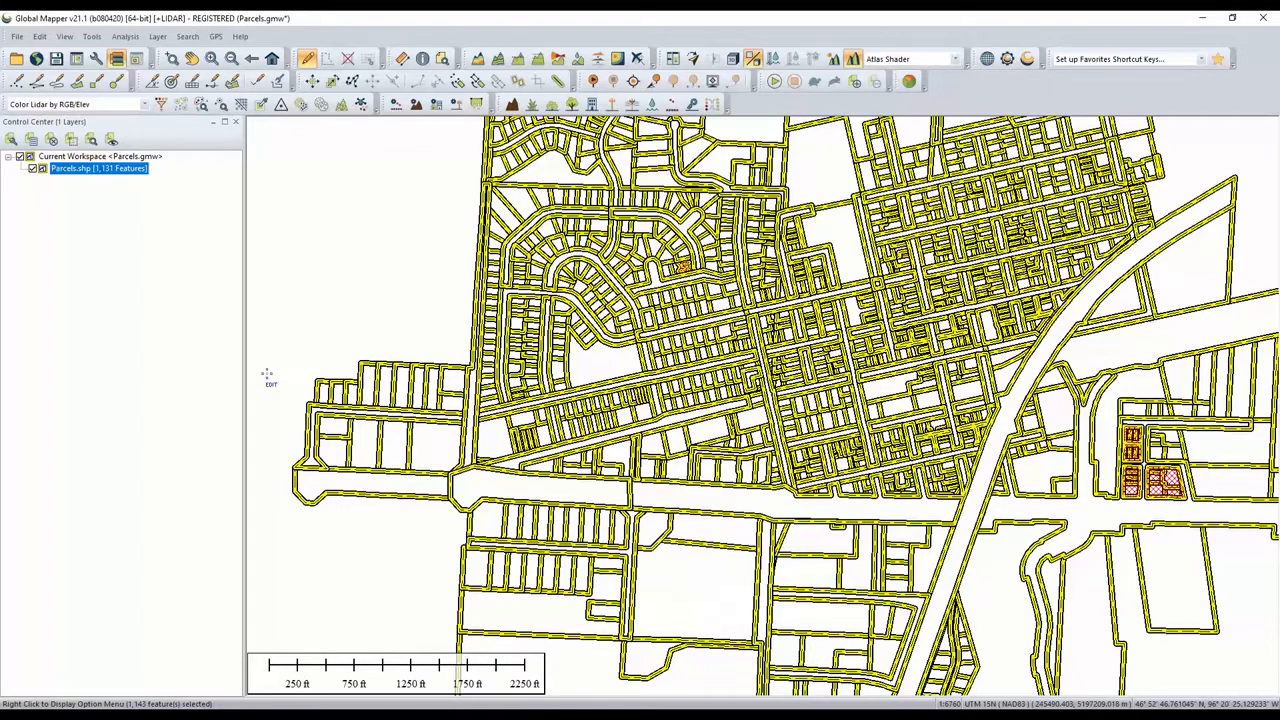
left_click(68, 38)
mouse_move(205, 314)
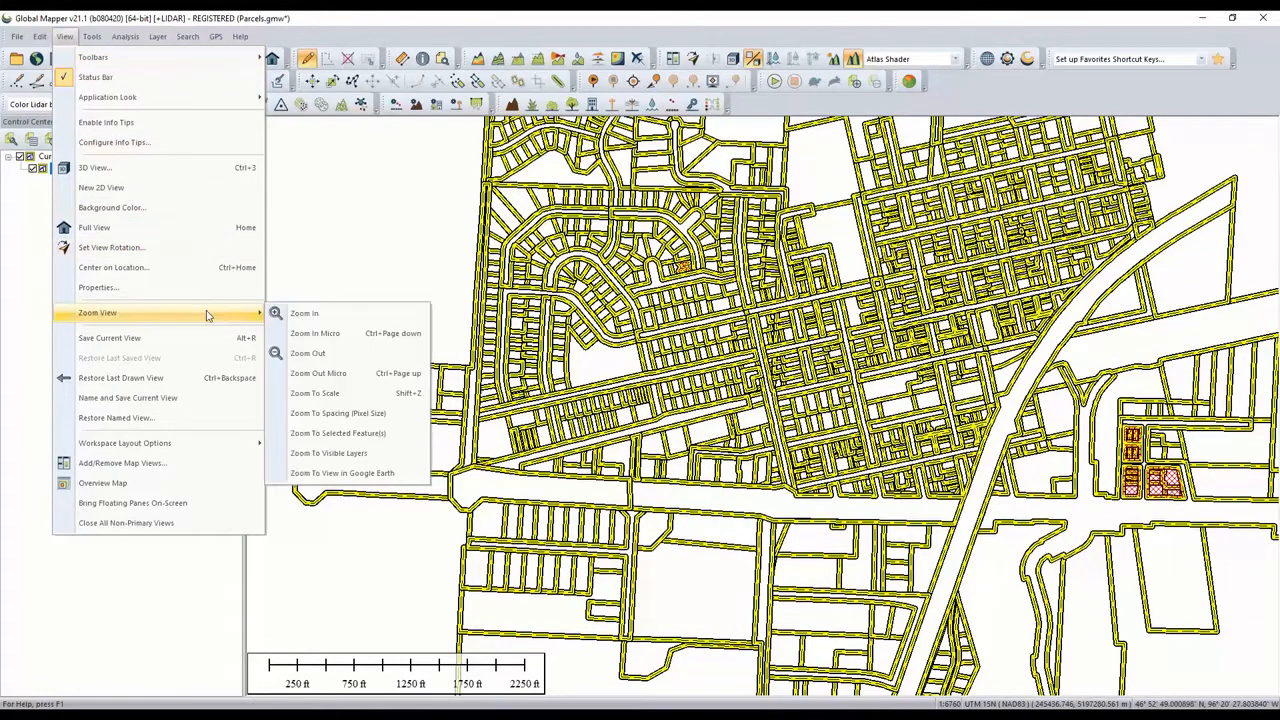
left_click(398, 473)
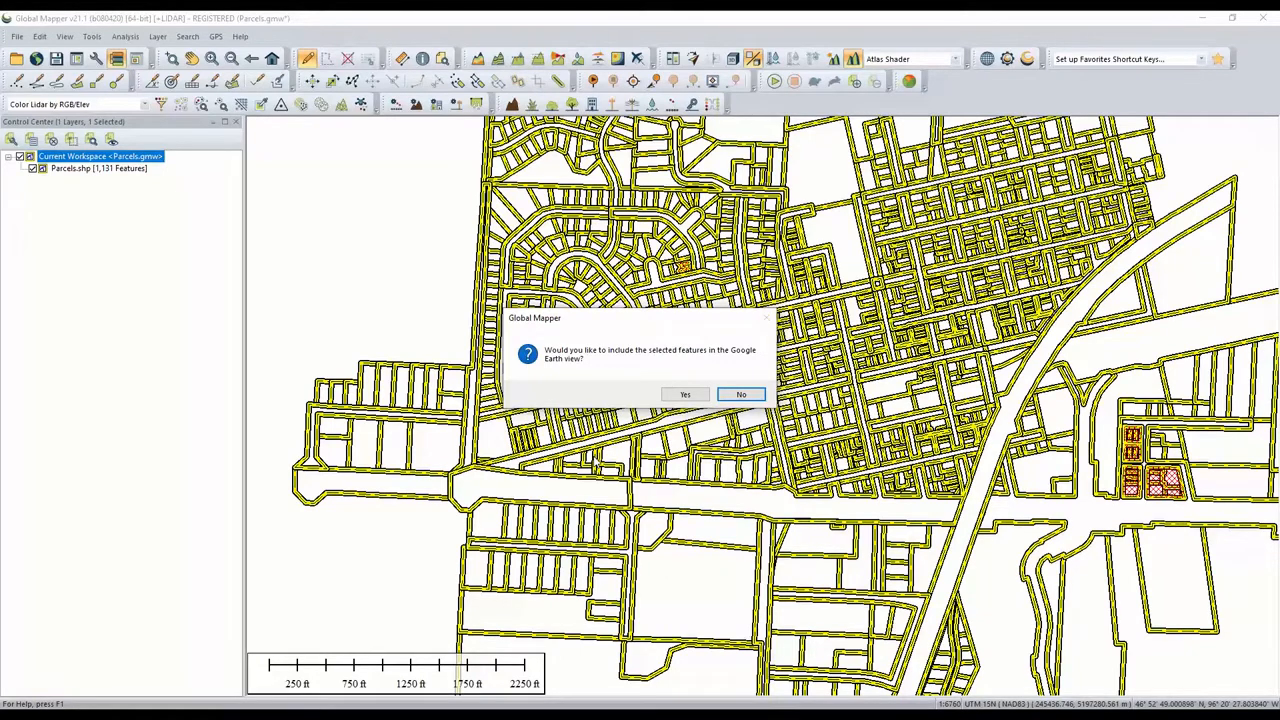
left_click(686, 396)
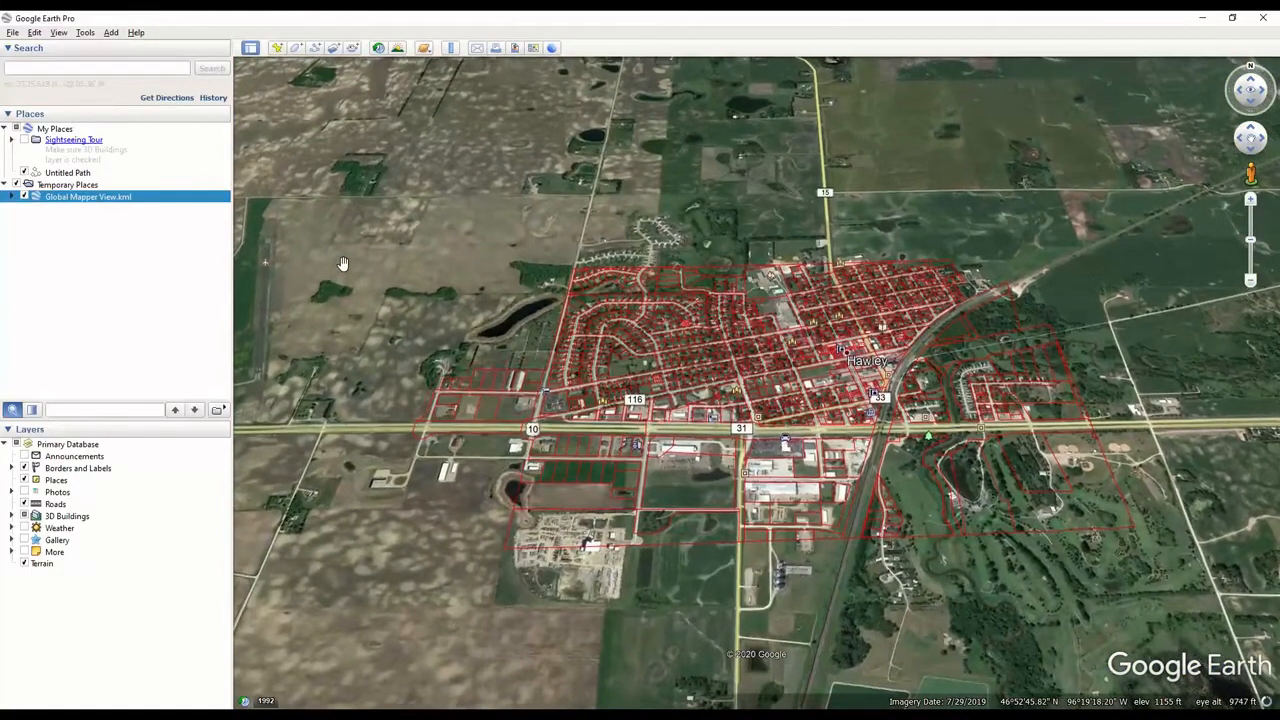
- Zoom into the town in Google Earth and inspect the attribute balloons of several parcels
scroll(590, 421, "down", 4)
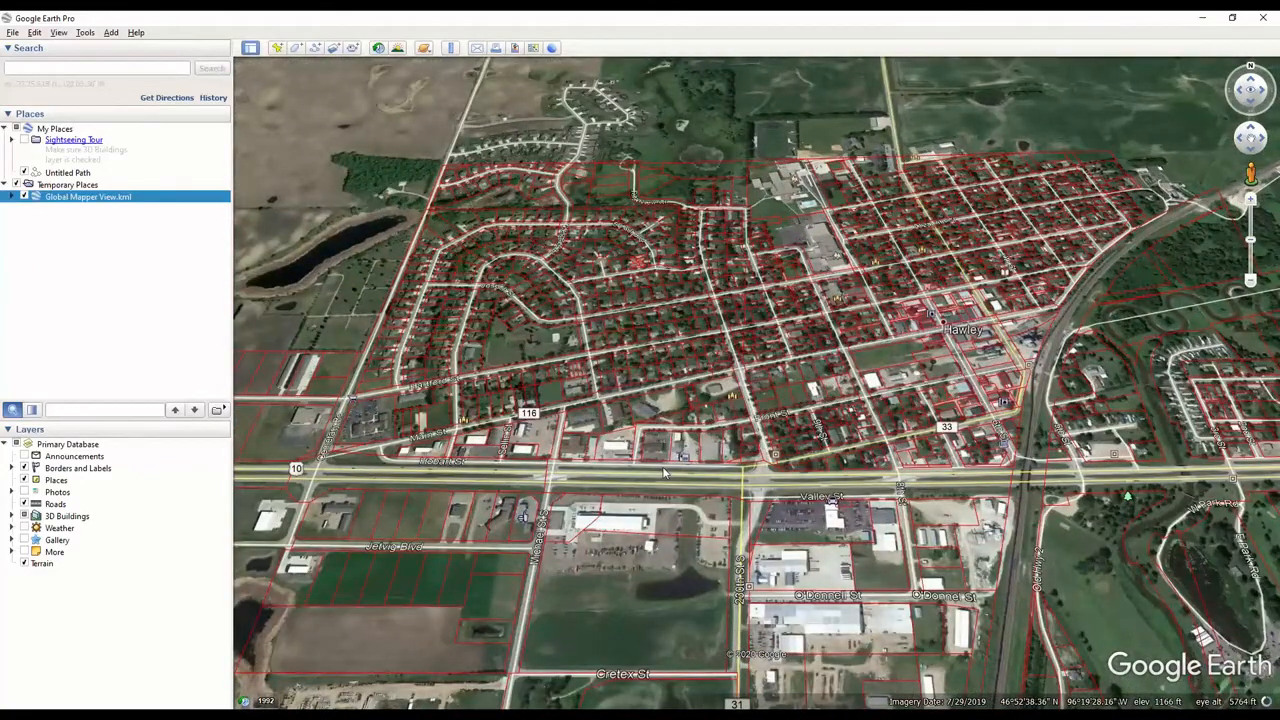
scroll(627, 355, "down", 2)
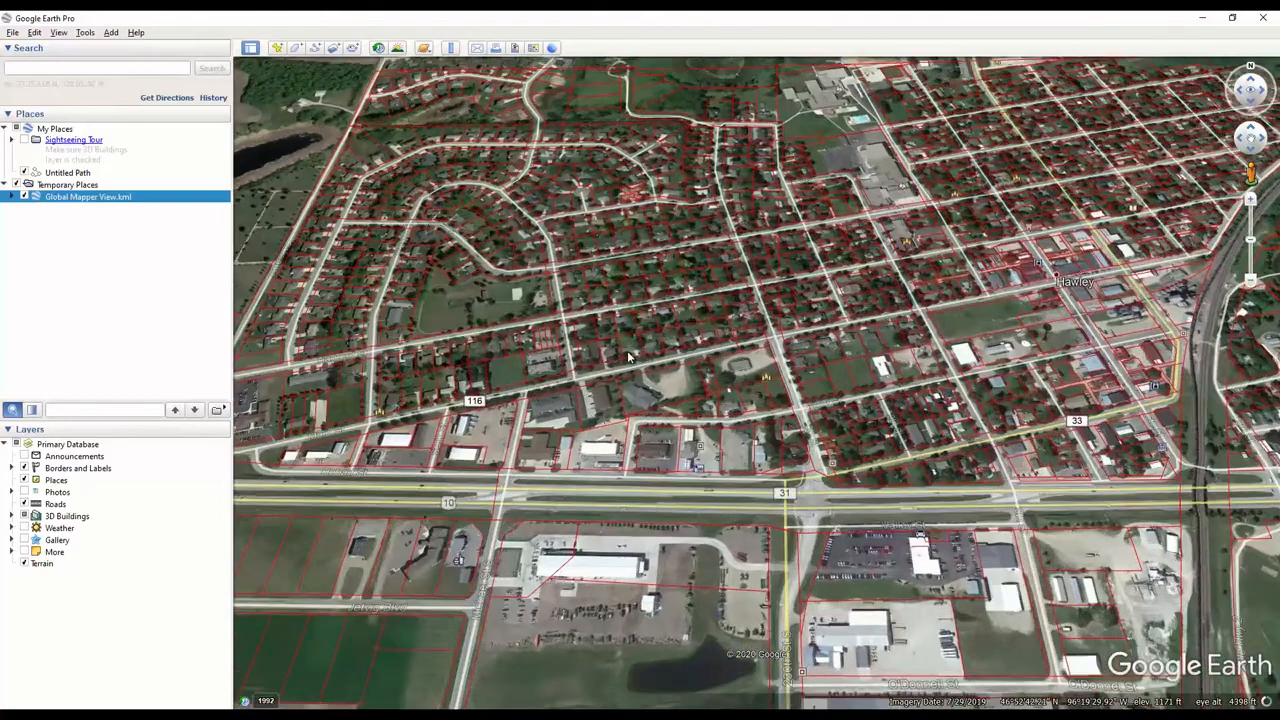
left_click(627, 350)
scroll(755, 345, "down", 2)
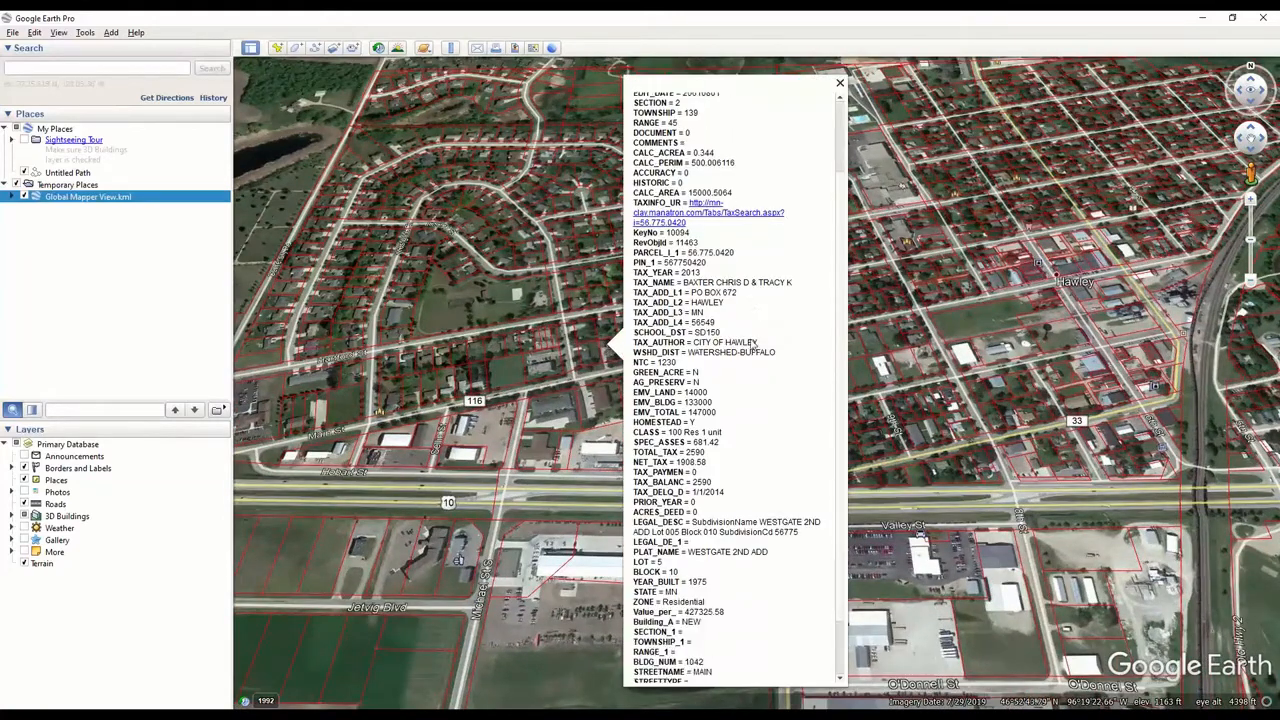
scroll(752, 350, "down", 2)
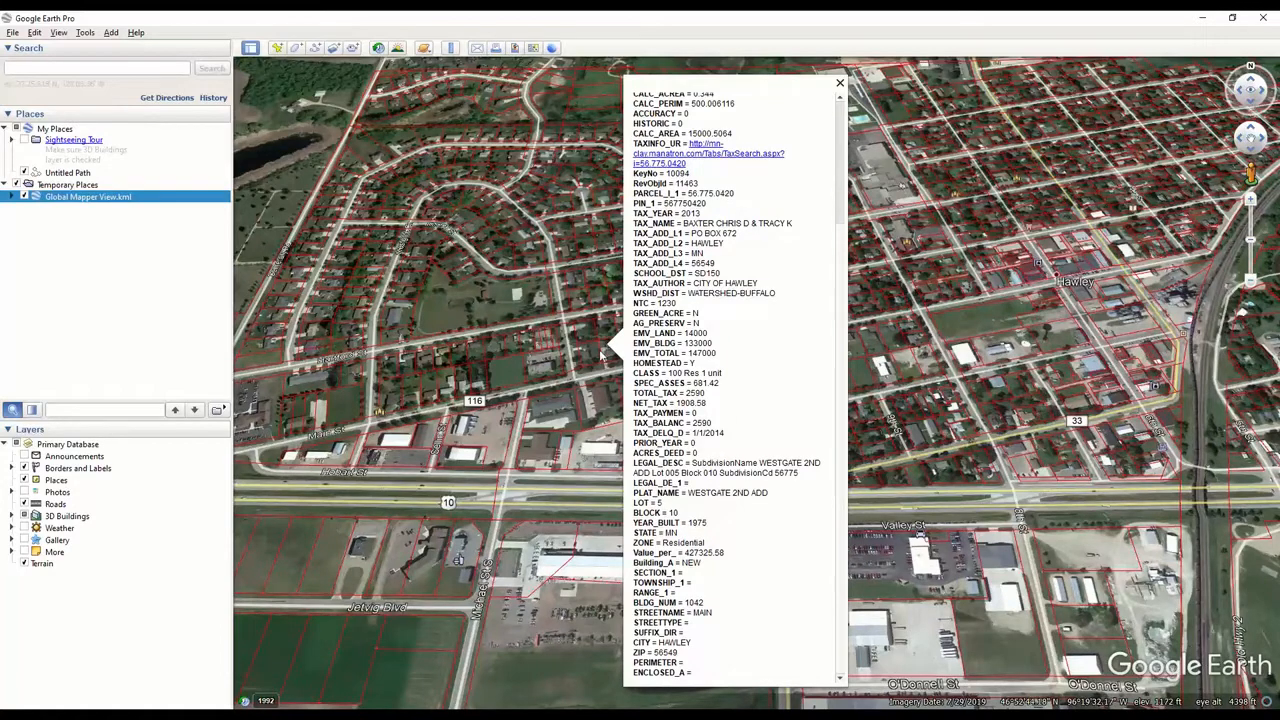
left_click(525, 237)
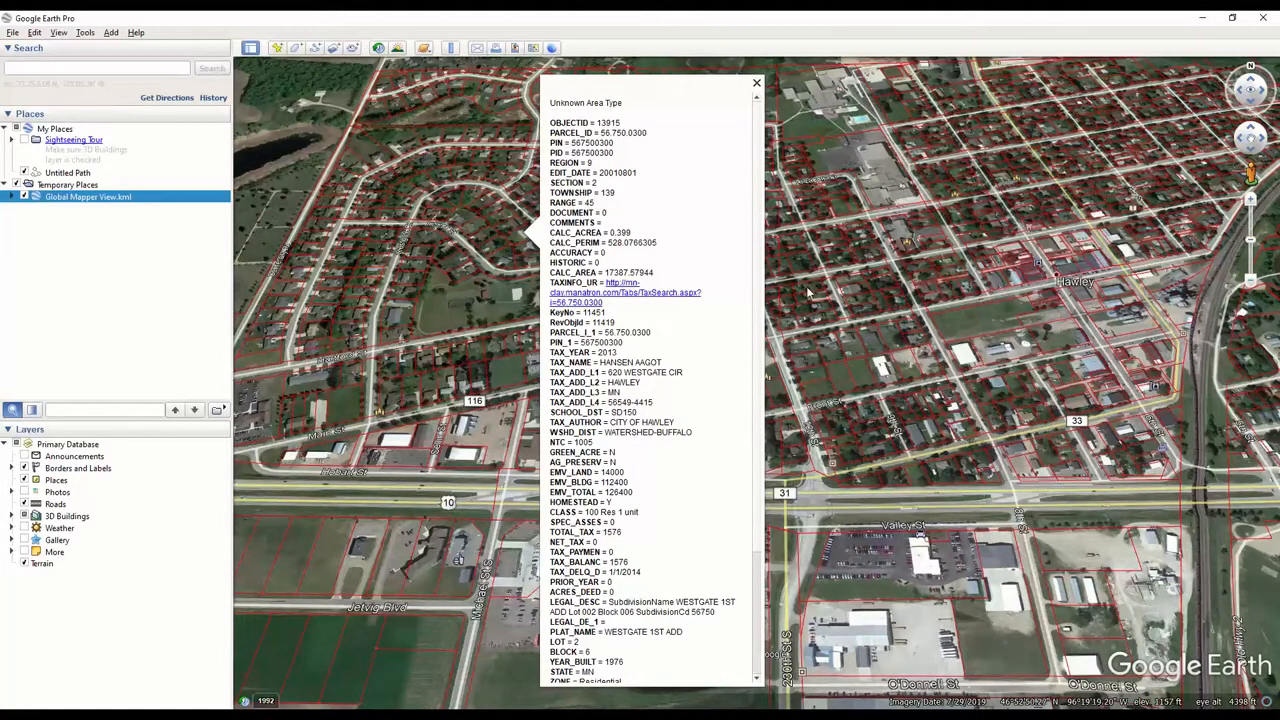
left_click(845, 290)
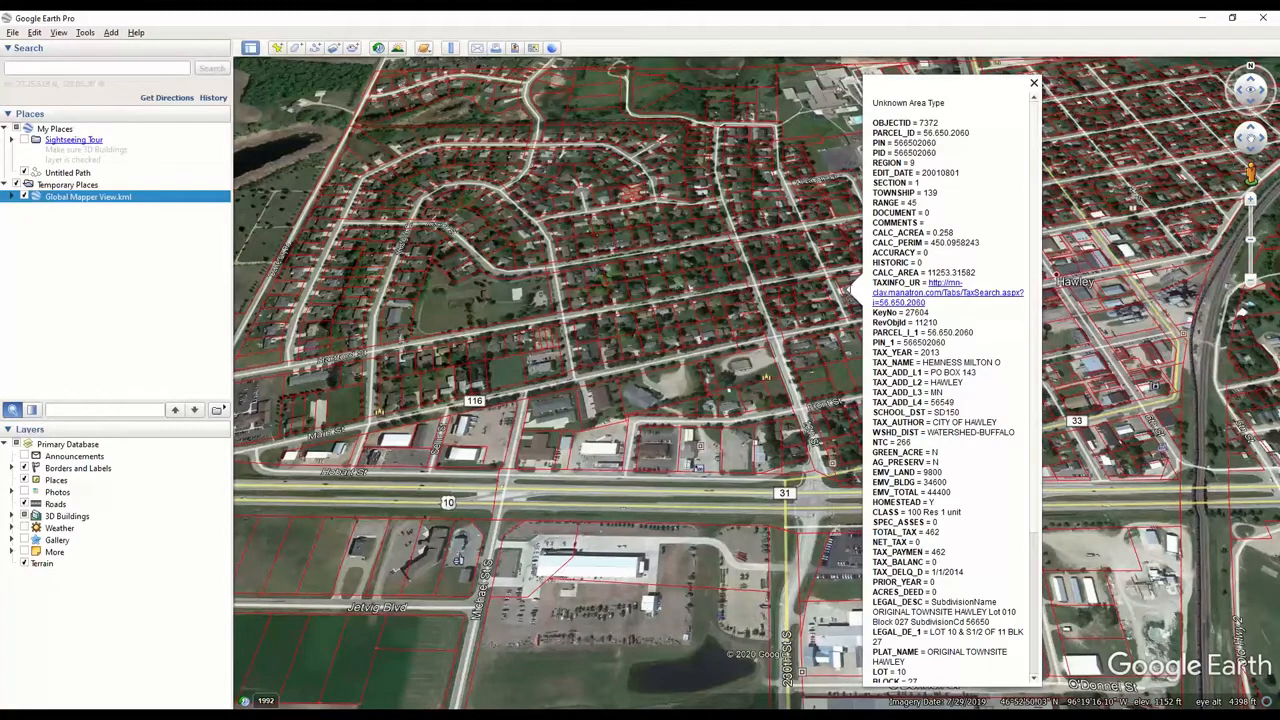
left_click(1035, 85)
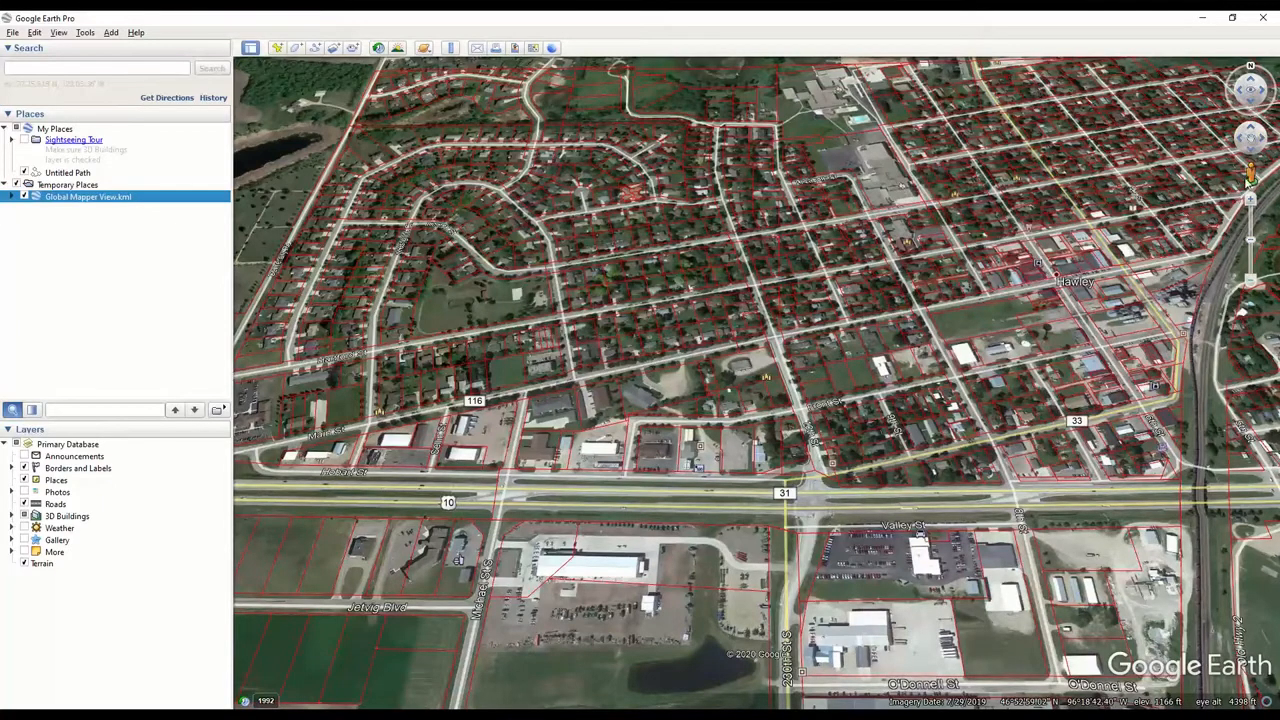
- Enter Street View on a residential street, move along it, and exit Street View
left_click_drag(1250, 175, 641, 302)
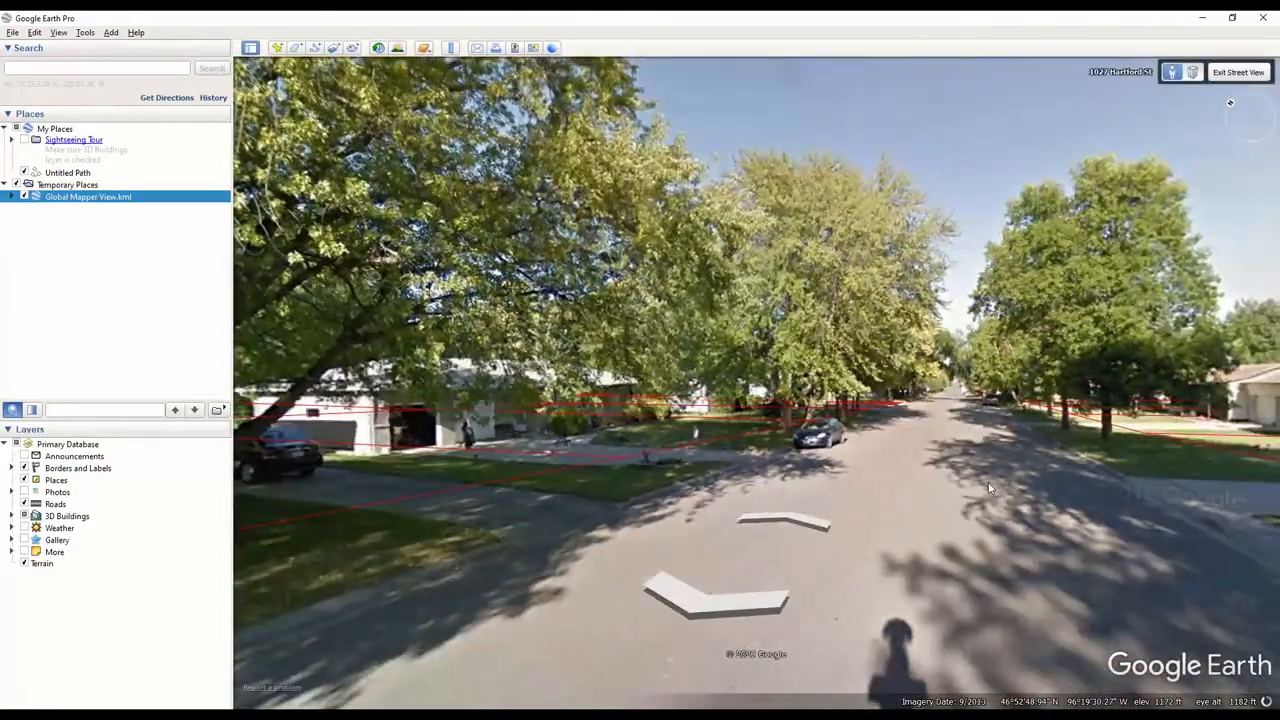
scroll(990, 488, "up", 1)
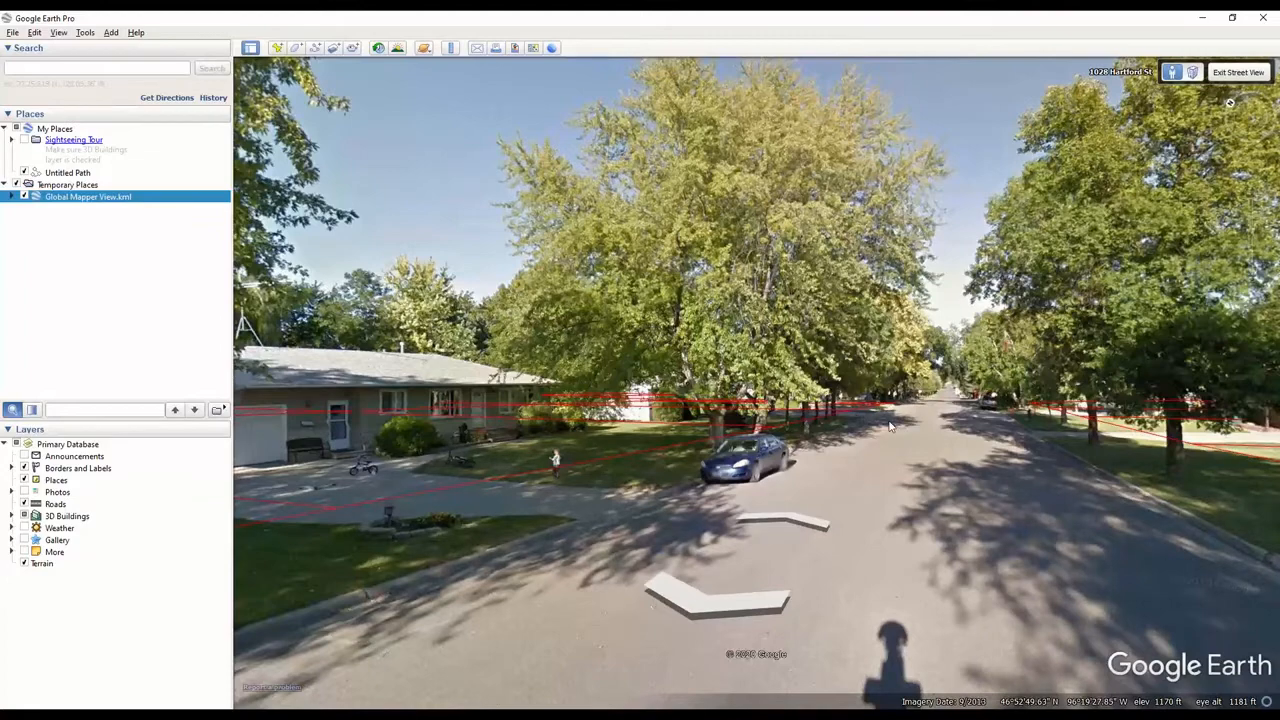
double_click(955, 455)
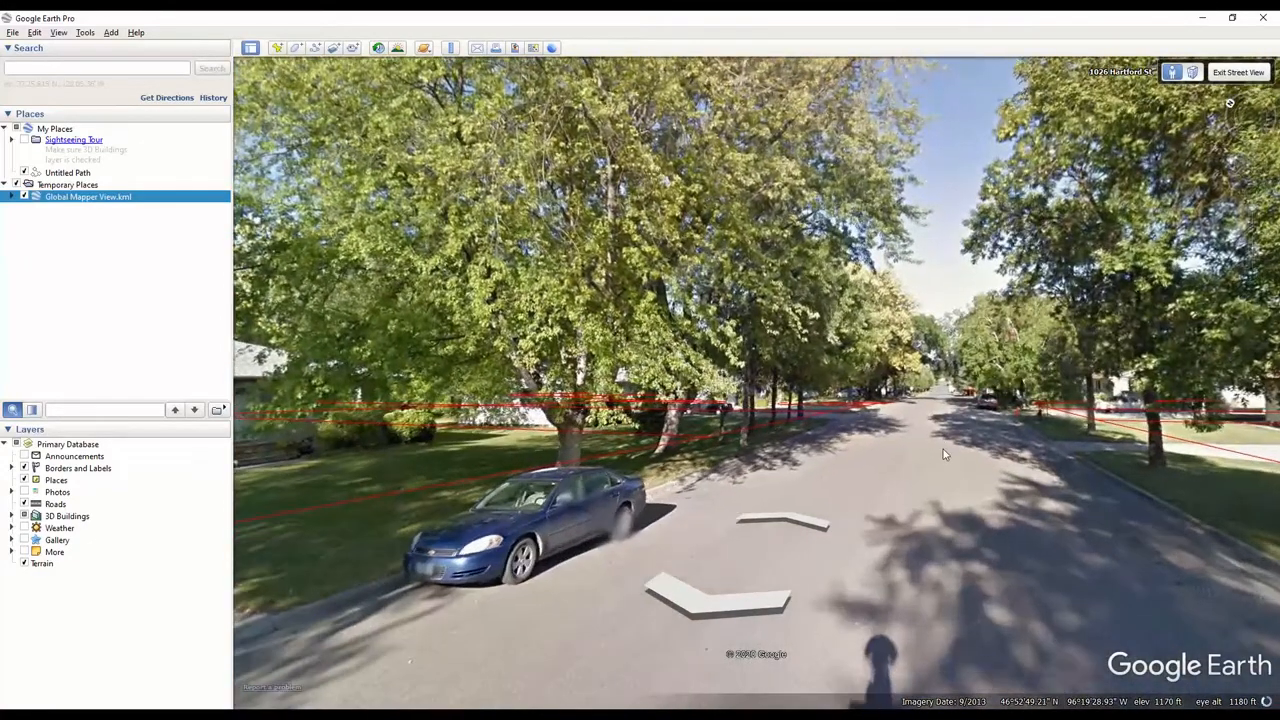
double_click(943, 452)
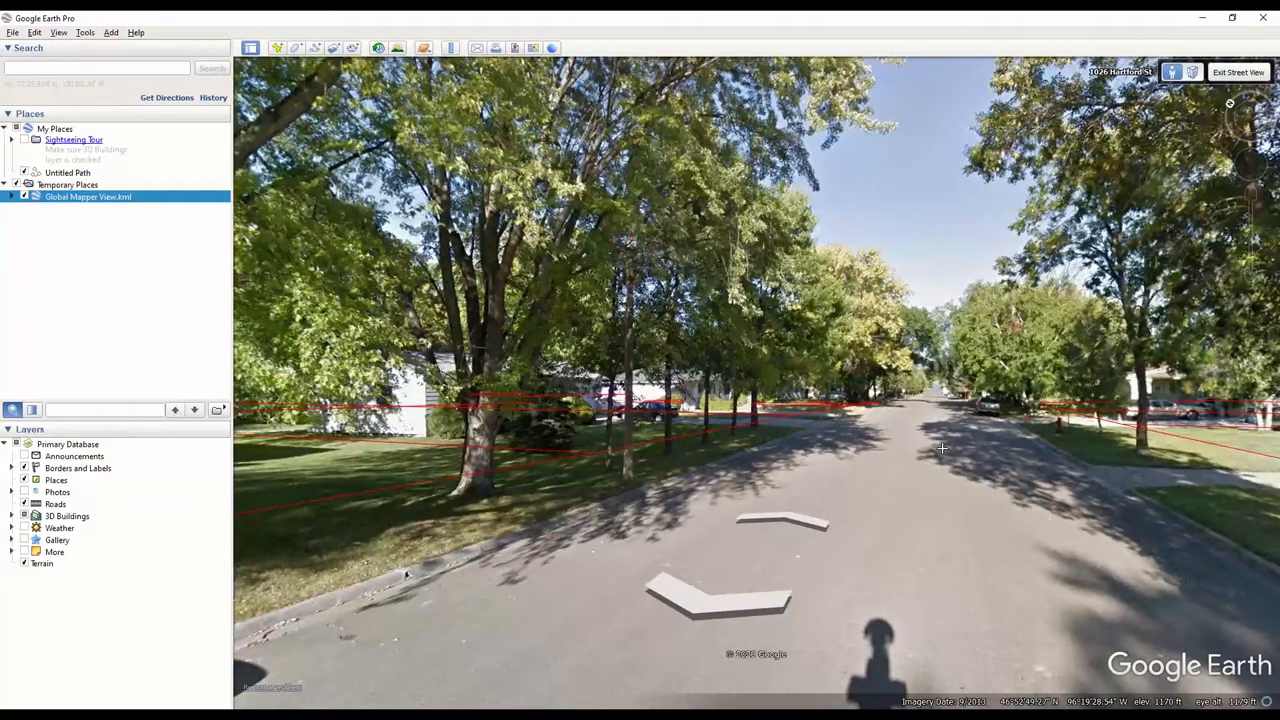
double_click(973, 438)
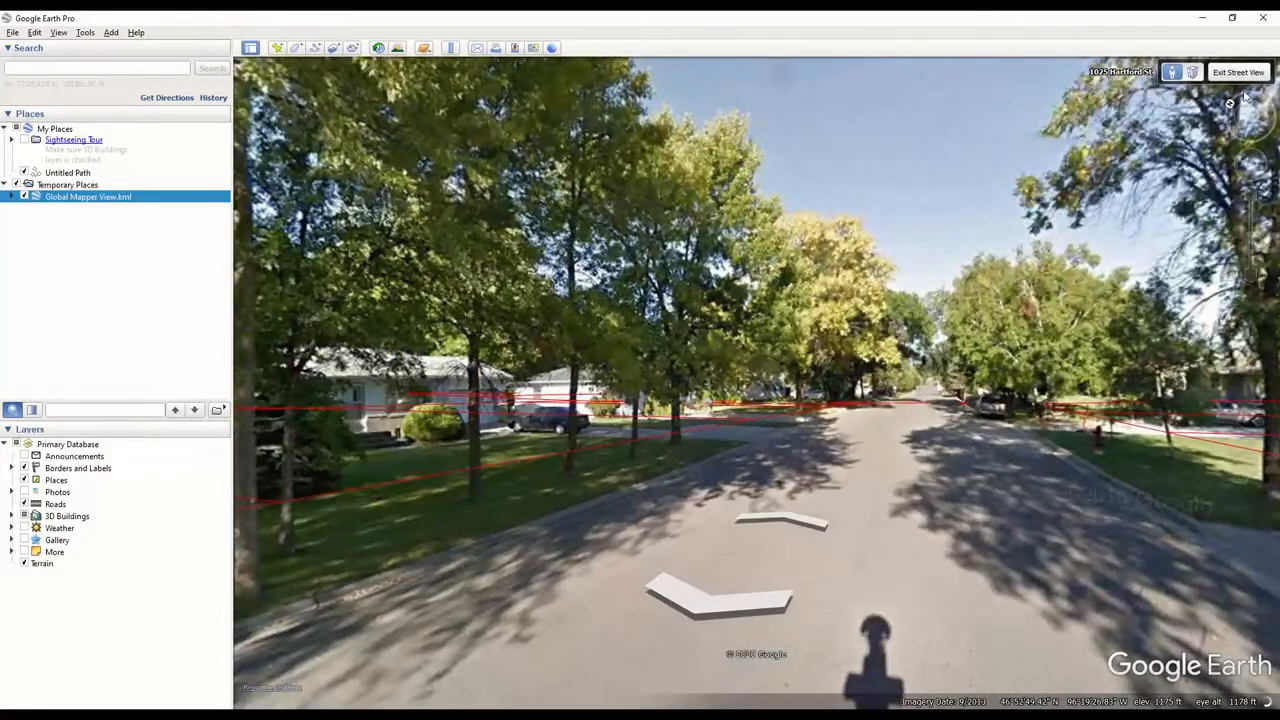
left_click(1238, 72)
left_click(1238, 73)
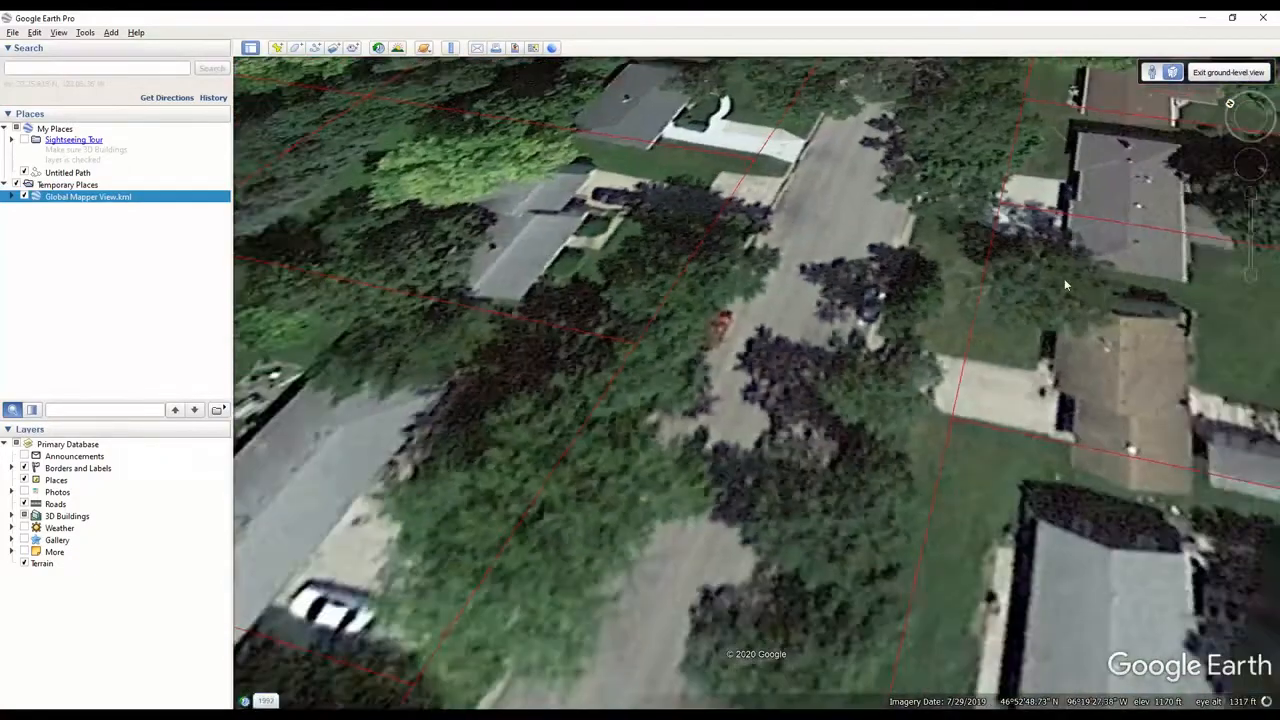
- Zoom out over the town and leave Google Earth to return to Global Mapper
scroll(897, 390, "down", 5)
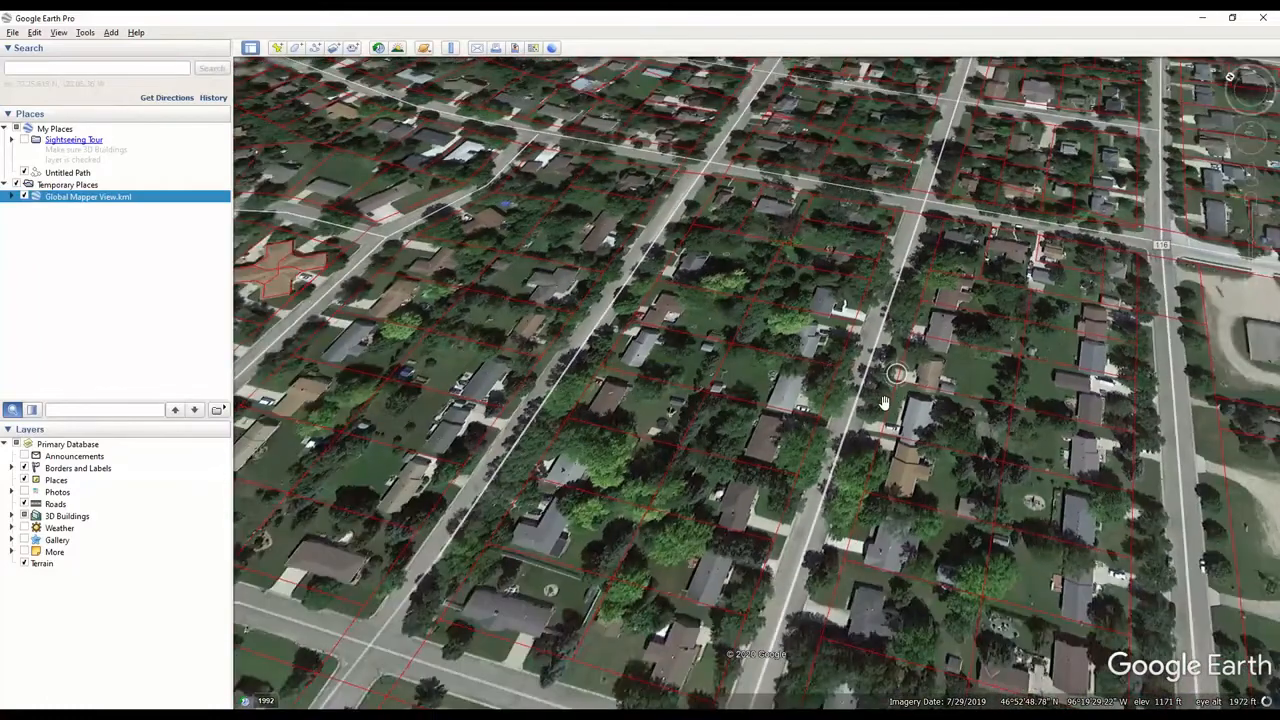
scroll(875, 413, "down", 3)
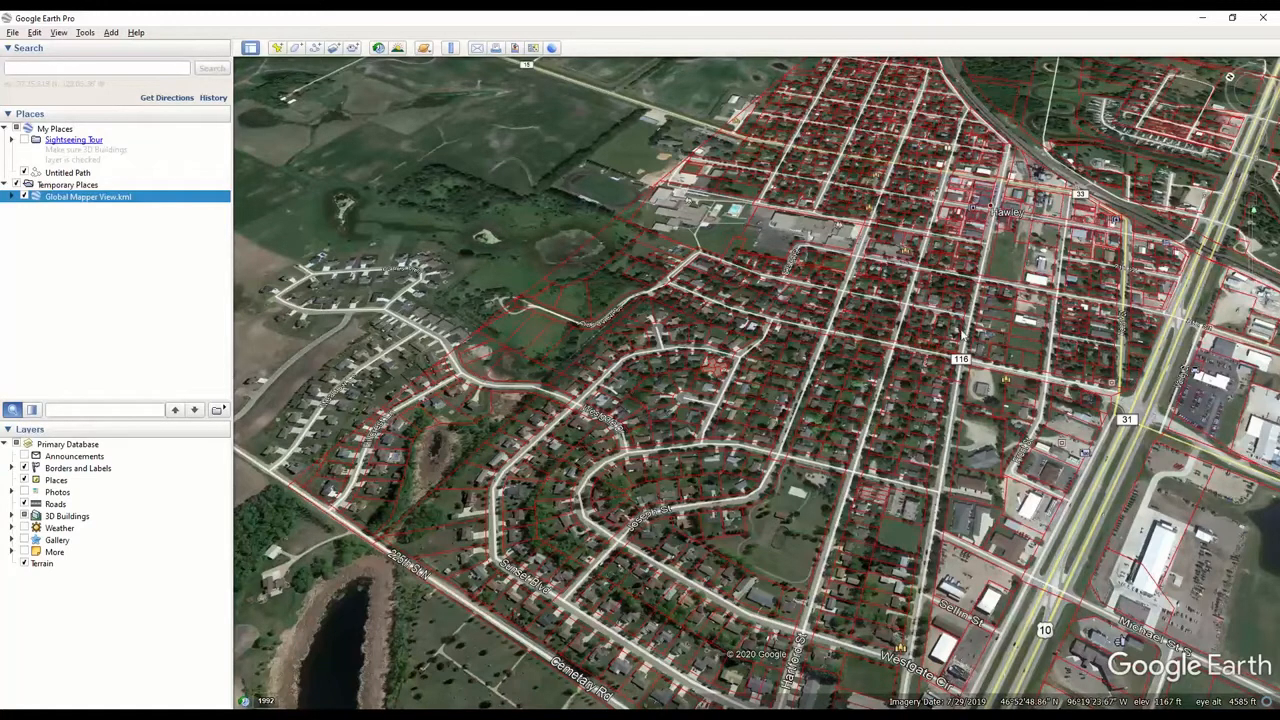
left_click(1202, 19)
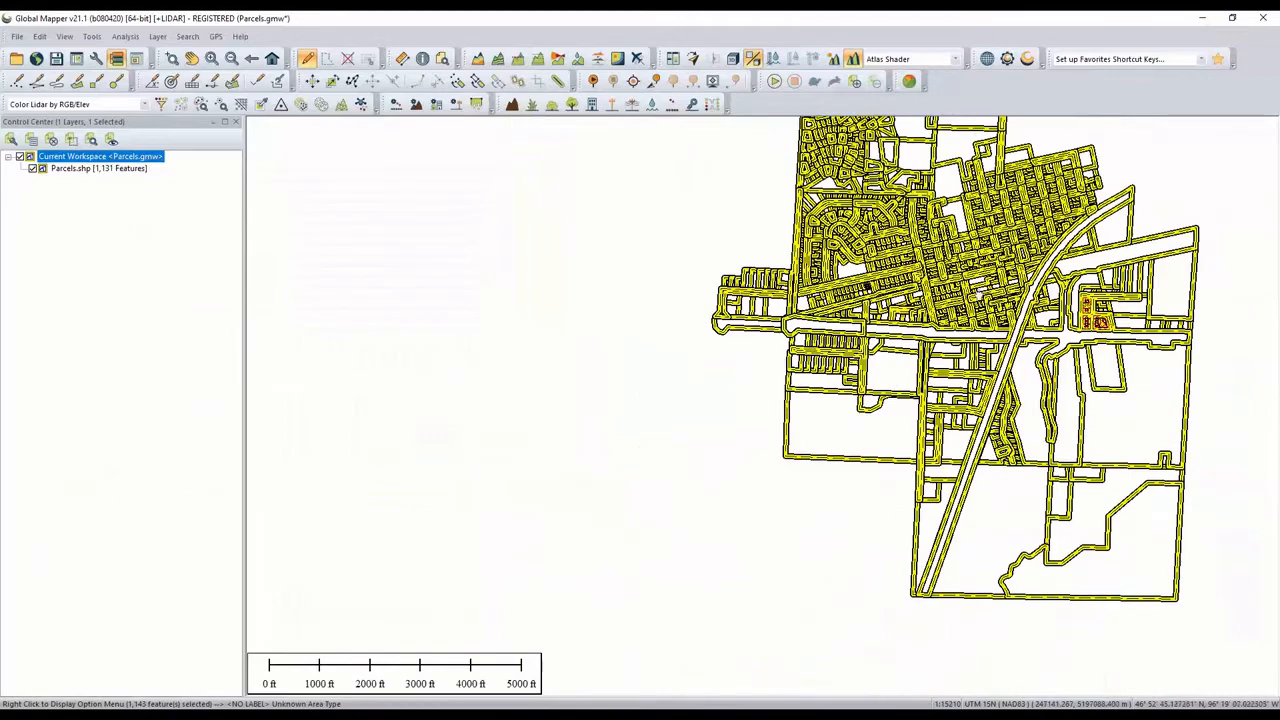
- Deselect all the parcel features in the map view
left_click_drag(733, 237, 529, 366)
left_click(488, 348)
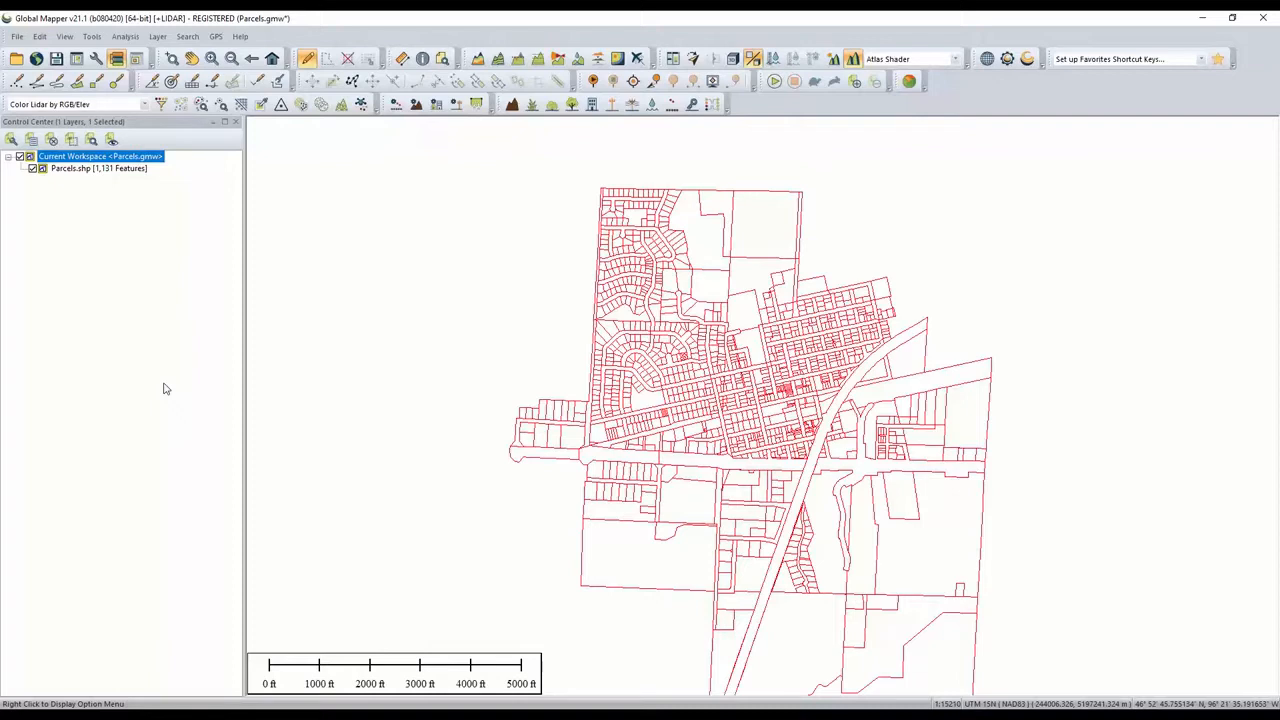
left_click(17, 36)
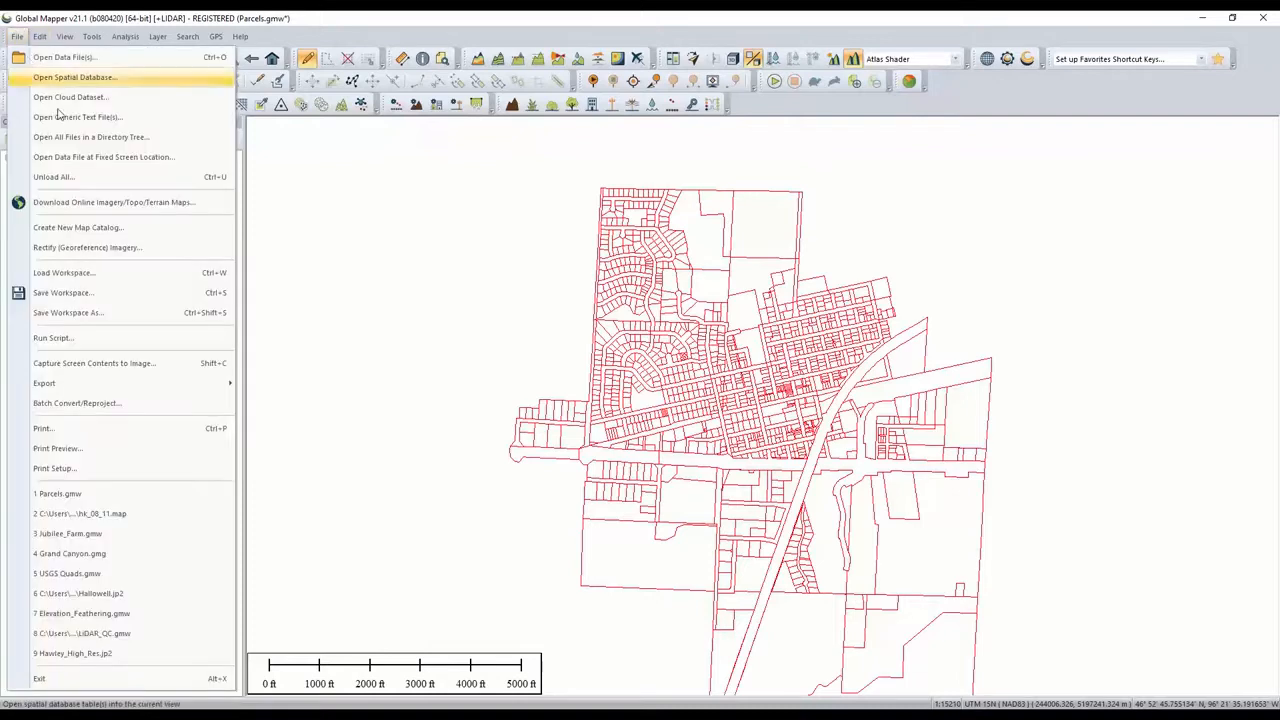
mouse_move(132, 384)
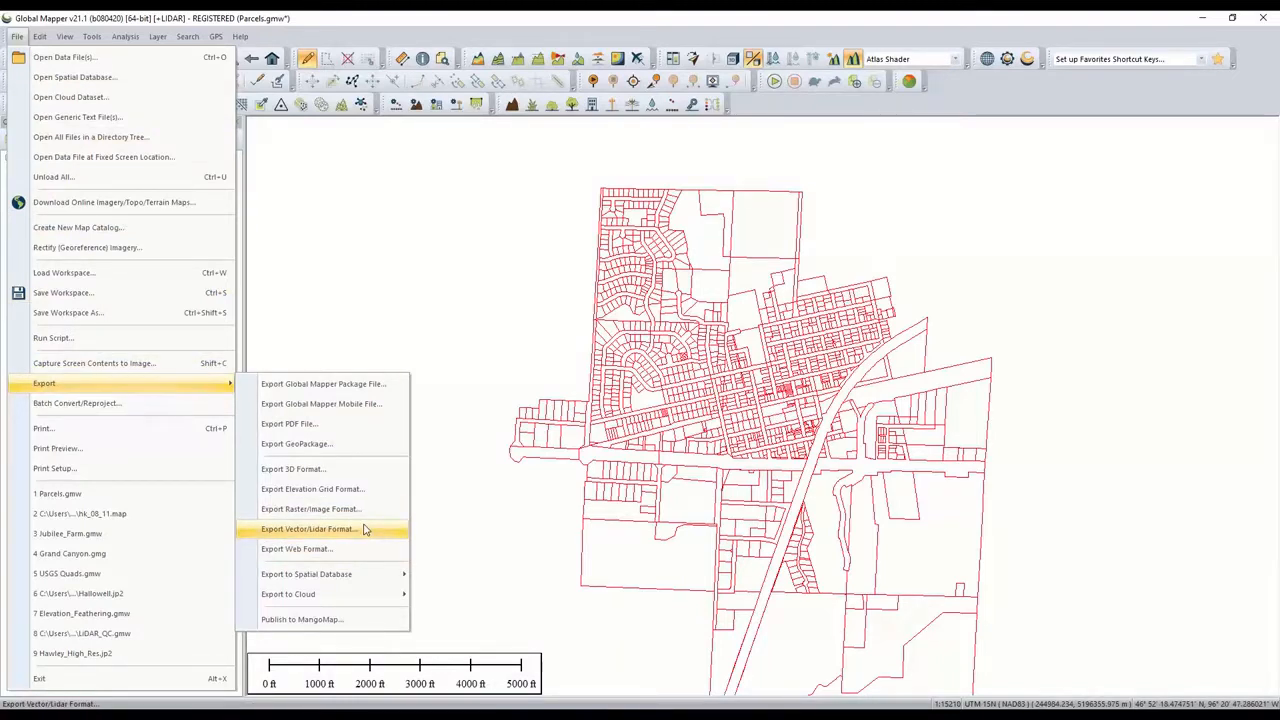
left_click(438, 22)
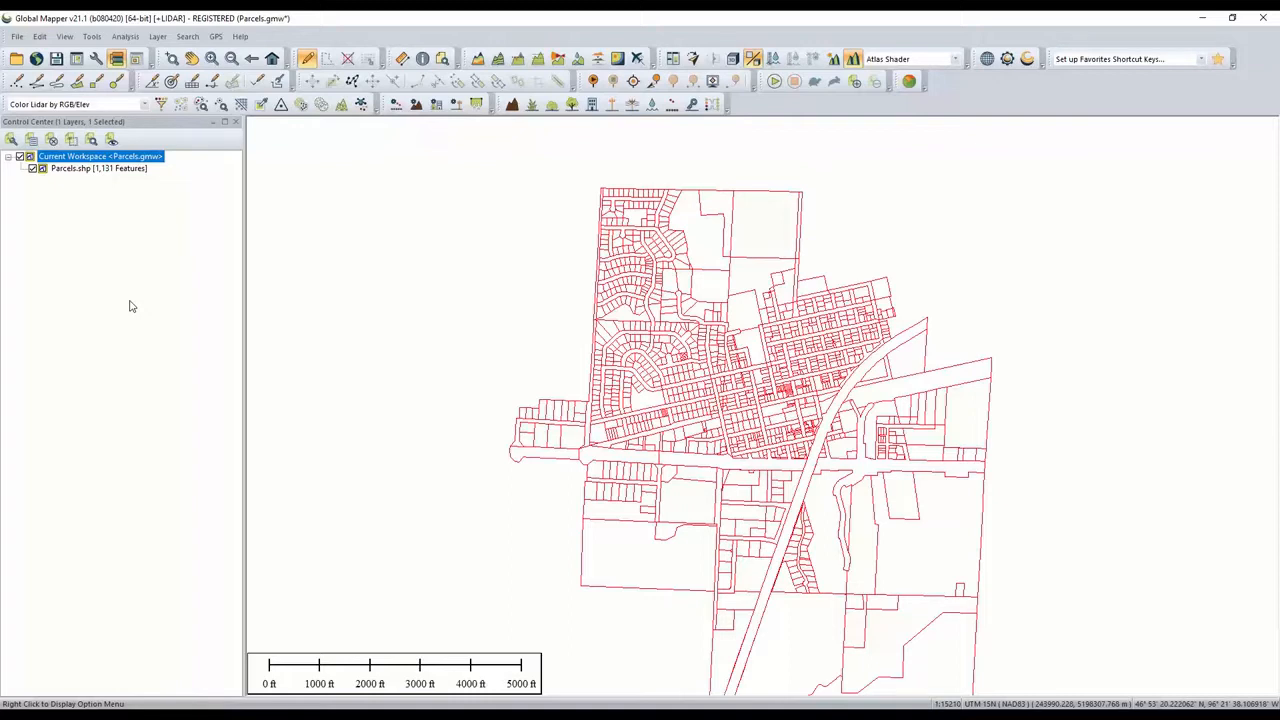
- Browse the online data sources available for download, including the popular sources category, then close the dialog
left_click(36, 58)
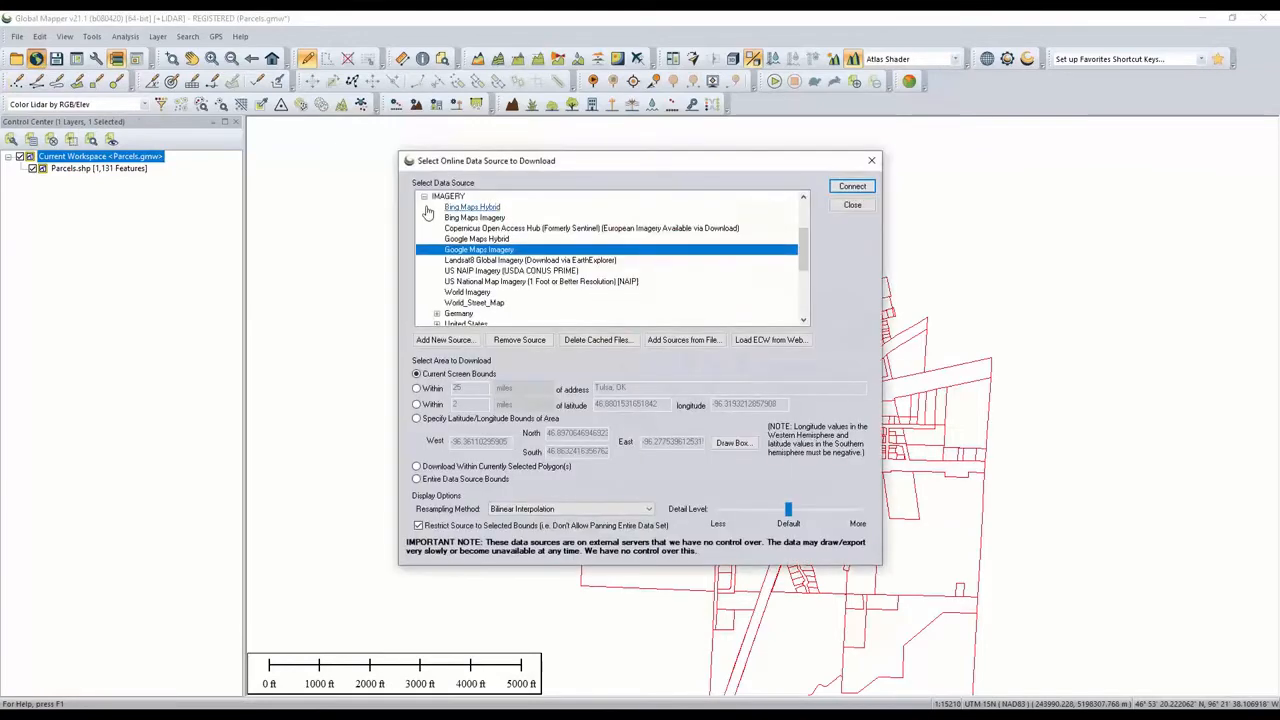
scroll(460, 250, "up", 3)
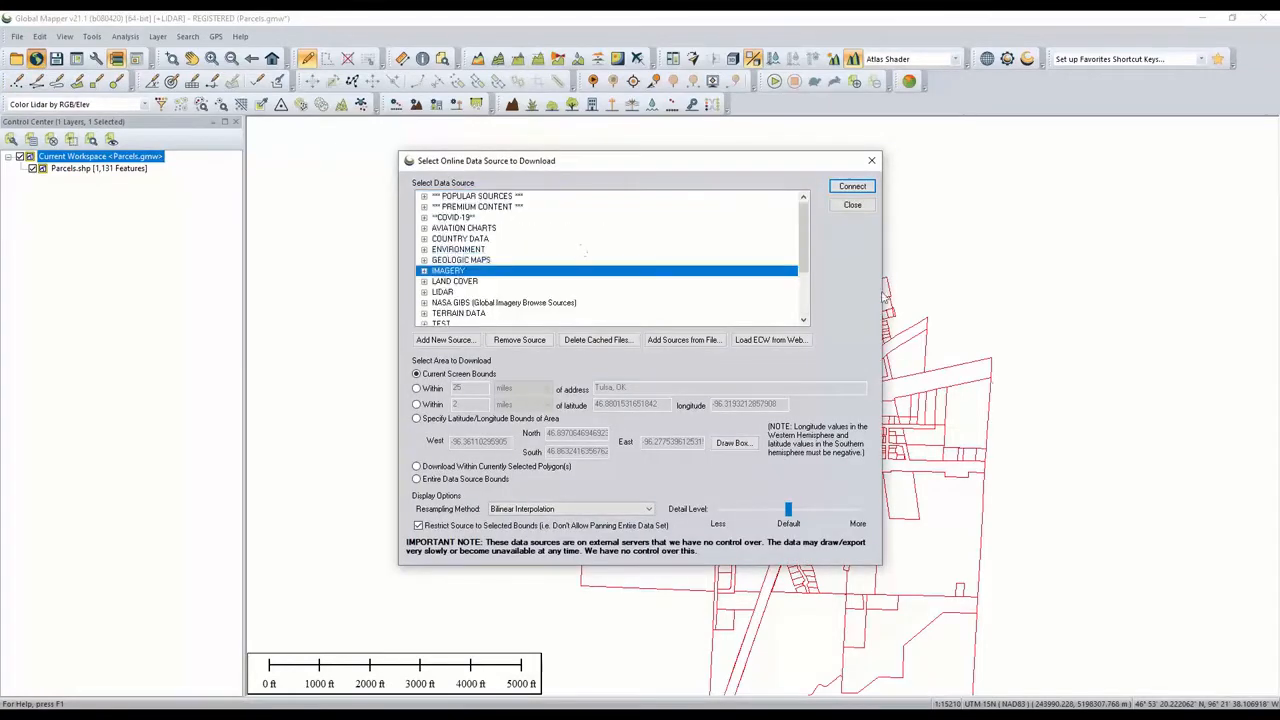
scroll(700, 285, "down", 3)
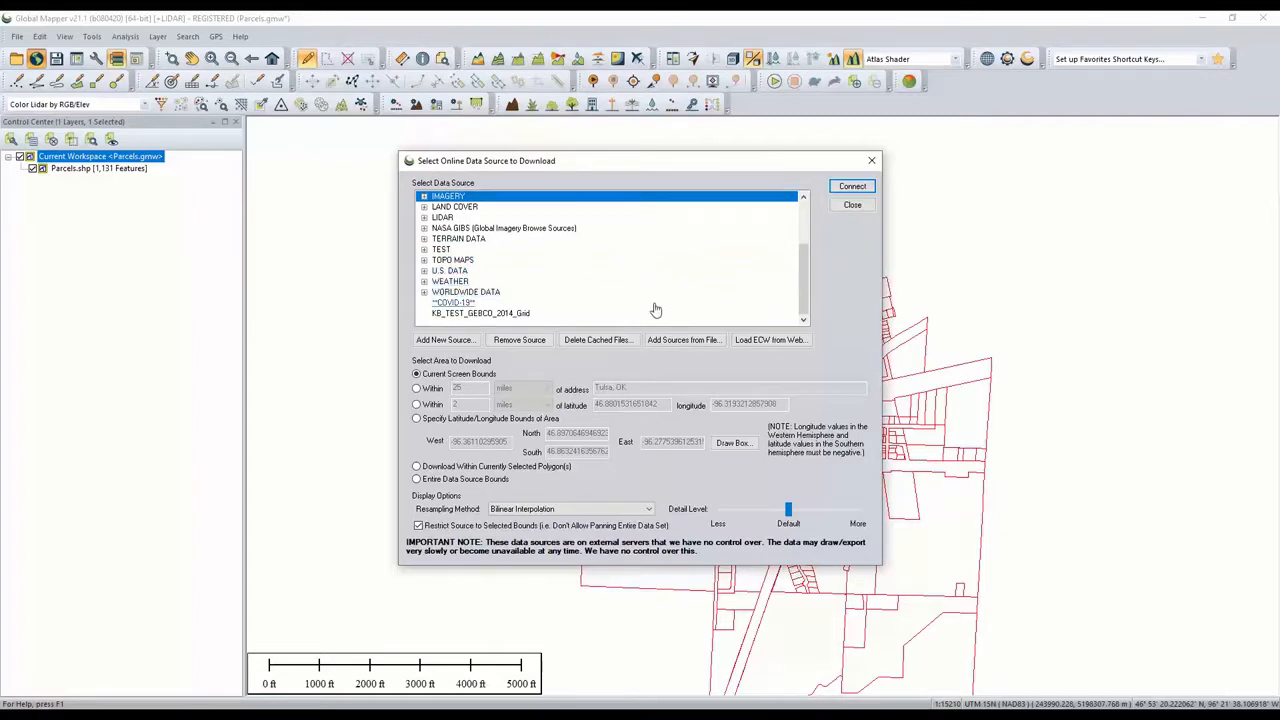
scroll(495, 272, "up", 3)
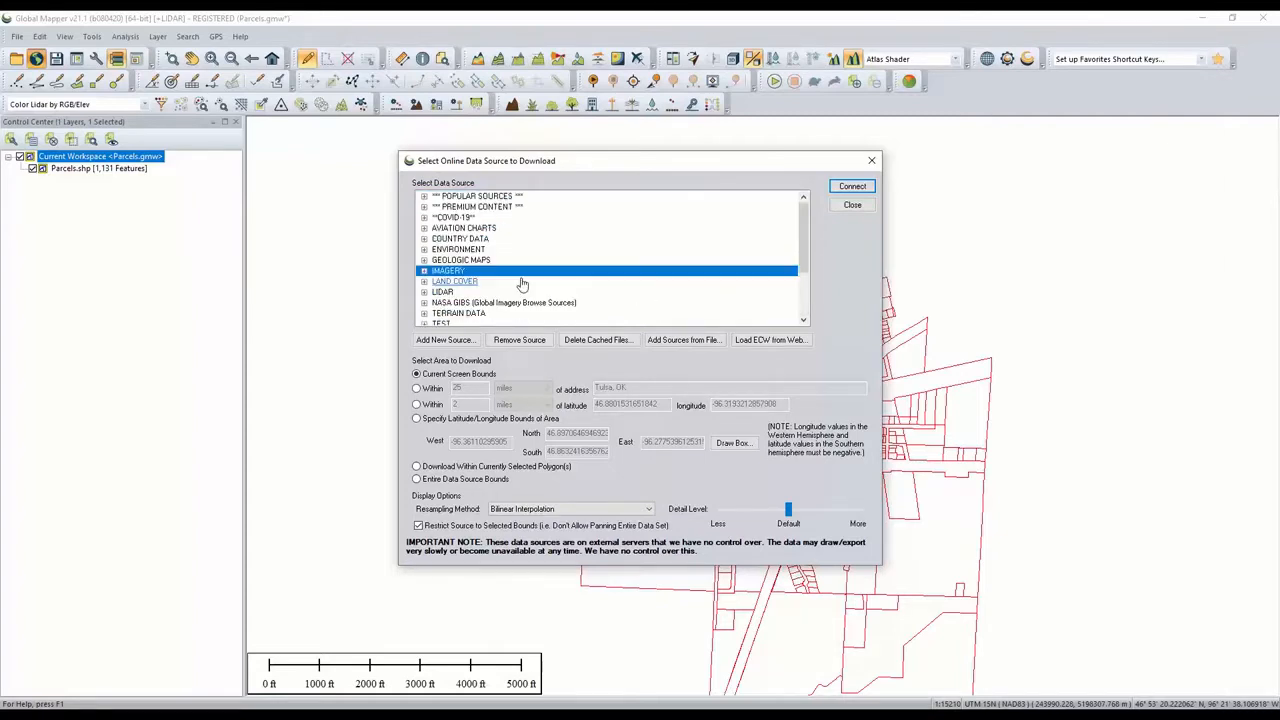
left_click(485, 197)
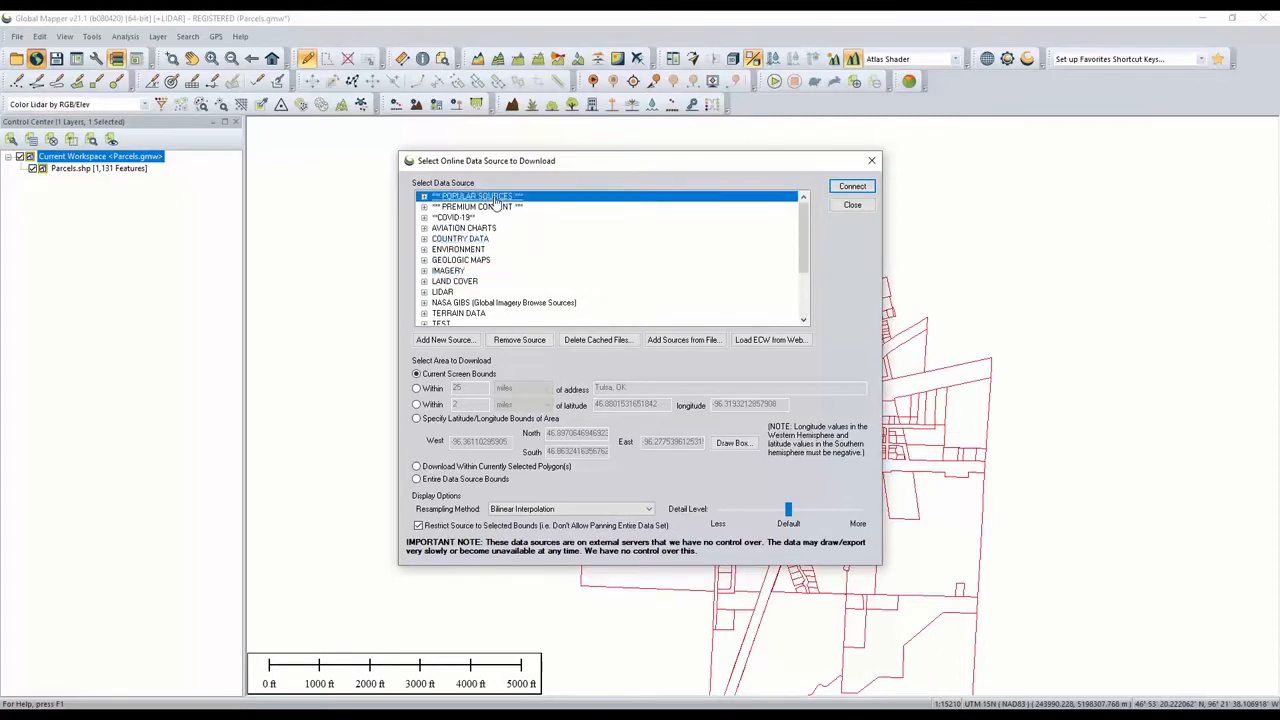
left_click(425, 197)
scroll(485, 230, "down", 4)
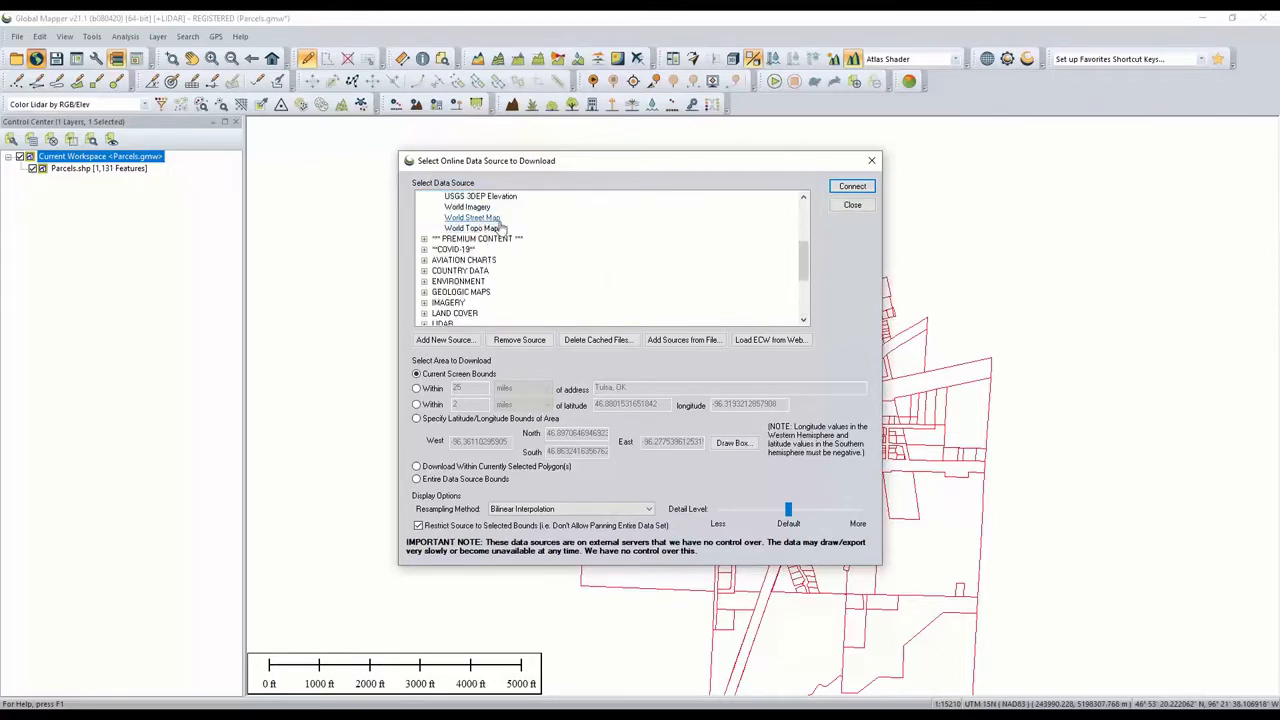
left_click(851, 207)
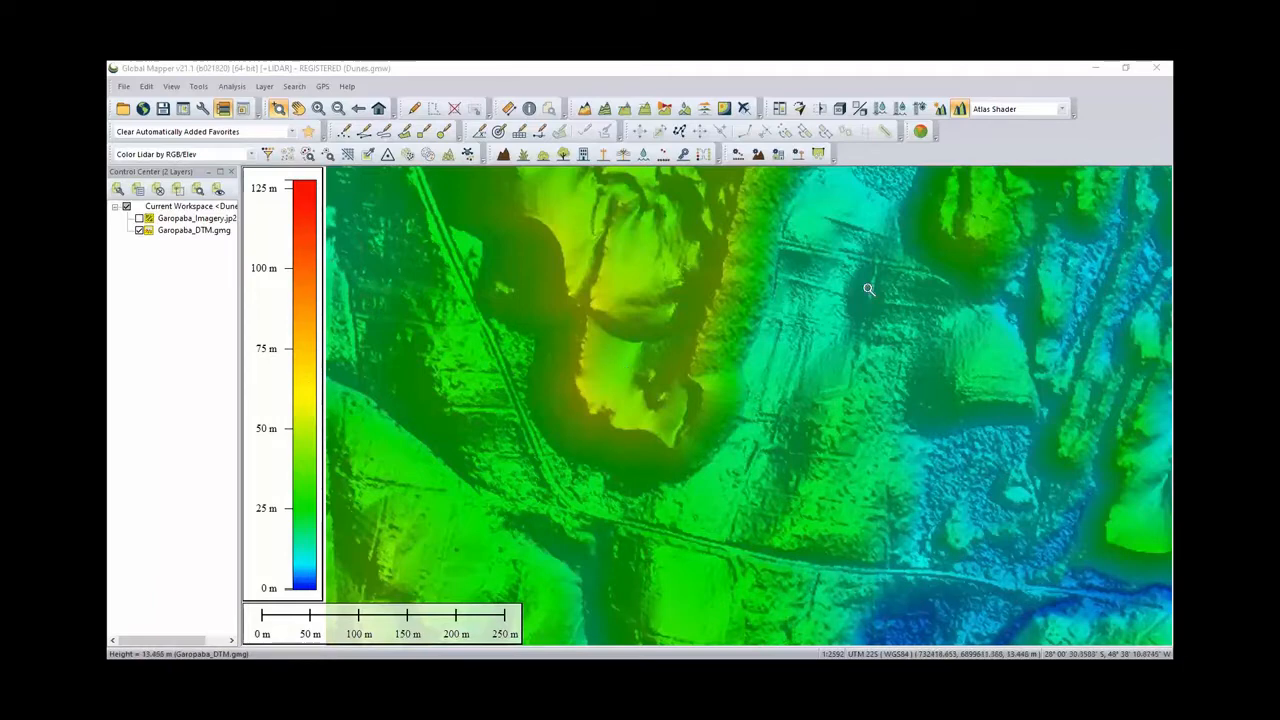
- Switch the terrain display to the Slope Shader
left_click(1063, 110)
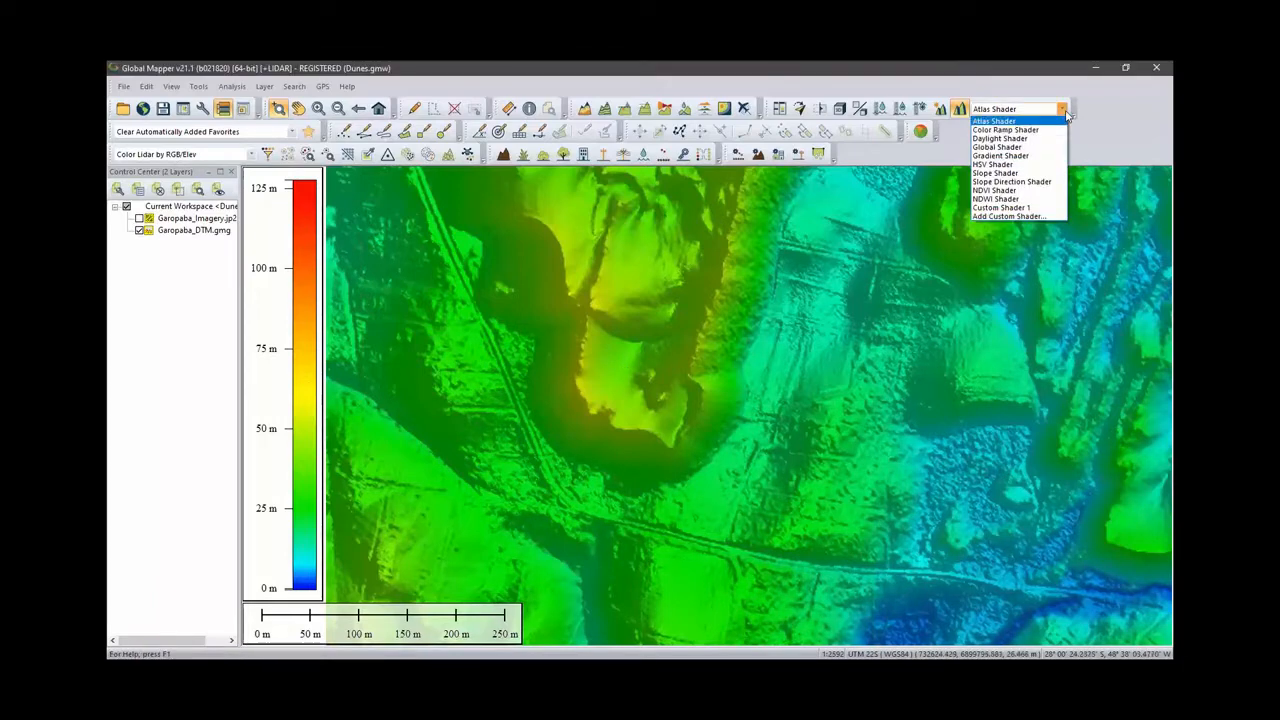
left_click(1034, 174)
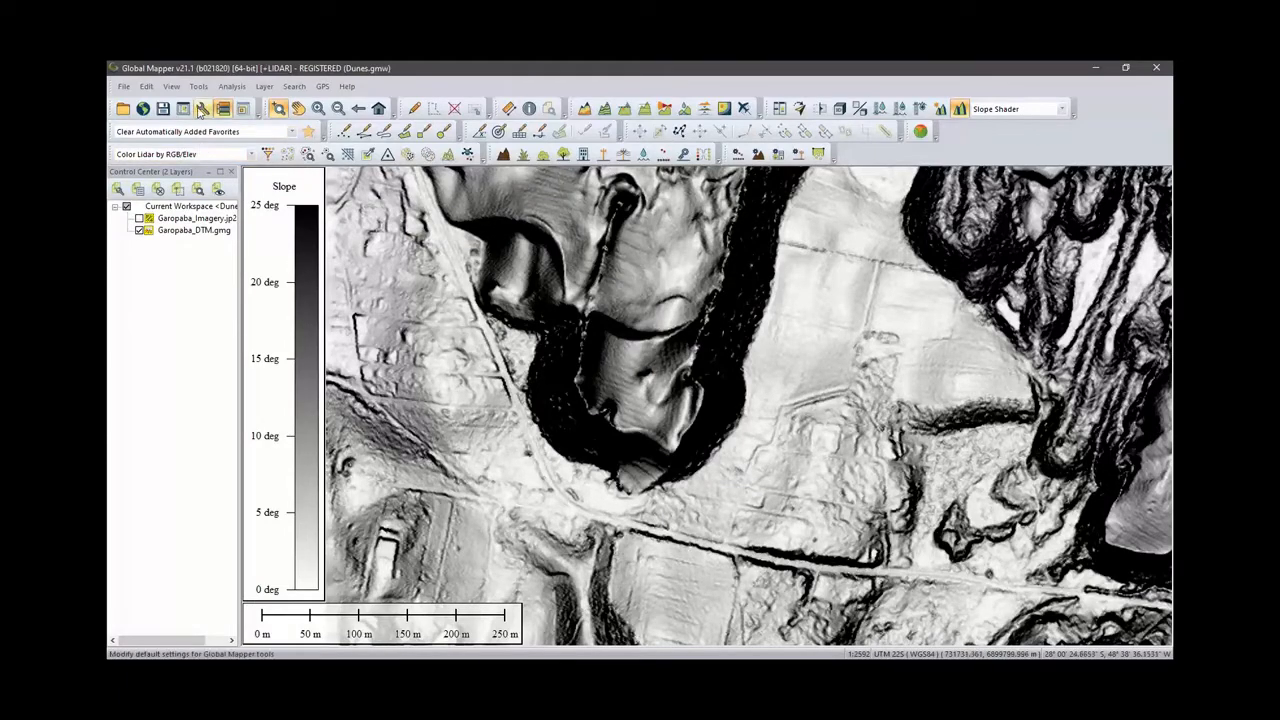
- Set the Slope Shader's maximum slope value to 40 degrees in the shader options
left_click(201, 109)
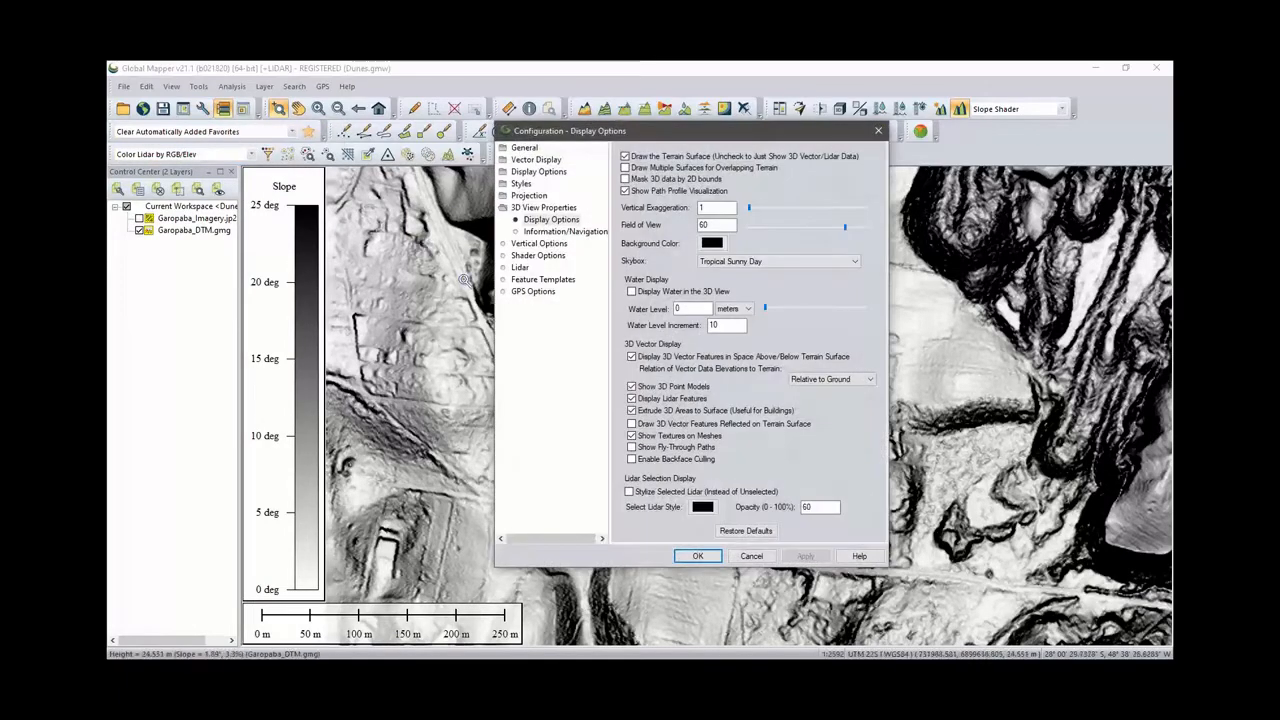
left_click(540, 256)
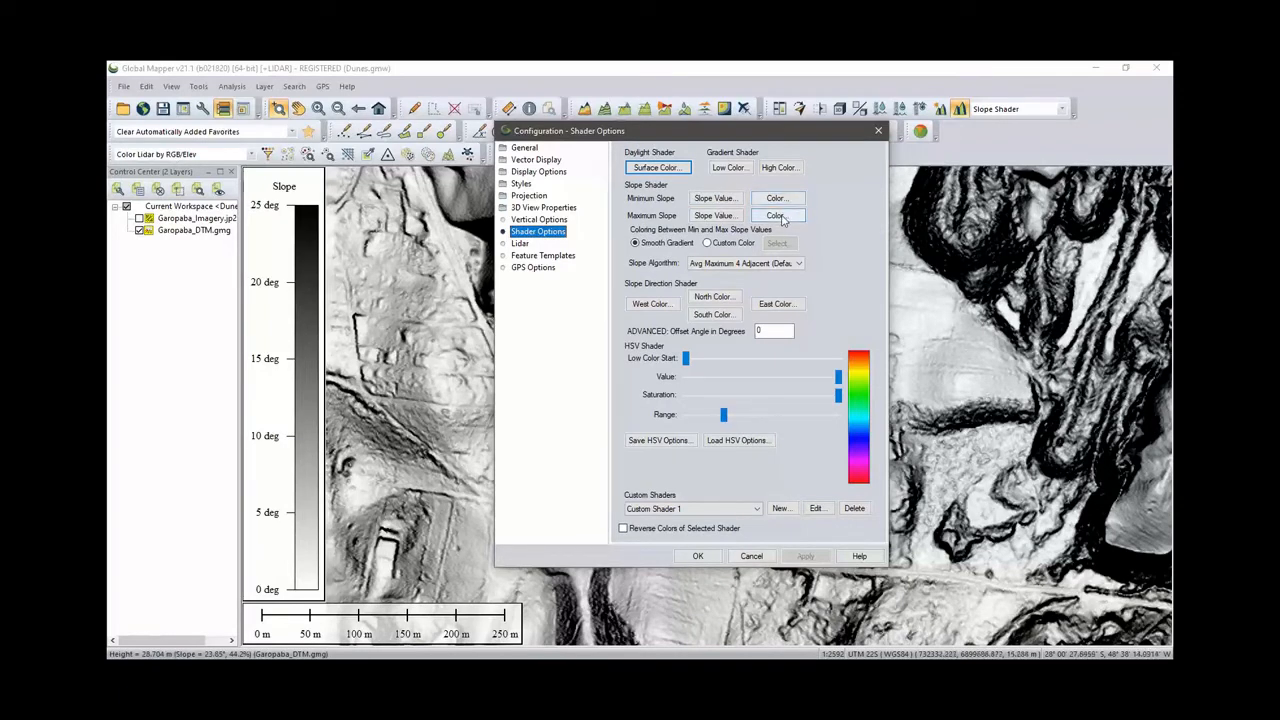
left_click(725, 218)
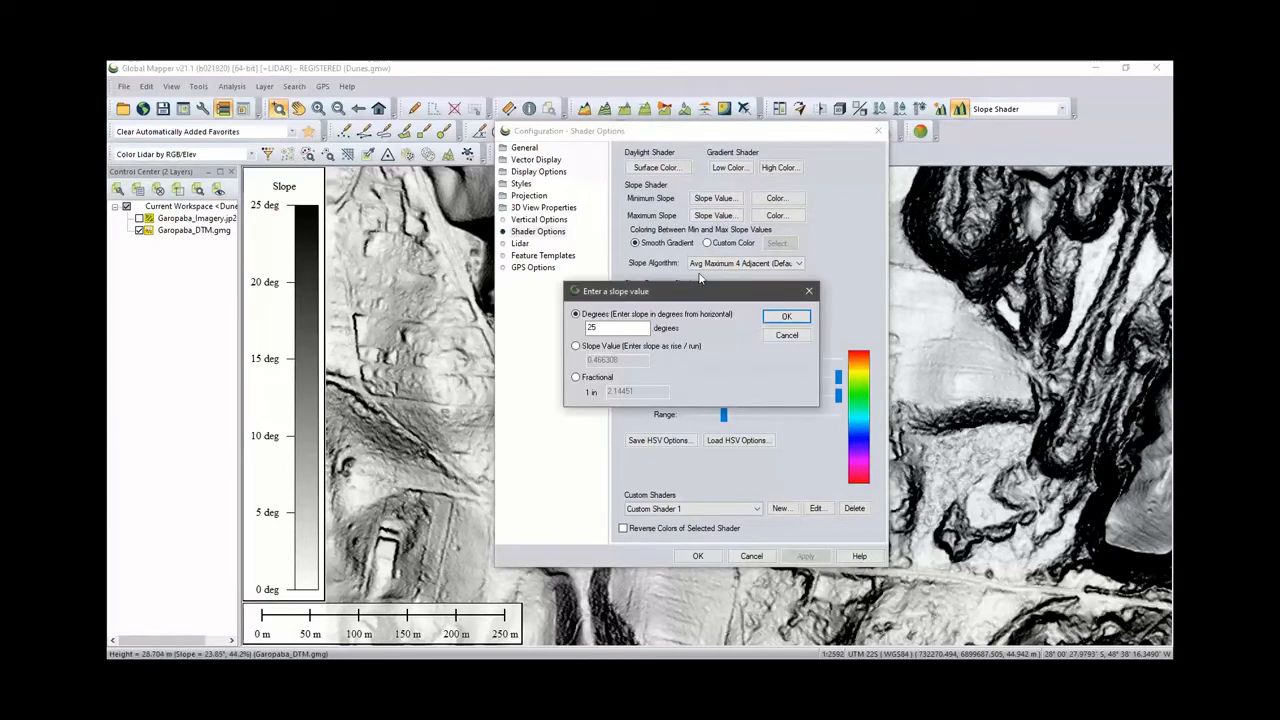
left_click_drag(610, 325, 586, 326)
type("40")
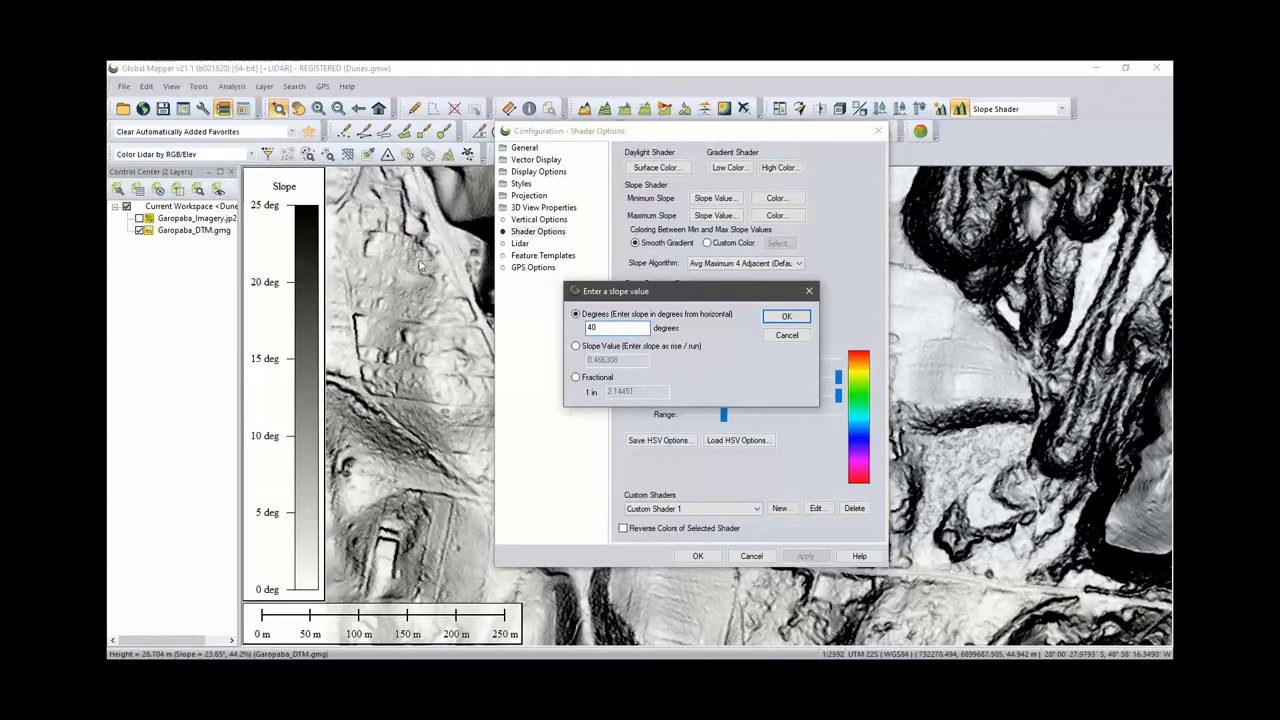
left_click(787, 318)
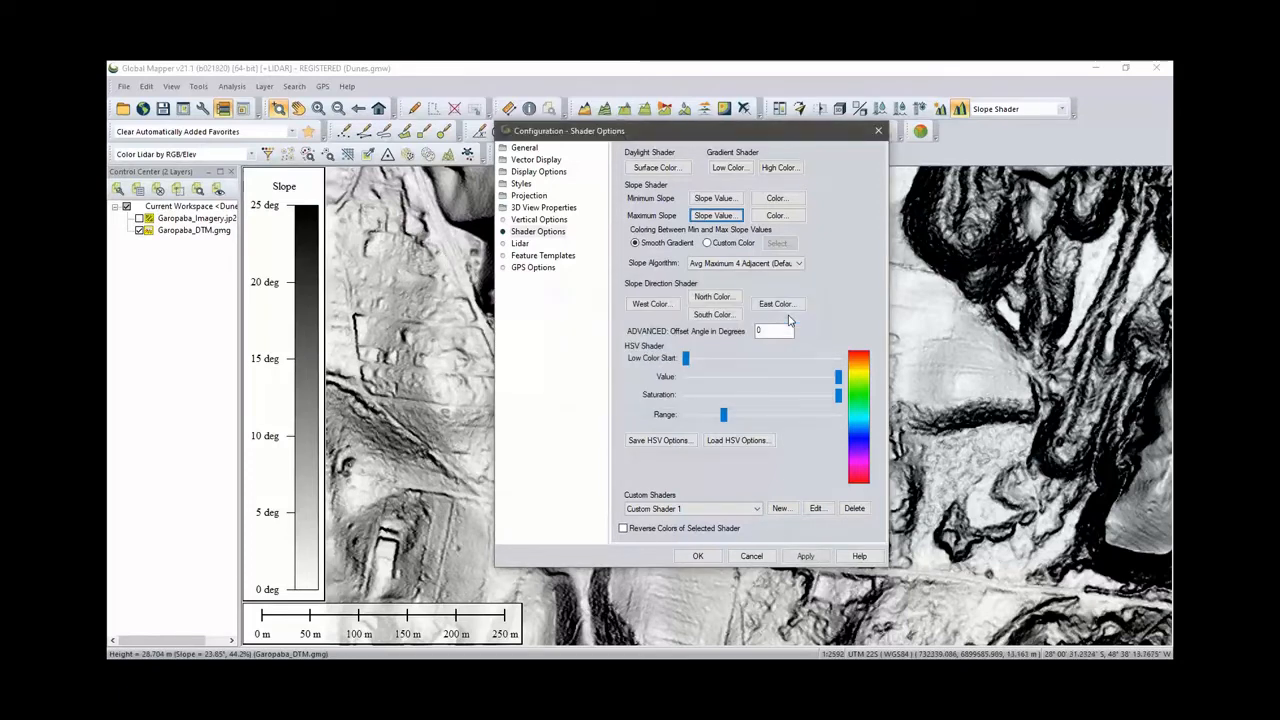
left_click(710, 557)
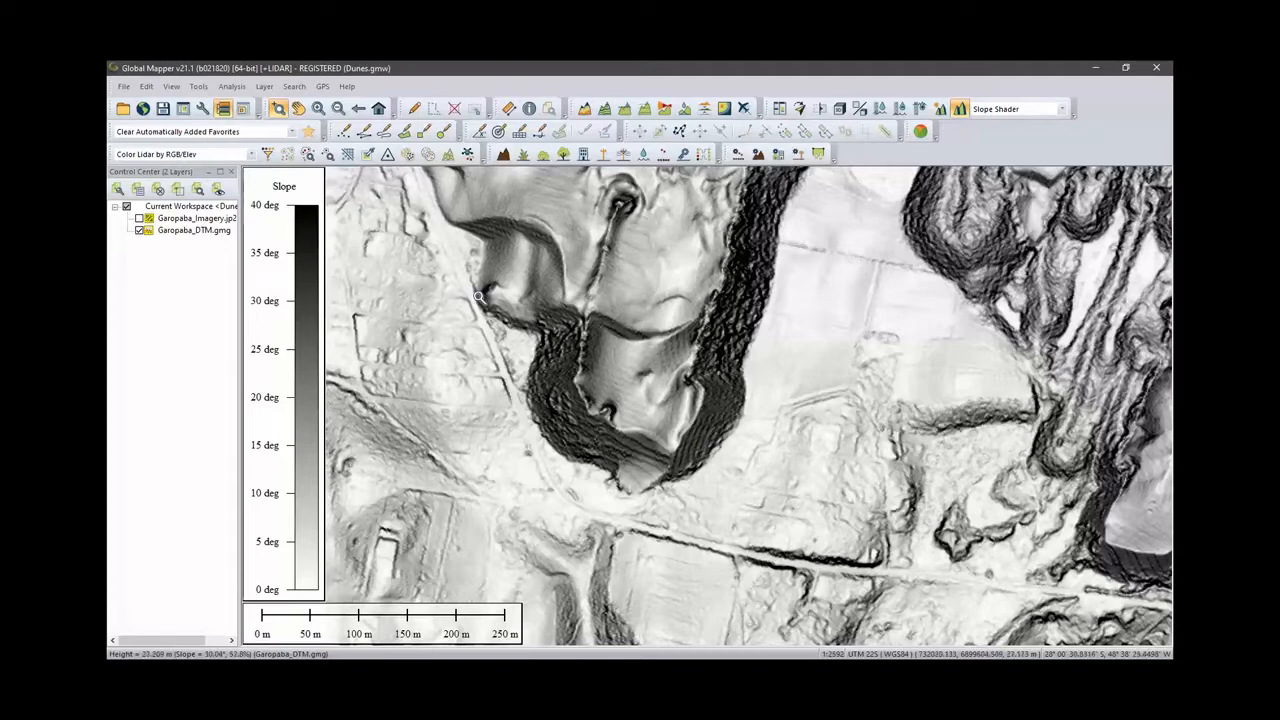
- Create area features from equal values of Garopaba_DTM.gmg with a 3-degree slope match distance, limited to data visible on screen
left_click(209, 233)
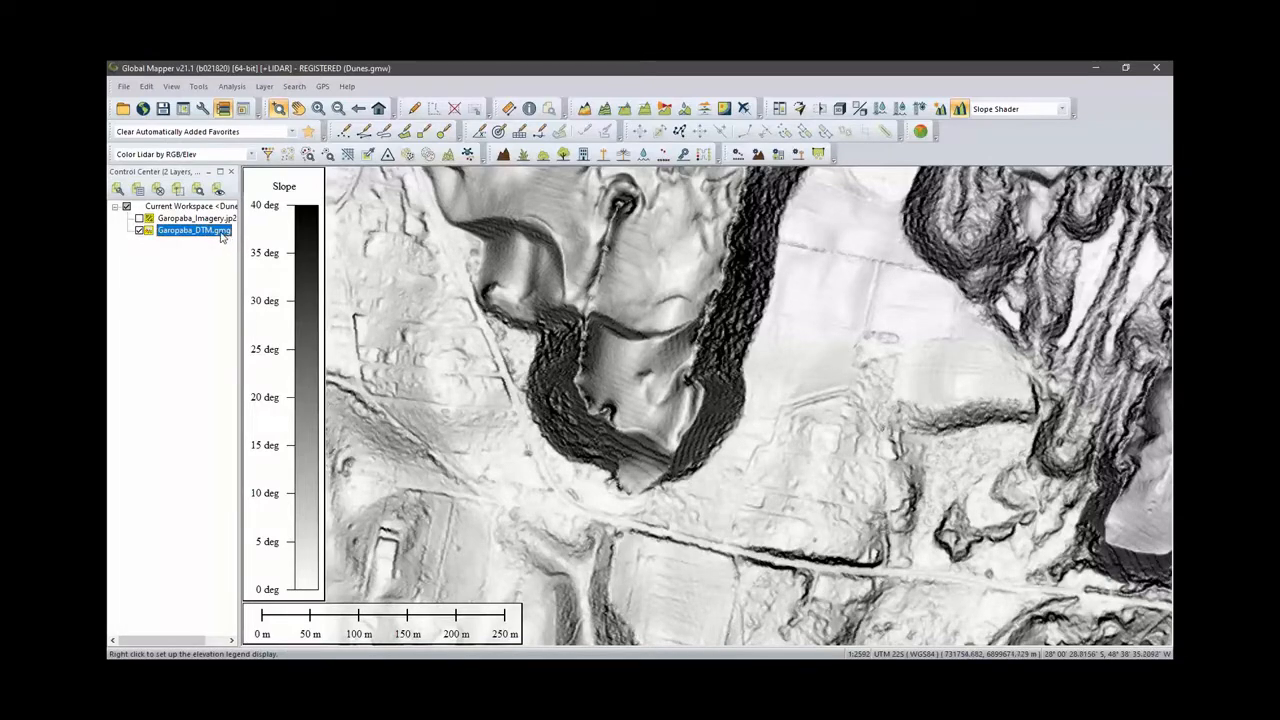
right_click(222, 234)
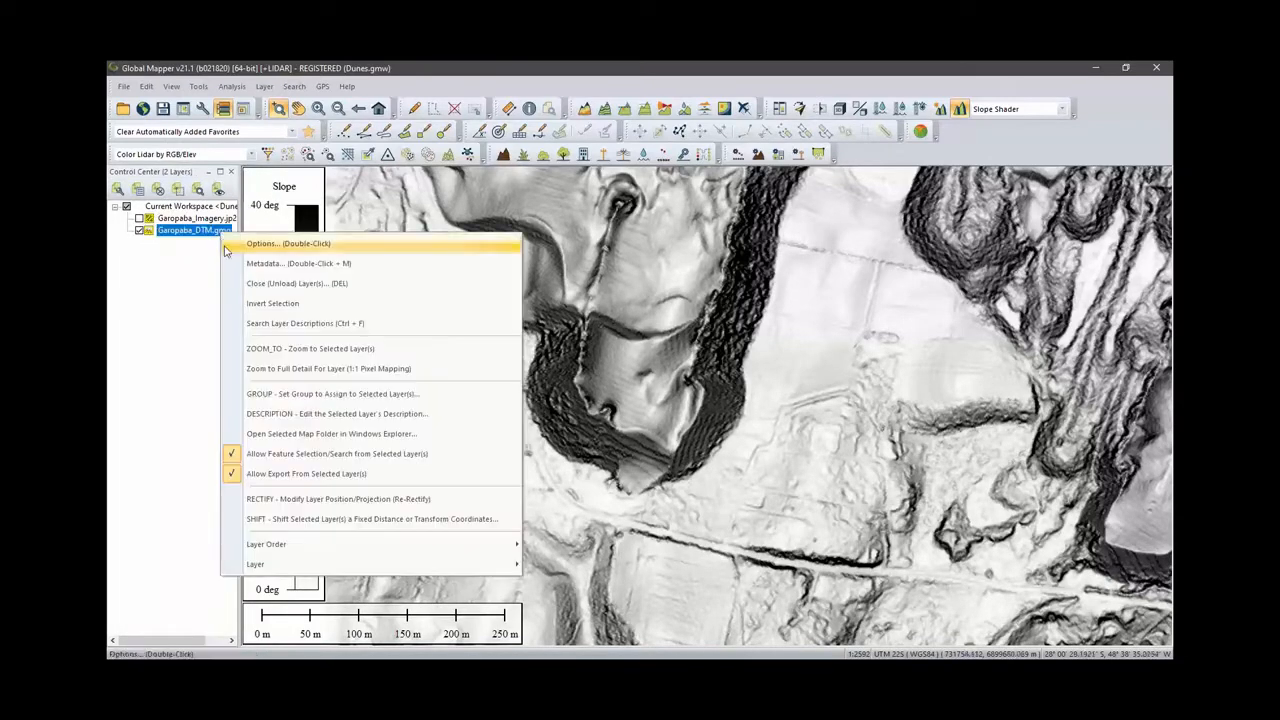
mouse_move(272, 564)
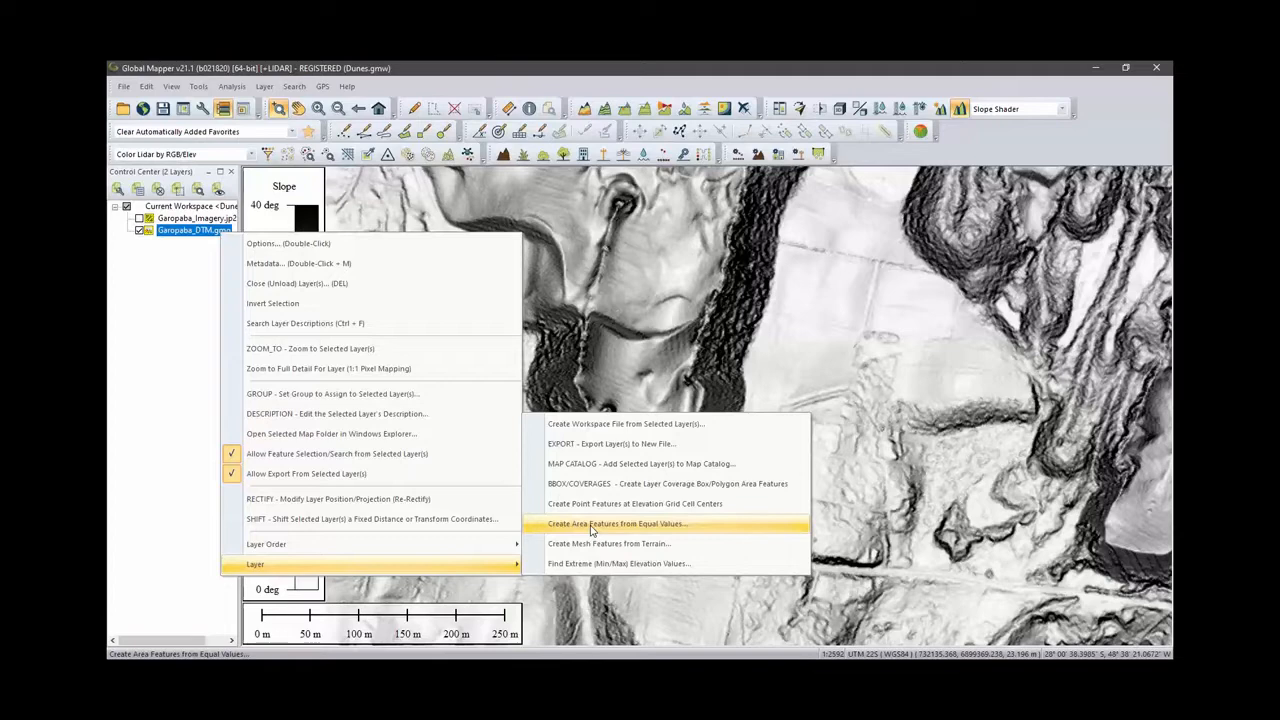
left_click(591, 530)
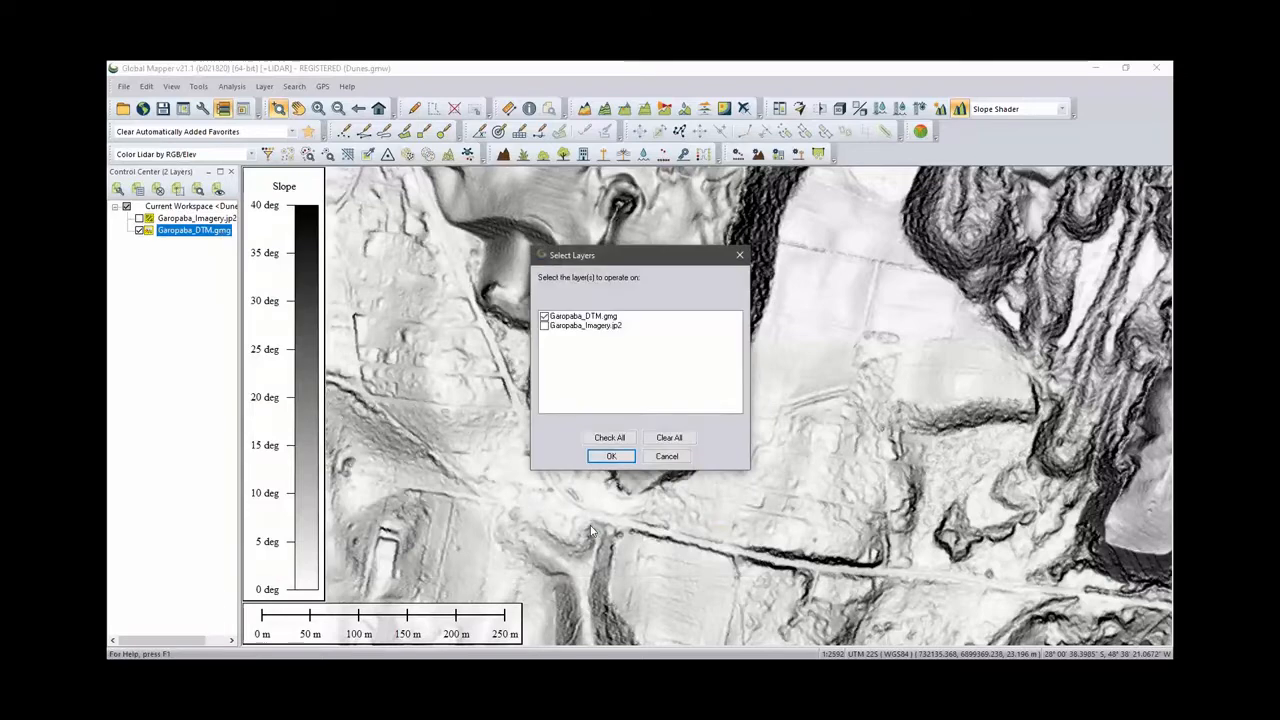
left_click(613, 455)
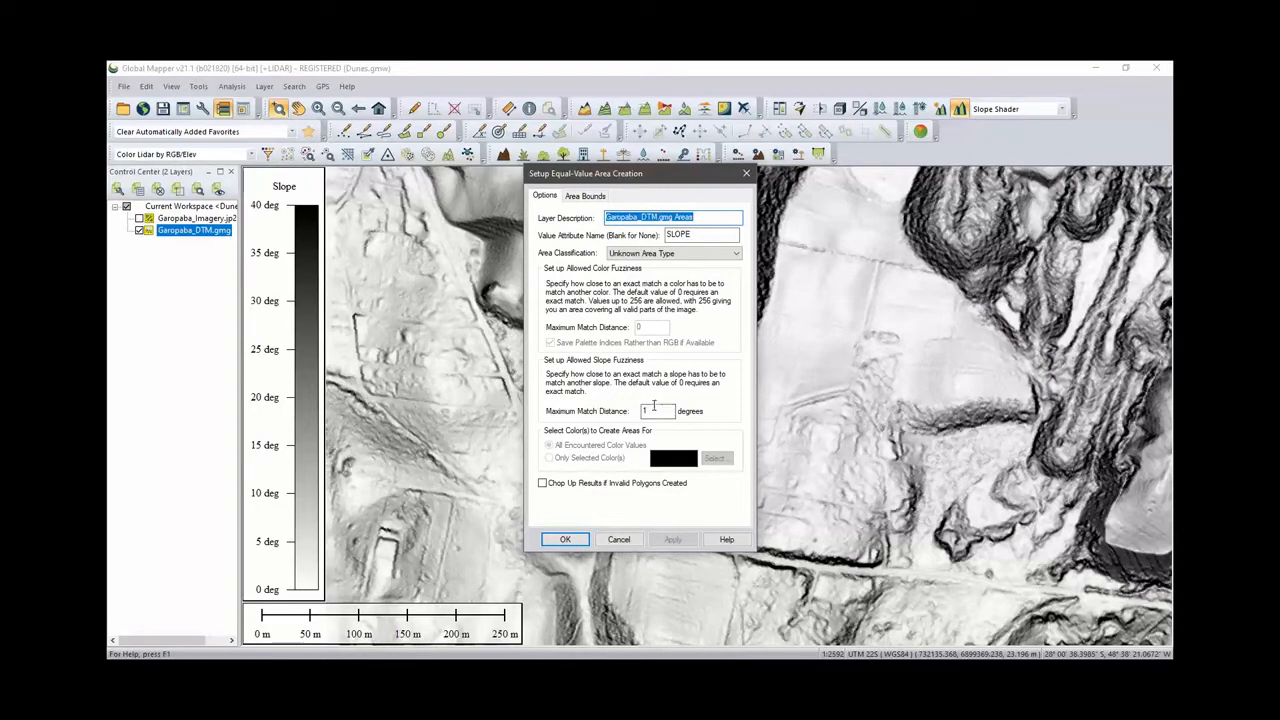
left_click(648, 411)
double_click(648, 411)
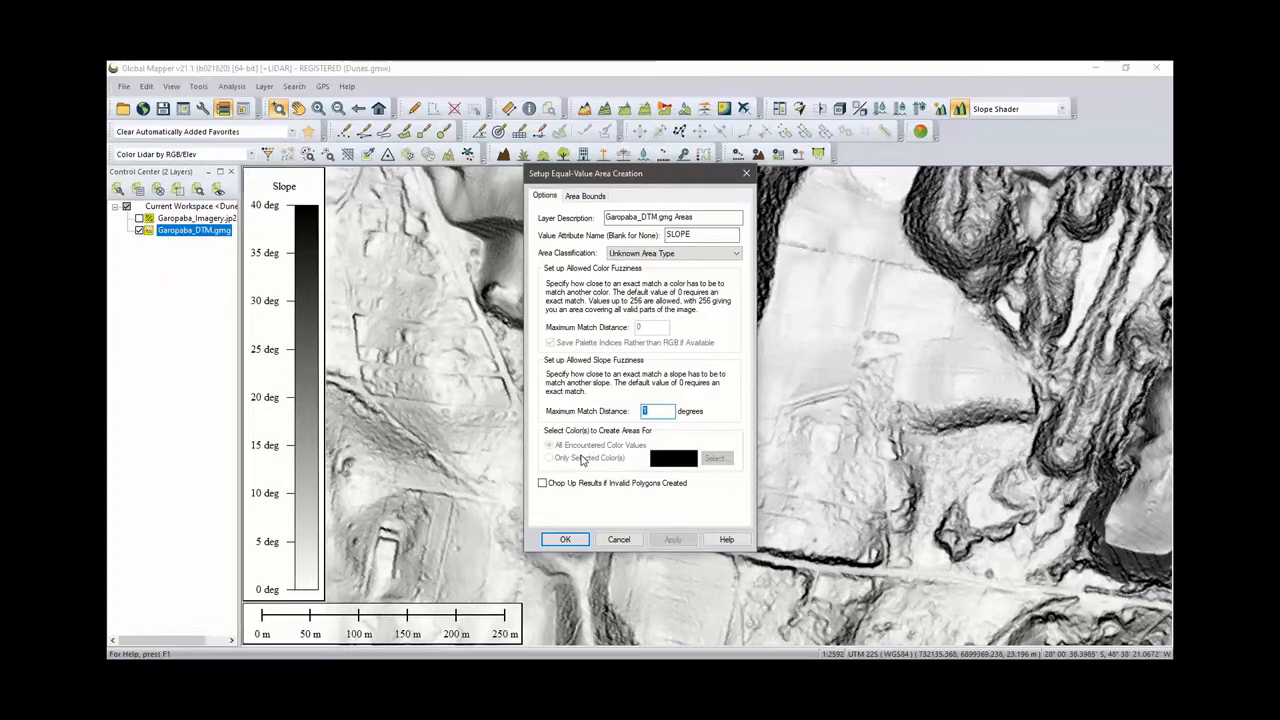
type("3")
left_click(586, 197)
left_click(543, 229)
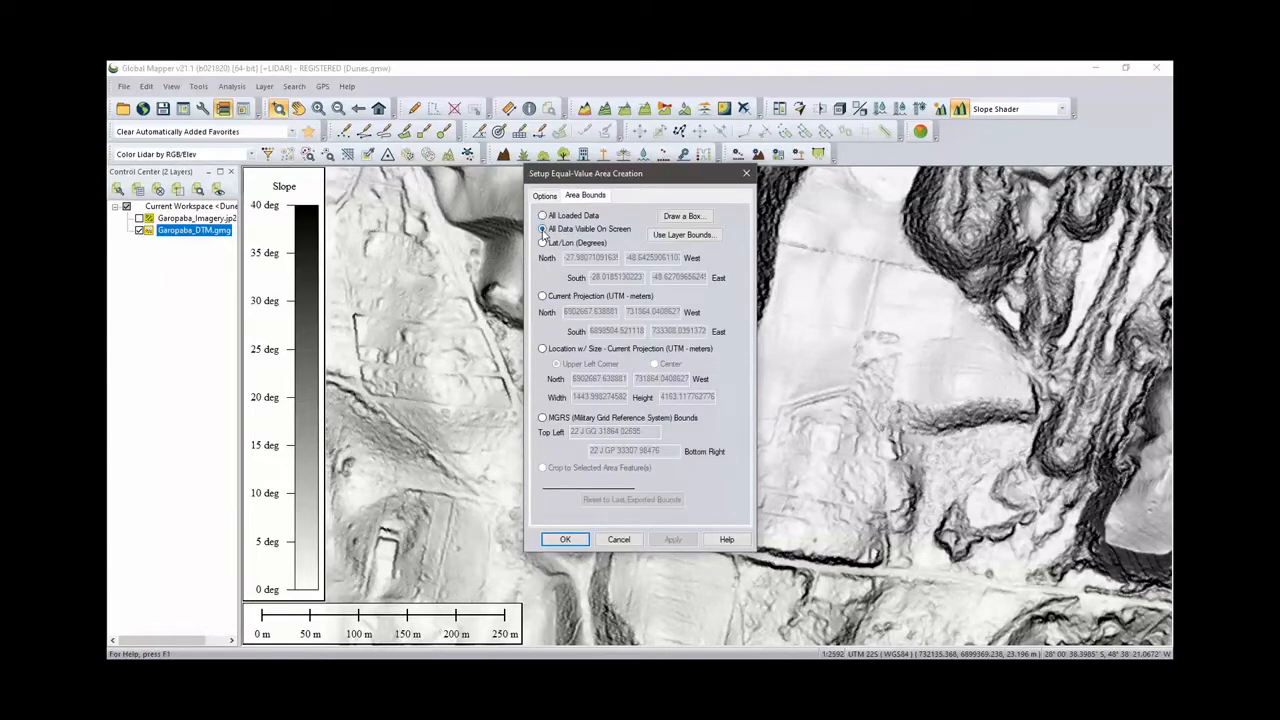
left_click(567, 539)
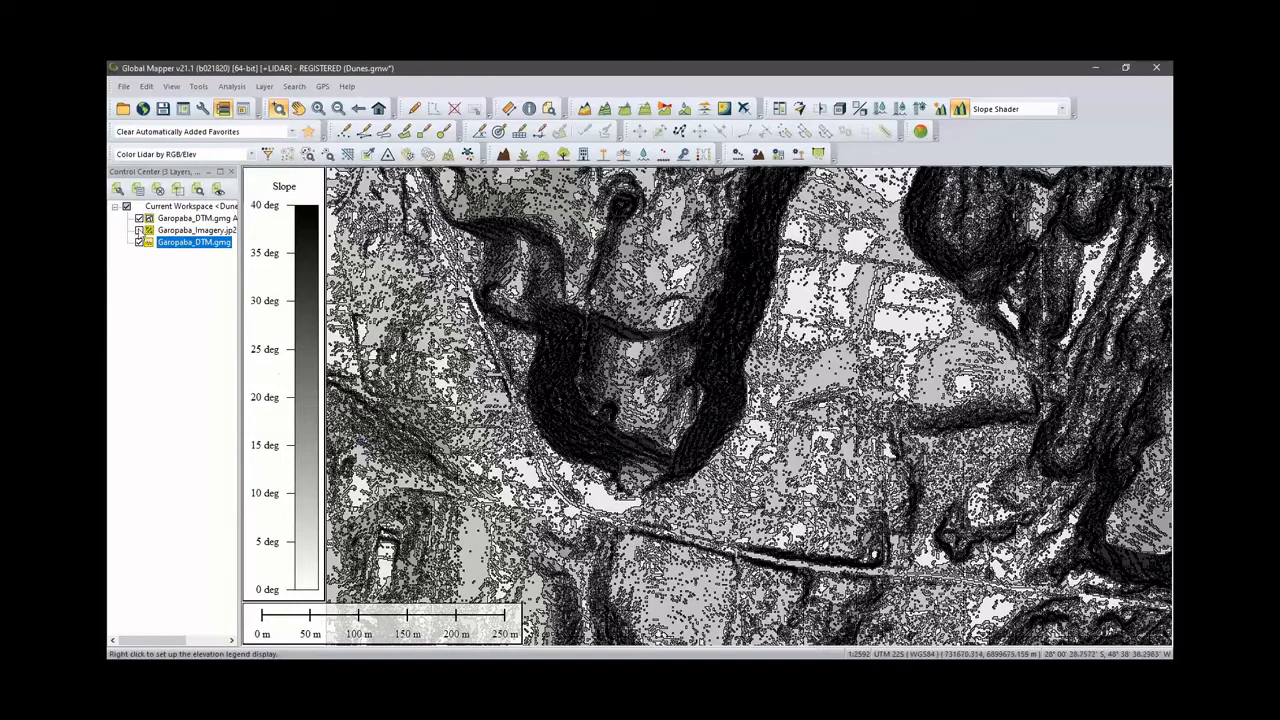
- Hide the Garopaba_DTM.gmg layer to view the new slope area features
left_click(139, 243)
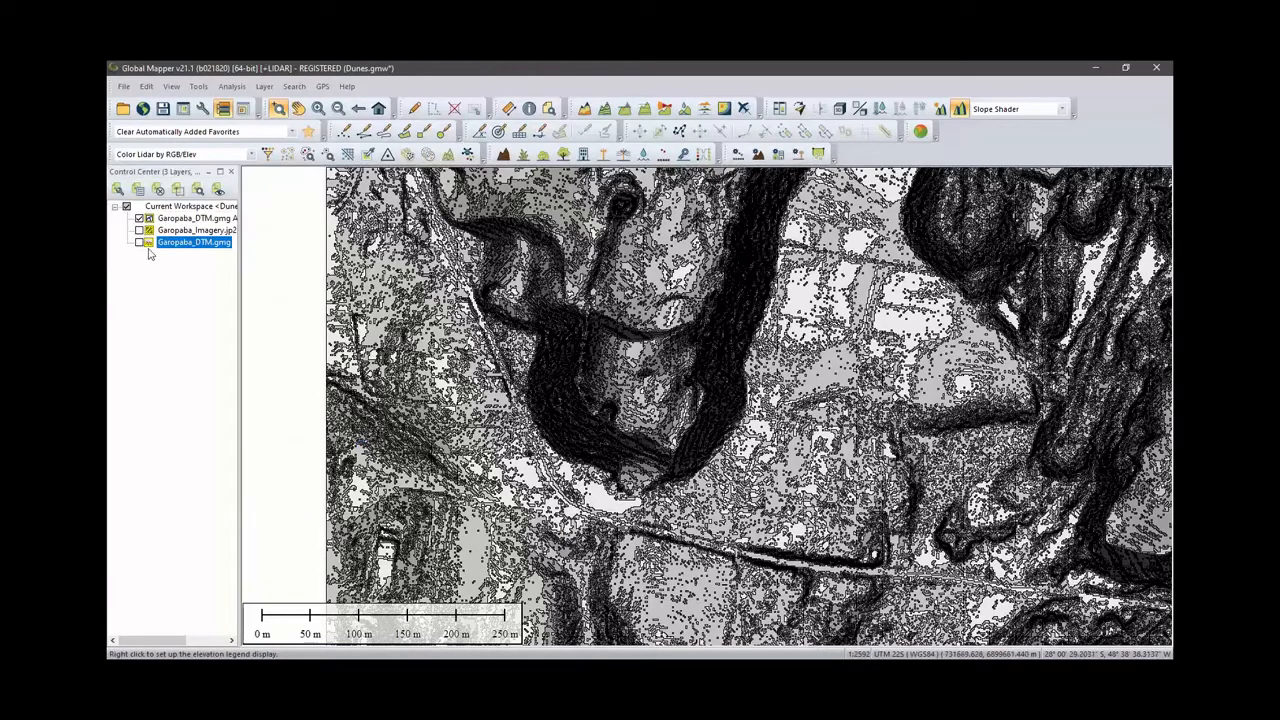
scroll(735, 386, "down", 2)
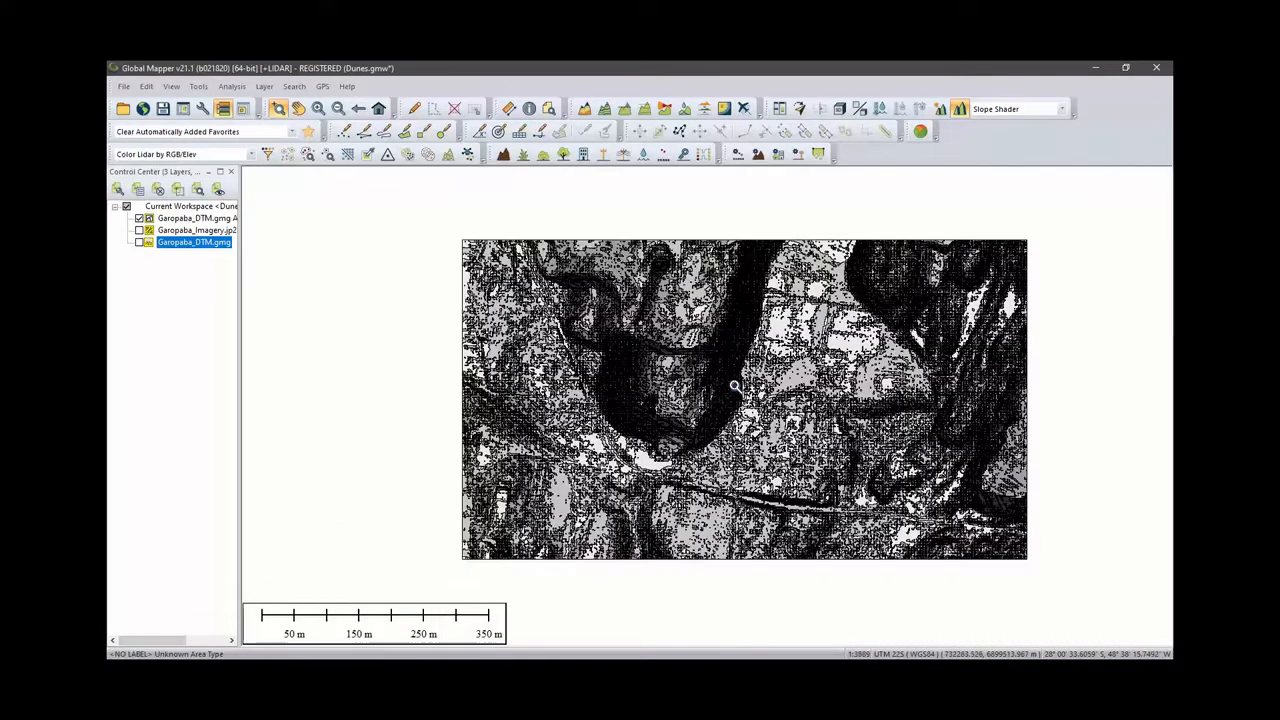
scroll(735, 386, "up", 3)
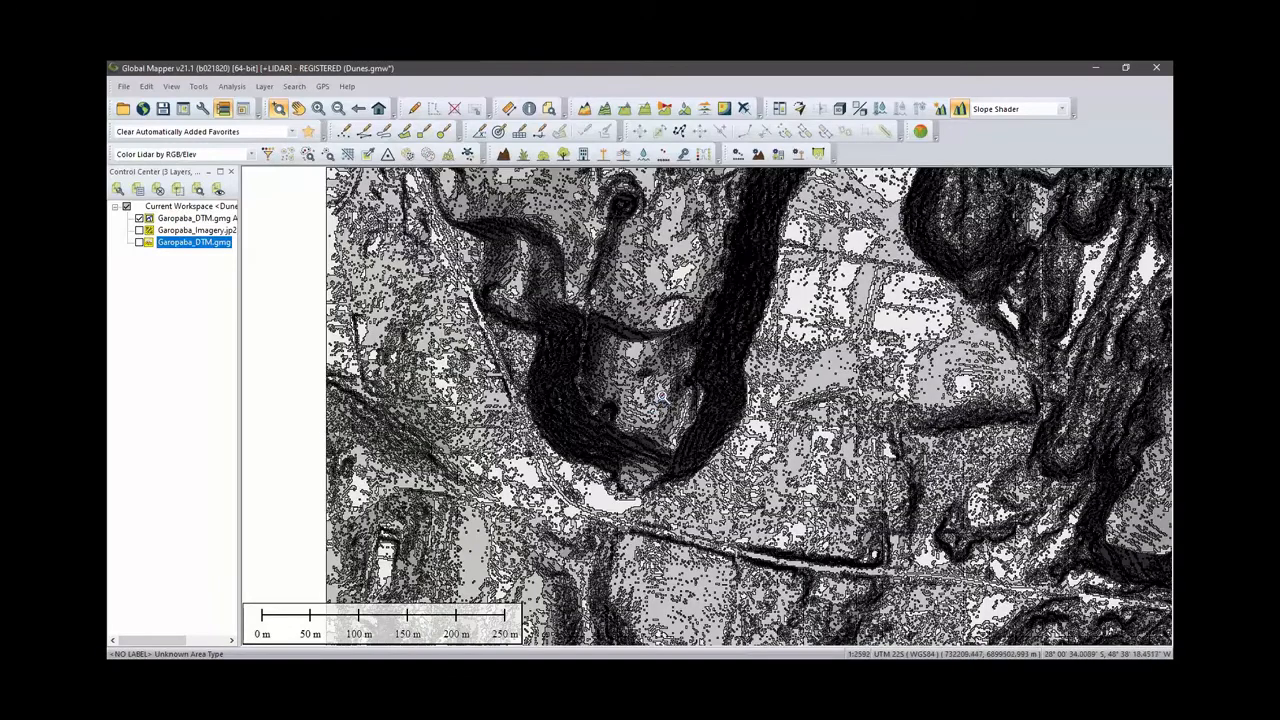
scroll(614, 413, "up", 1)
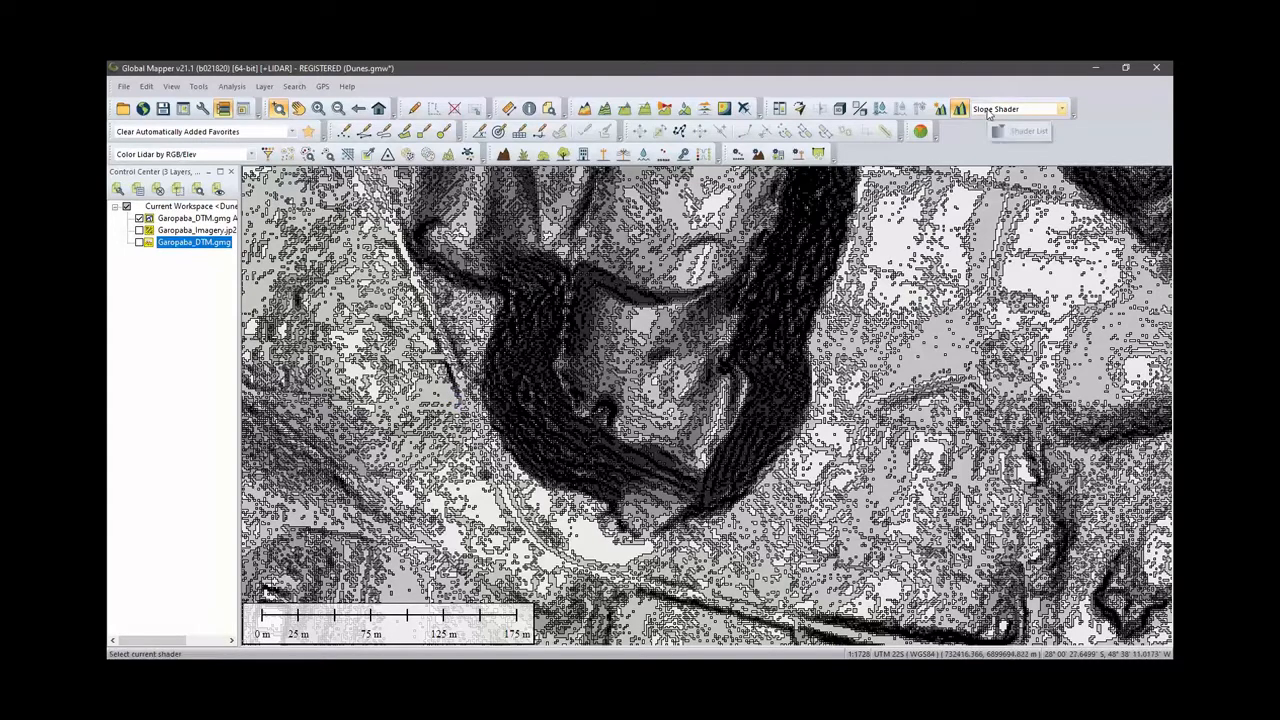
key("ctrl")
key("ctrl")
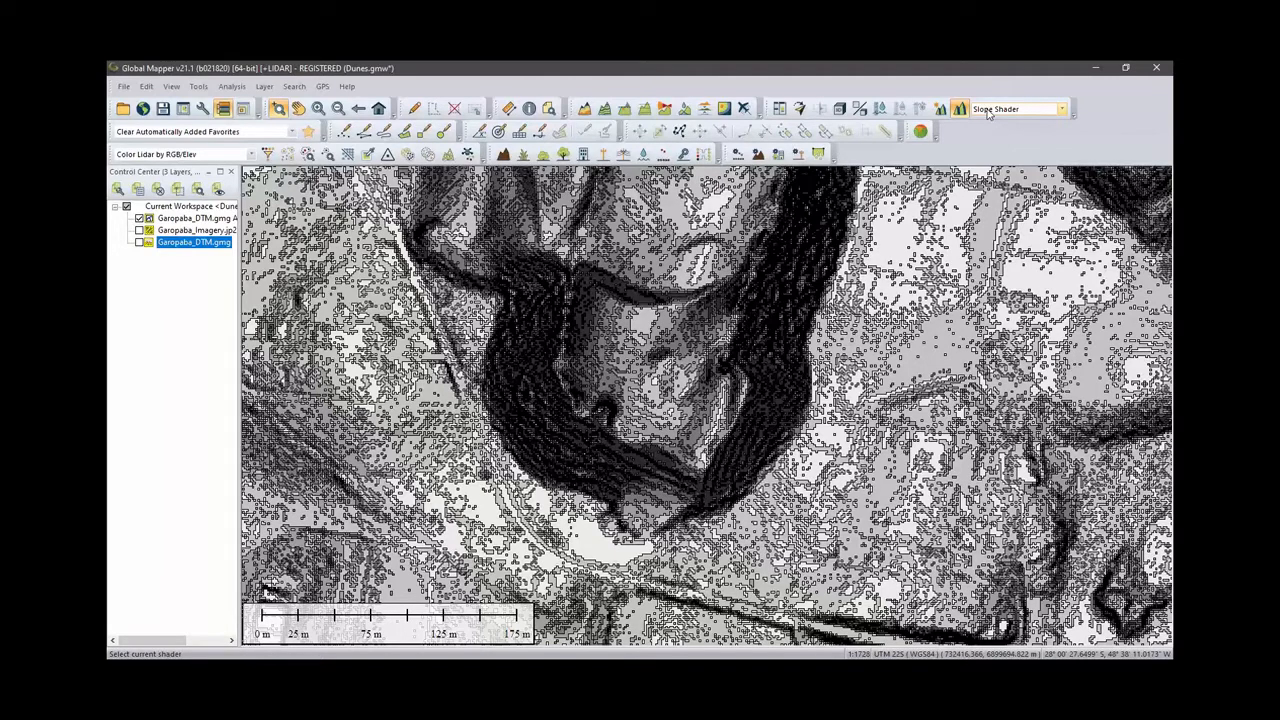
key("ctrl")
key("ctrl")
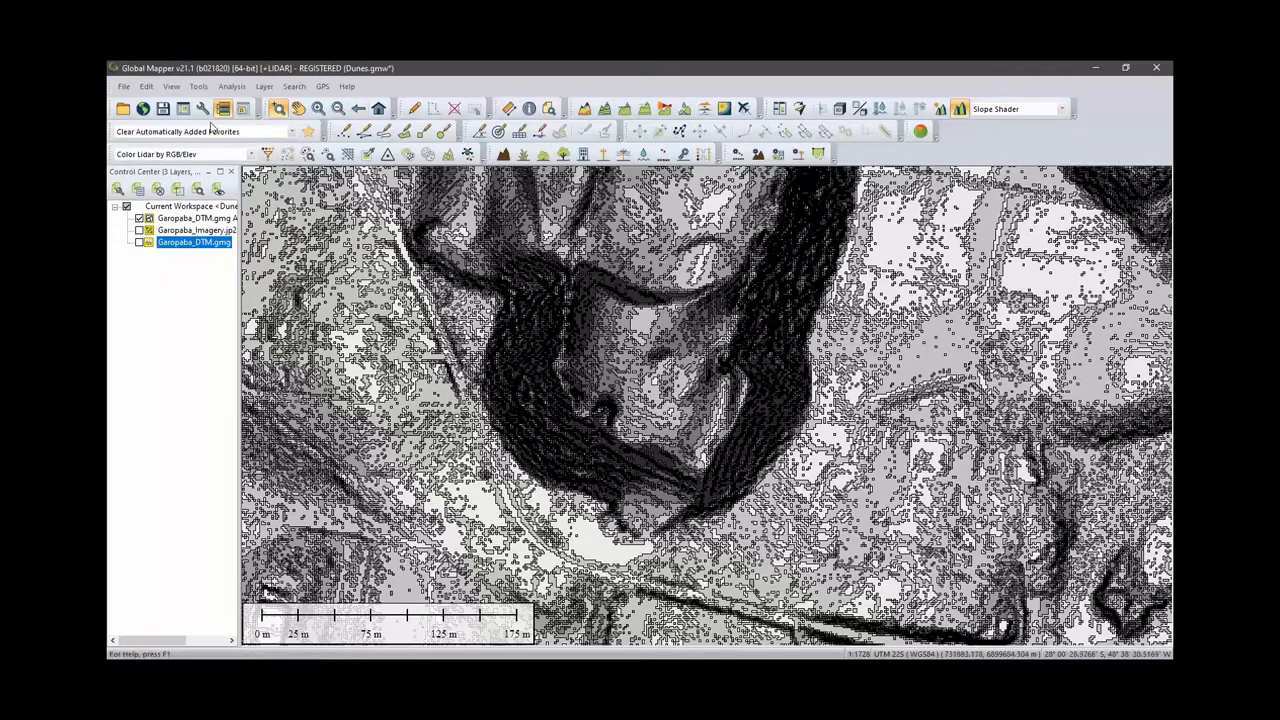
- Open the custom shader editor to examine Custom Shader 1's elevation colours, then cancel both dialogs
left_click(1062, 109)
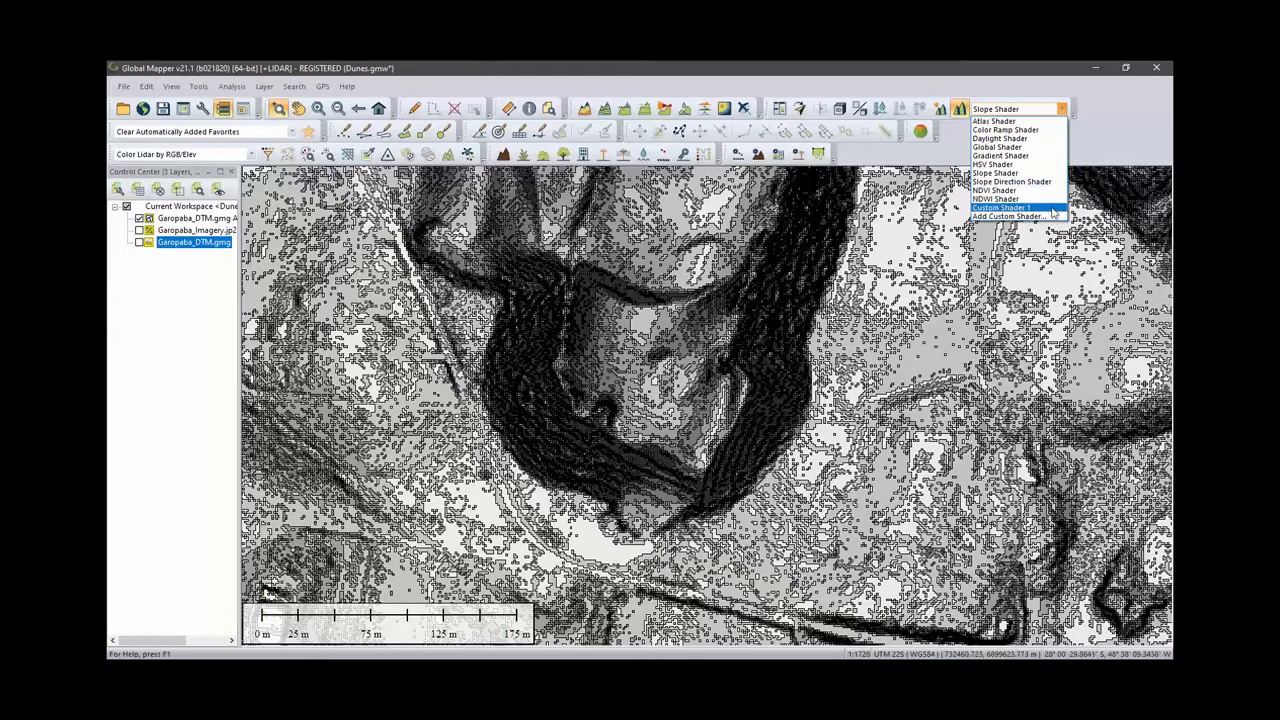
left_click(222, 108)
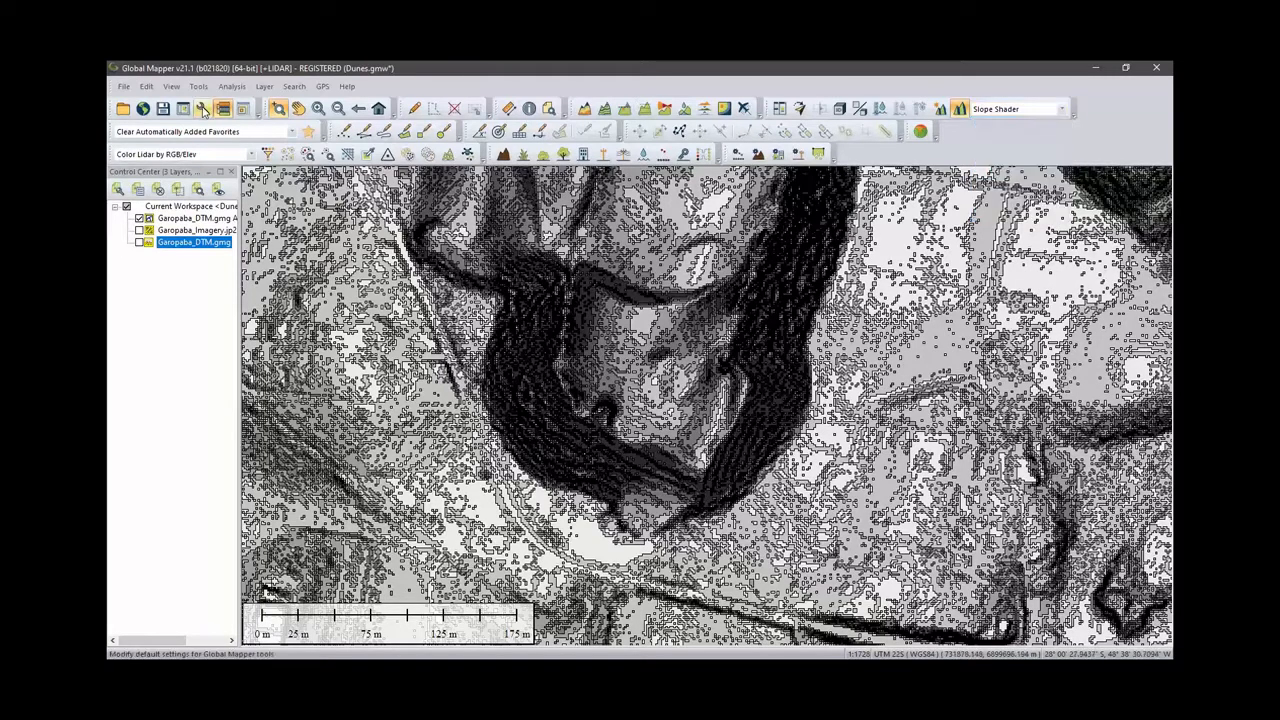
left_click(222, 108)
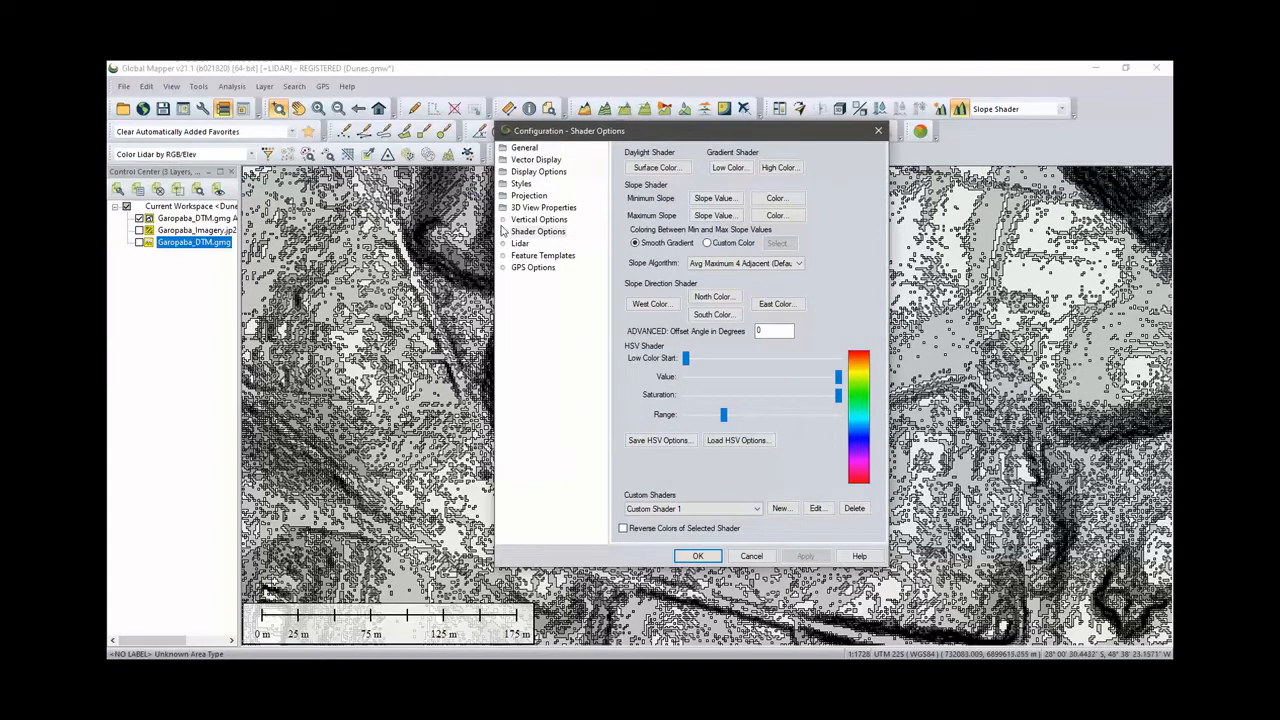
left_click(546, 232)
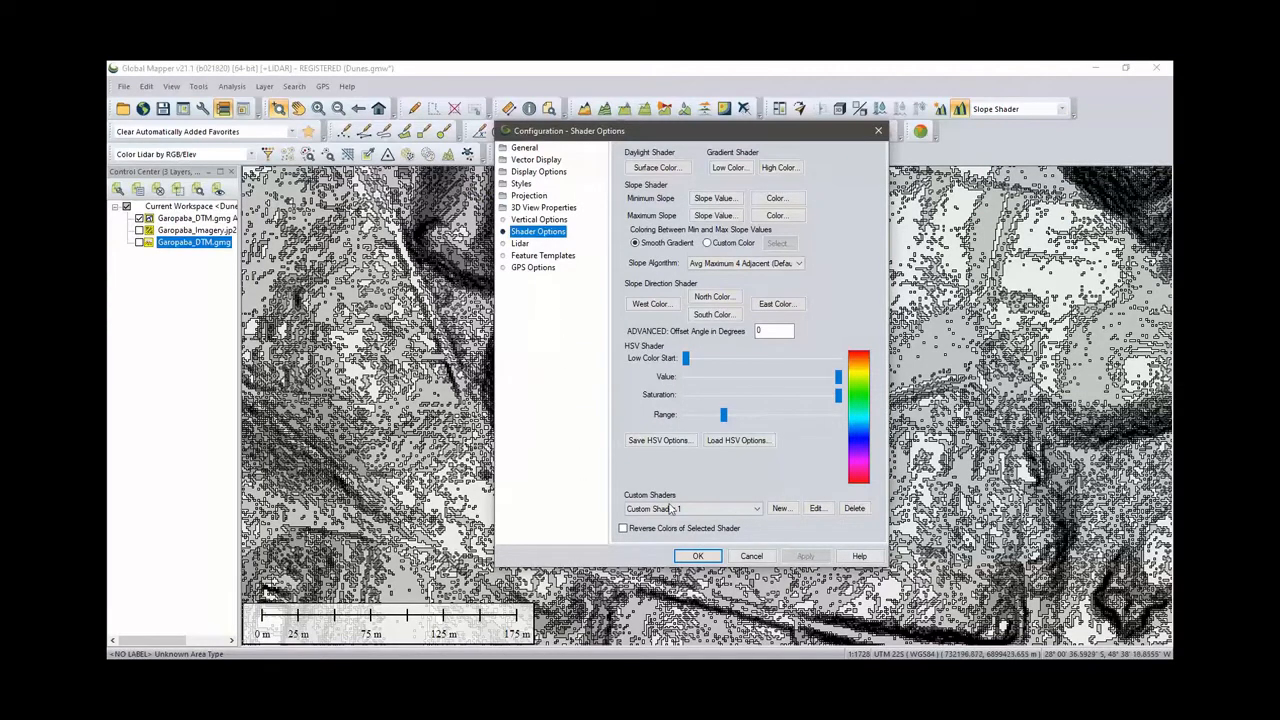
left_click(817, 509)
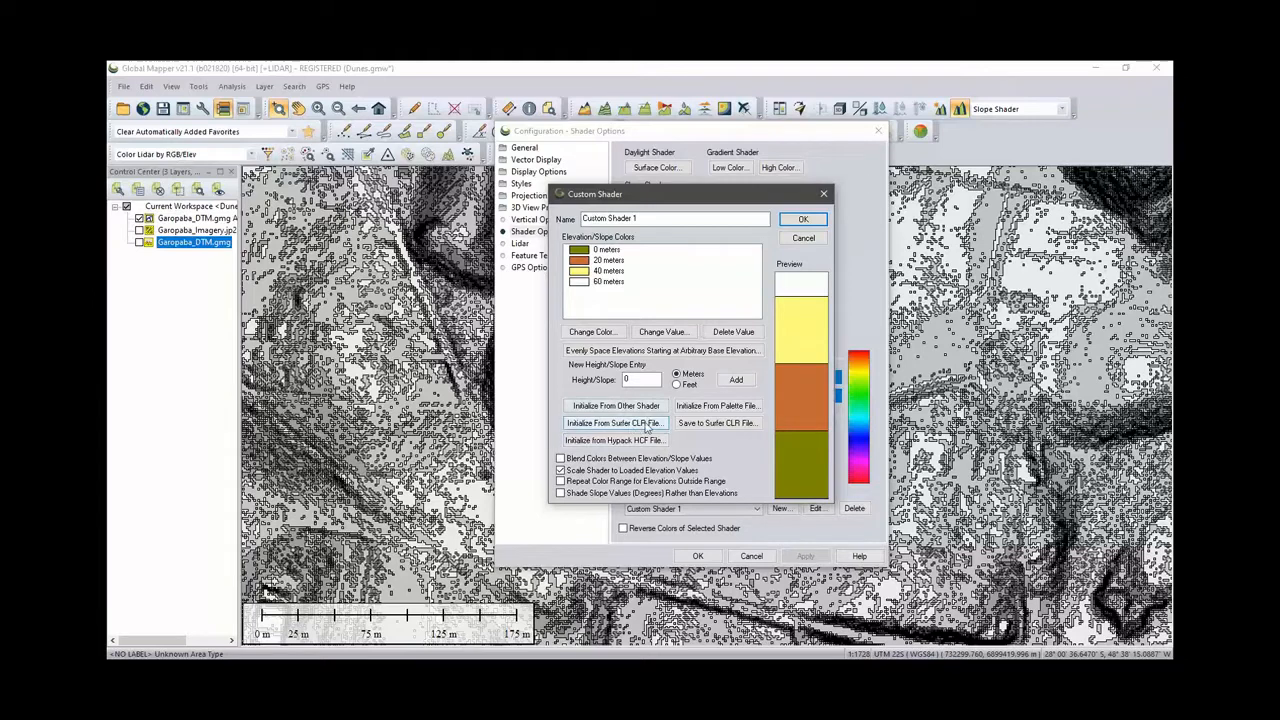
key("ctrl")
left_click(804, 237)
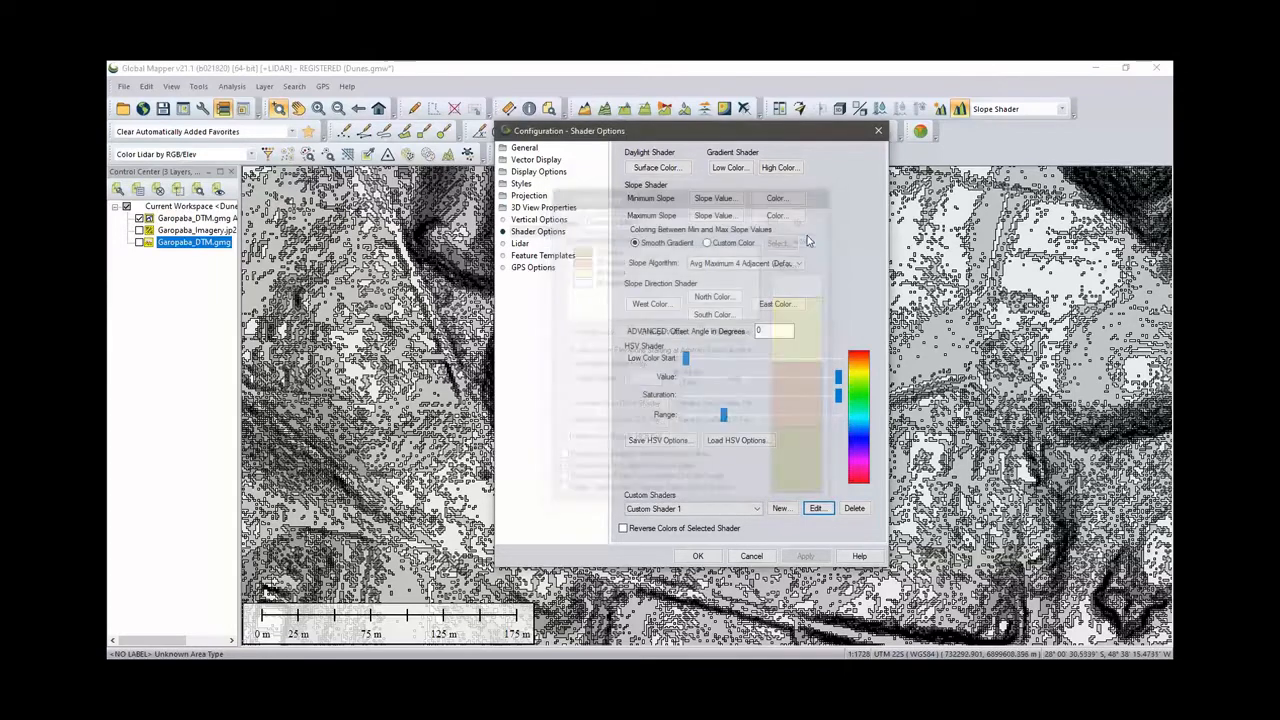
left_click(751, 556)
- Hide the slope area features and display the Garopaba_Imagery.jp2 and Garopaba_DTM.gmg layers
left_click(340, 88)
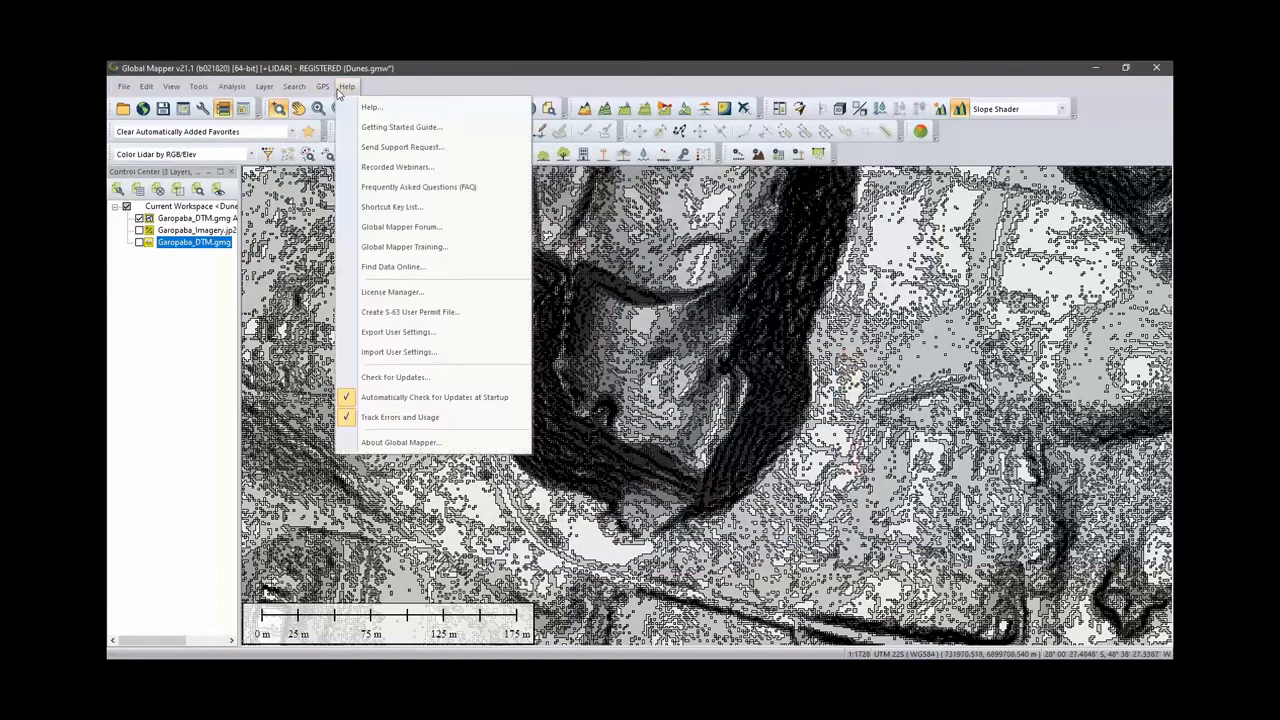
left_click(418, 358)
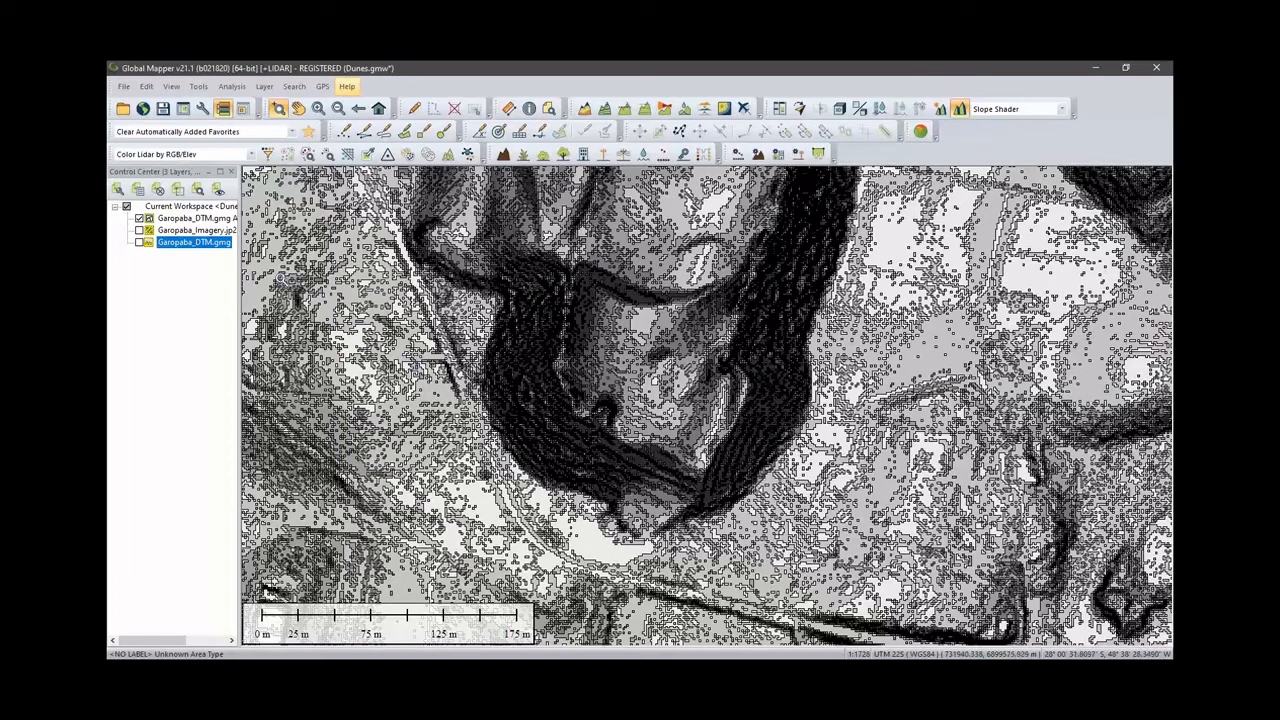
left_click(139, 218)
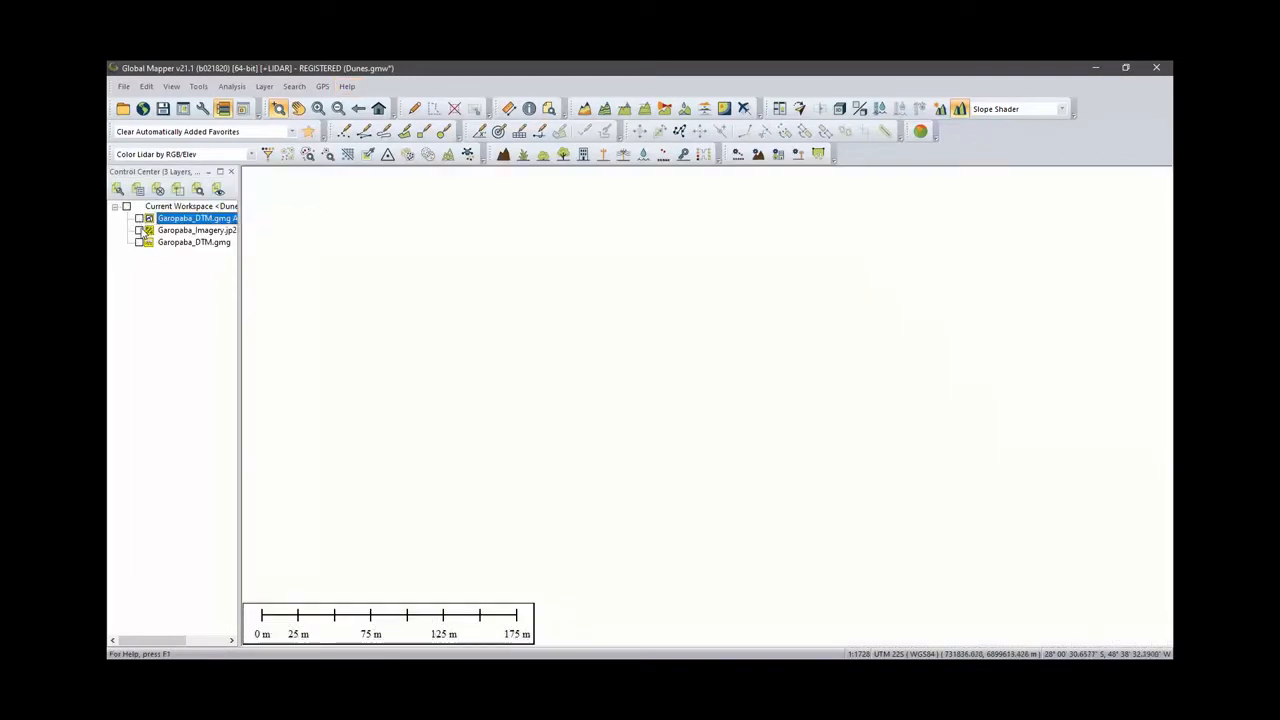
left_click(139, 230)
left_click(139, 242)
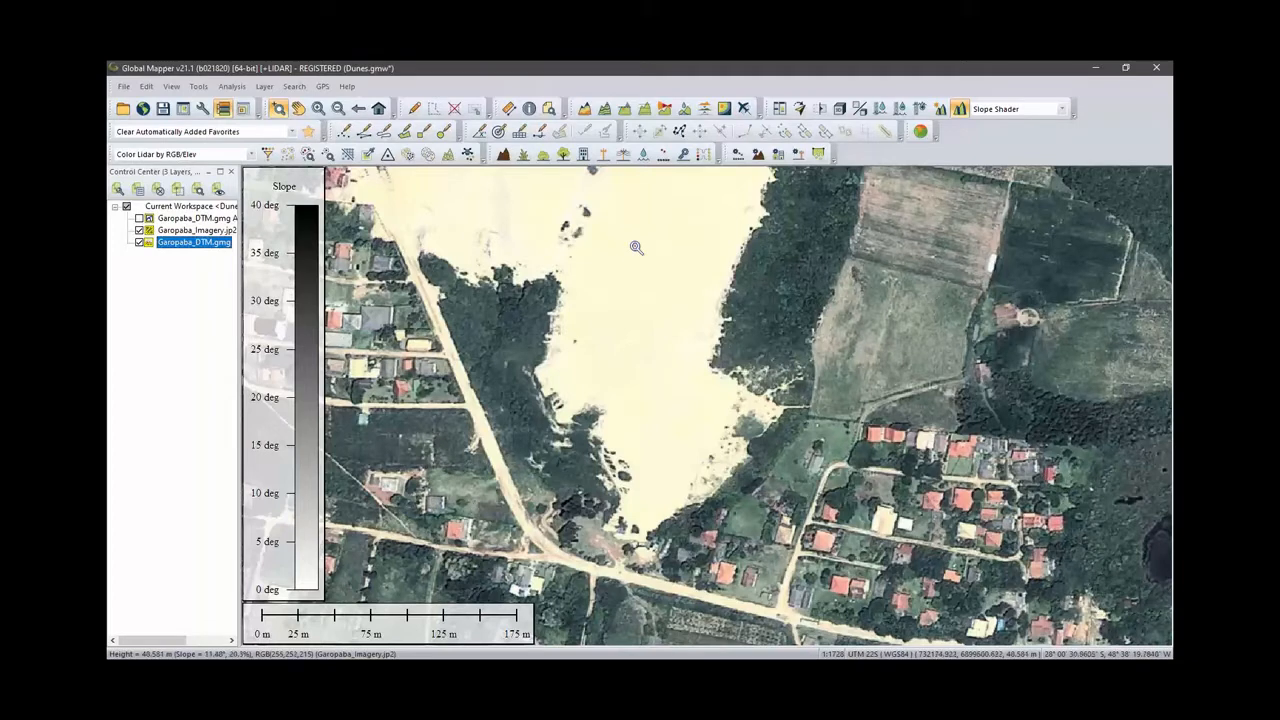
- Create mesh features from terrain using Garopaba_DTM.gmg and Garopaba_Imagery.jp2, limited to all data visible on screen
right_click(180, 249)
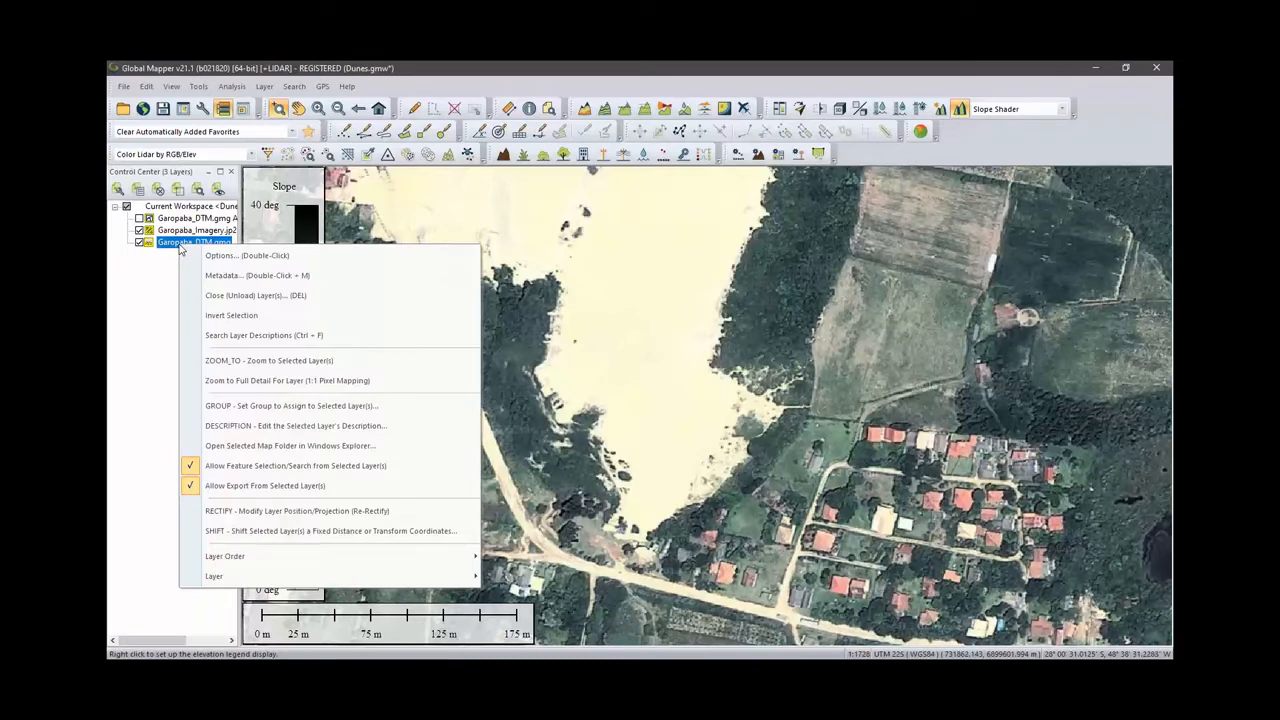
mouse_move(255, 578)
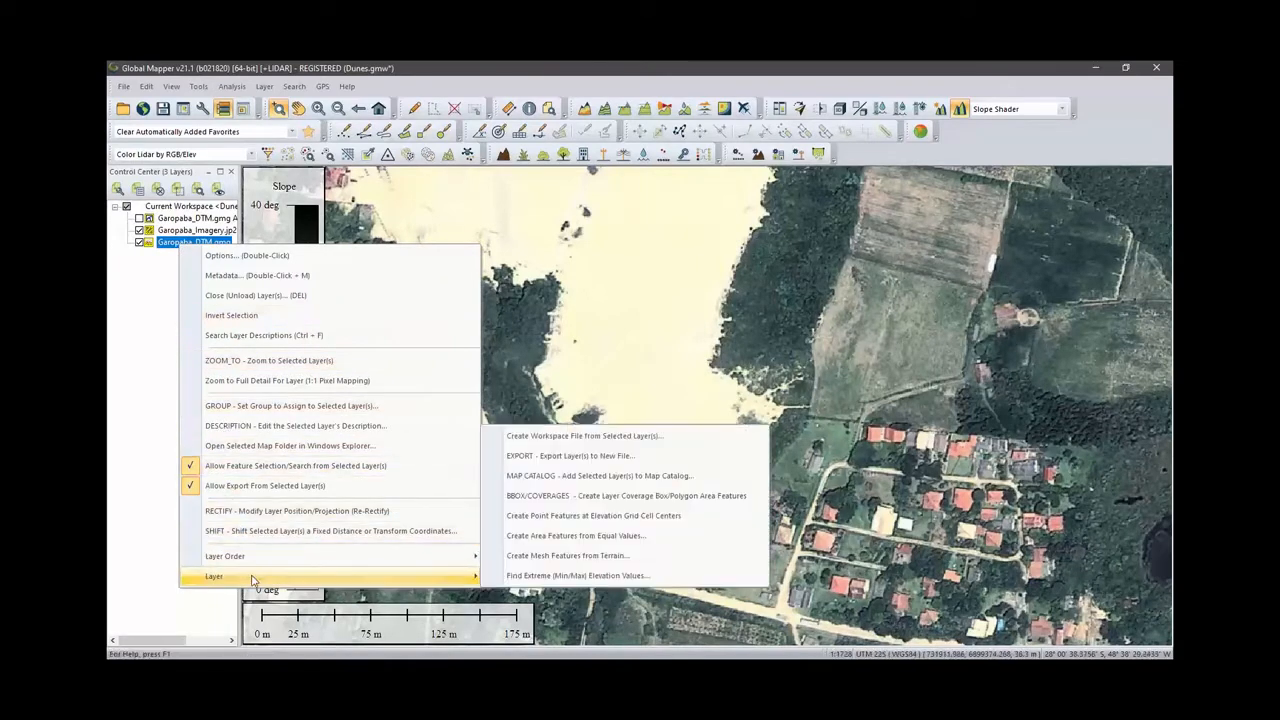
left_click(590, 556)
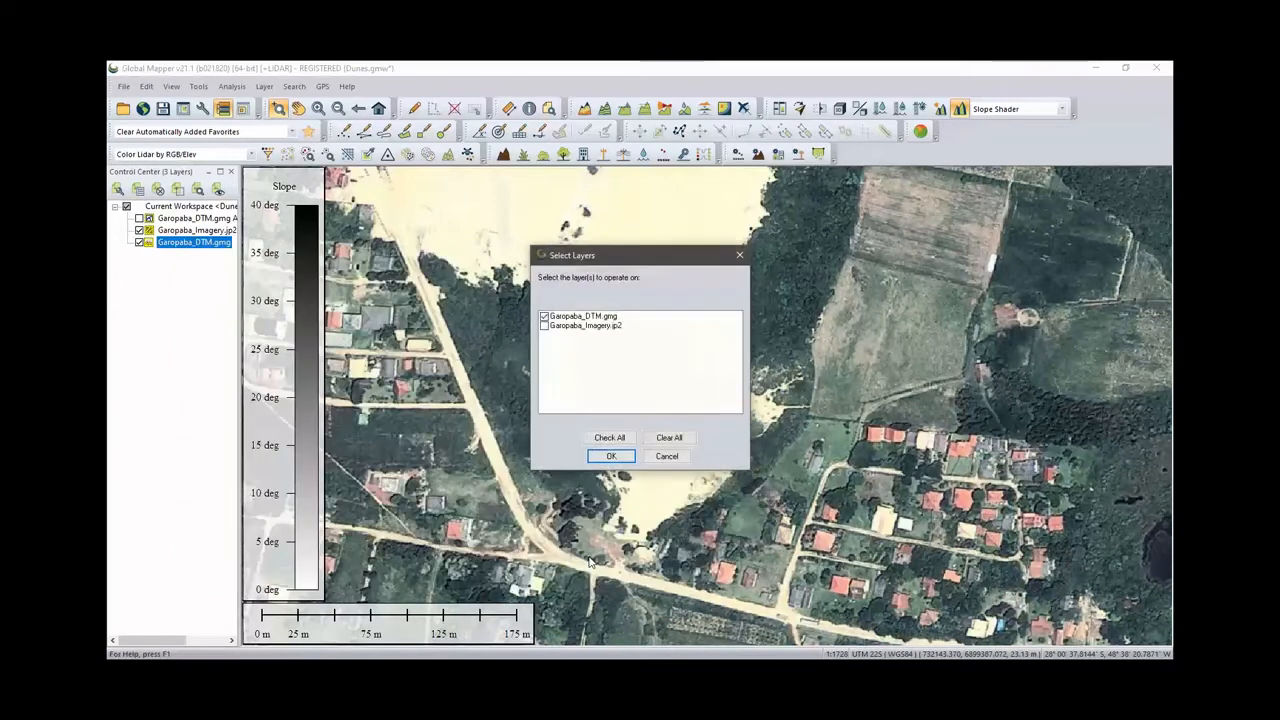
left_click(546, 327)
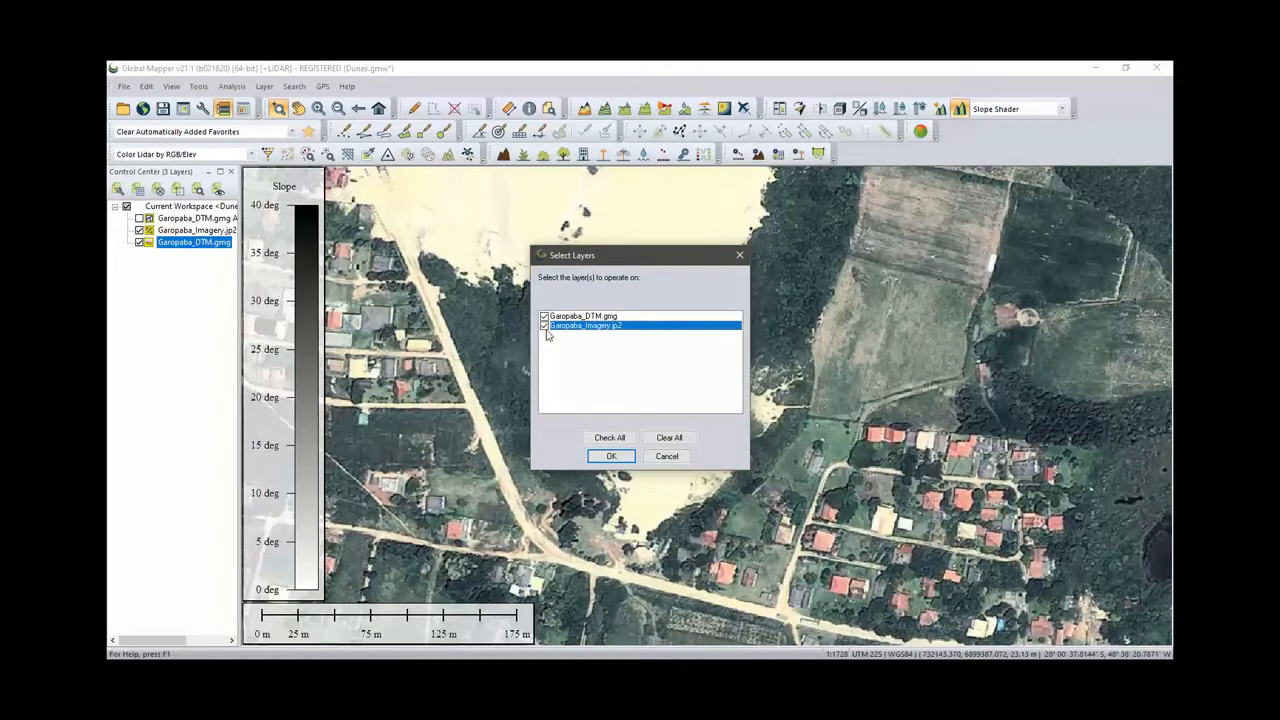
left_click(594, 457)
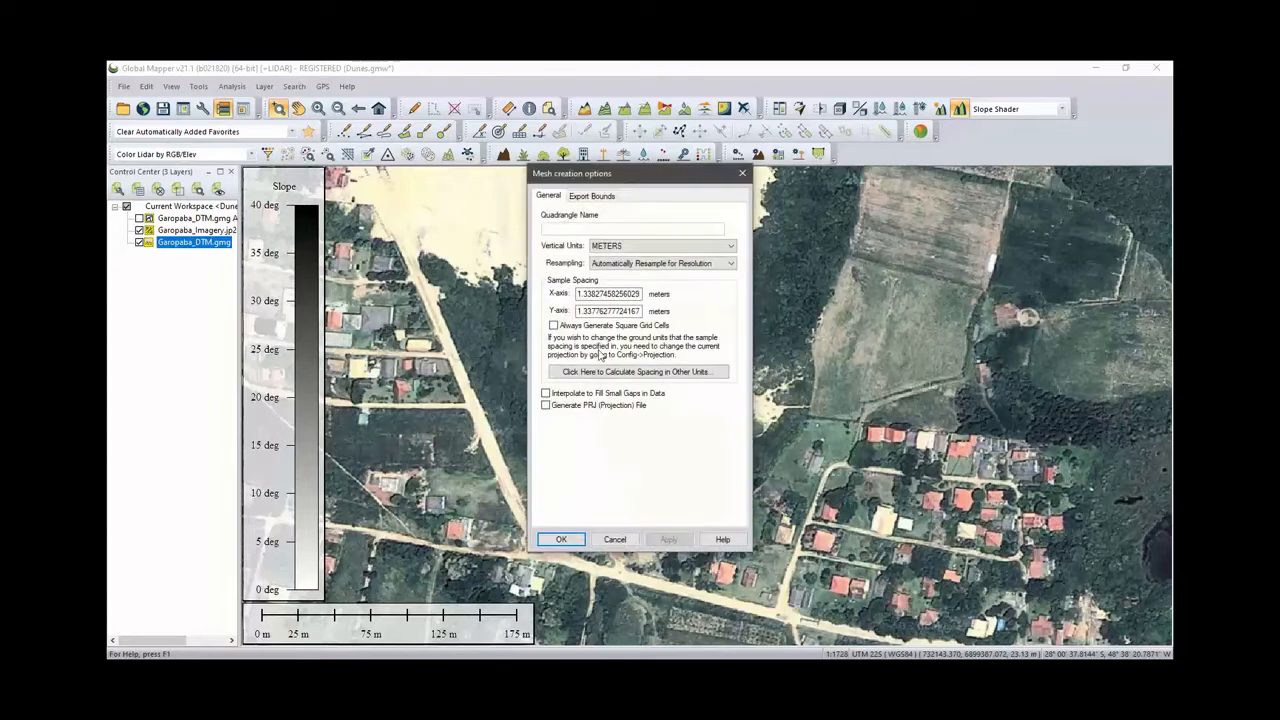
left_click(602, 198)
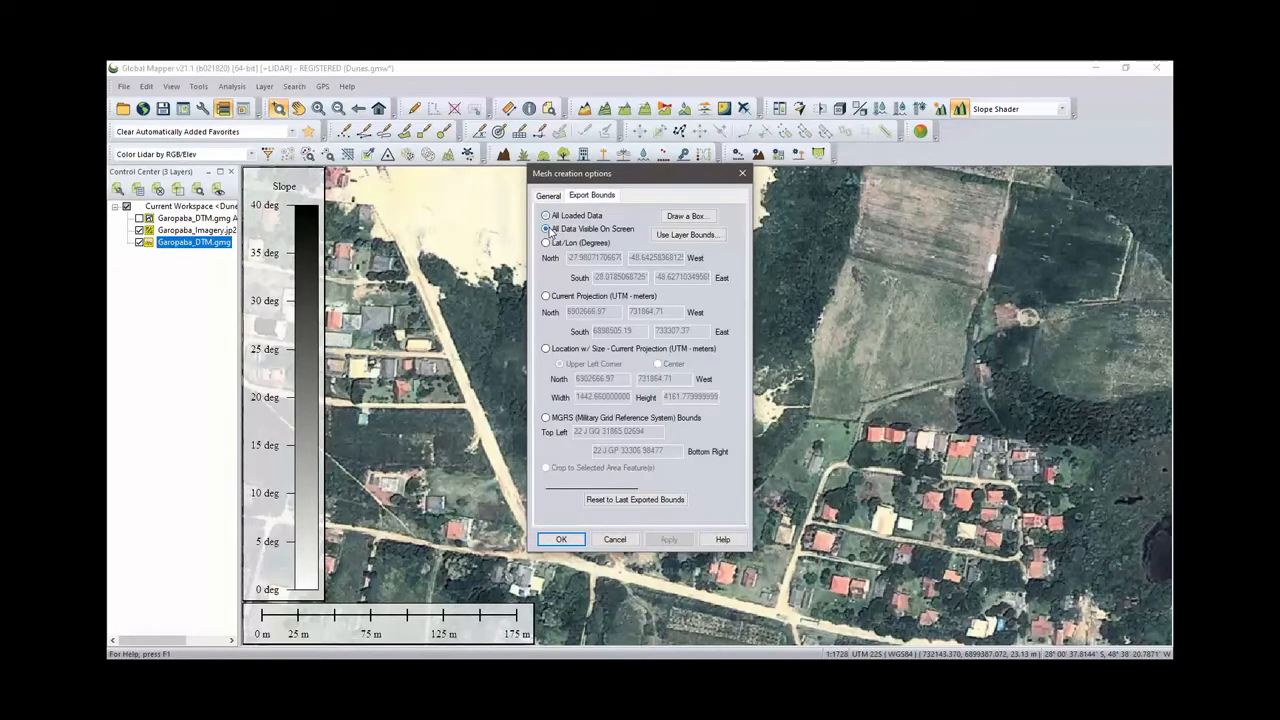
left_click(547, 229)
left_click(563, 540)
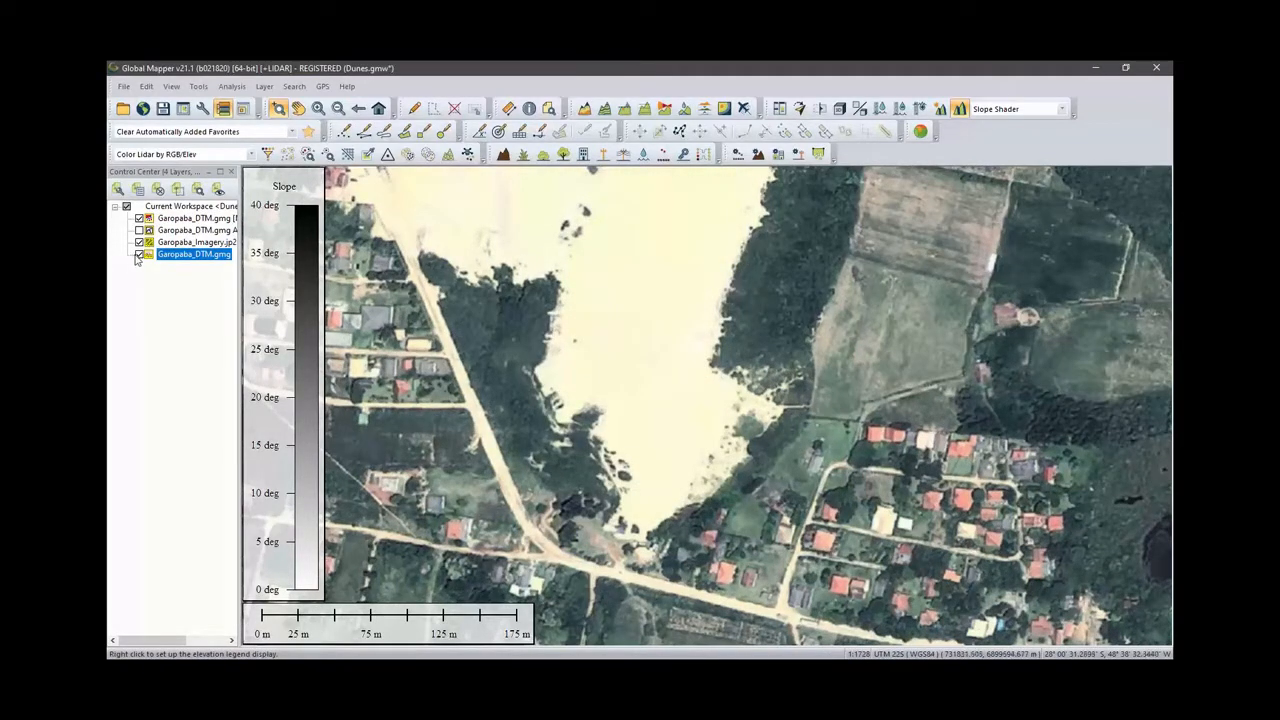
- Hide the original DTM and imagery layers so only the new mesh layer is displayed
left_click(139, 255)
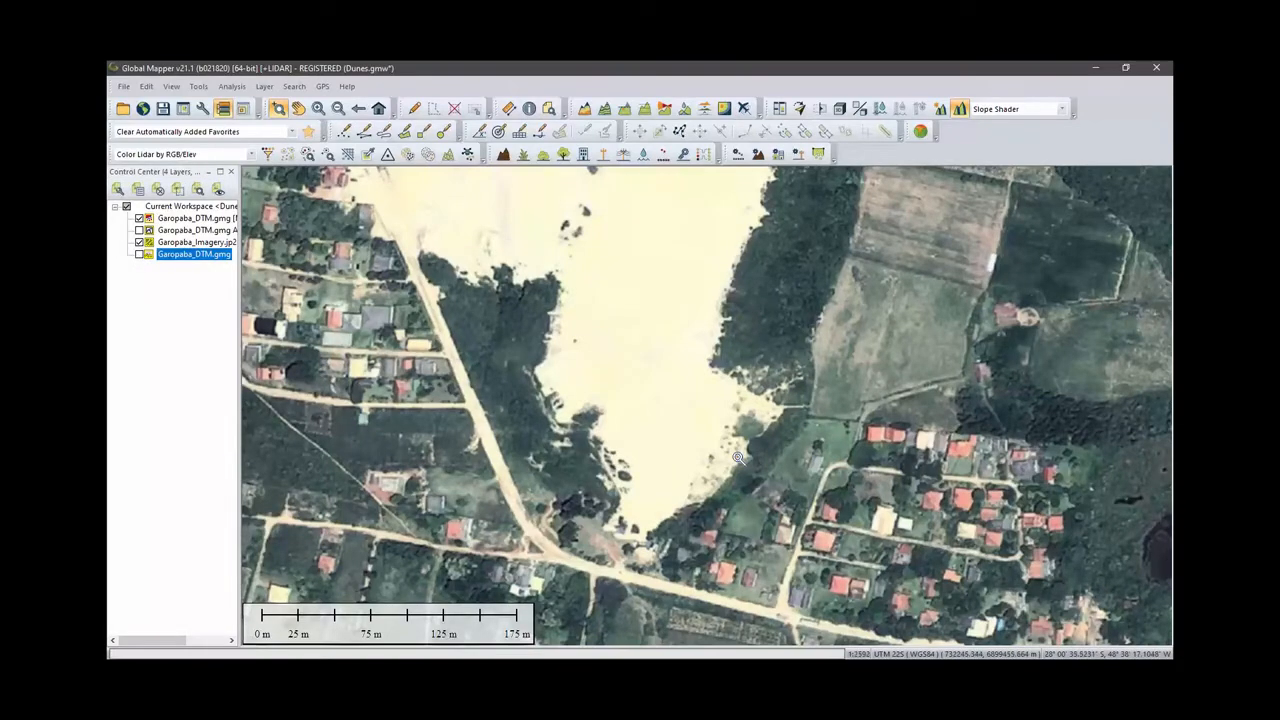
scroll(690, 427, "down", 2)
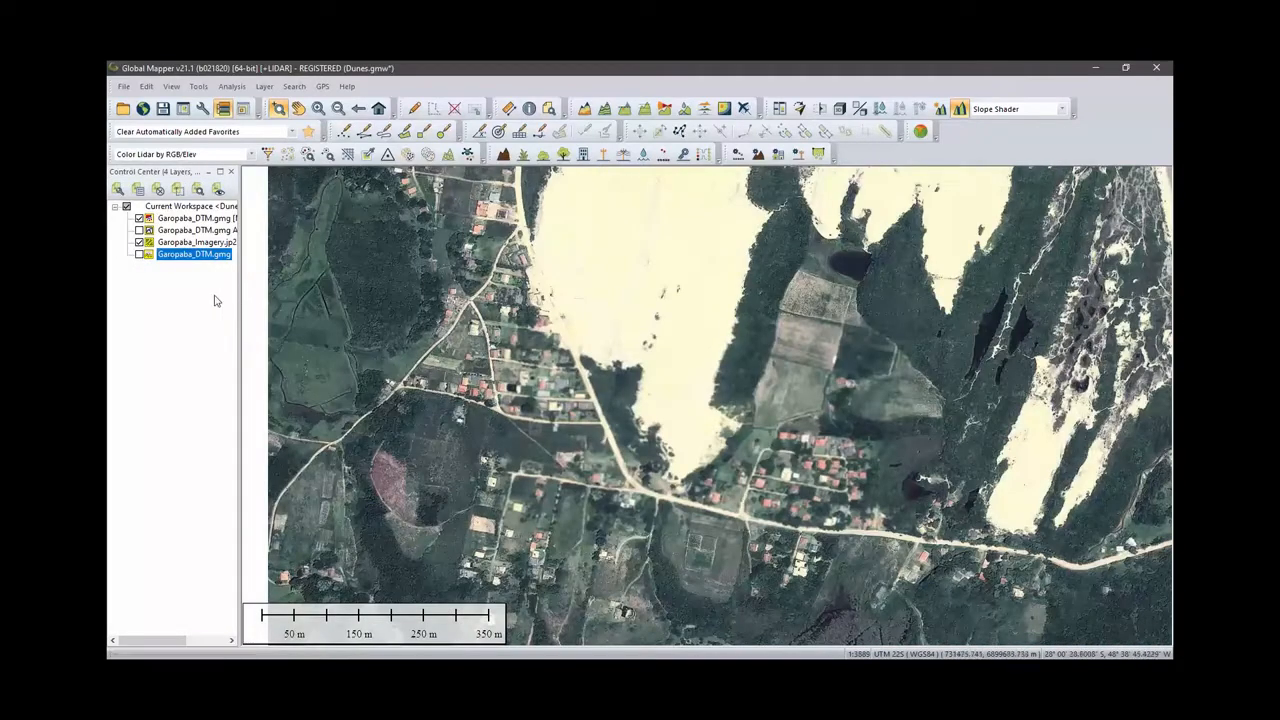
left_click(139, 242)
scroll(730, 416, "up", 1)
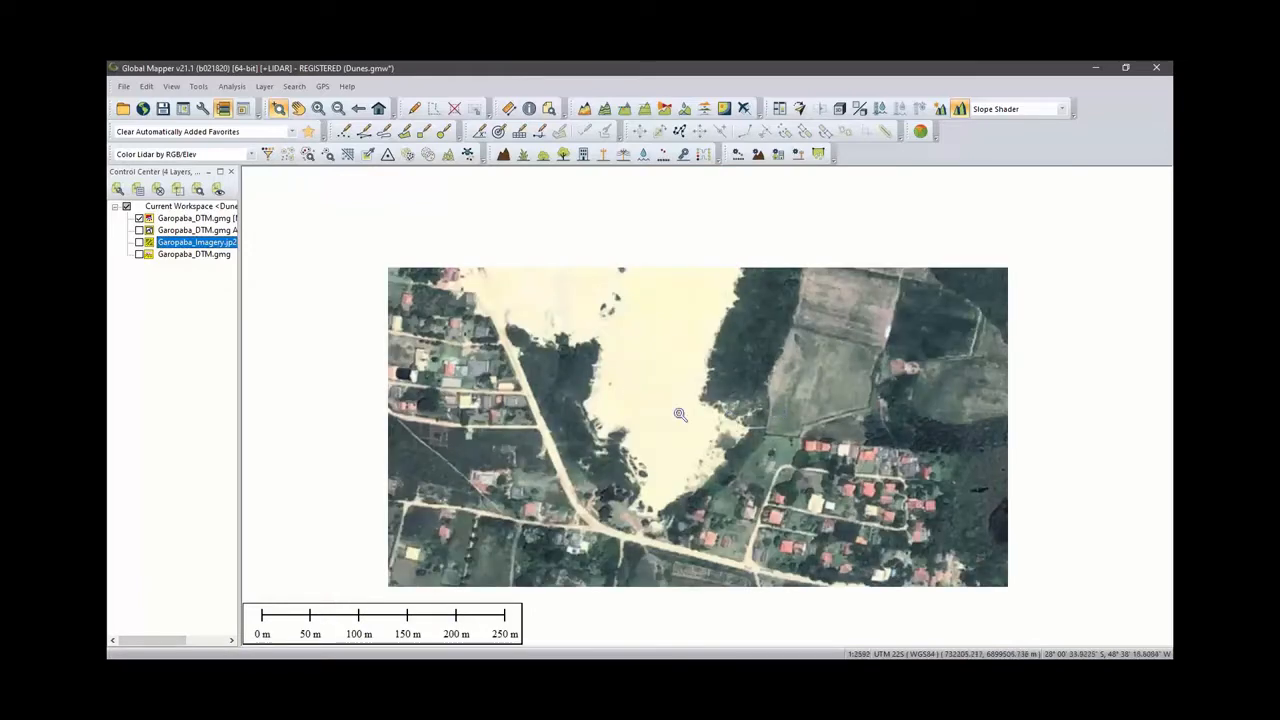
scroll(679, 419, "up", 1)
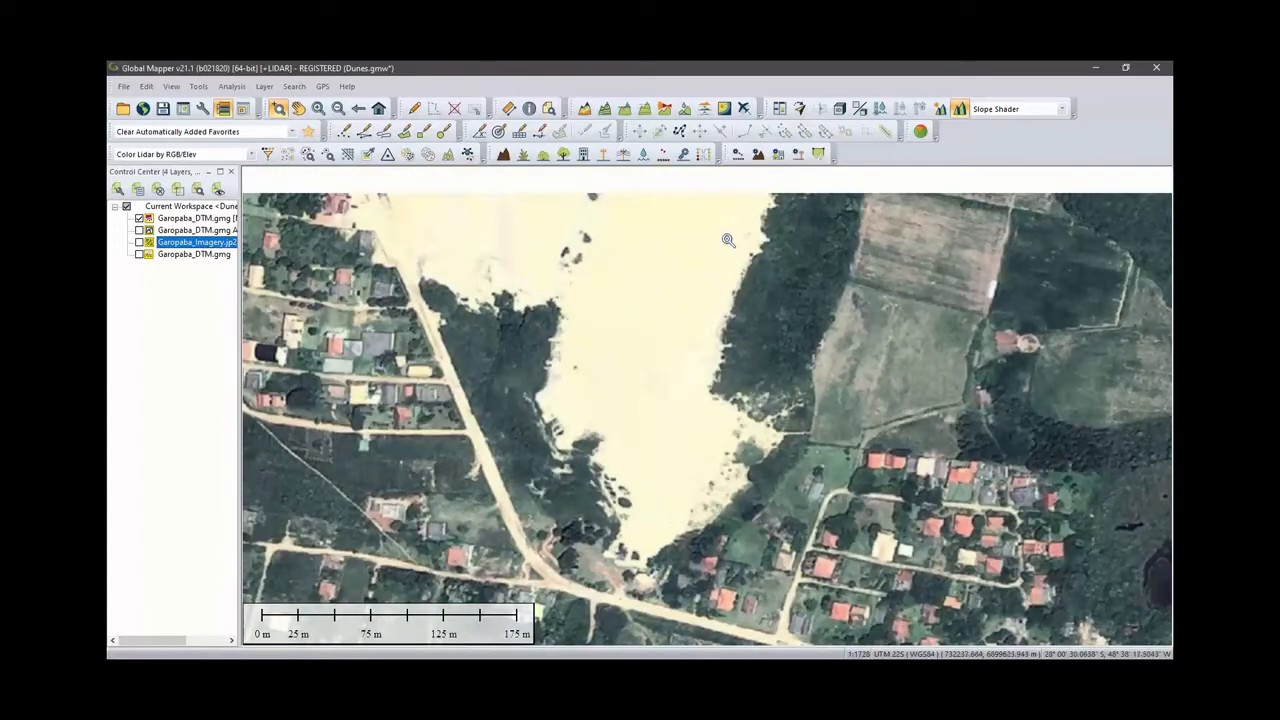
- Open the 3D view to inspect the textured terrain mesh from several angles, then close it
left_click(840, 108)
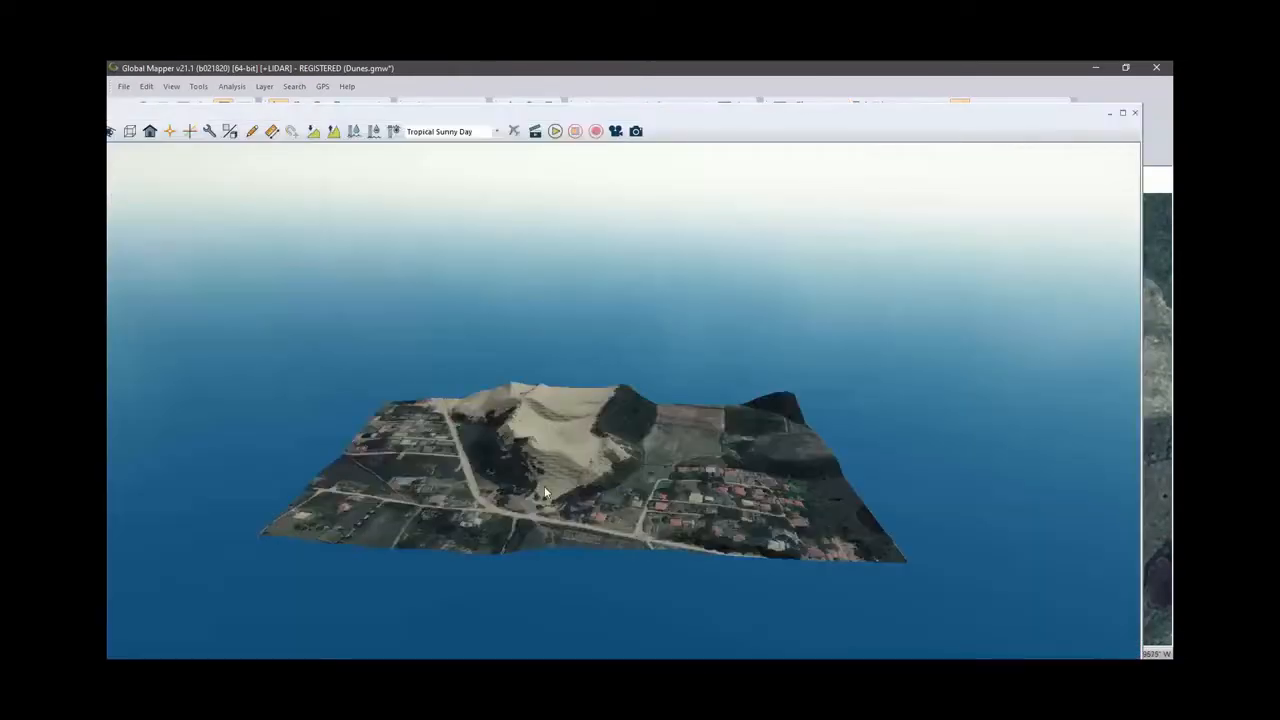
scroll(546, 478, "up", 3)
left_click_drag(640, 392, 647, 471)
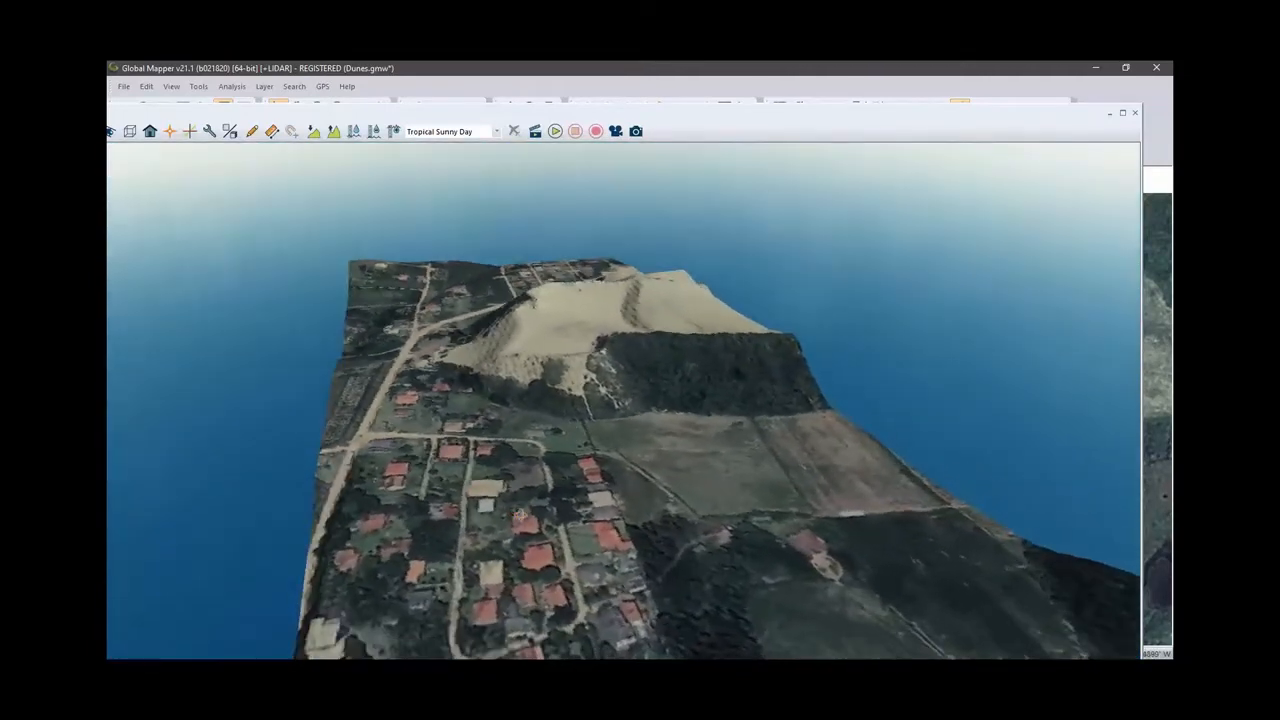
scroll(647, 463, "up", 1)
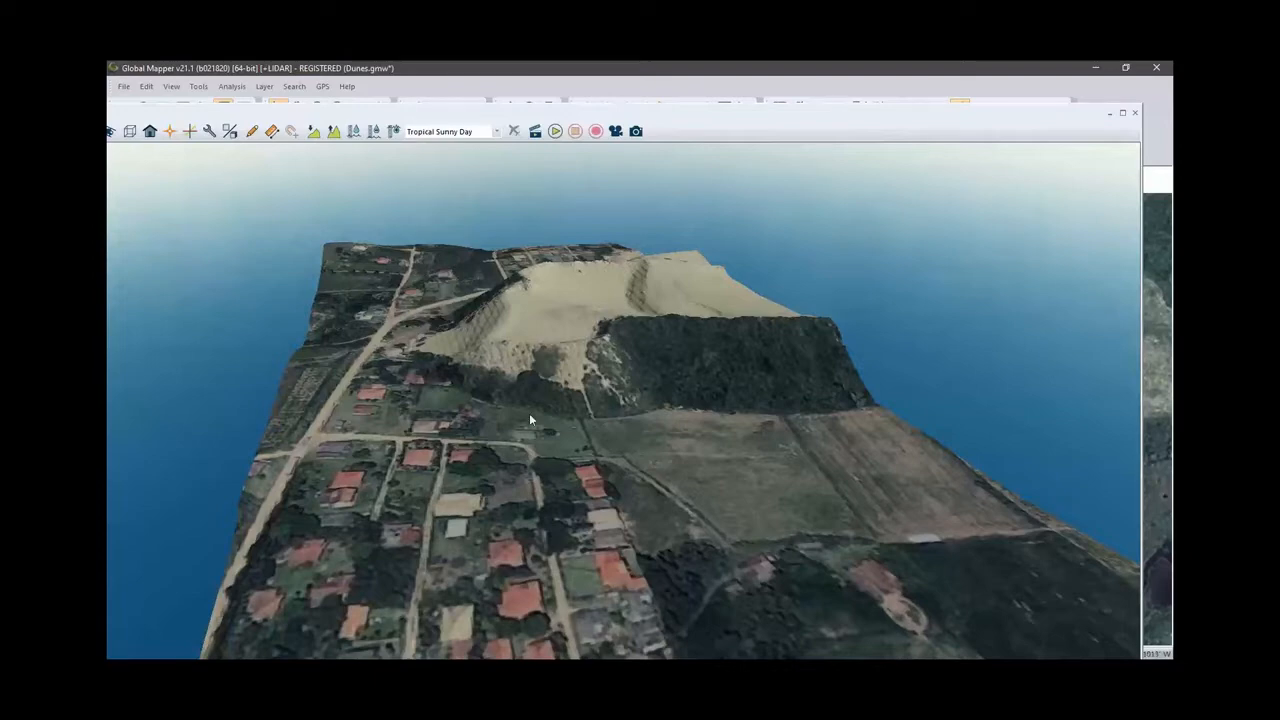
left_click_drag(472, 426, 827, 462)
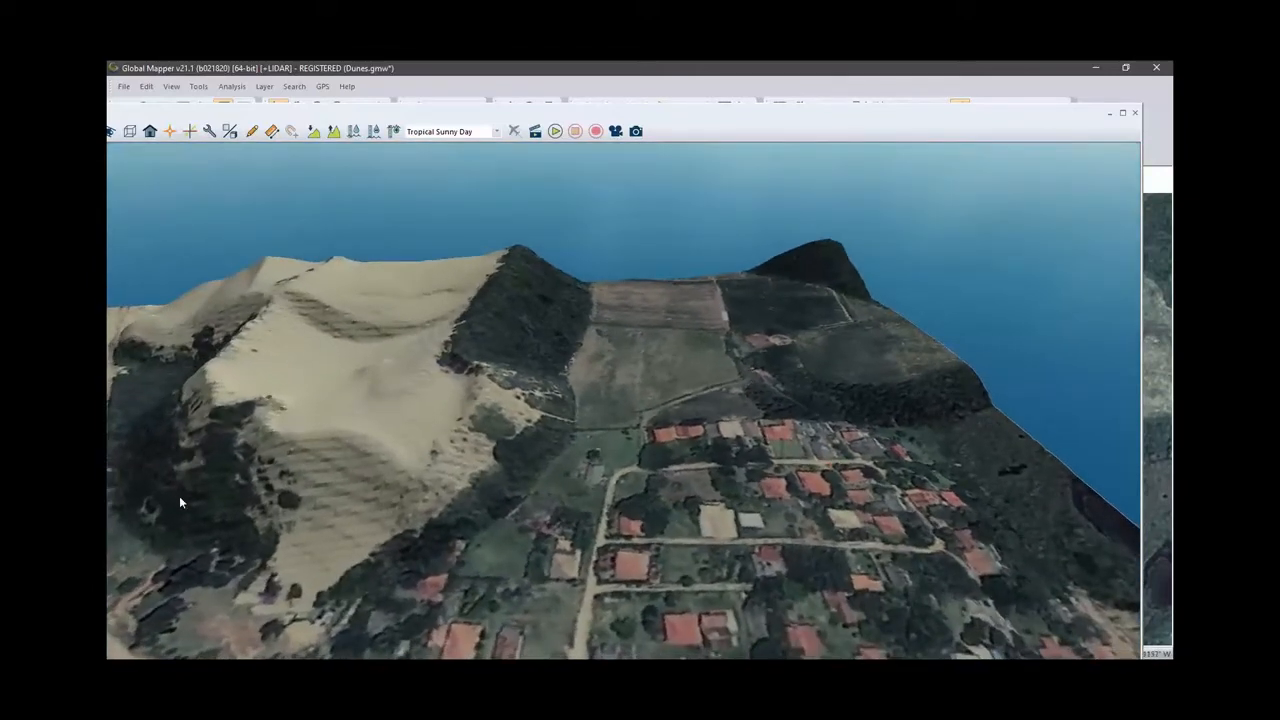
left_click_drag(179, 496, 511, 497)
left_click_drag(243, 470, 527, 432)
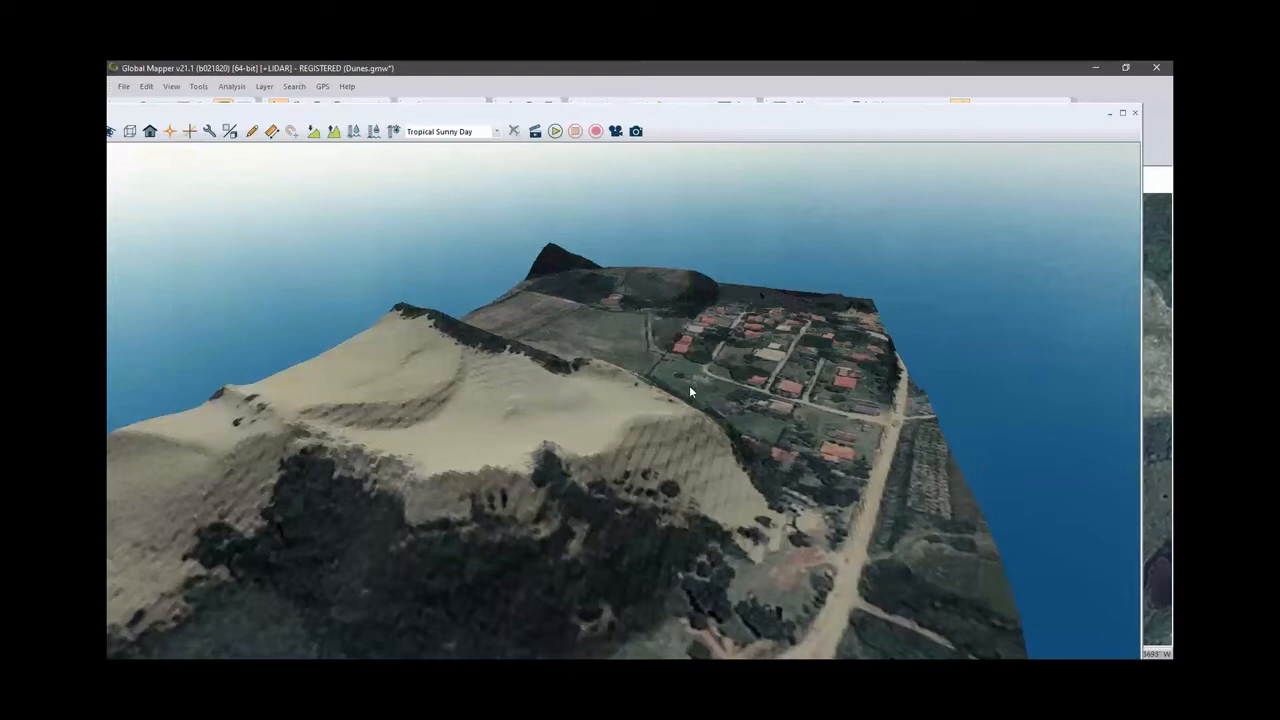
left_click(1138, 113)
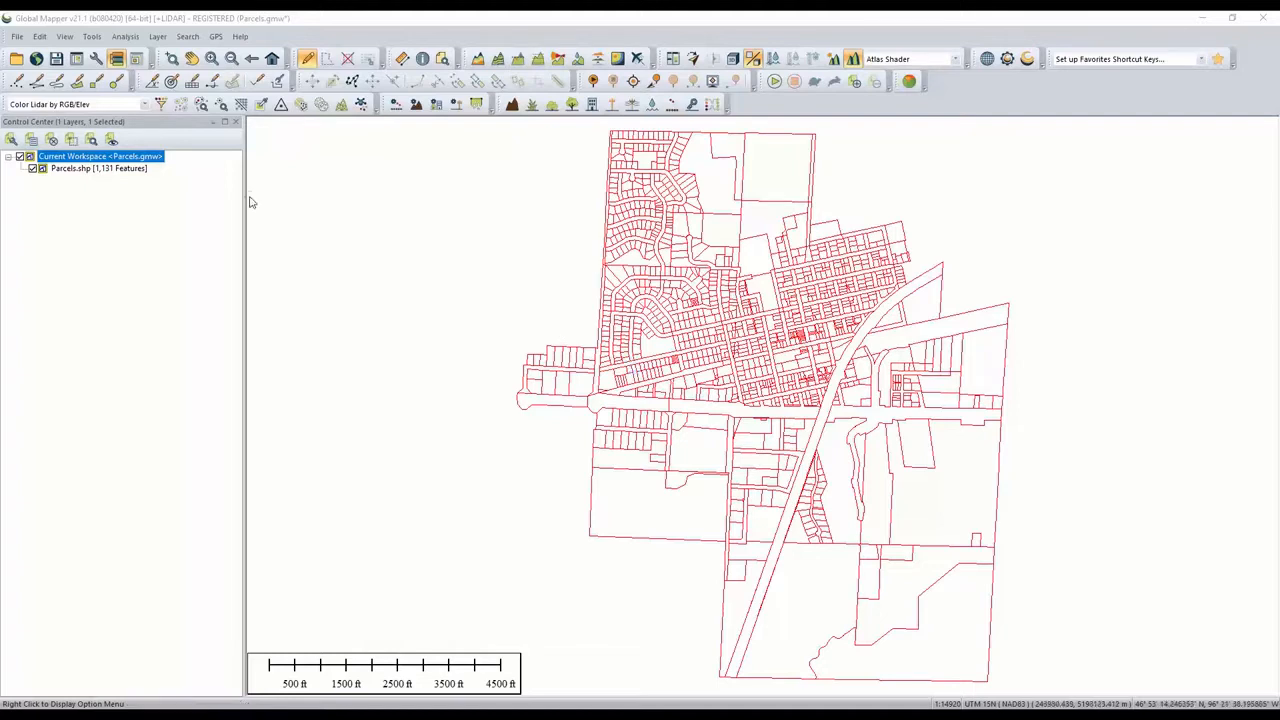
- Enable Info Tips and prefix %EMV_TOTAL% with $ in the custom attribute string for the parcels
left_click(66, 36)
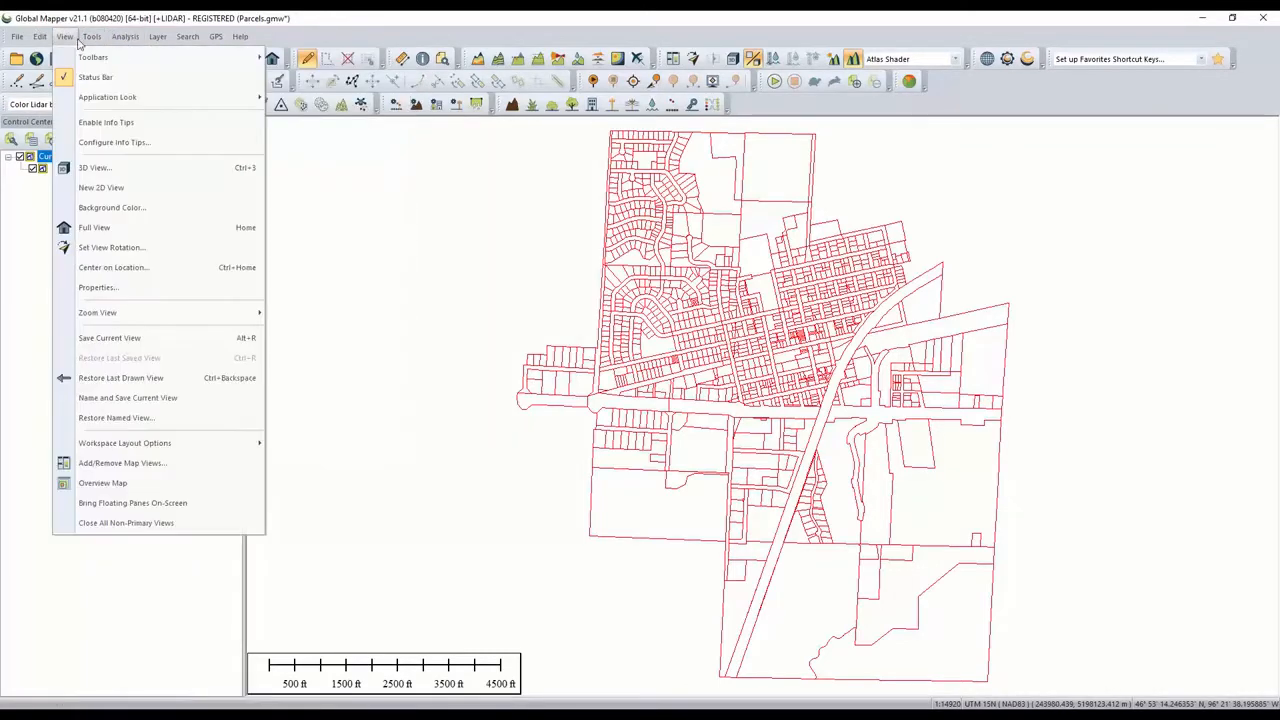
left_click(200, 151)
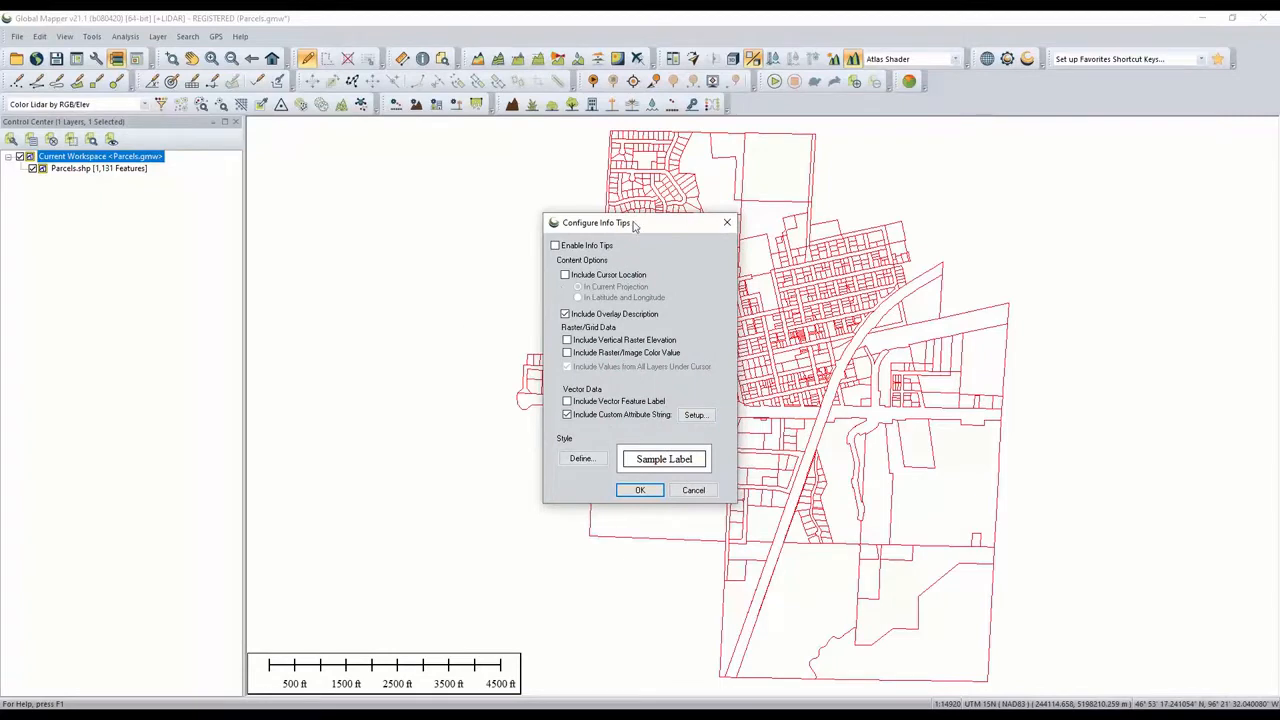
left_click(554, 248)
left_click(692, 416)
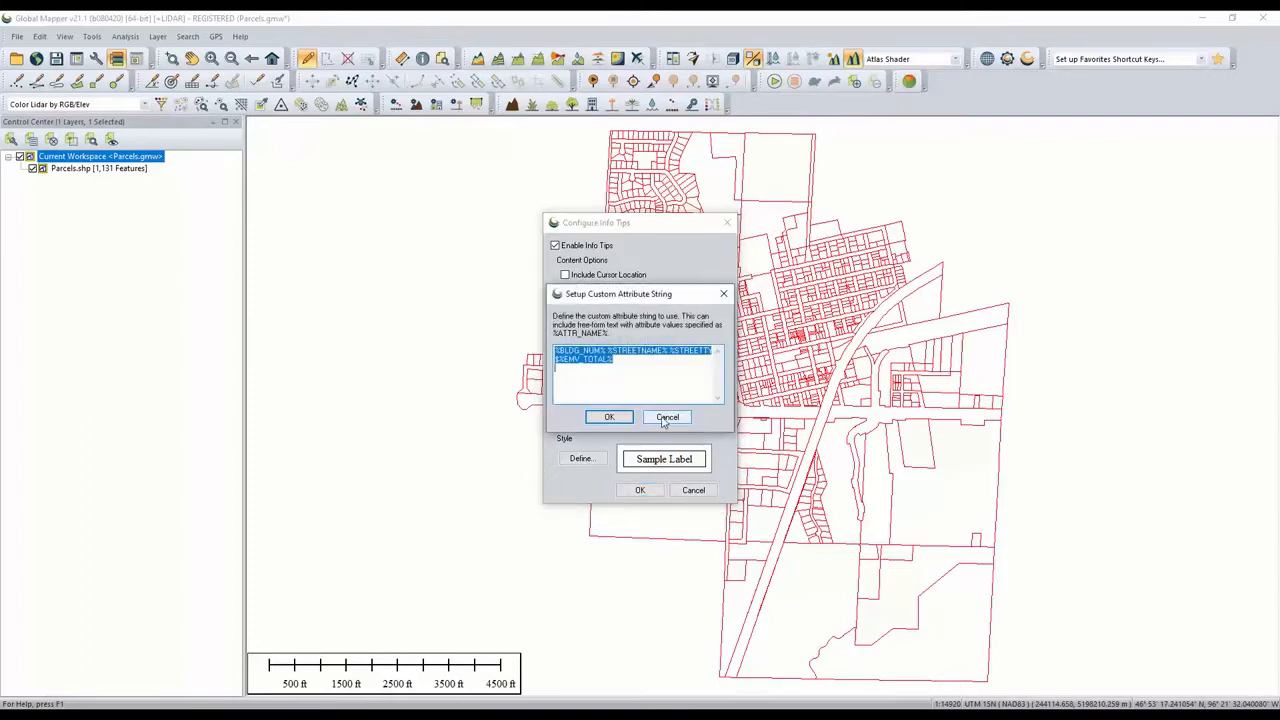
left_click(670, 384)
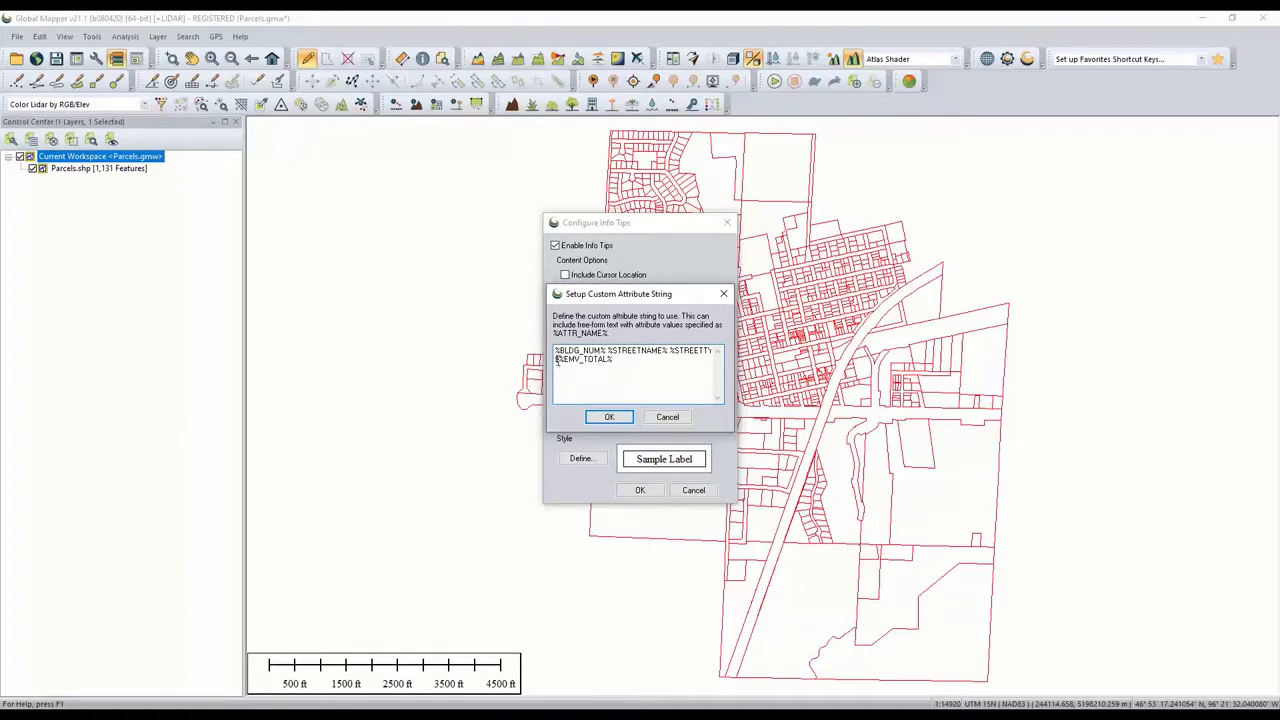
left_click(556, 359)
type("$")
left_click(609, 418)
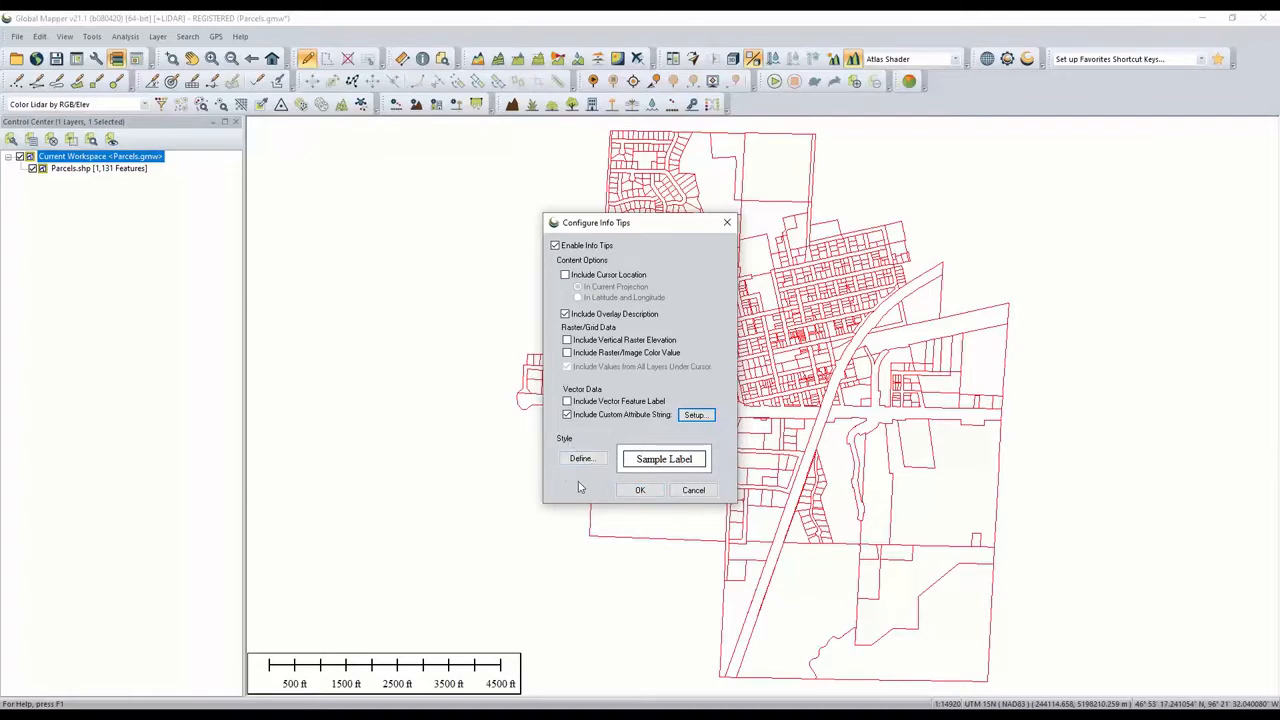
left_click(631, 491)
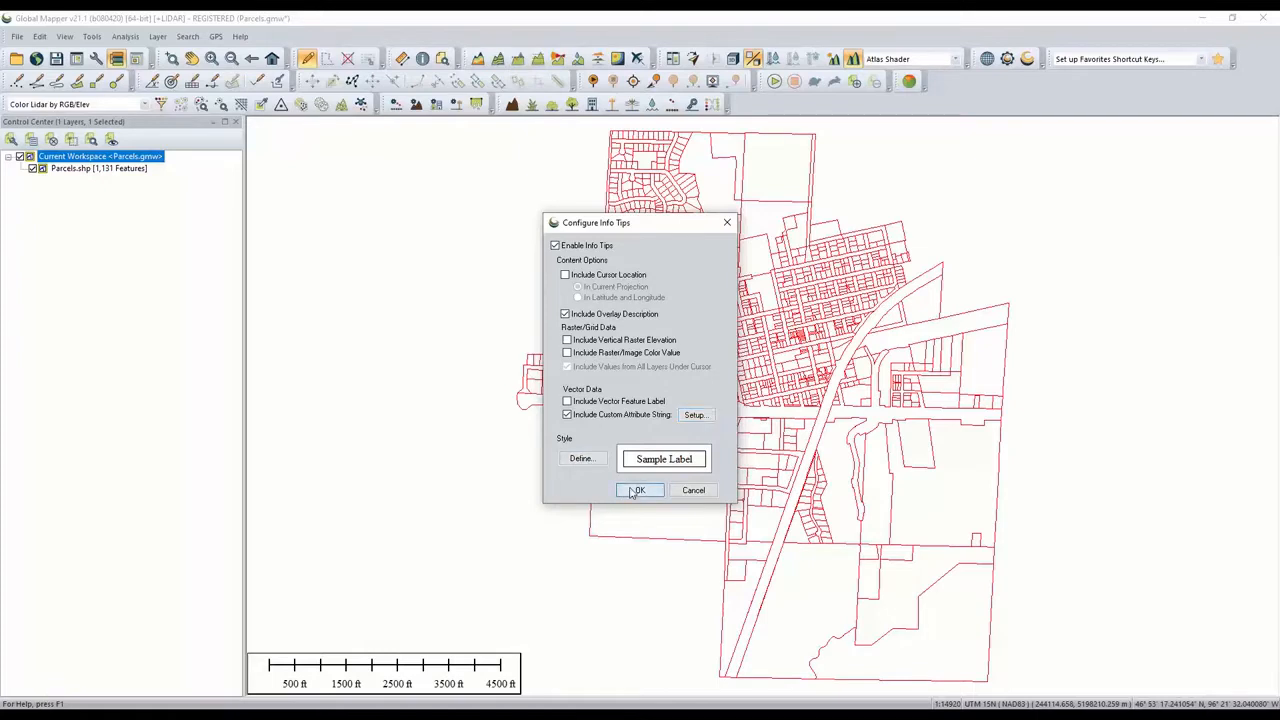
- Confirm the Info Tips settings and zoom in on the parcel map
left_click(631, 491)
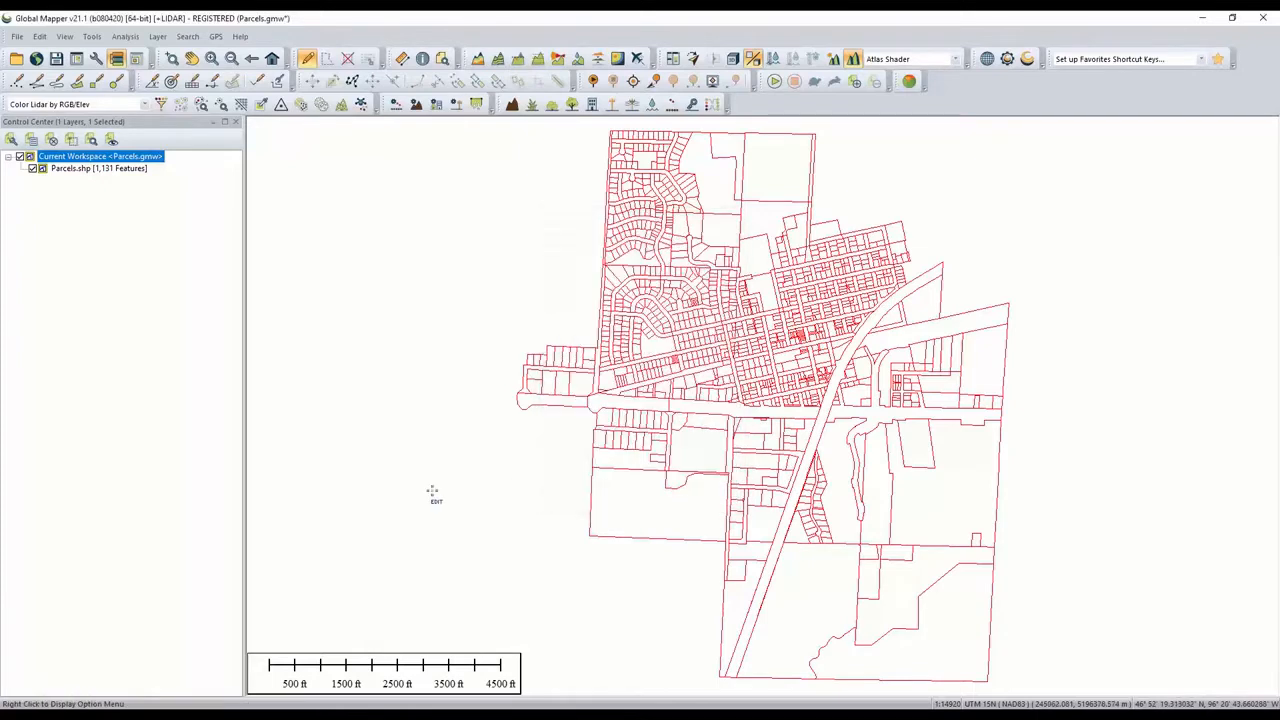
scroll(440, 294, "up", 2)
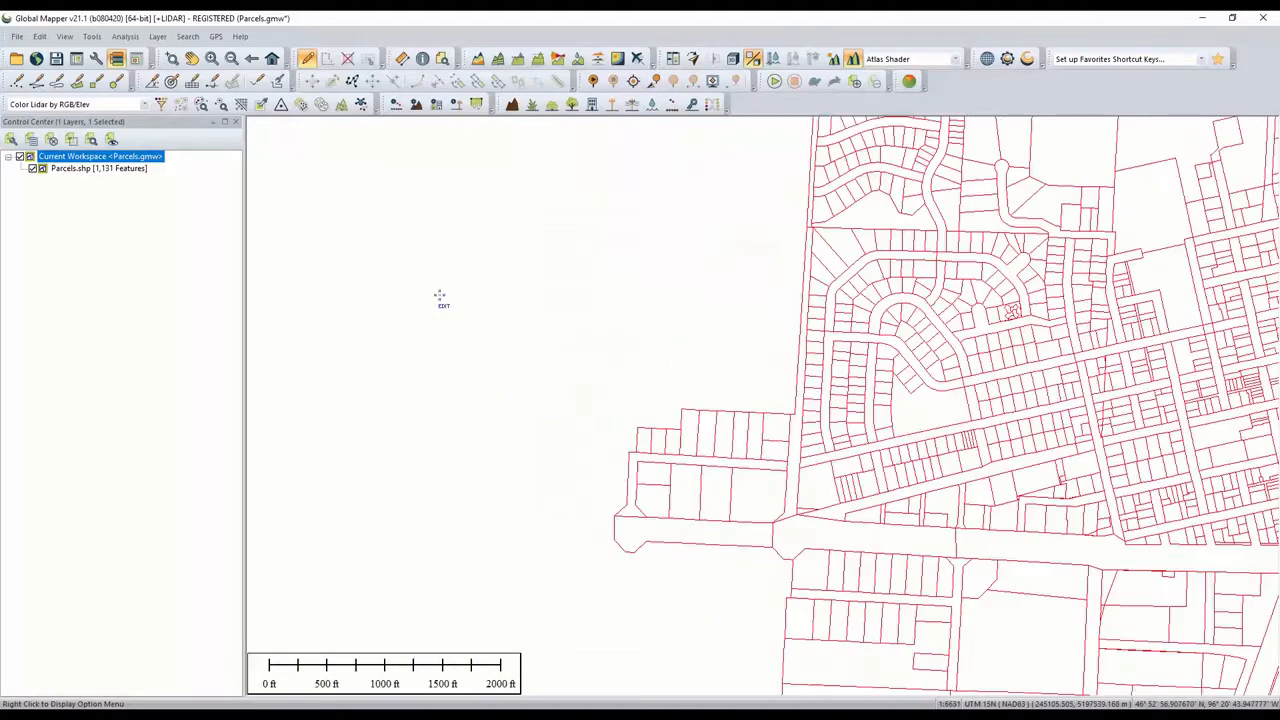
mouse_move(942, 355)
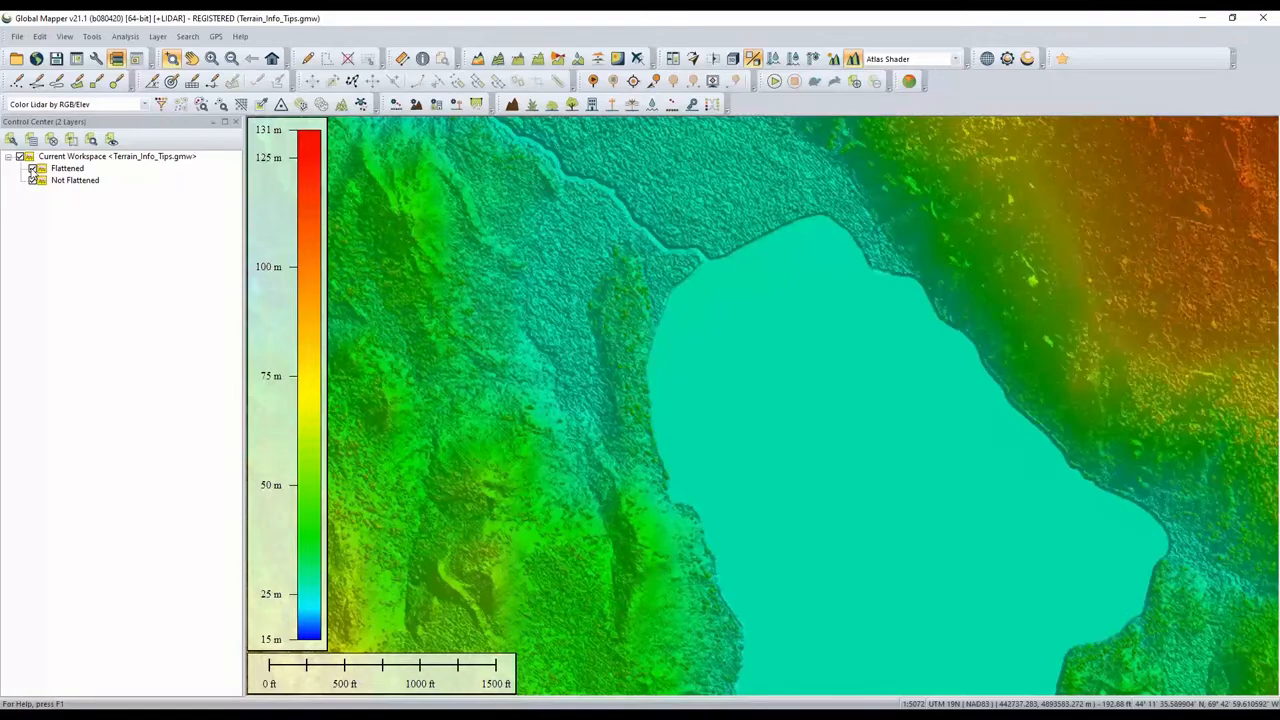
- Toggle the Flattened layer off and back on to compare it with the Not Flattened terrain
left_click(33, 168)
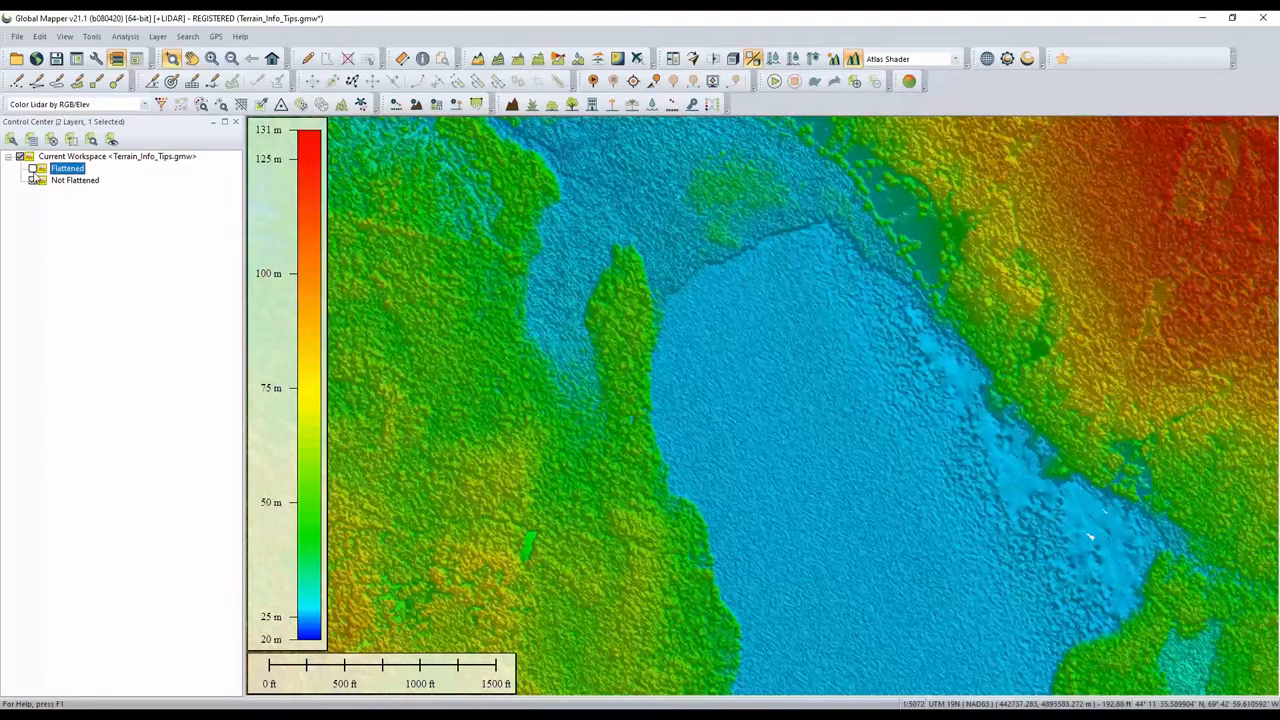
left_click(33, 168)
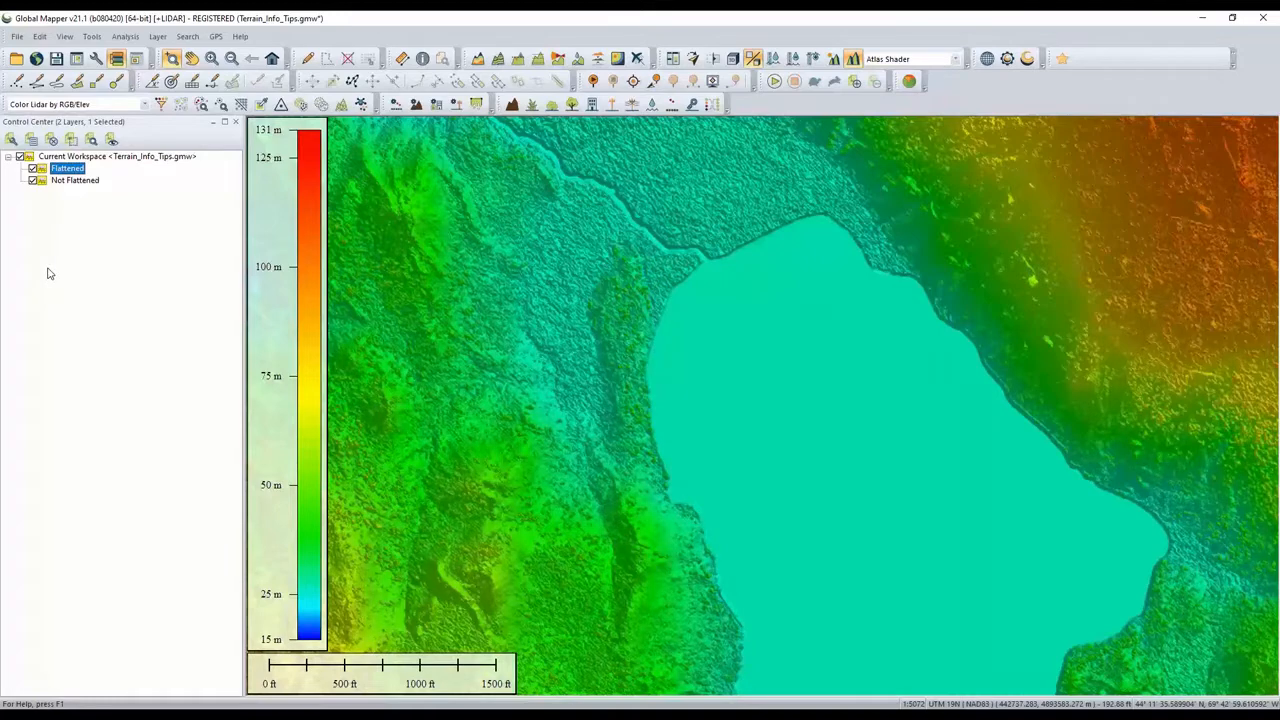
- Configure Info Tips to include vertical raster elevation and values from all layers instead of the custom attribute string
left_click(64, 36)
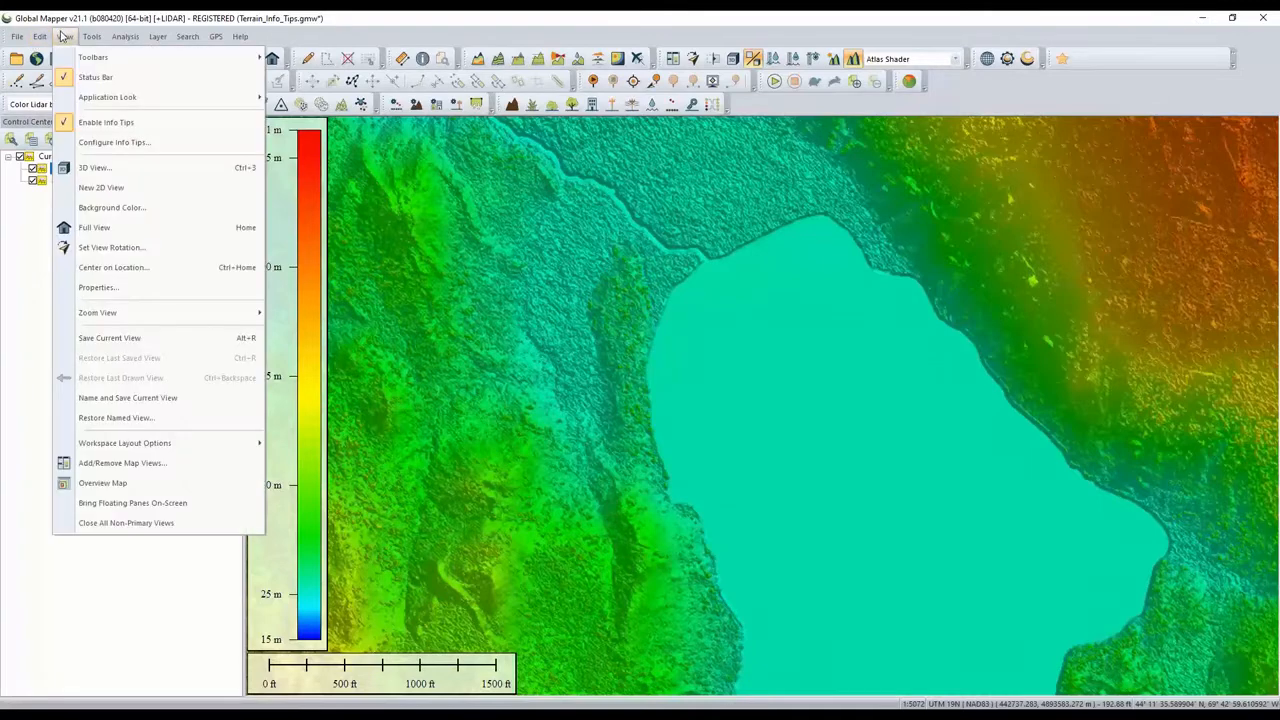
left_click(91, 143)
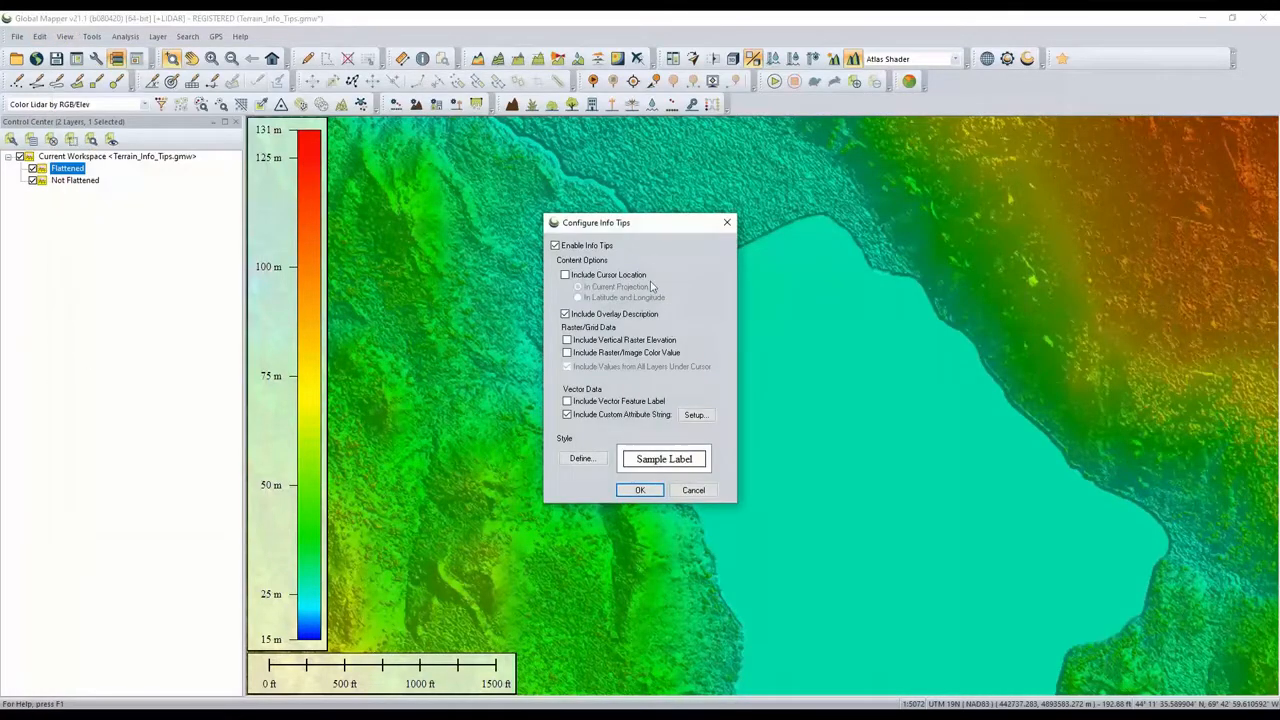
left_click(567, 414)
left_click(567, 341)
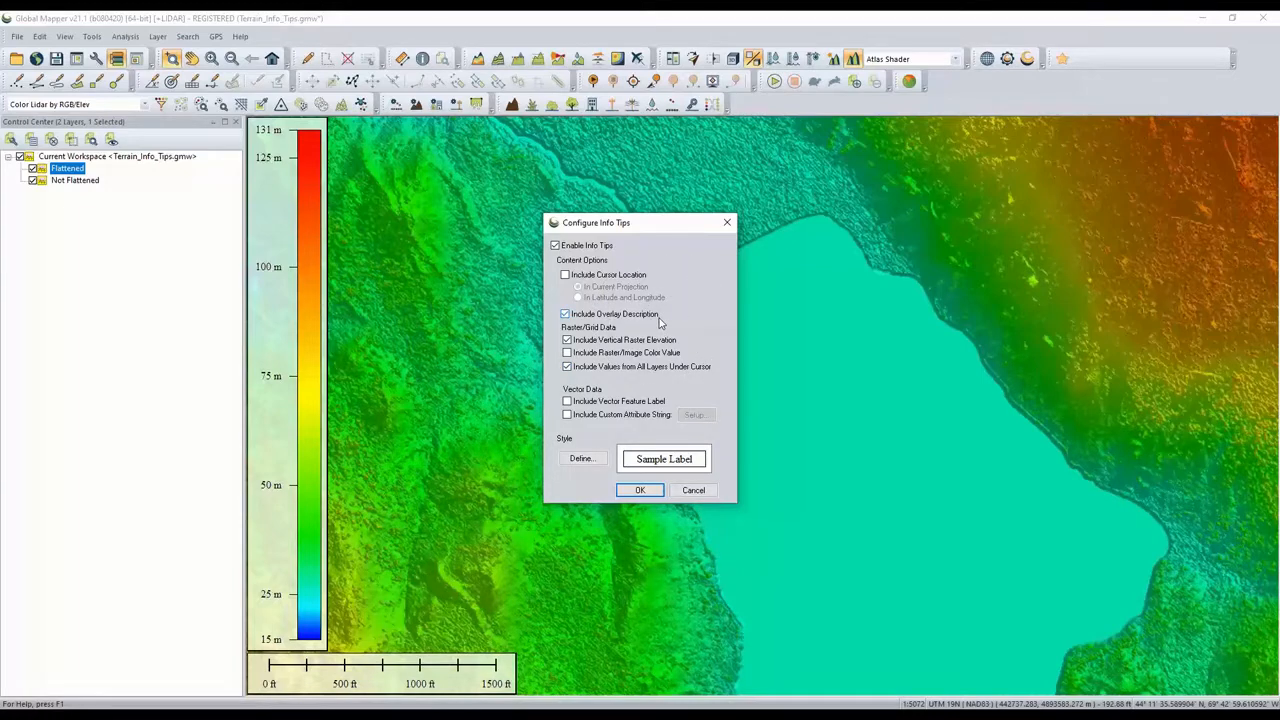
left_click(640, 491)
- Hover over the terrain to read the elevation info tips for both layers
mouse_move(818, 420)
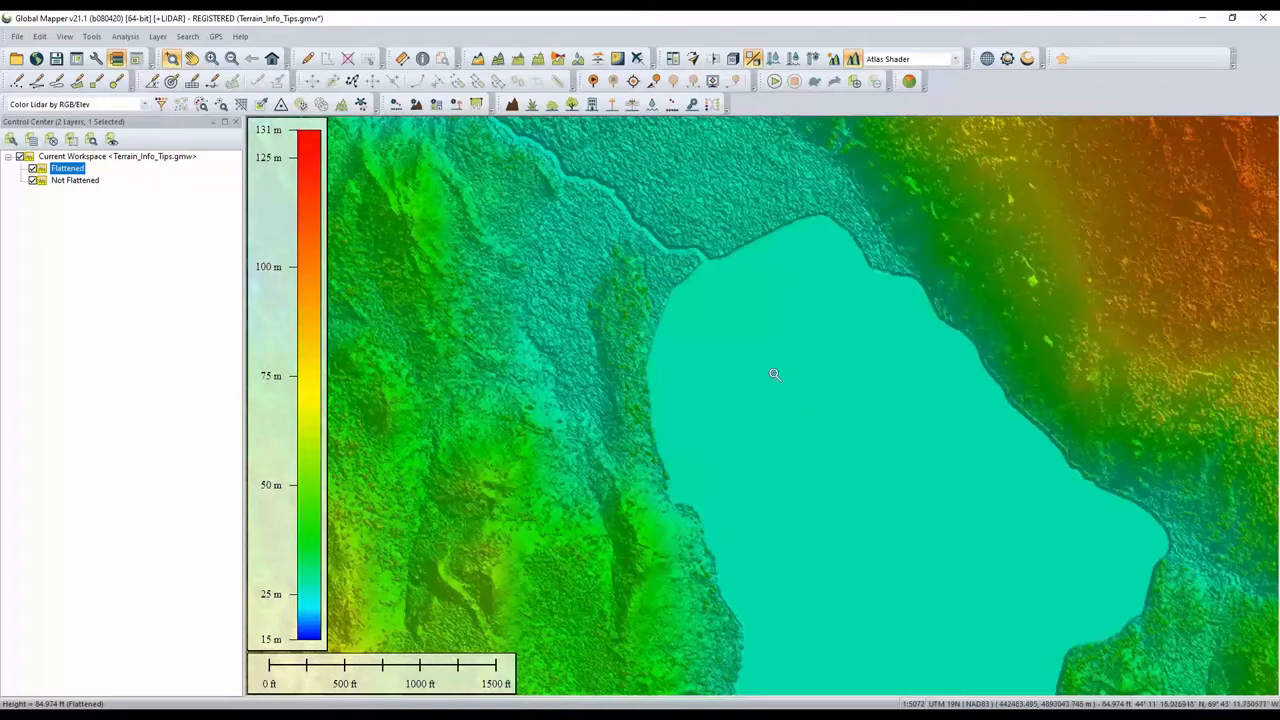
mouse_move(626, 280)
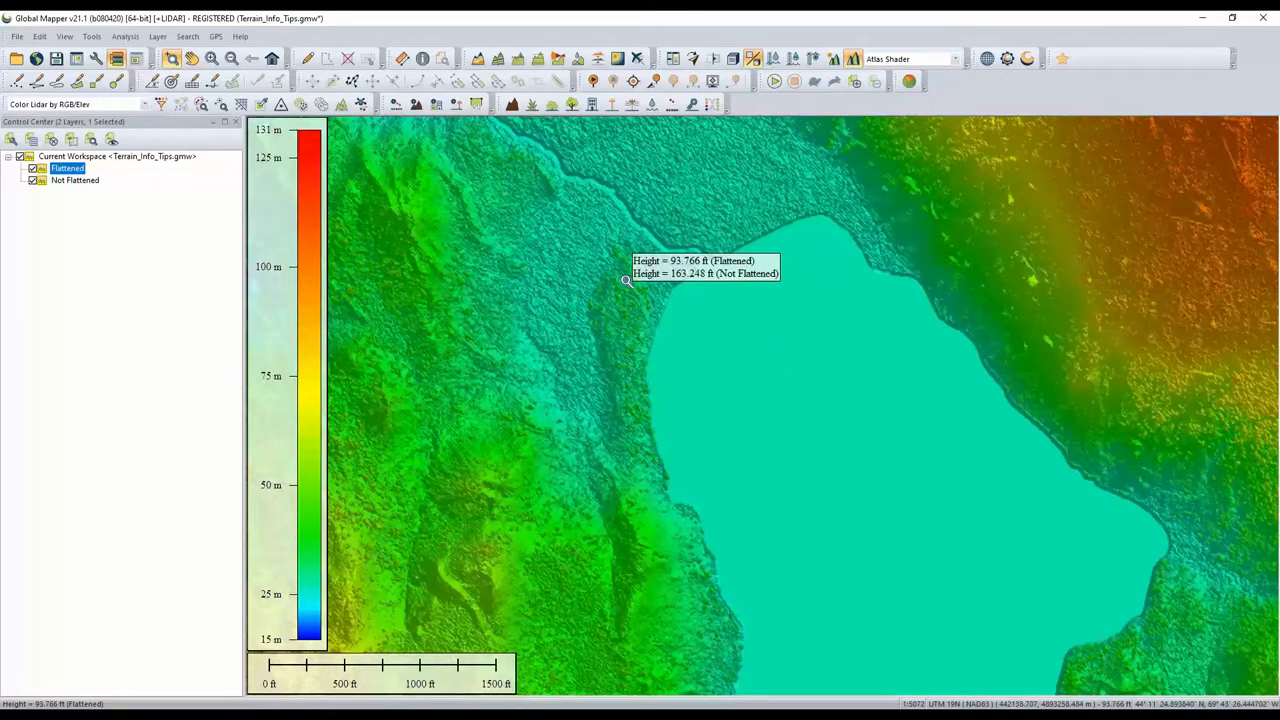
mouse_move(489, 482)
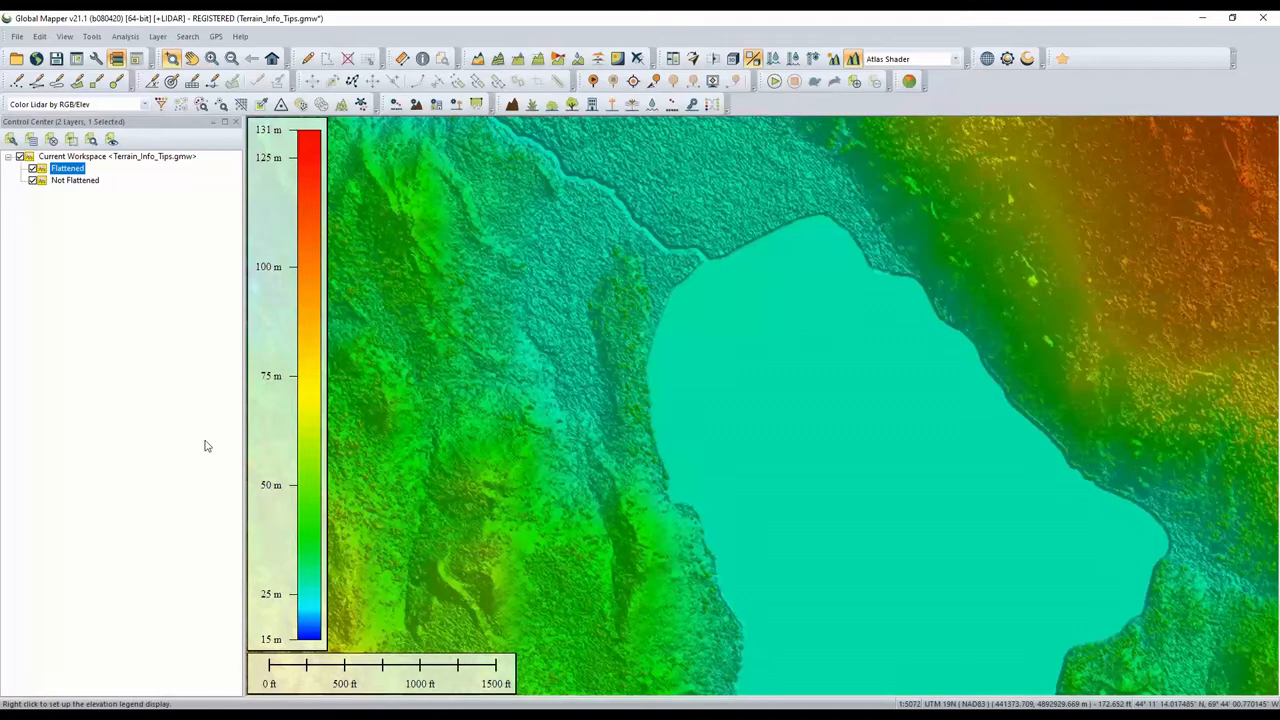
mouse_move(554, 373)
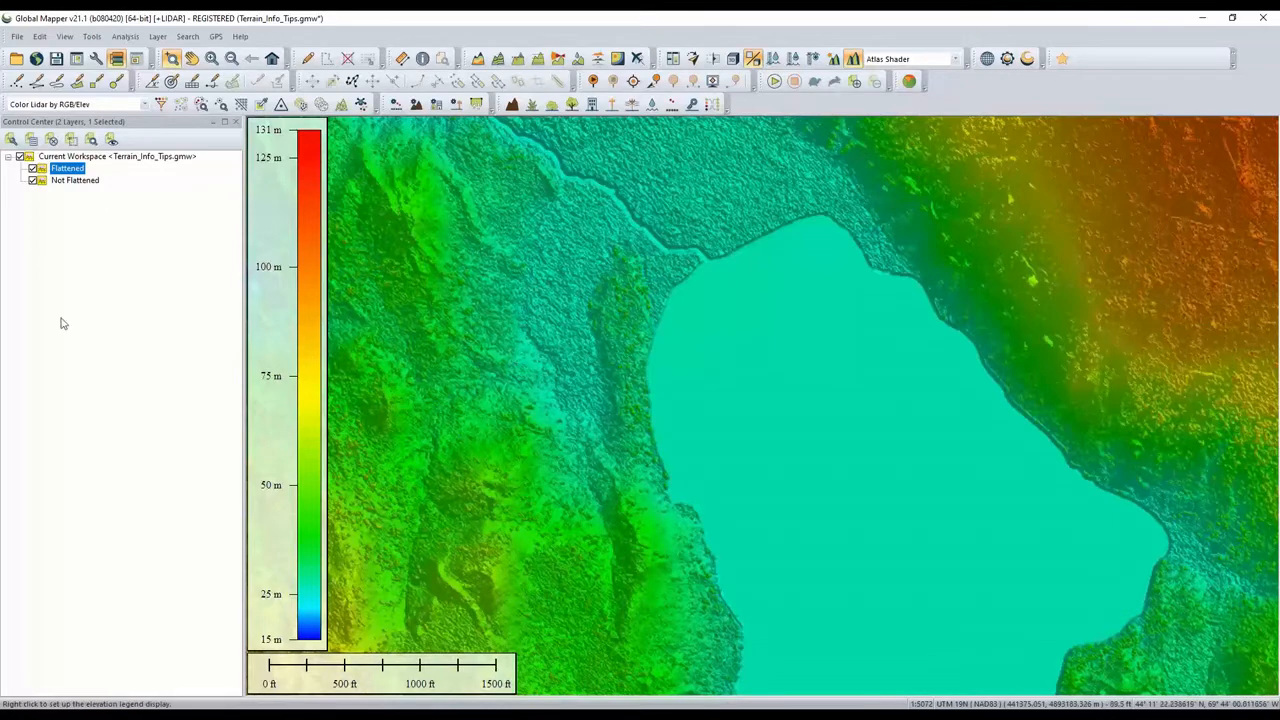
- Set the Flattened layer's shader to Slope Shader in its elevation options
double_click(72, 175)
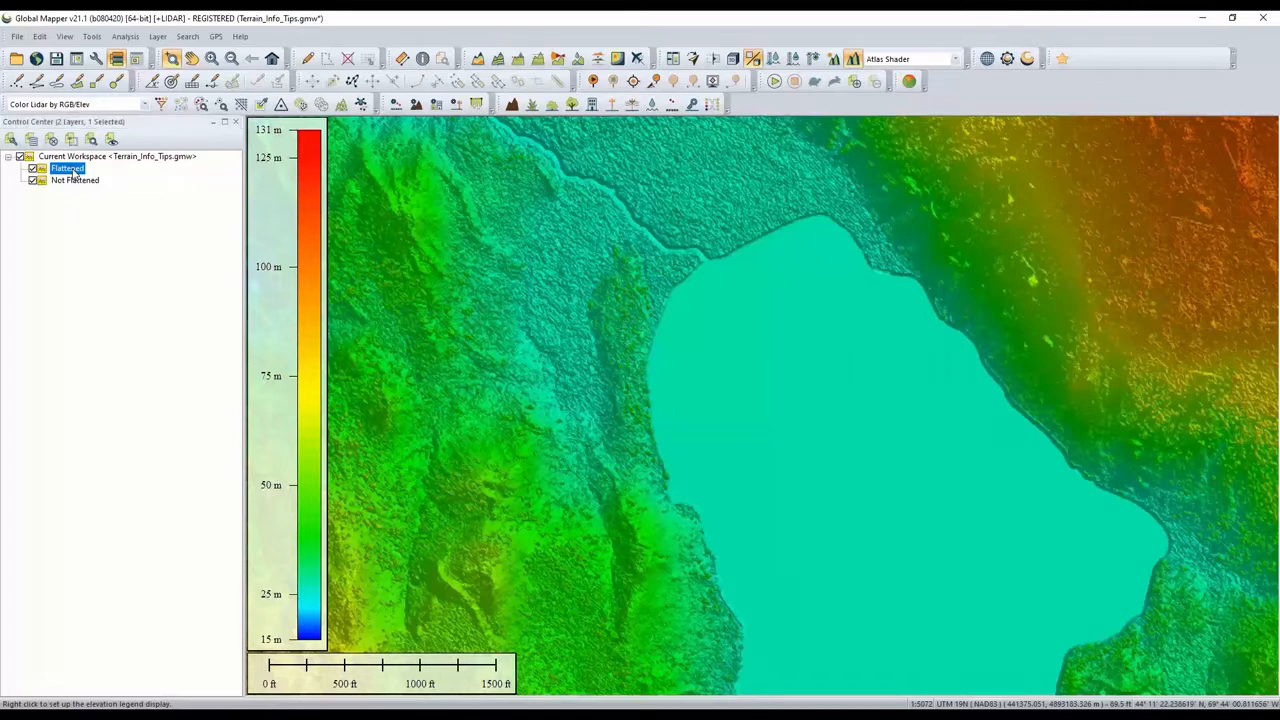
left_click(598, 420)
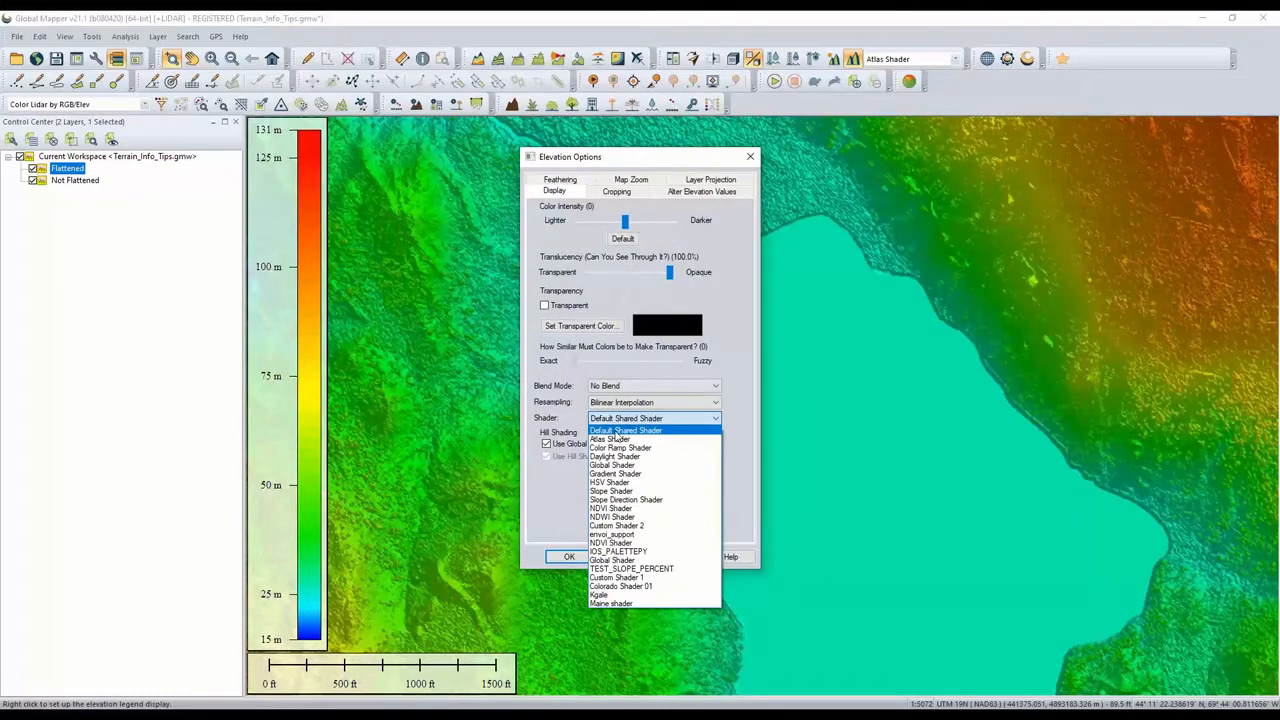
left_click(624, 492)
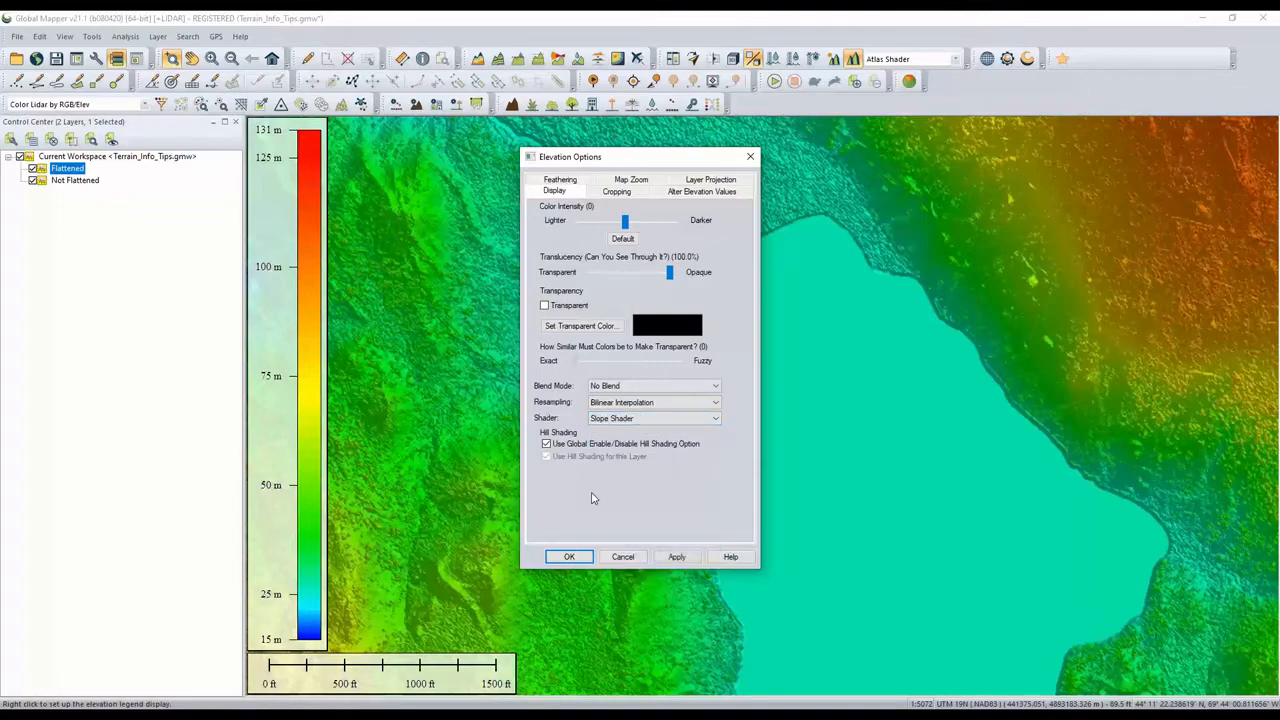
left_click(677, 558)
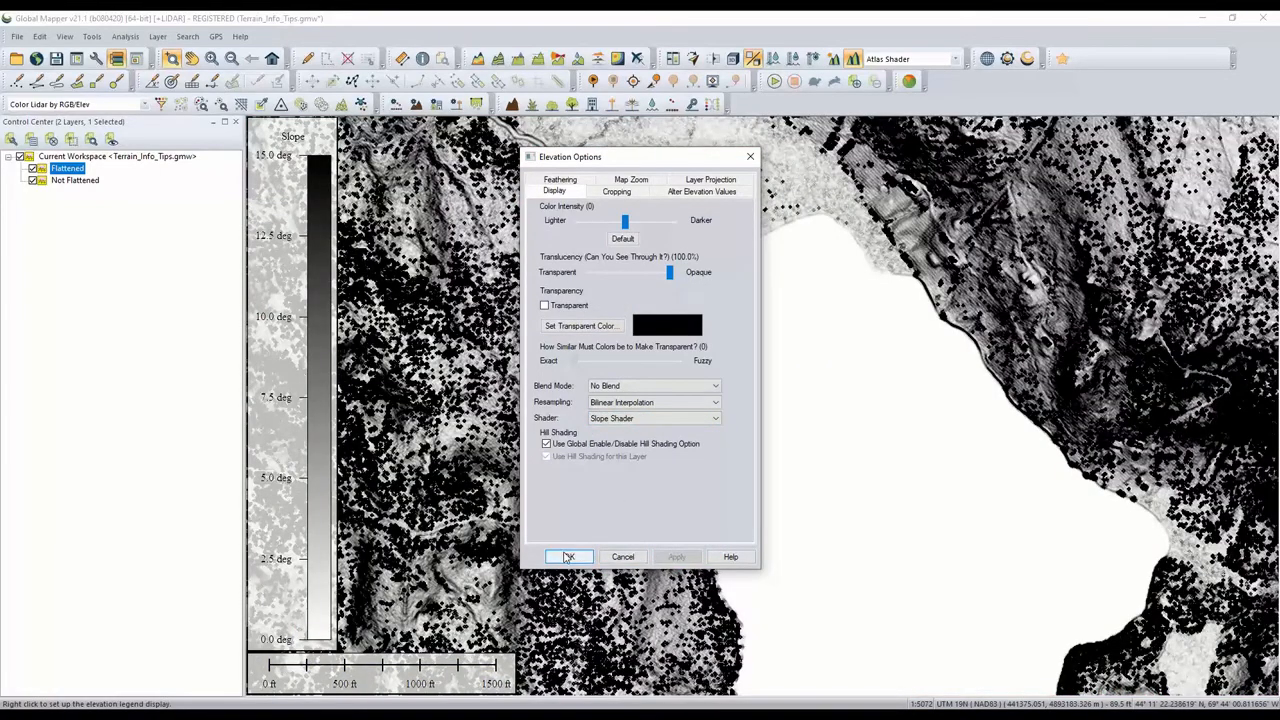
left_click(568, 557)
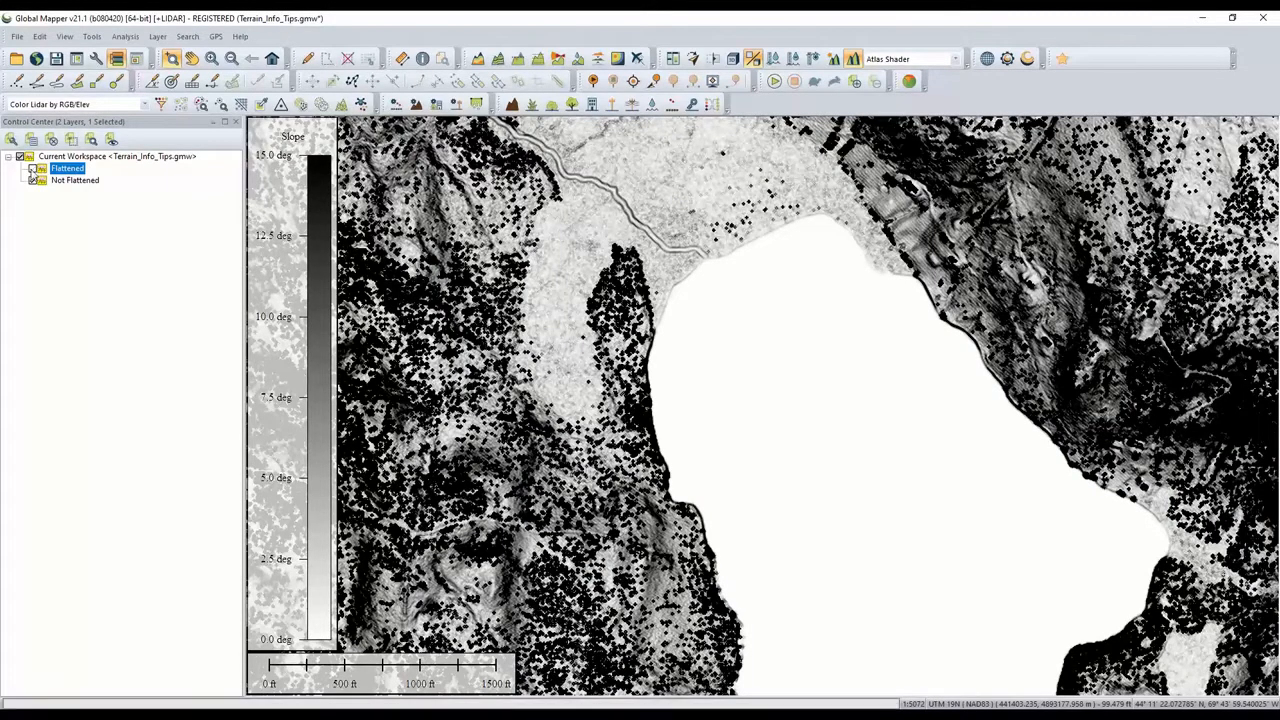
- Toggle the Flattened layer off and on to compare slope shading with elevation colouring
left_click(32, 169)
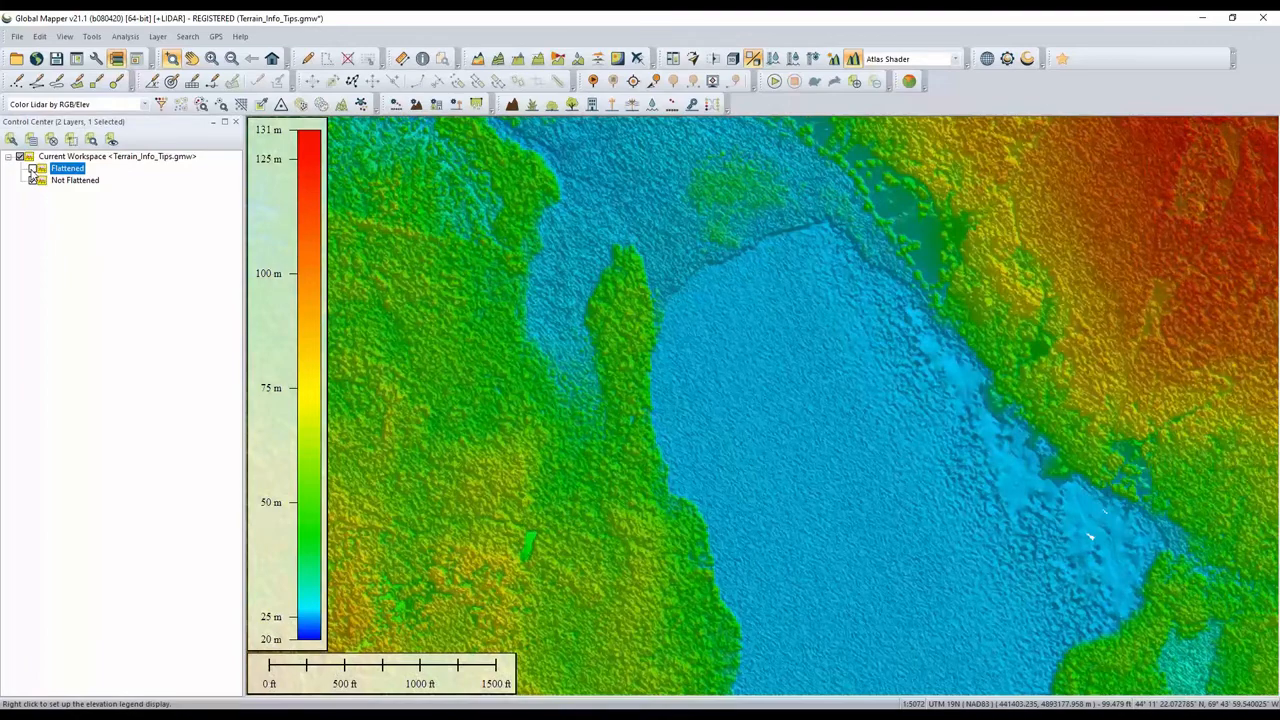
left_click(32, 169)
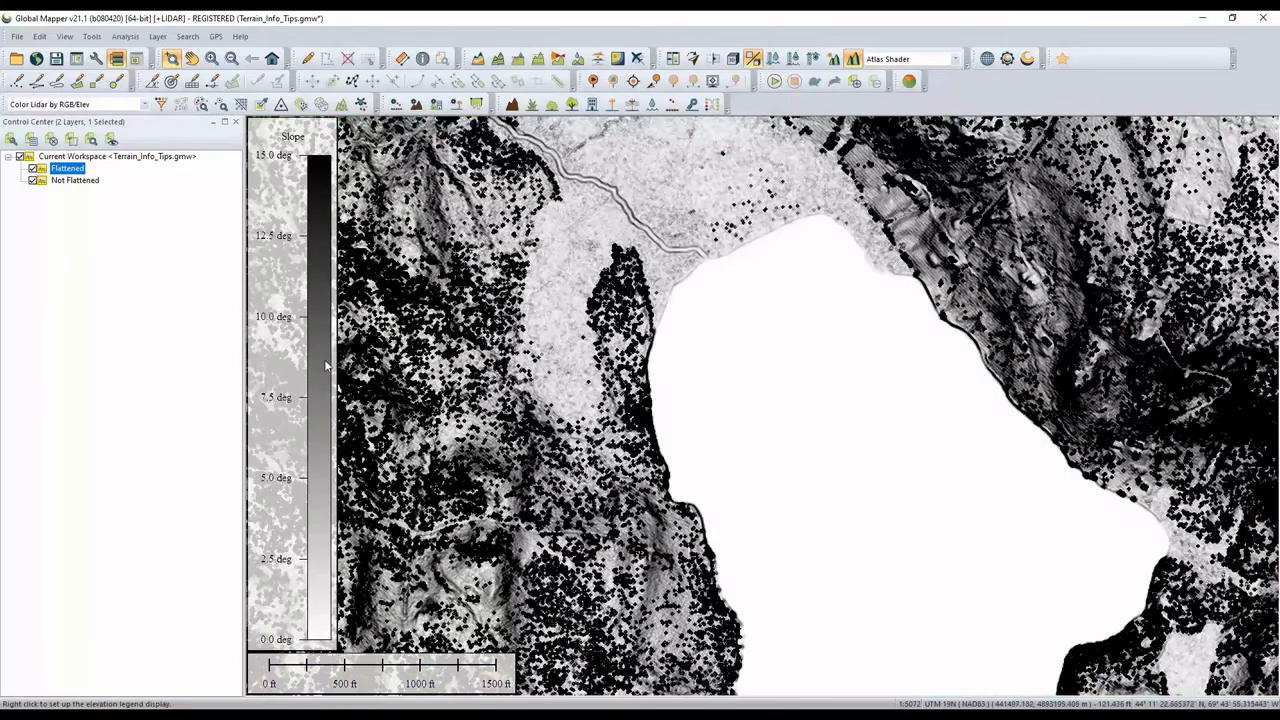
mouse_move(466, 460)
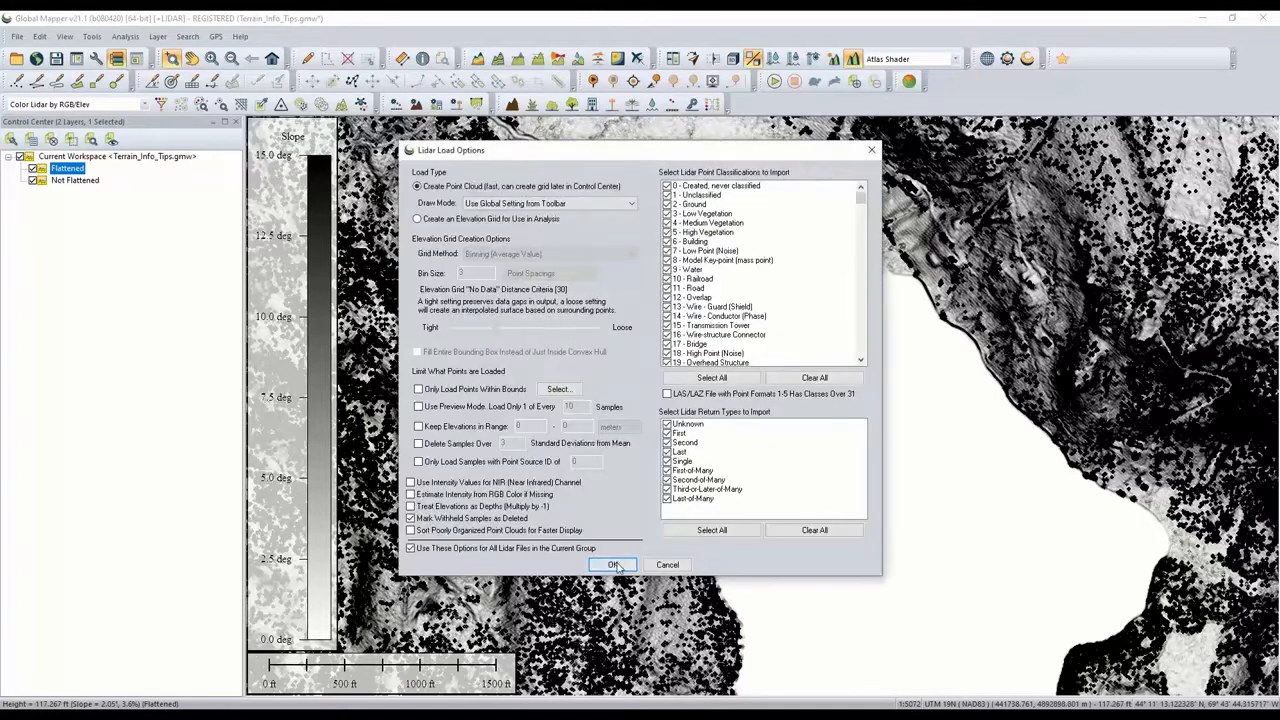
- Load the LIDAR.laz point cloud with the default Lidar load options
left_click(614, 565)
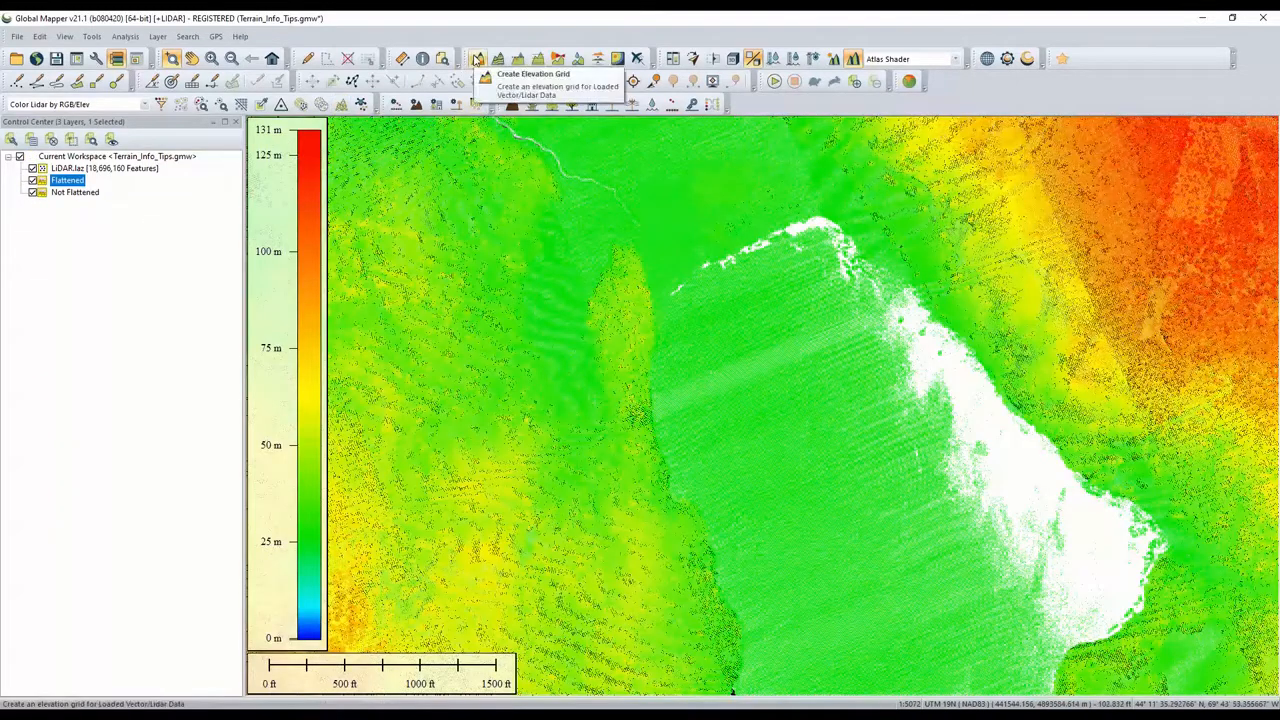
left_click(477, 59)
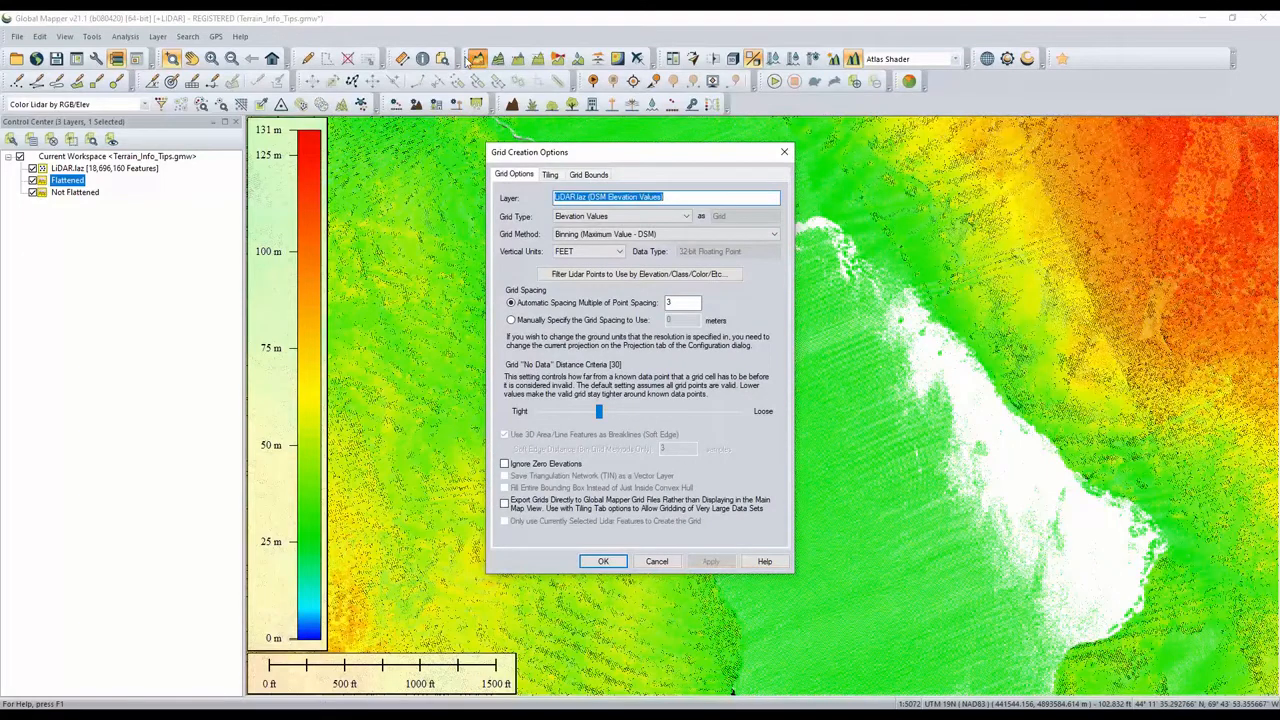
left_click(570, 236)
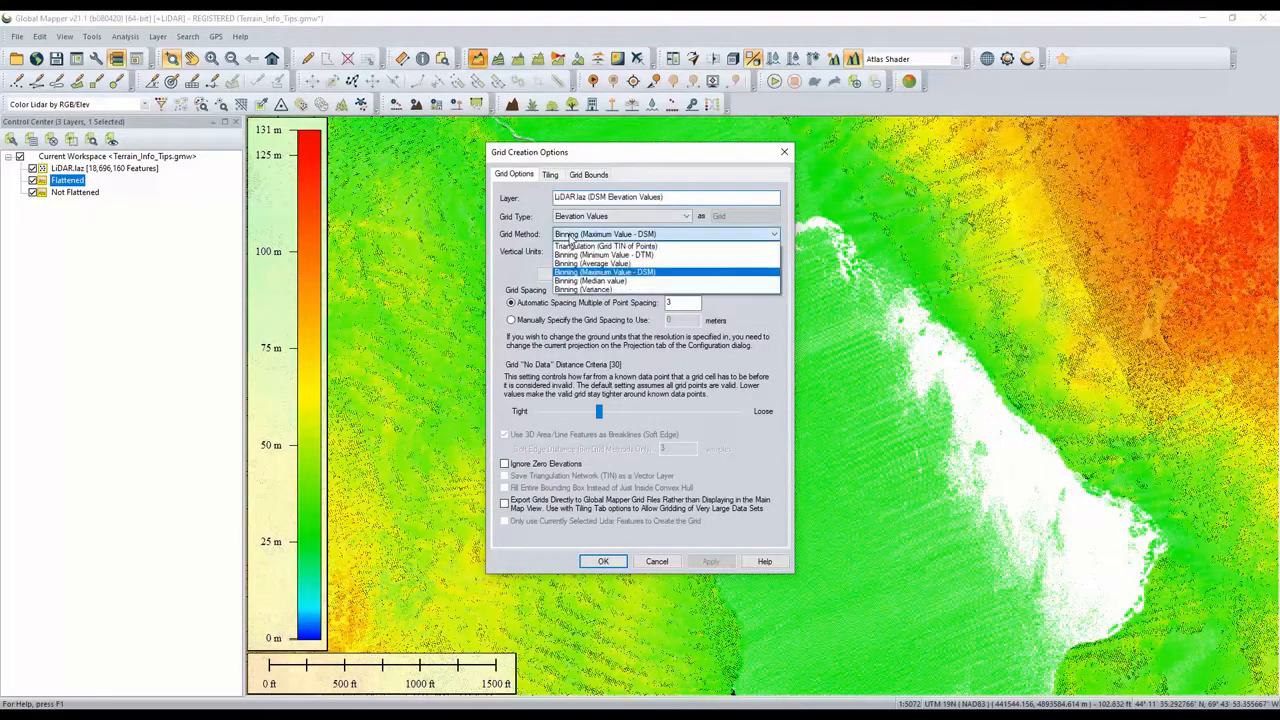
left_click(662, 240)
left_click(662, 240)
left_click(610, 258)
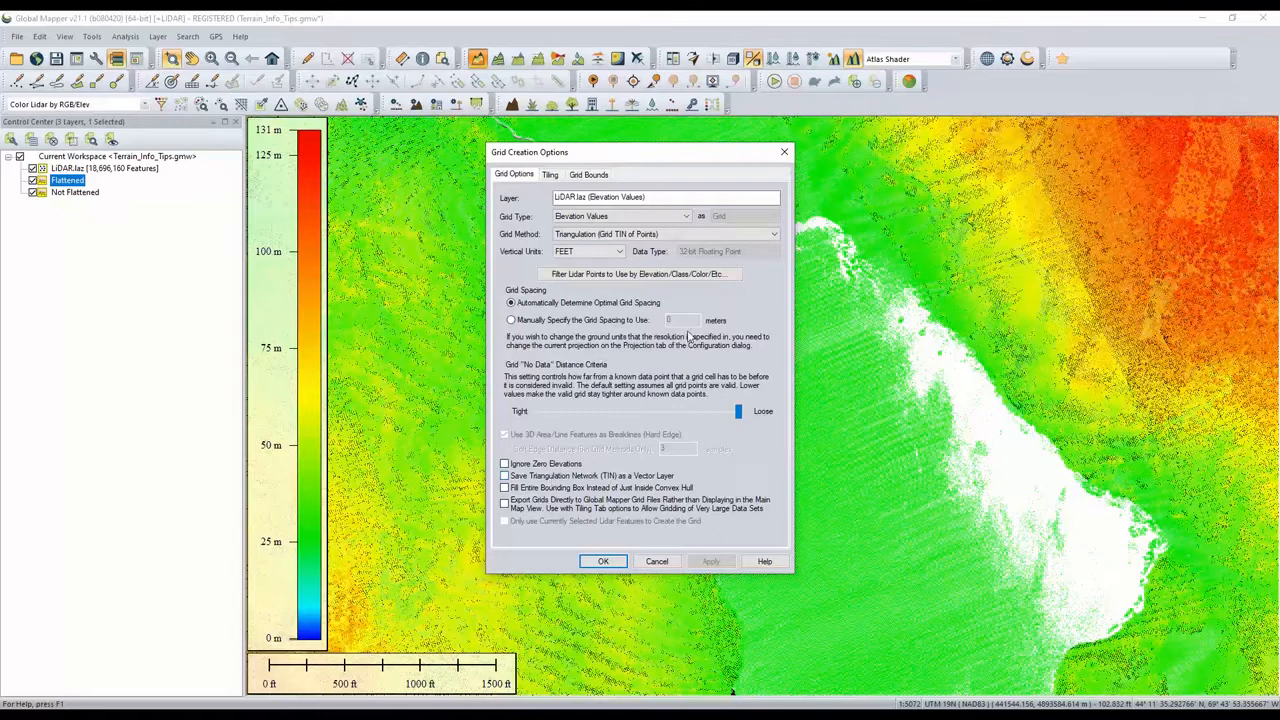
left_click(784, 153)
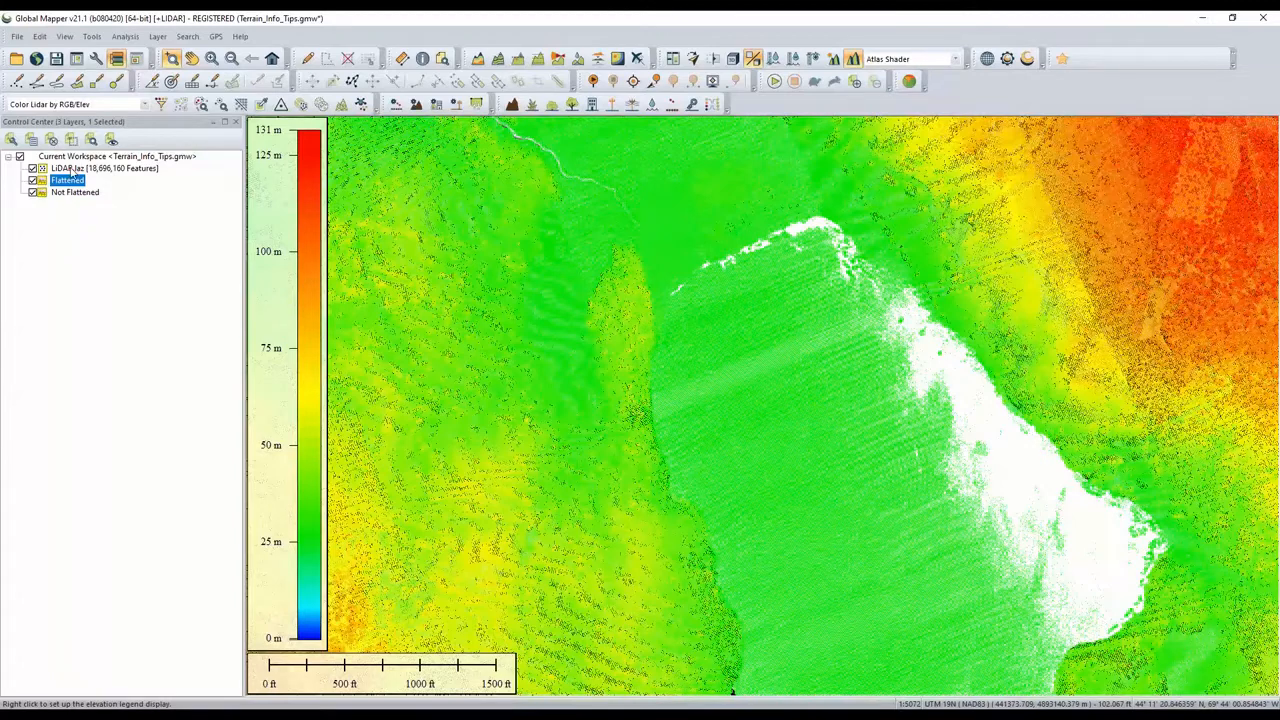
- Hover over the terrain to read the slope and elevation info tips
mouse_move(591, 285)
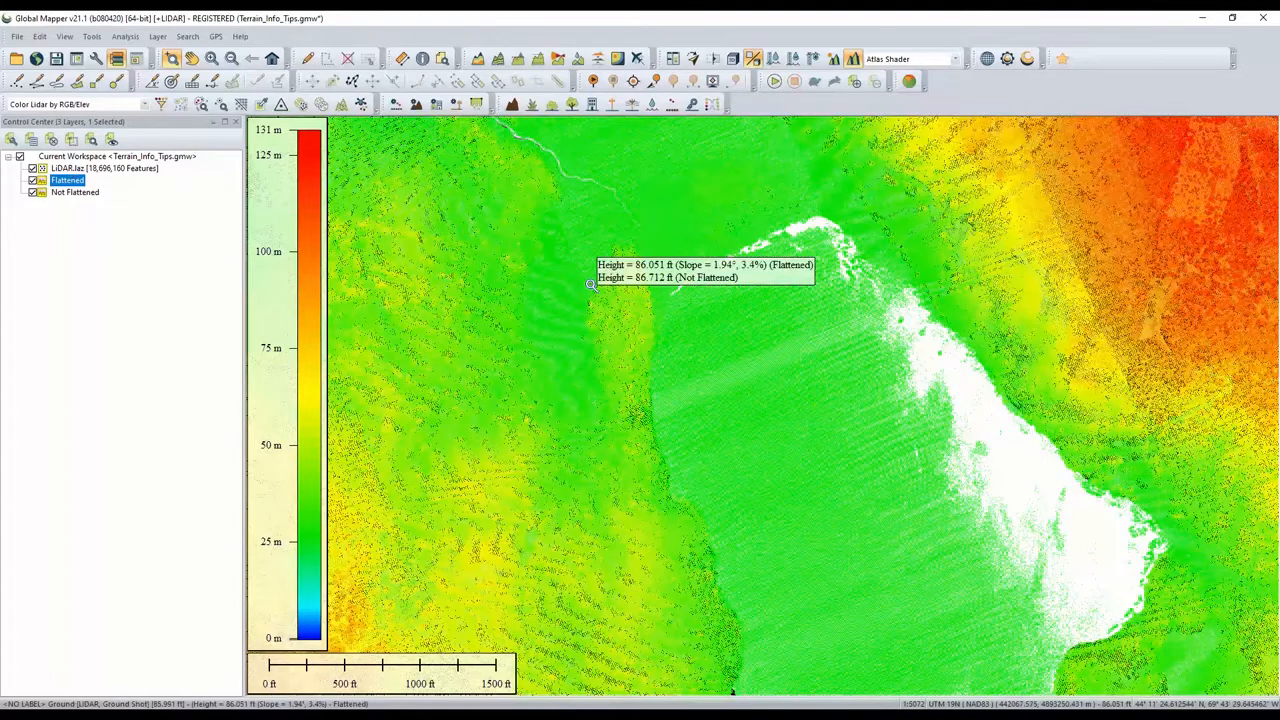
right_click(166, 158)
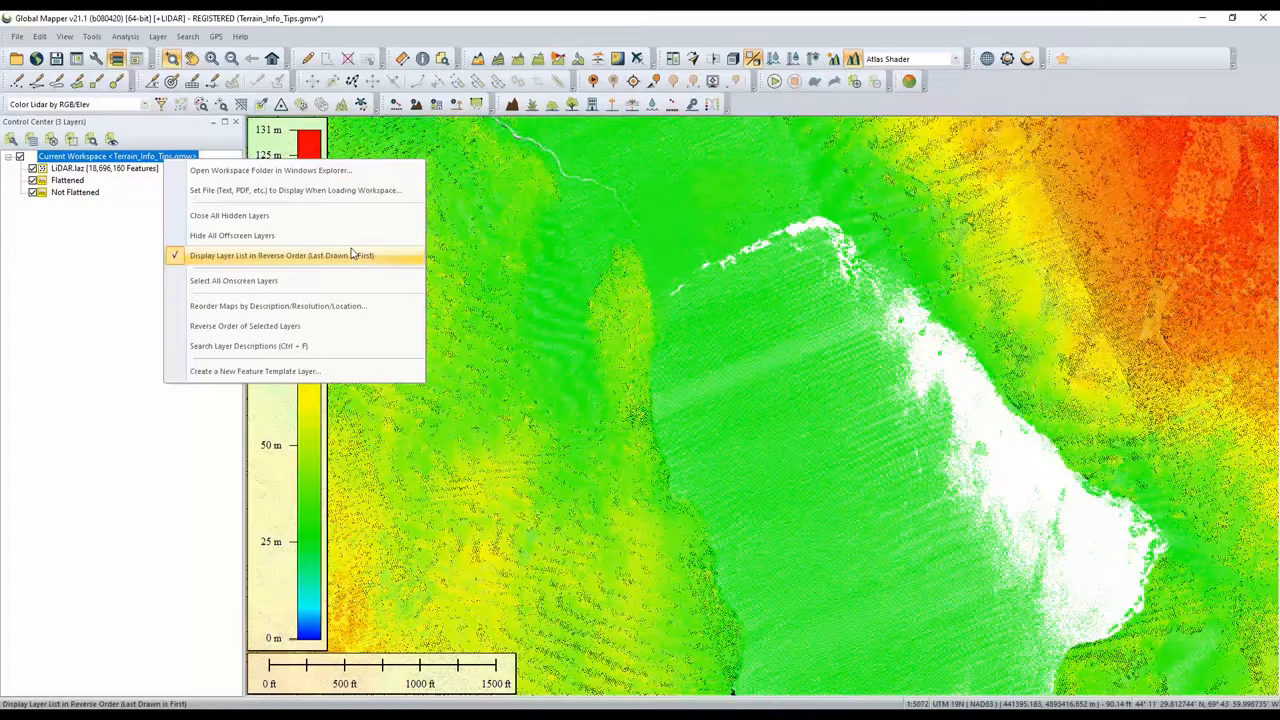
left_click(61, 263)
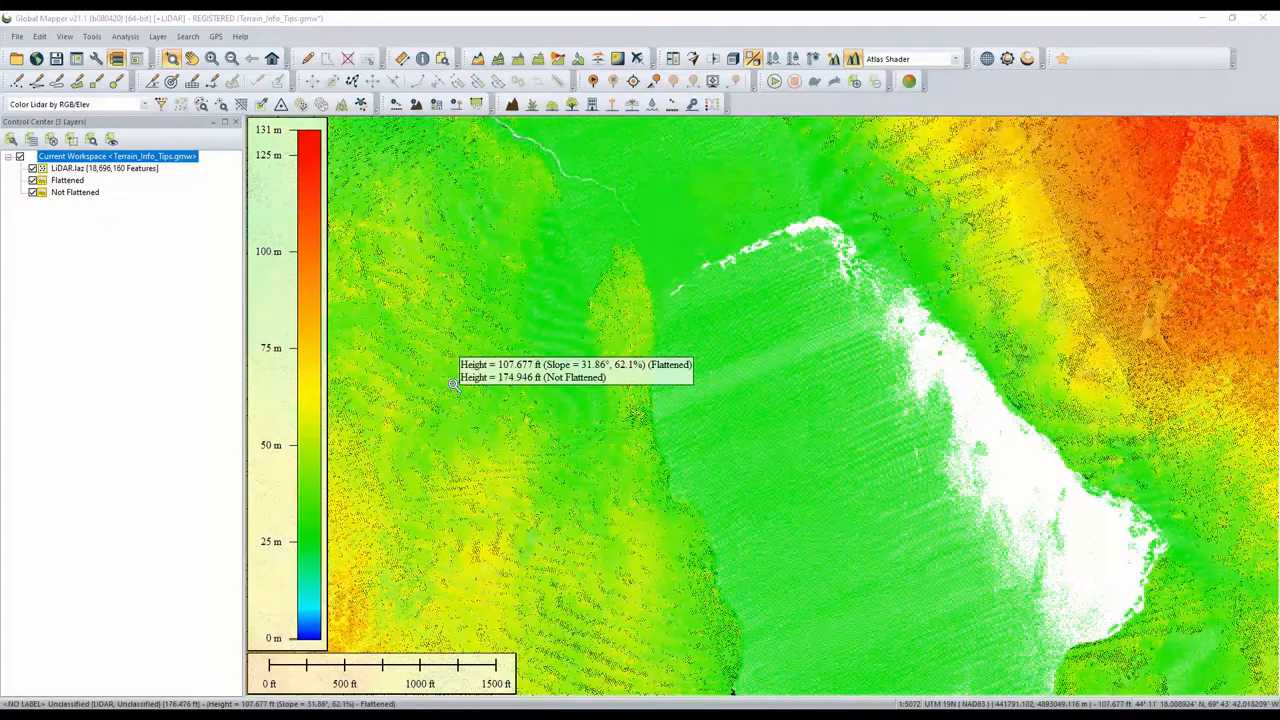
left_click(95, 365)
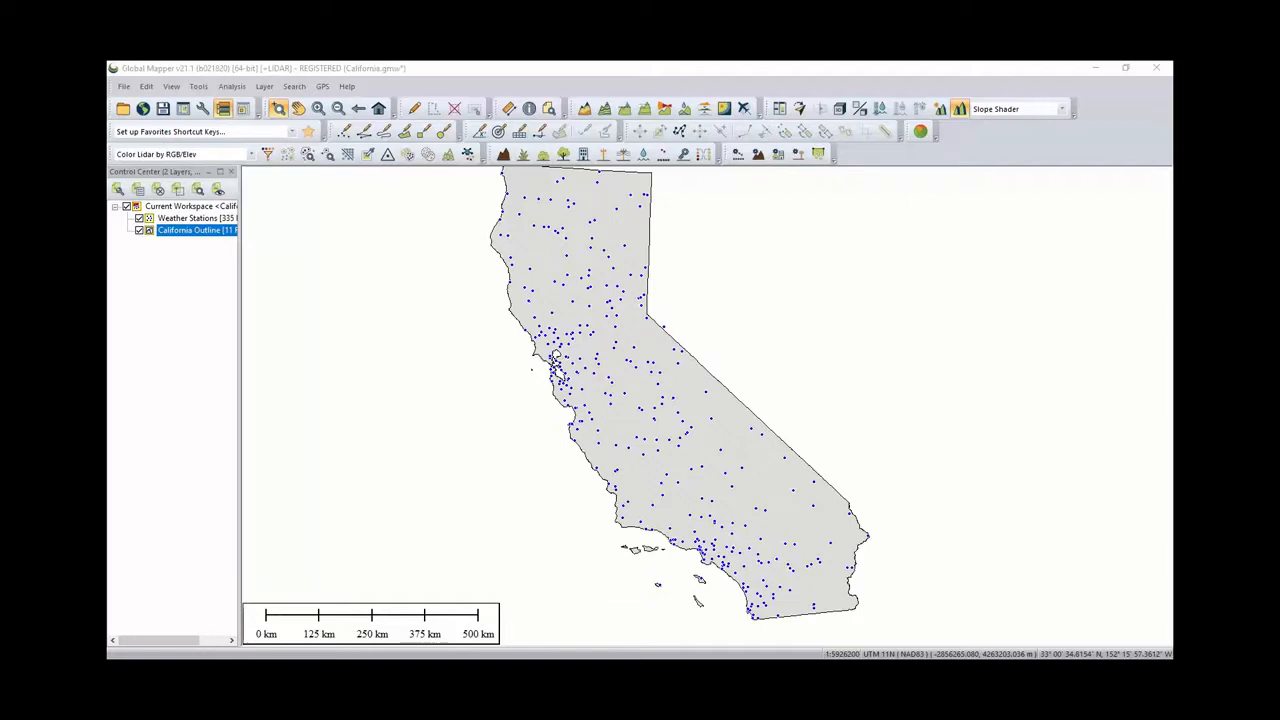
- Use the Feature Info tool to inspect a weather station's attributes, then close the information window
left_click(531, 110)
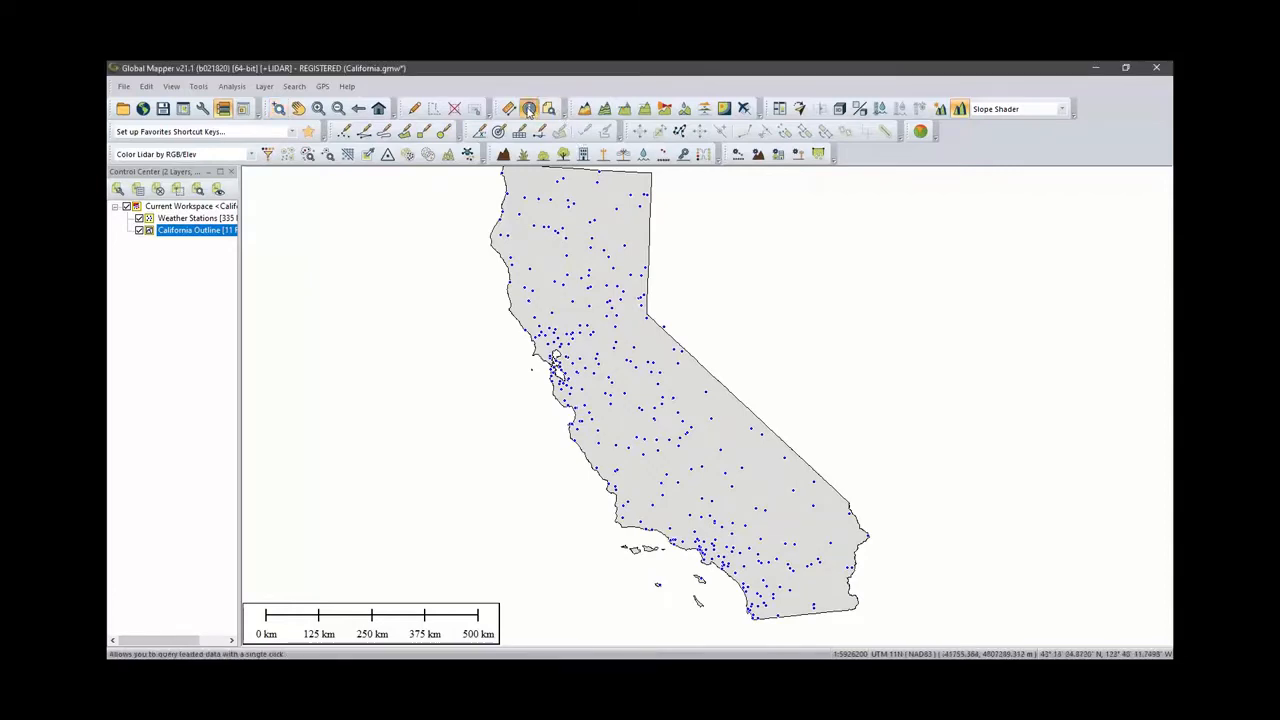
left_click(573, 244)
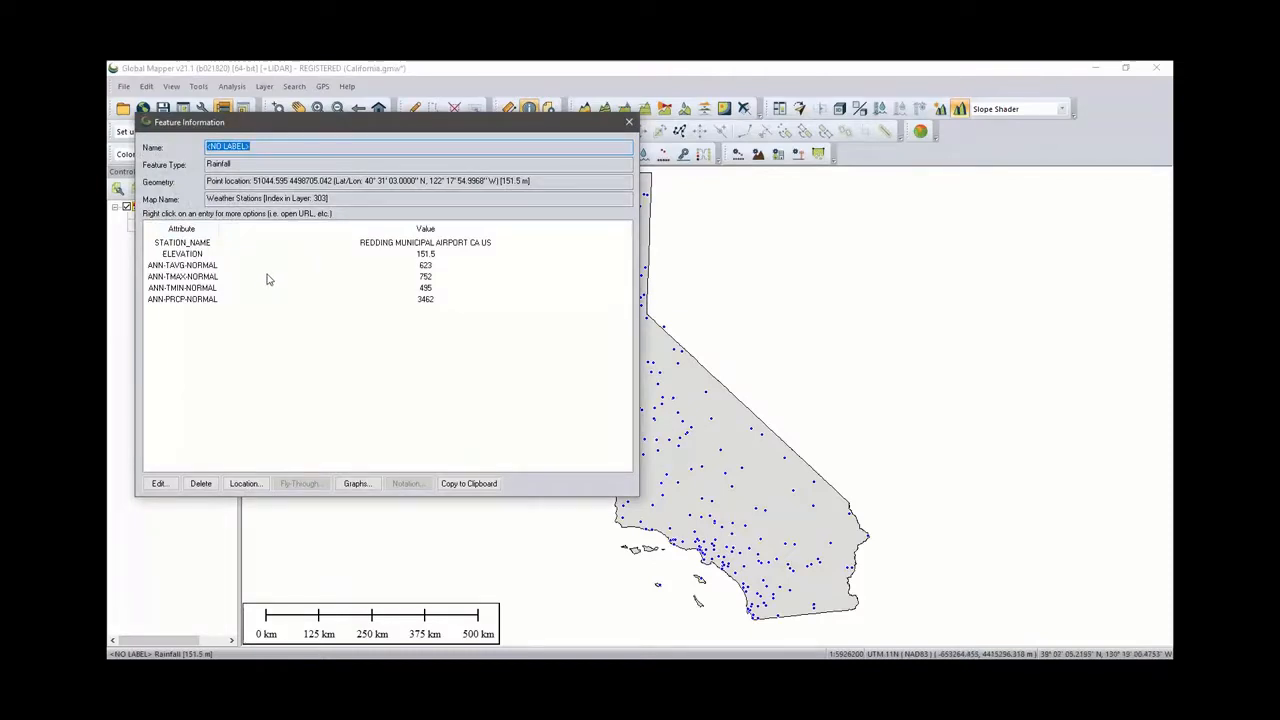
left_click(201, 300)
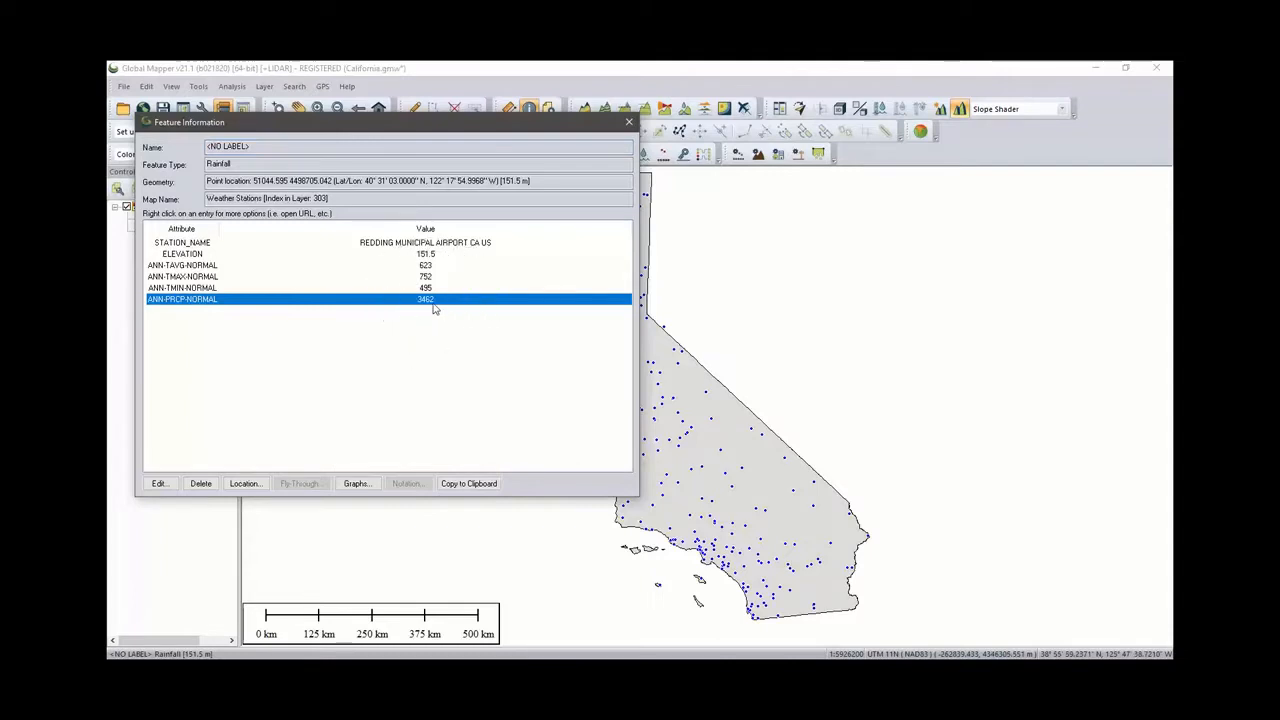
left_click(628, 121)
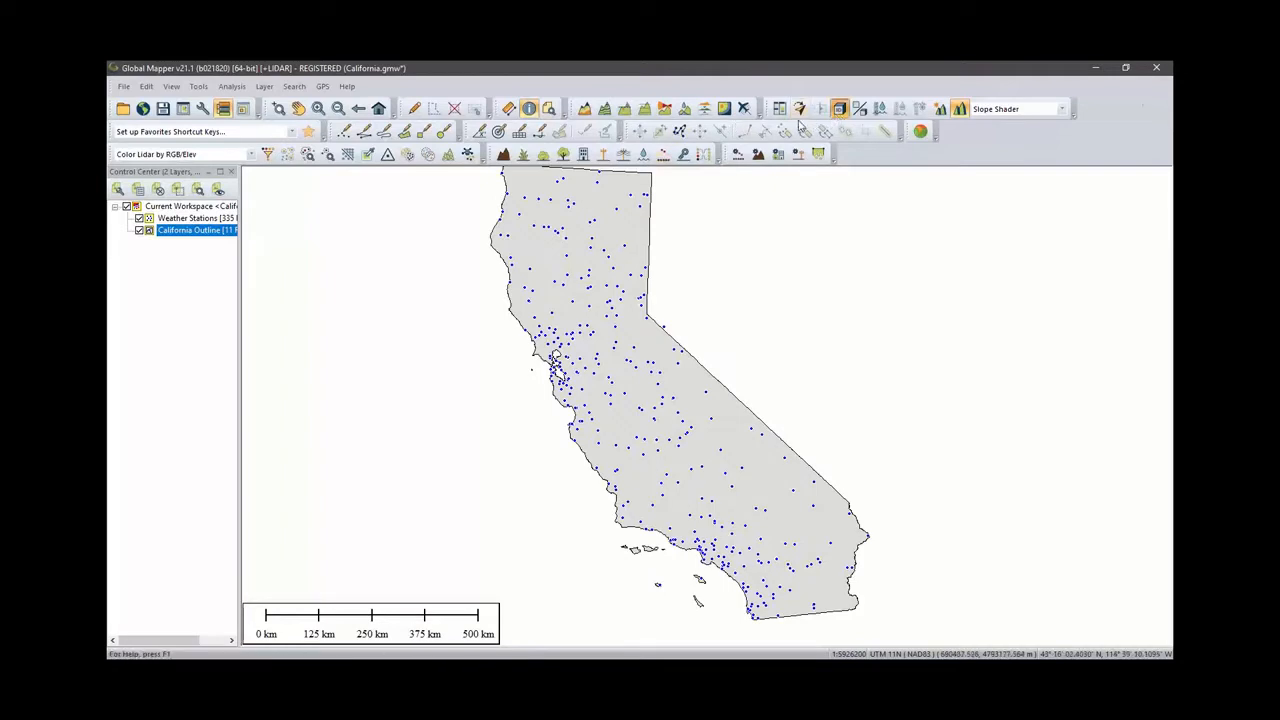
- Open the 3D view of the California map, zoom out, and close it again
left_click(839, 108)
scroll(533, 445, "down", 2)
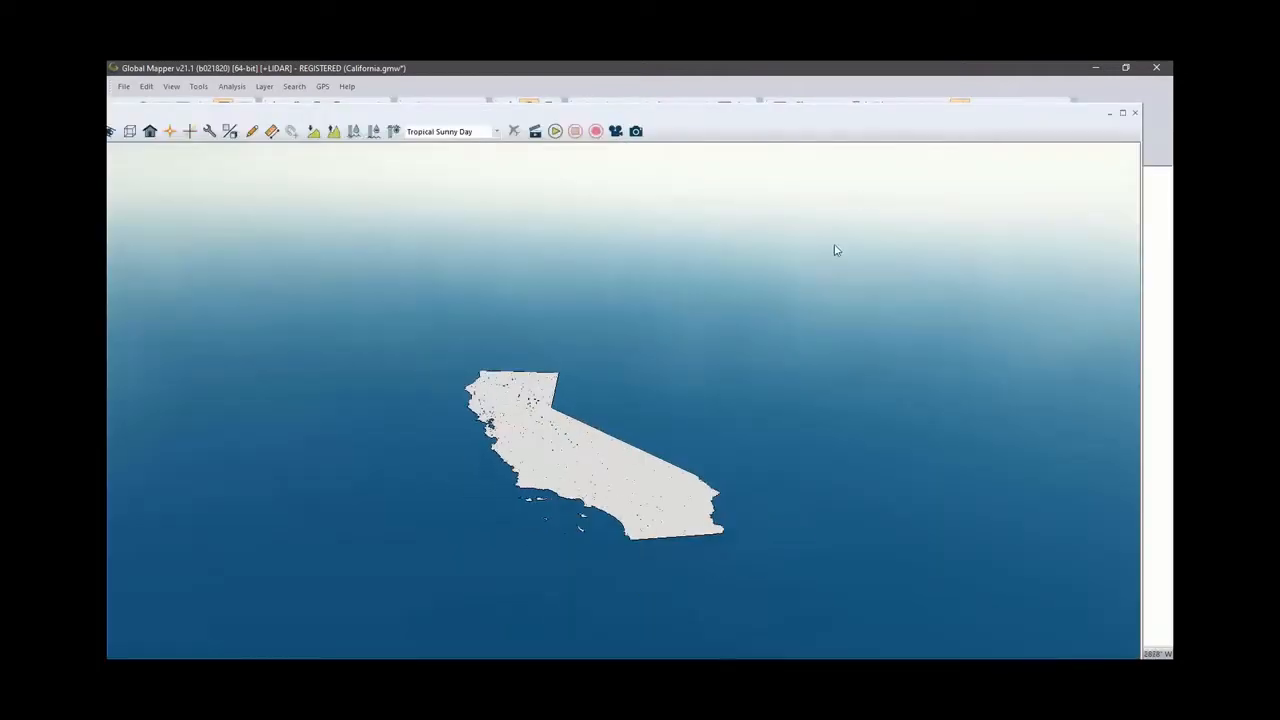
left_click(1135, 115)
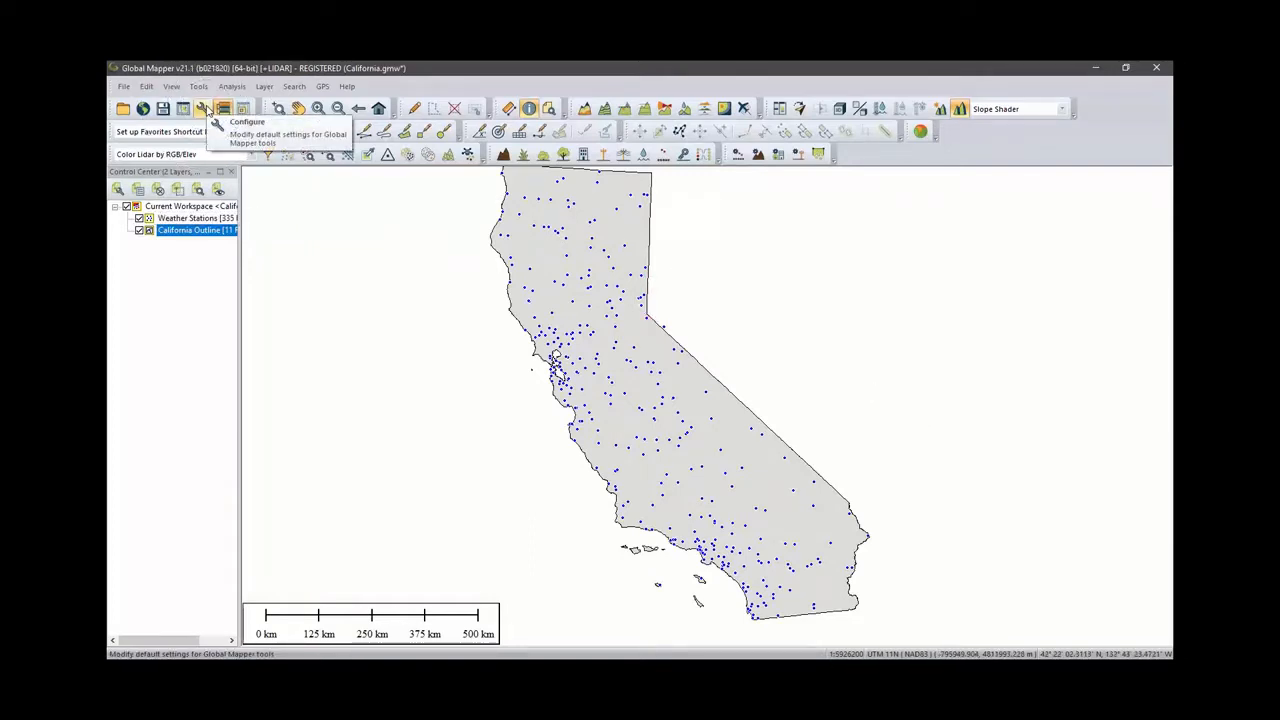
- Open the configuration's point styles and set the Rainfall point type's 3D model to SphereBlue
left_click(203, 107)
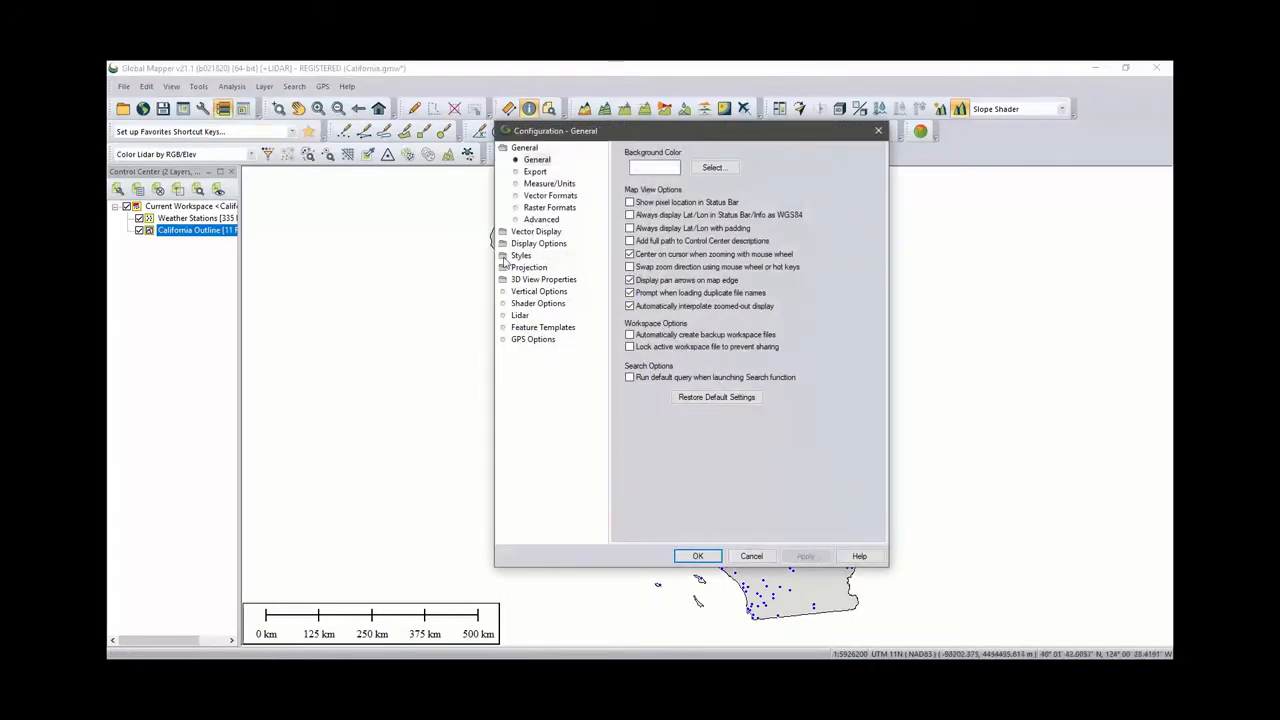
left_click(521, 256)
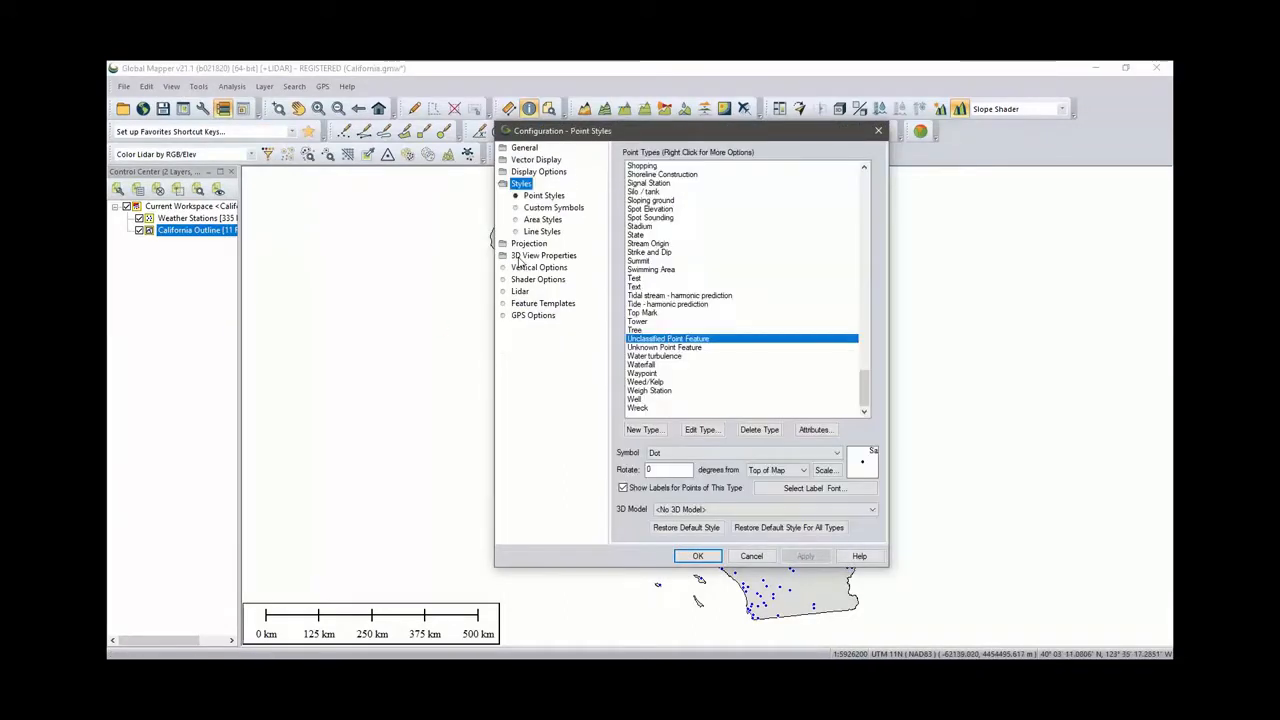
left_click(549, 197)
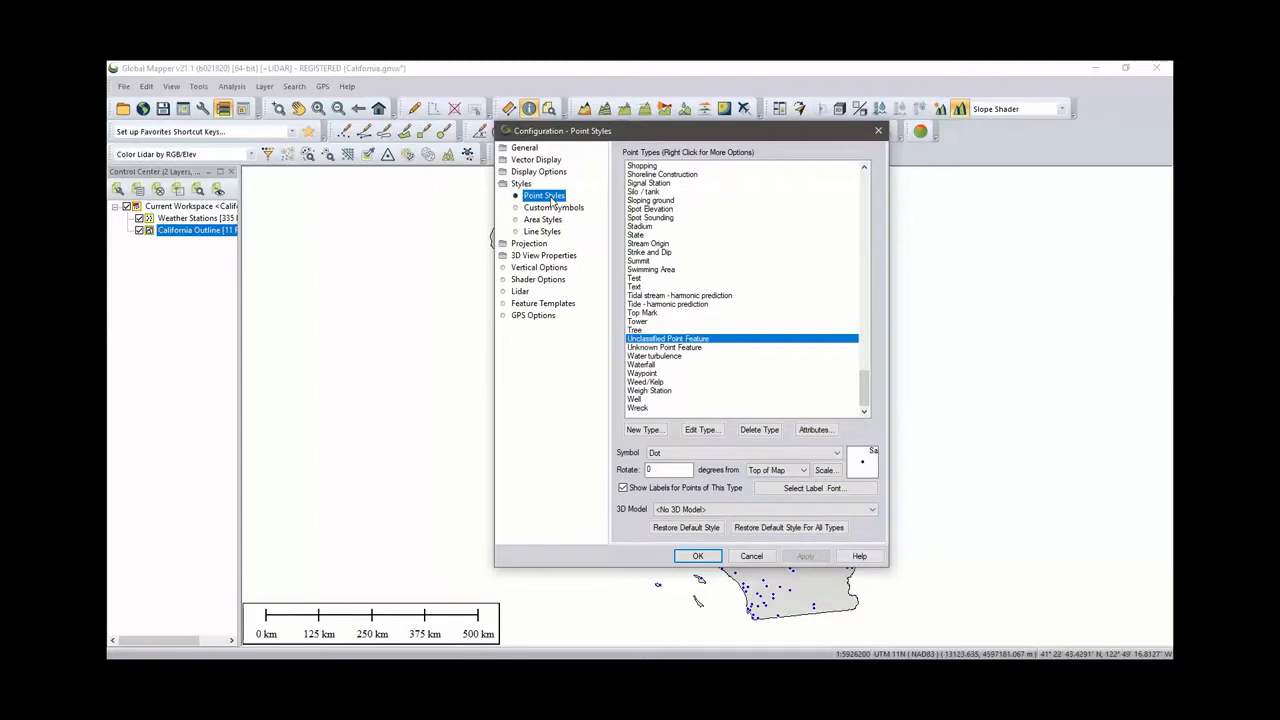
scroll(673, 261, "up", 3)
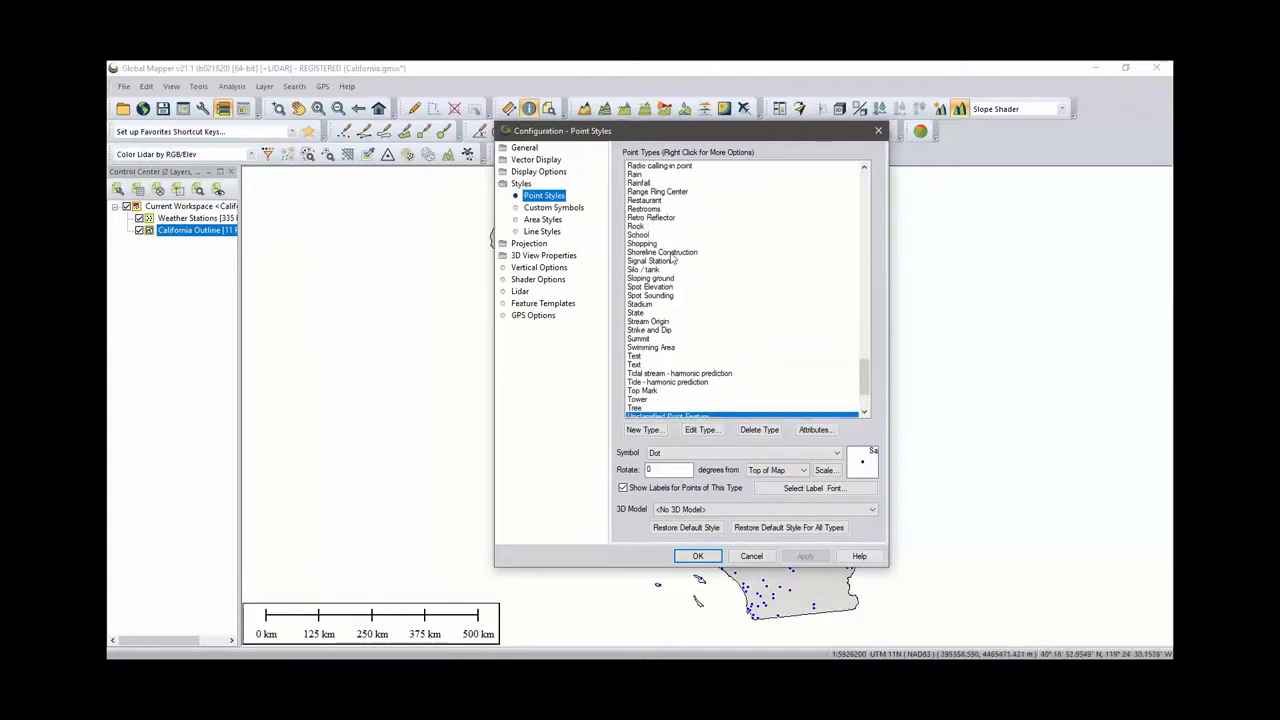
scroll(673, 261, "up", 1)
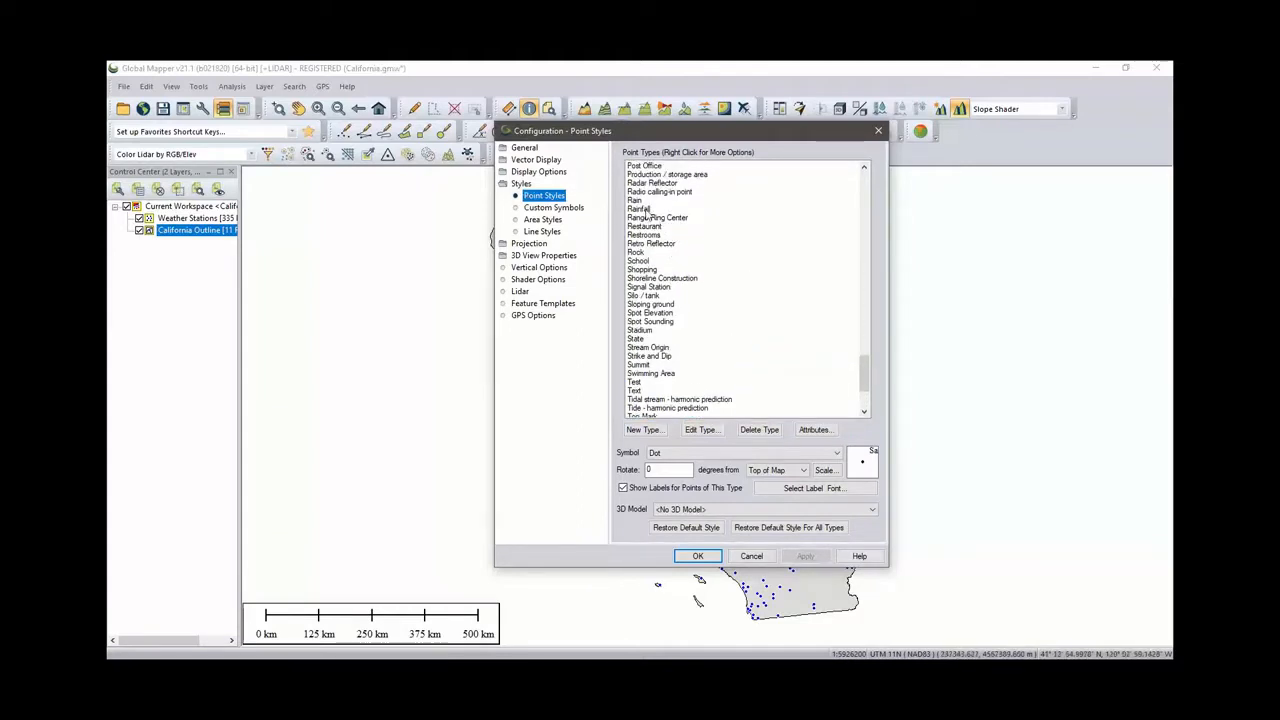
left_click(647, 209)
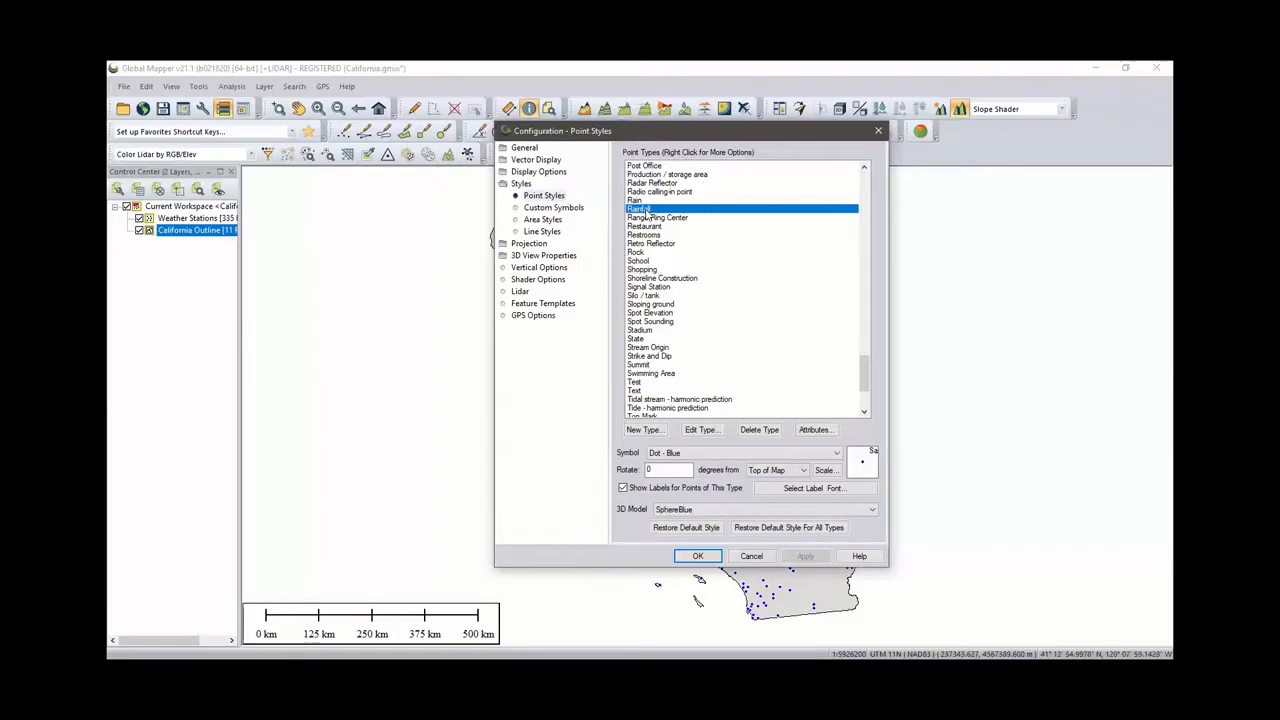
key("ctrl")
key("ctrl")
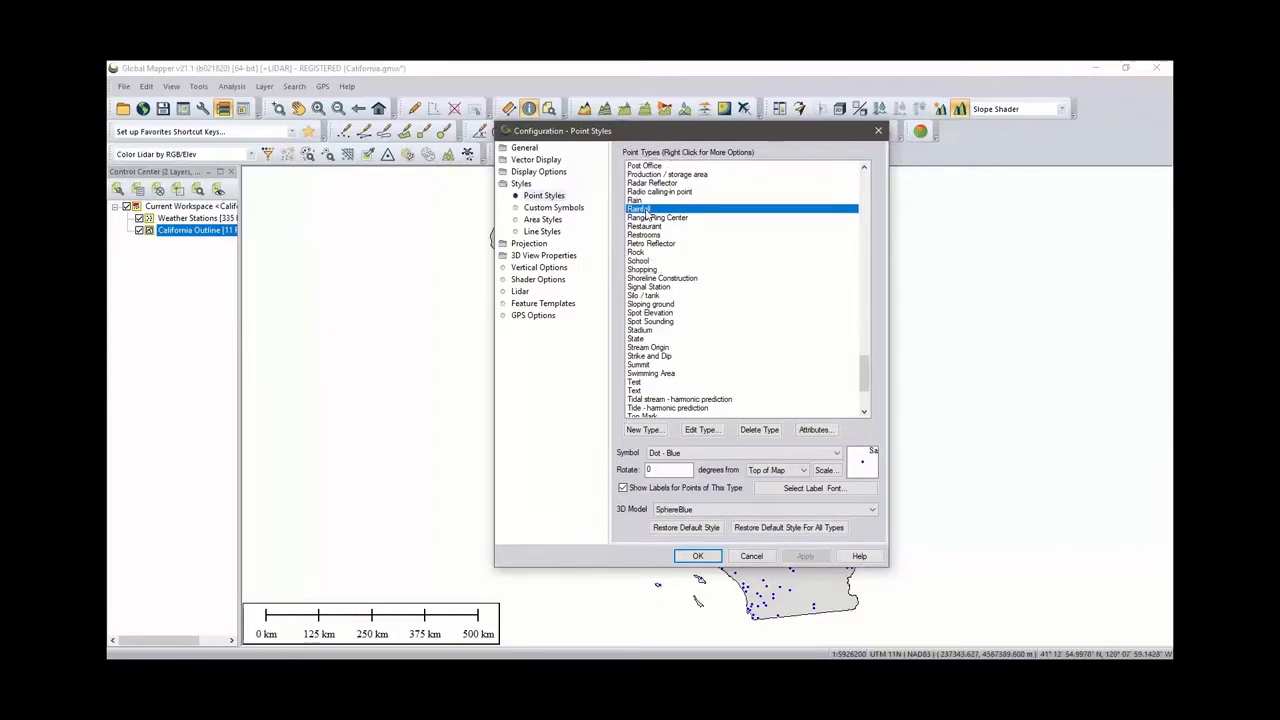
left_click(697, 512)
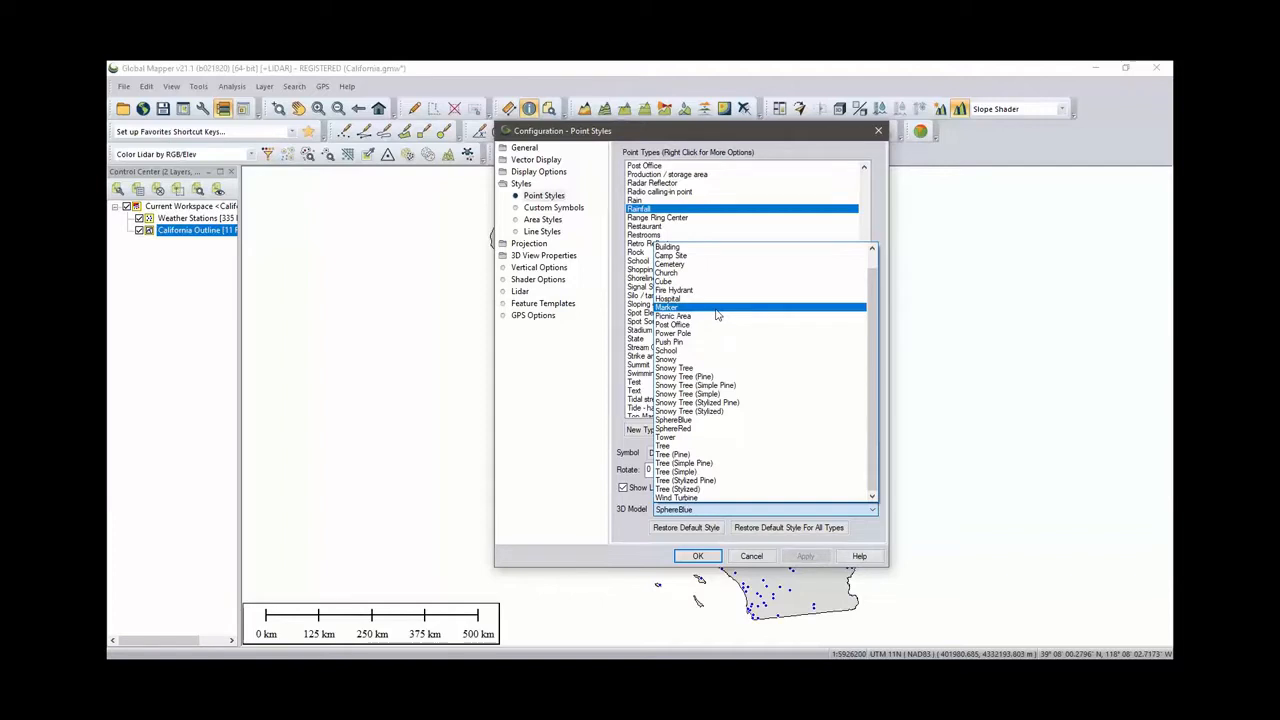
left_click(735, 421)
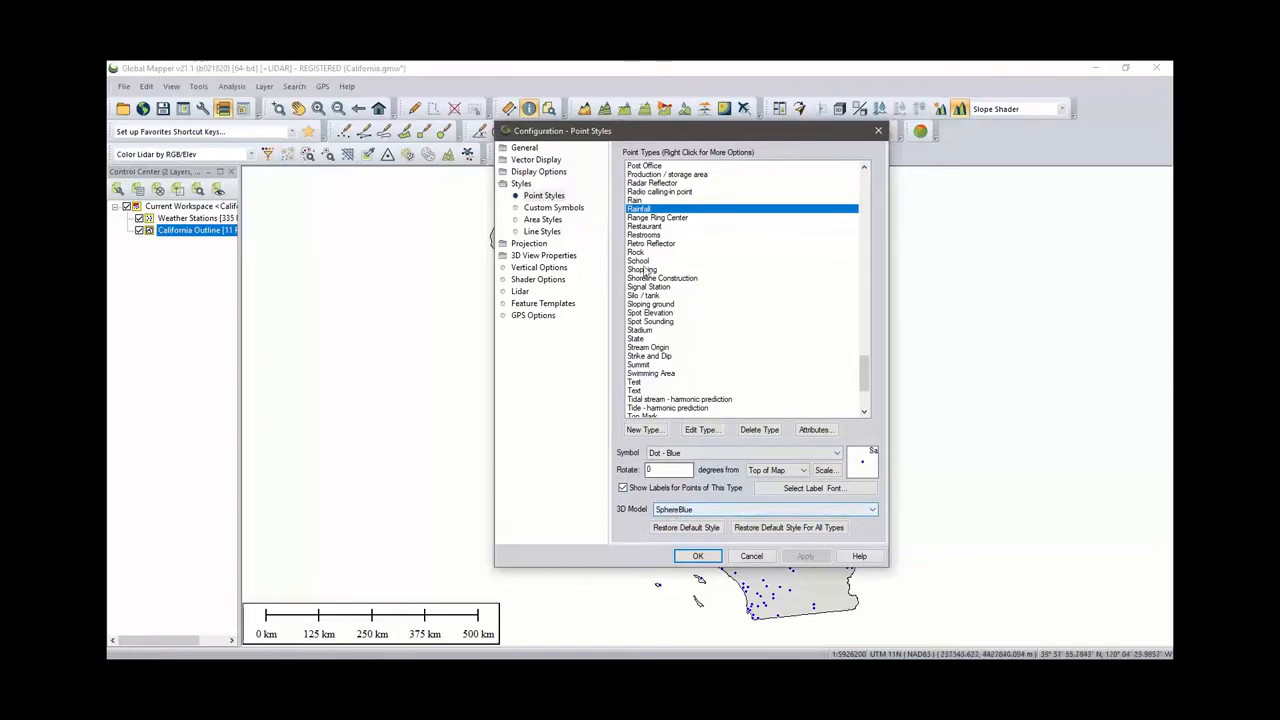
left_click(697, 557)
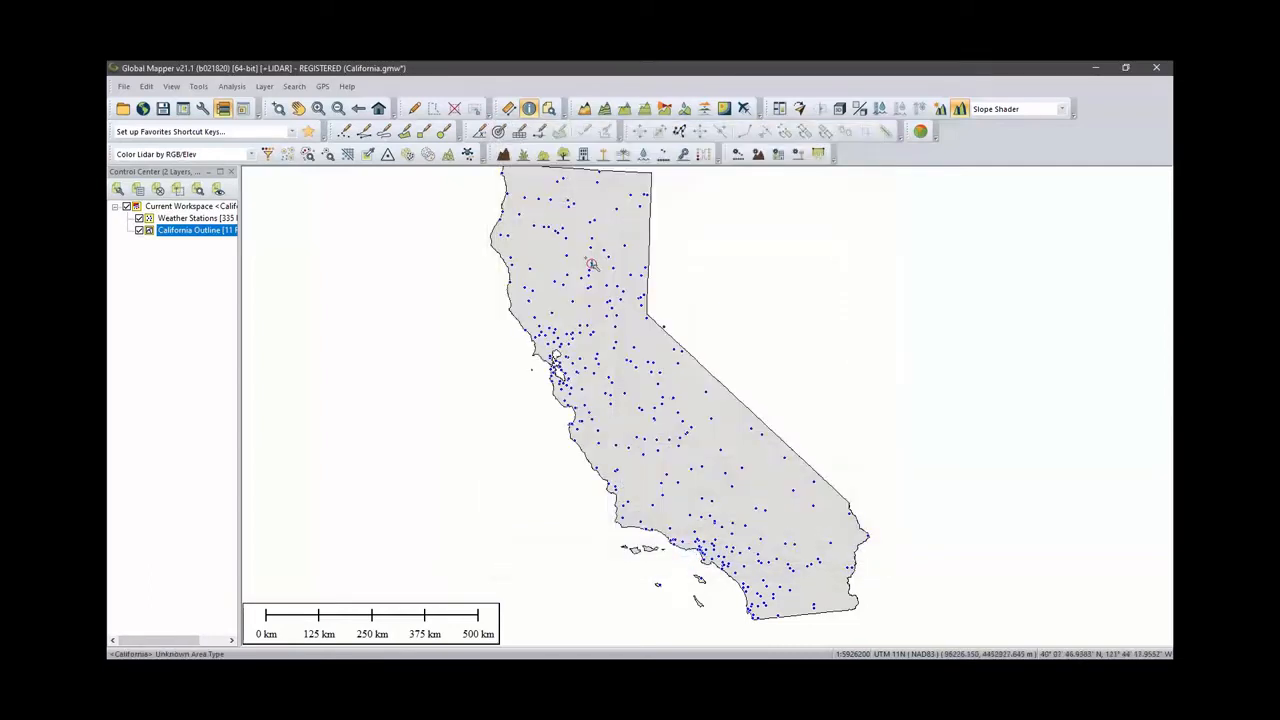
- Inspect a weather station's feature information and close the window
left_click(573, 265)
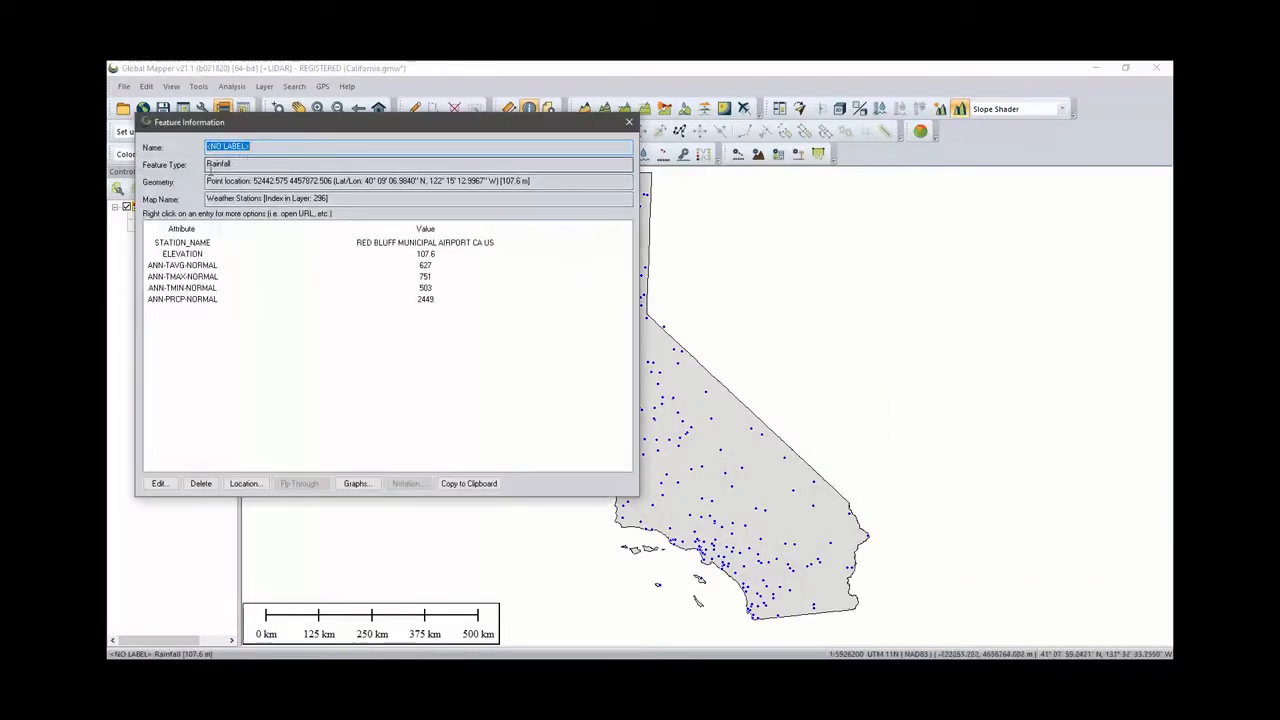
left_click(628, 124)
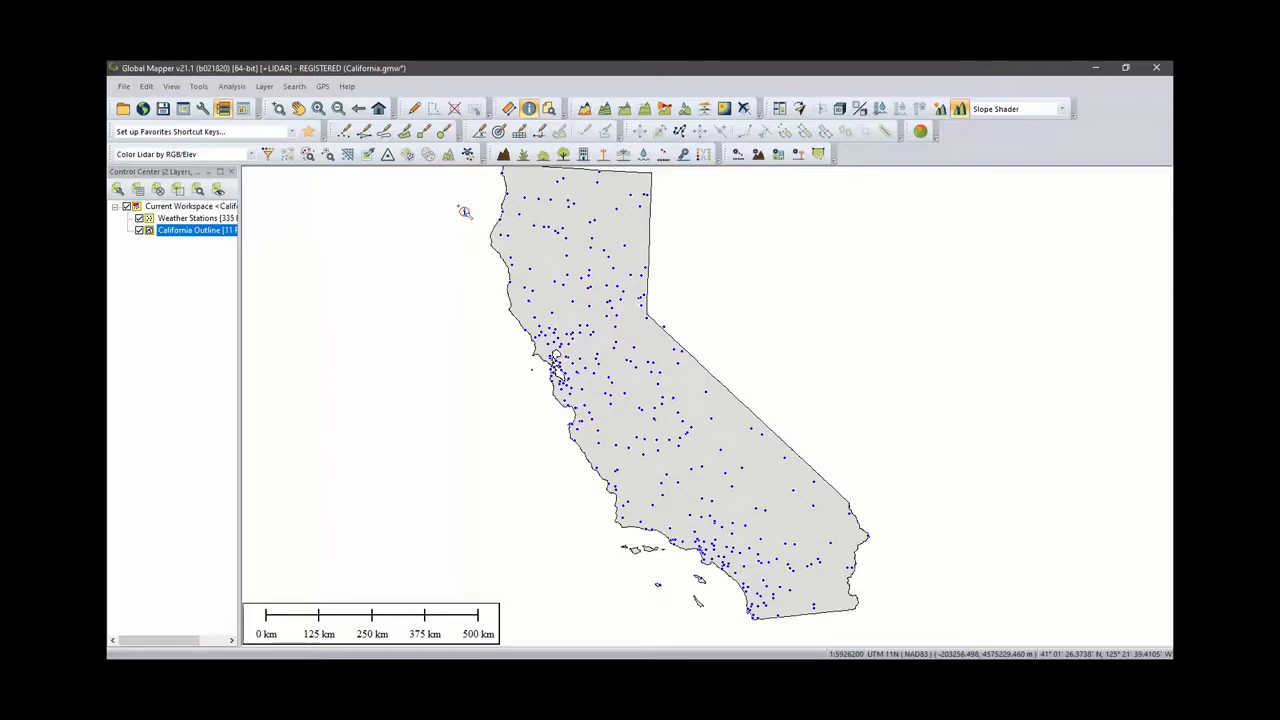
- In the Weather Stations layer options, take model heights from ANN-PRCP-NORMAL with units in METERS
left_click(201, 222)
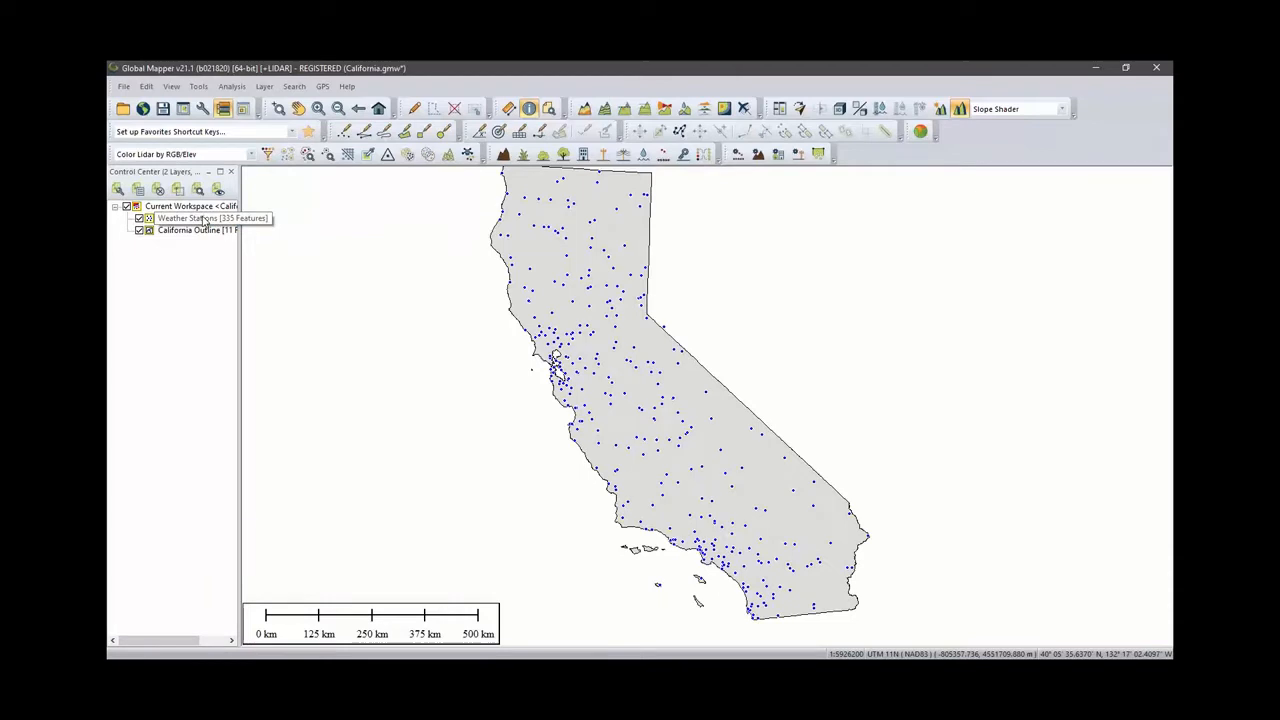
double_click(203, 220)
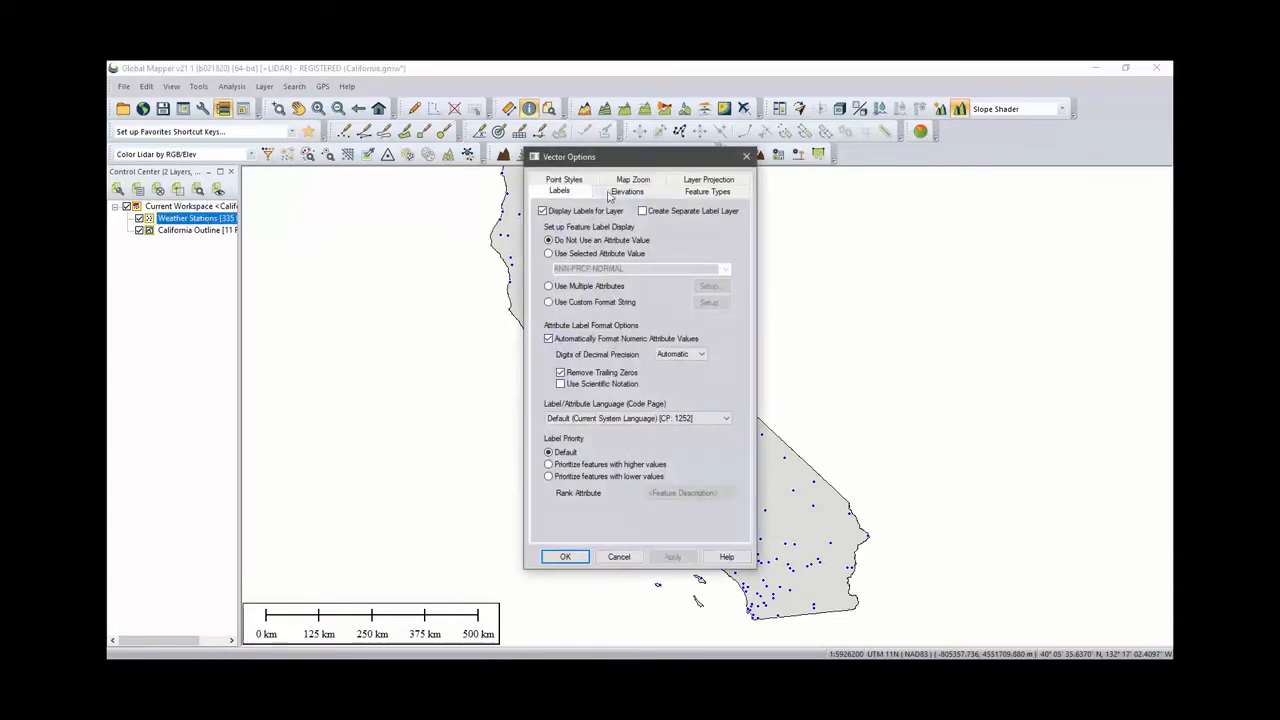
left_click(625, 194)
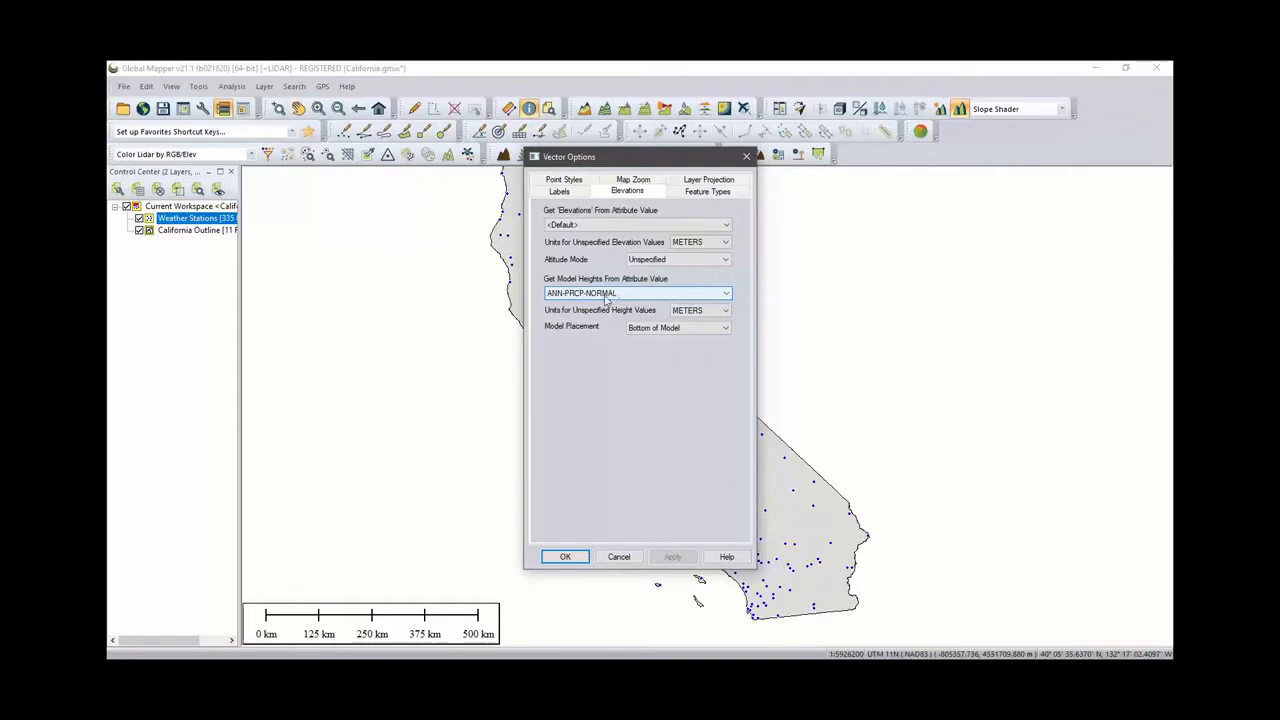
left_click(698, 313)
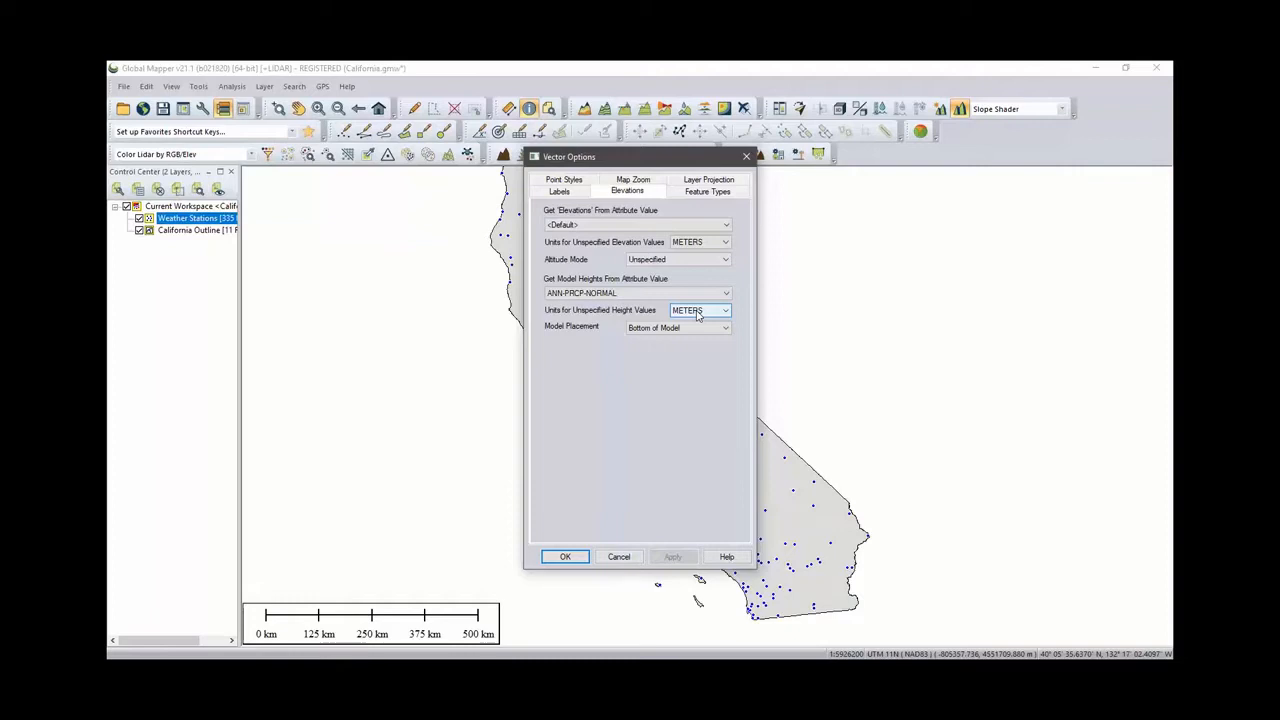
left_click(565, 557)
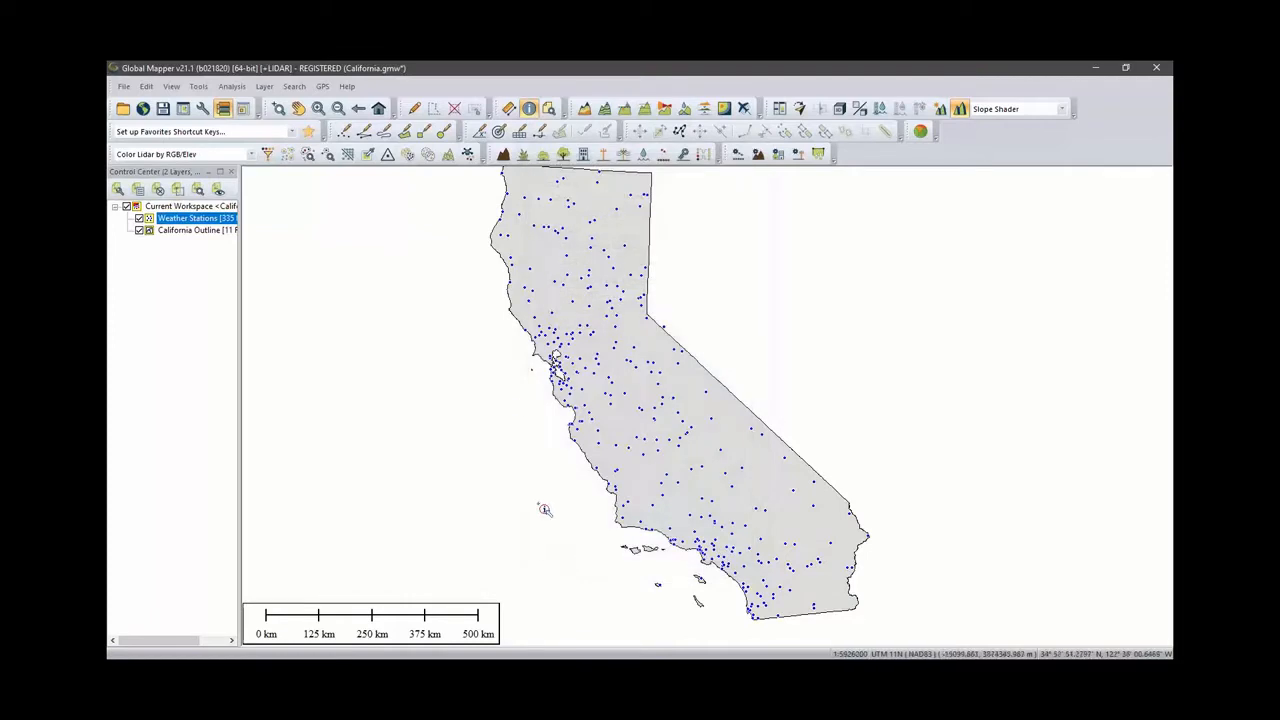
- Open the 3D view, zoom and orbit over the weather station spheres, then close it
left_click(838, 112)
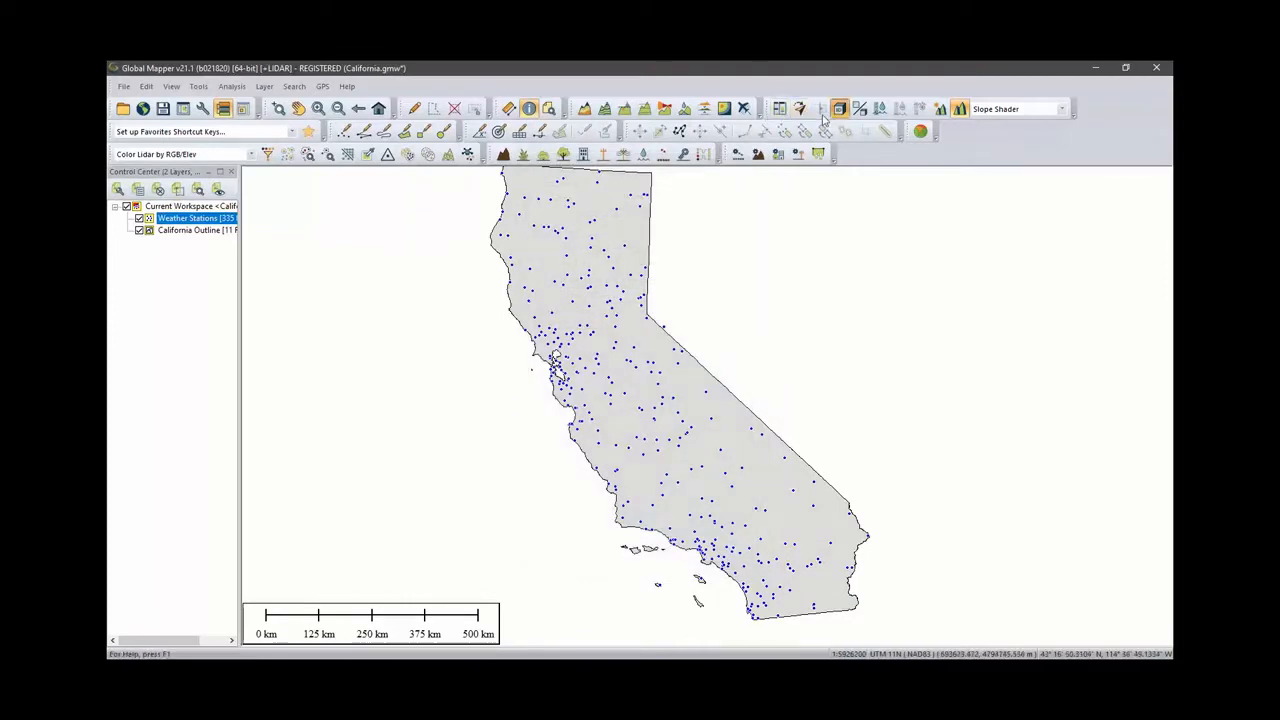
scroll(566, 416, "up", 2)
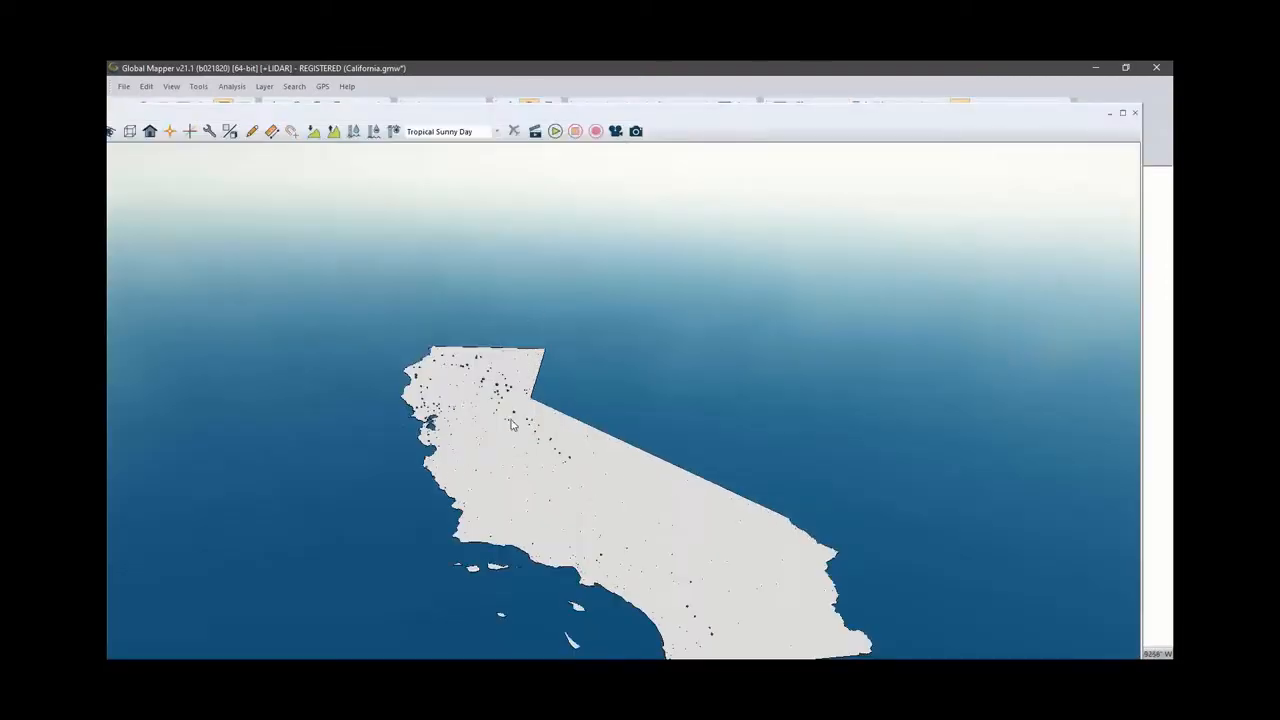
scroll(472, 412, "up", 2)
scroll(470, 400, "up", 4)
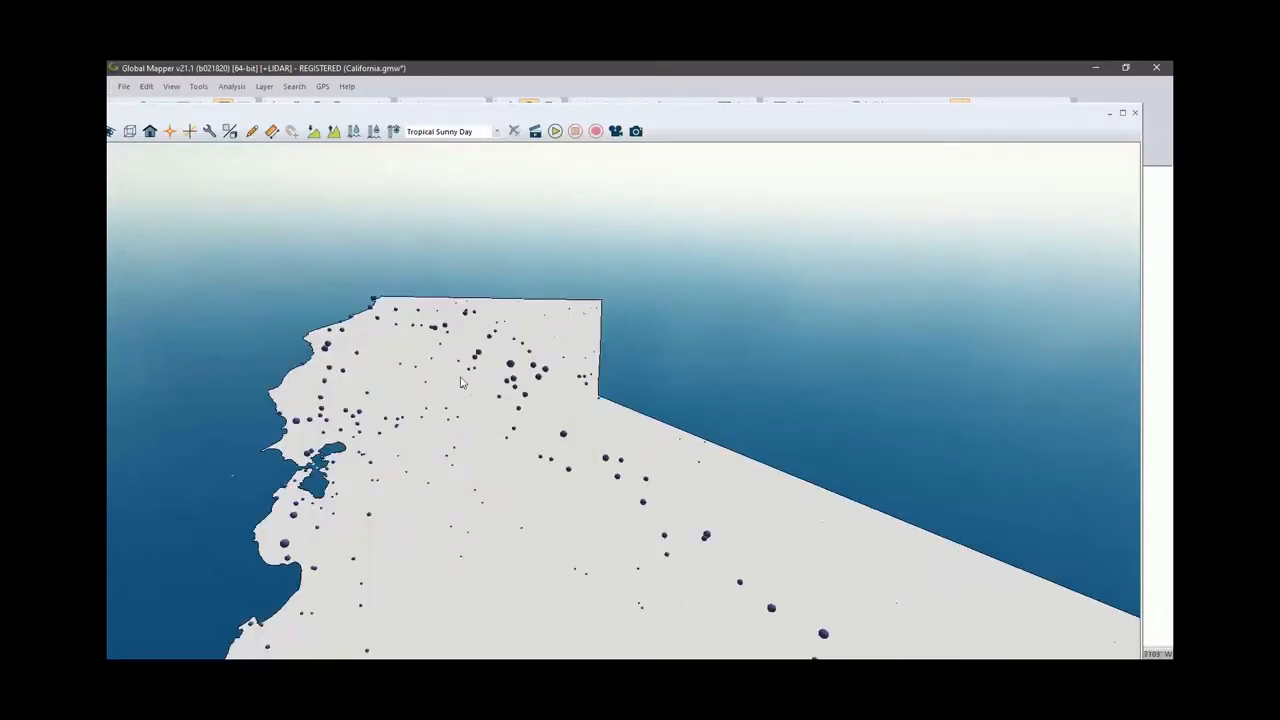
scroll(475, 410, "up", 3)
left_click_drag(379, 430, 752, 420)
left_click_drag(403, 515, 496, 431)
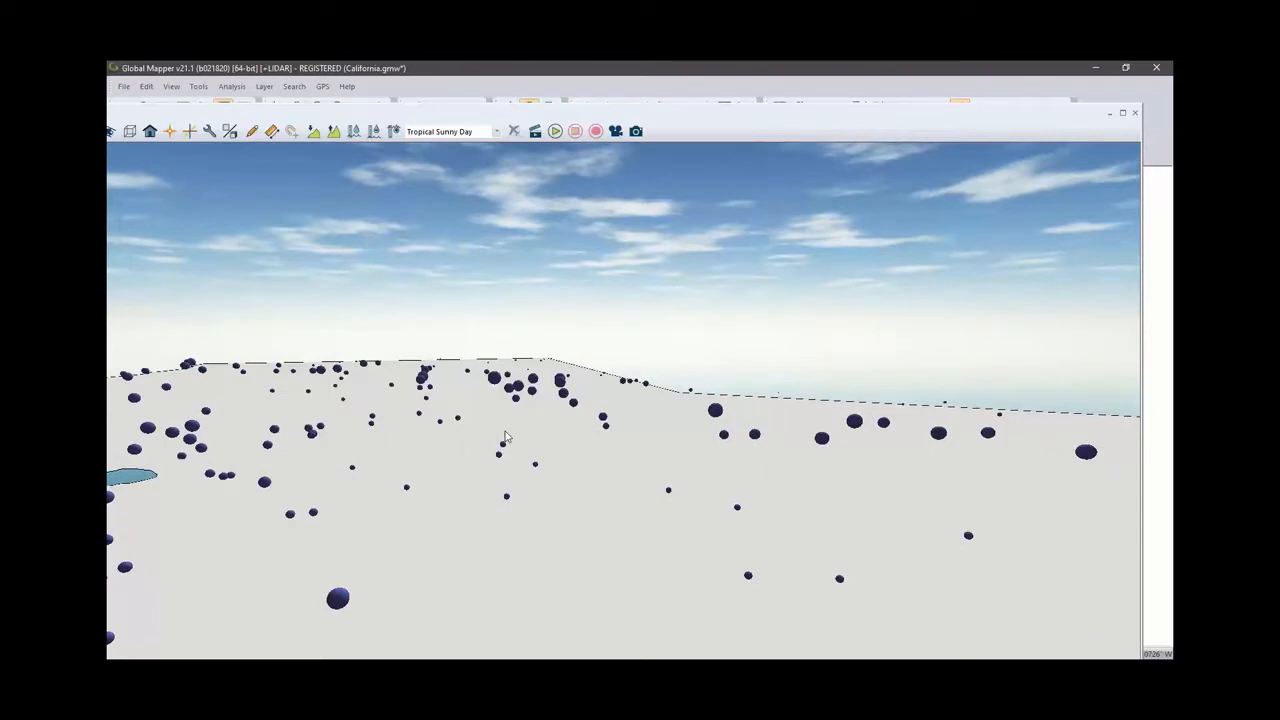
left_click_drag(336, 447, 450, 511)
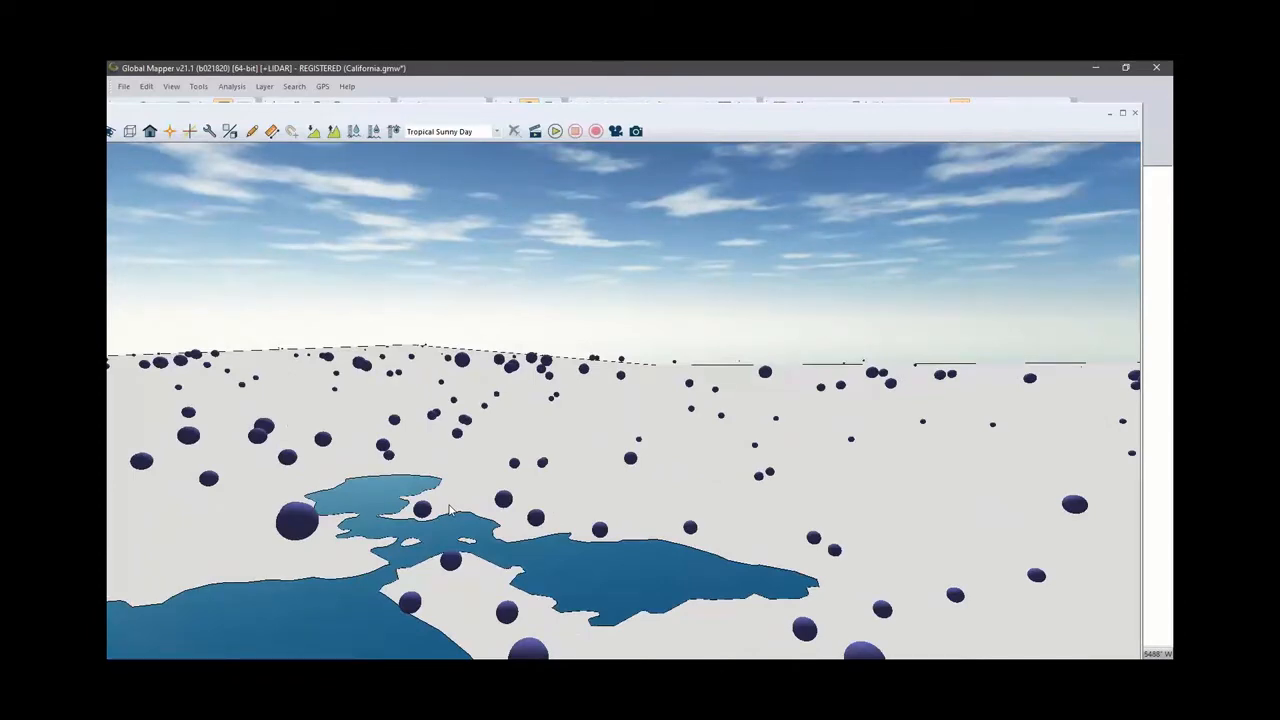
left_click_drag(372, 470, 433, 472)
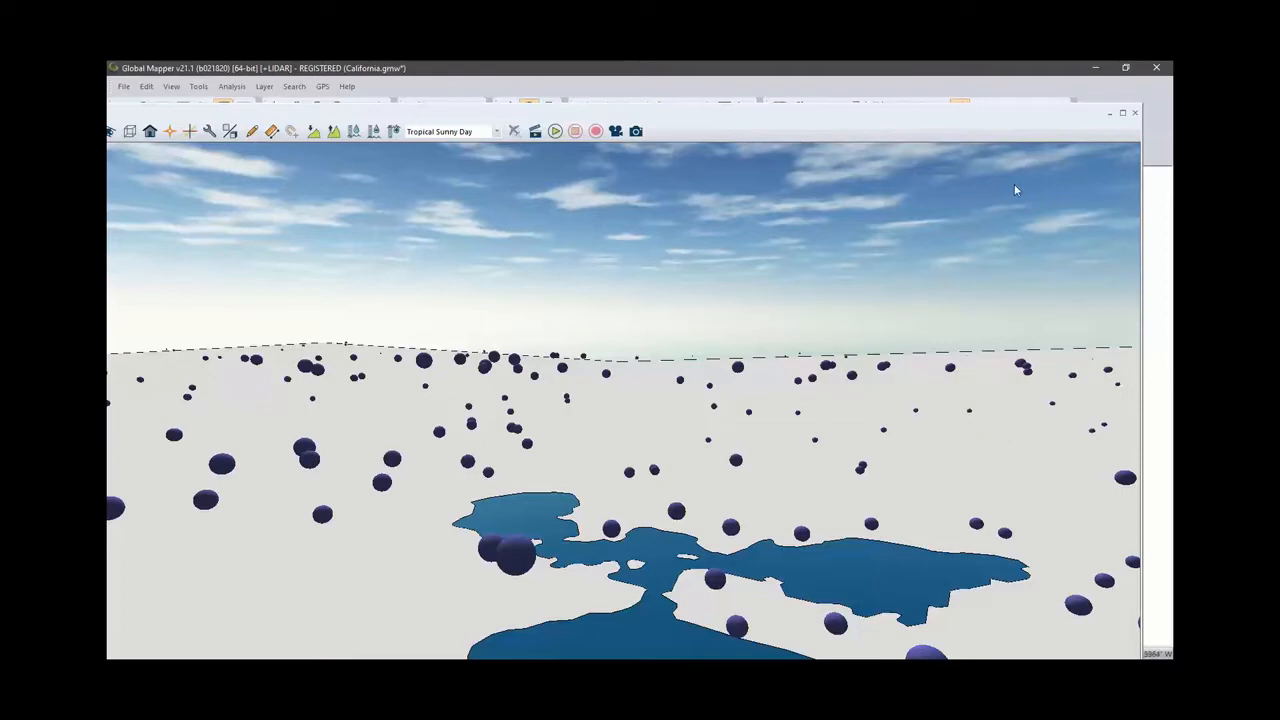
left_click(1134, 113)
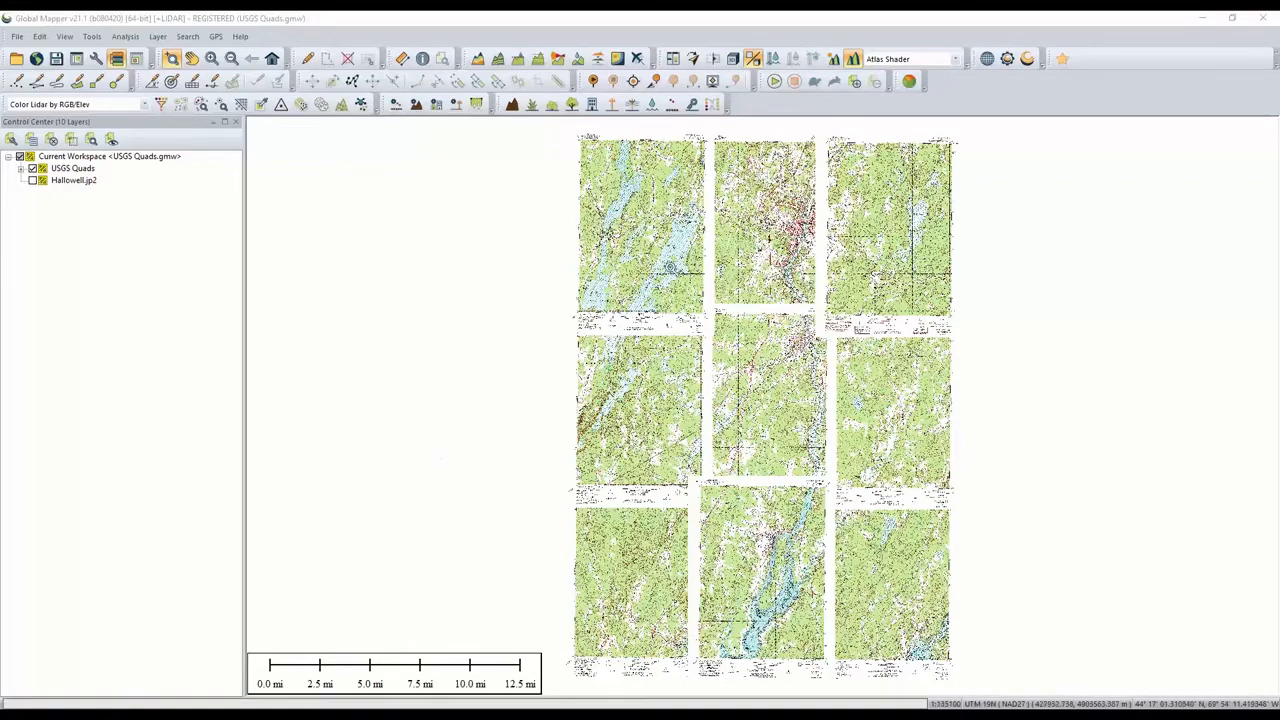
- In the USGS Quads workspace, display only the Winthrop.tif quad
scroll(672, 270, "up", 2)
scroll(676, 323, "up", 2)
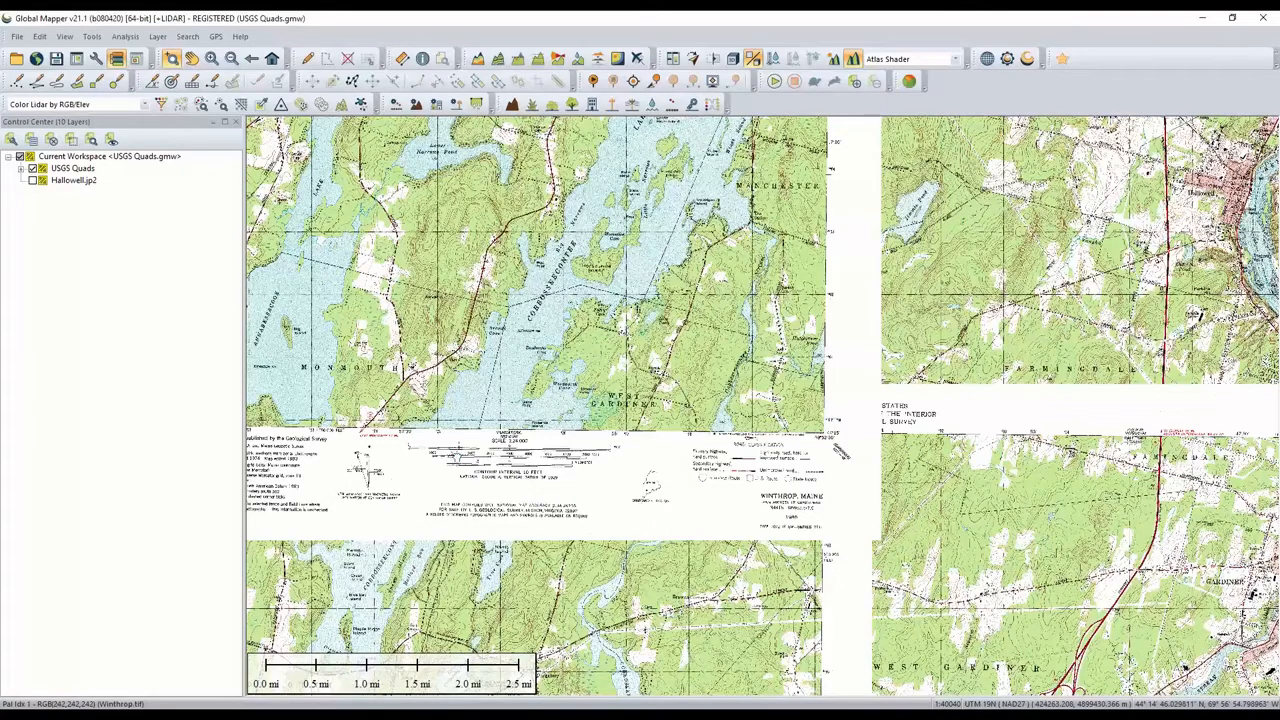
left_click_drag(454, 456, 720, 458)
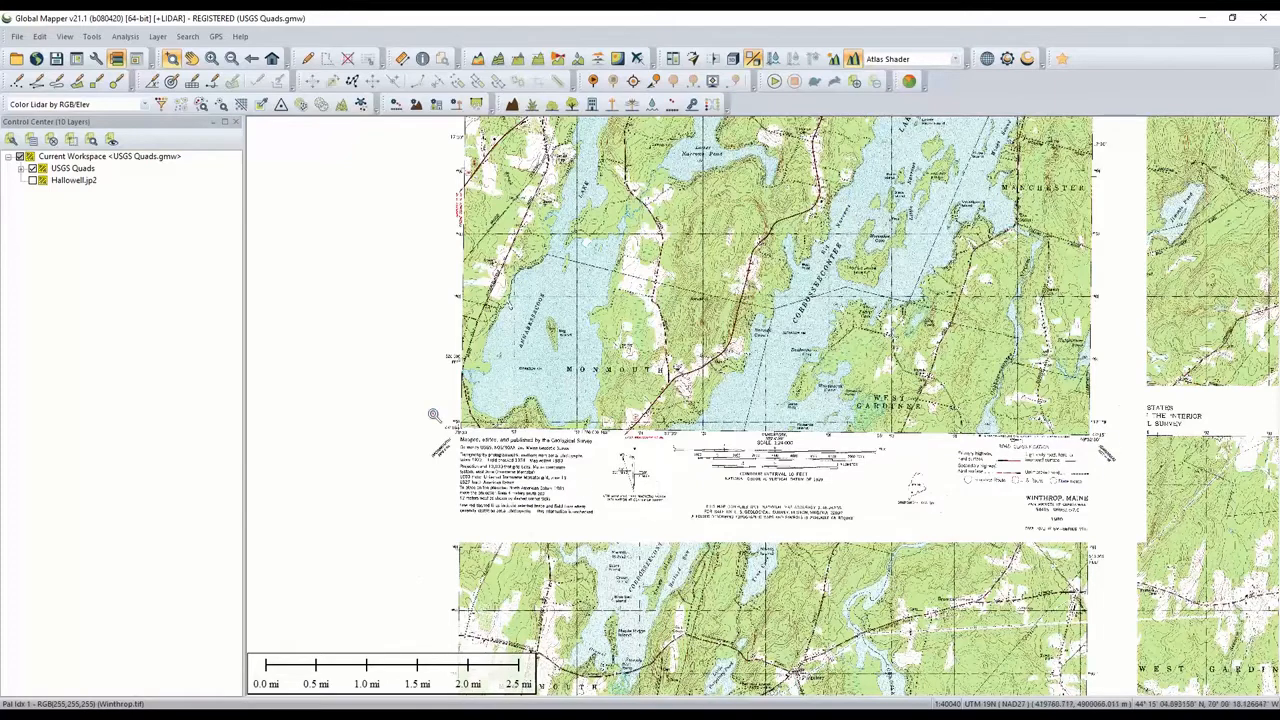
left_click(21, 168)
left_click(32, 168)
left_click(44, 180)
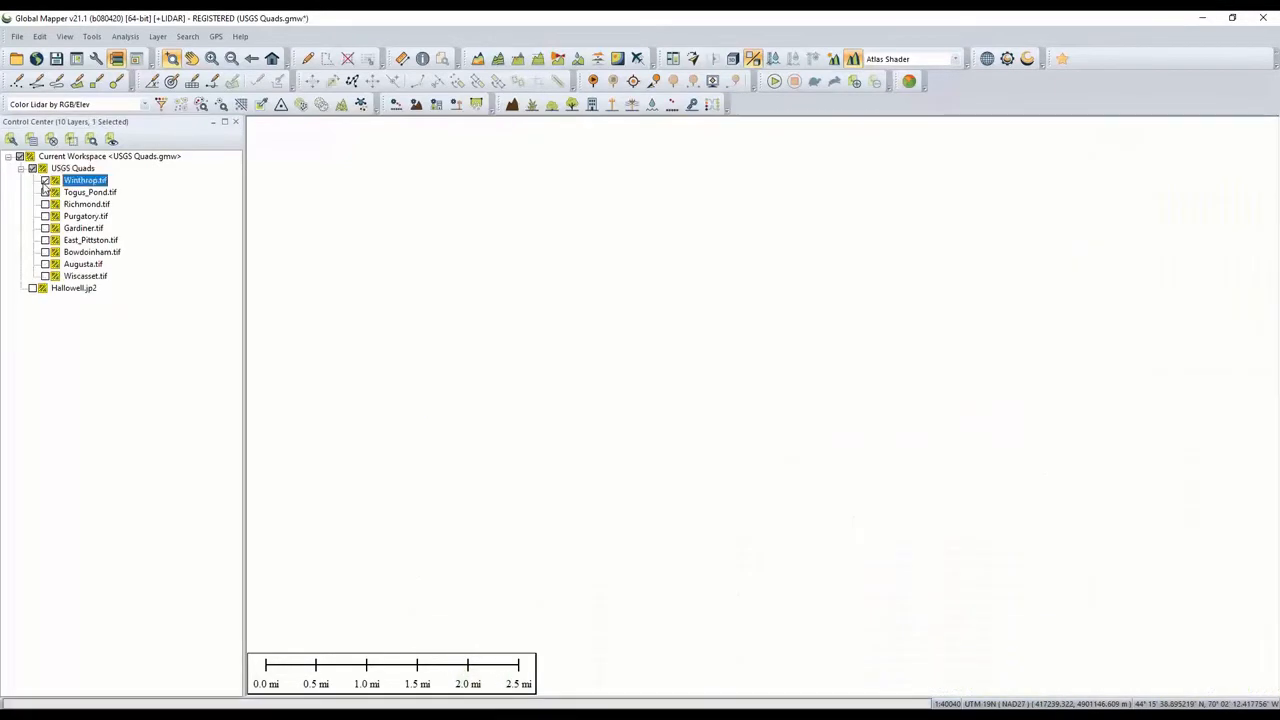
- Zoom and pan around the Winthrop quad to examine its map collar and details
left_click_drag(410, 395, 648, 522)
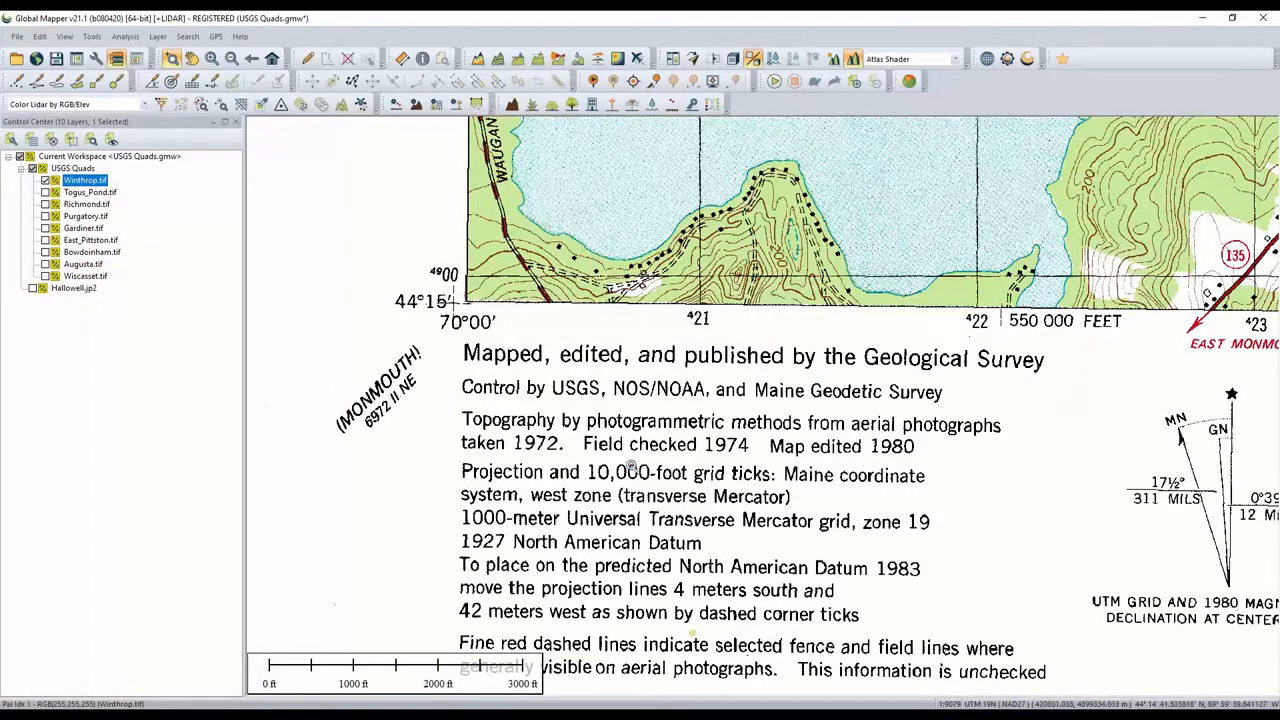
left_click_drag(892, 495, 438, 532)
left_click_drag(892, 466, 112, 552)
left_click_drag(762, 449, 250, 521)
scroll(460, 497, "up", 1)
left_click_drag(860, 486, 502, 547)
scroll(495, 547, "down", 3)
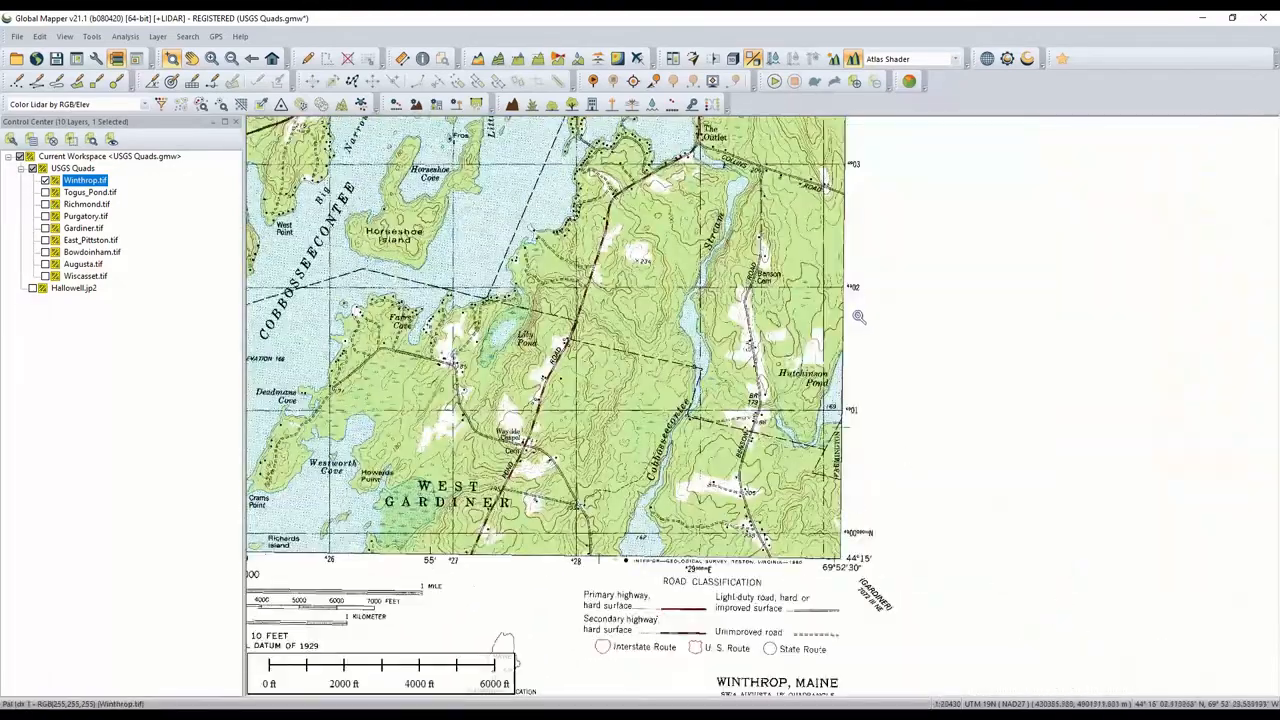
left_click_drag(845, 255, 878, 592)
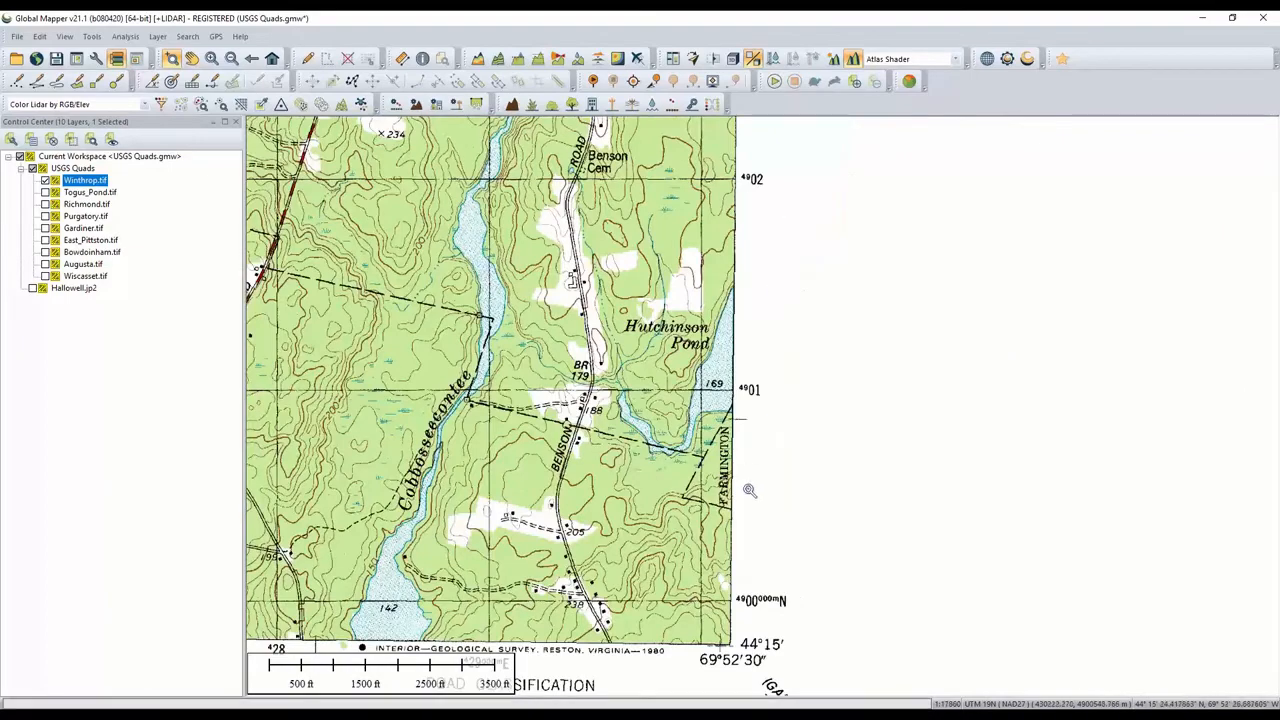
scroll(750, 491, "down", 3)
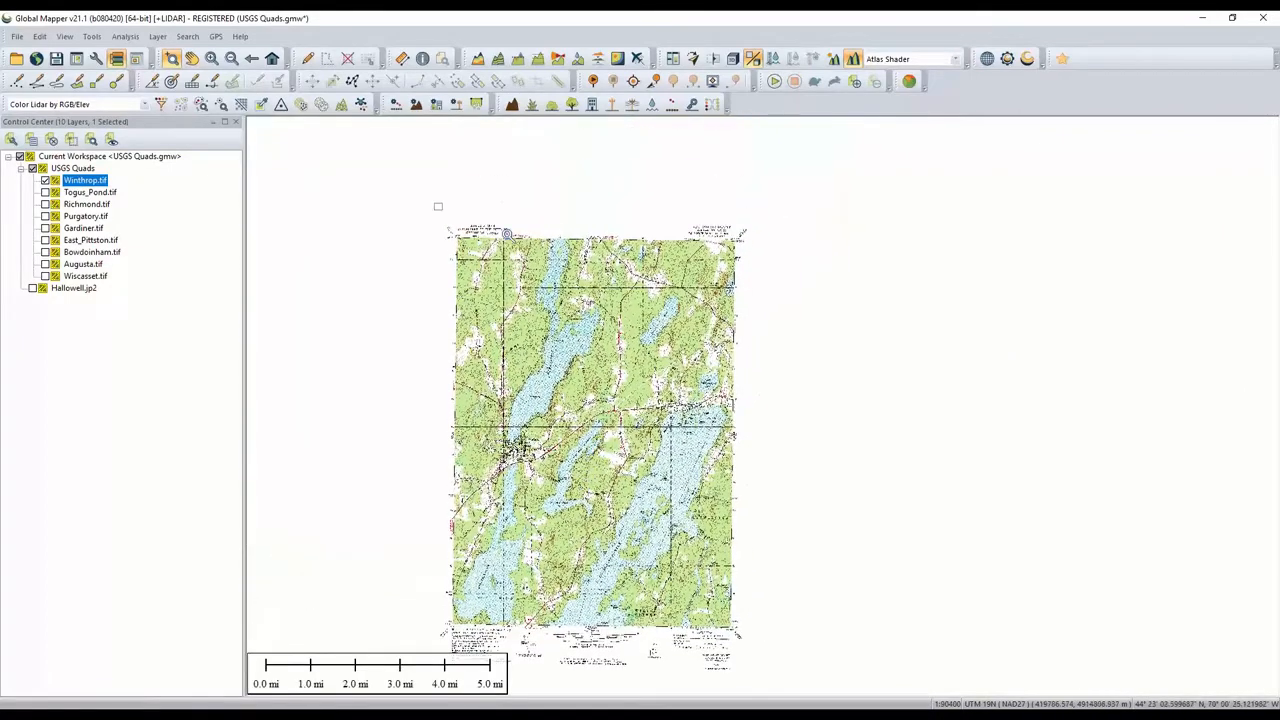
left_click_drag(434, 204, 918, 272)
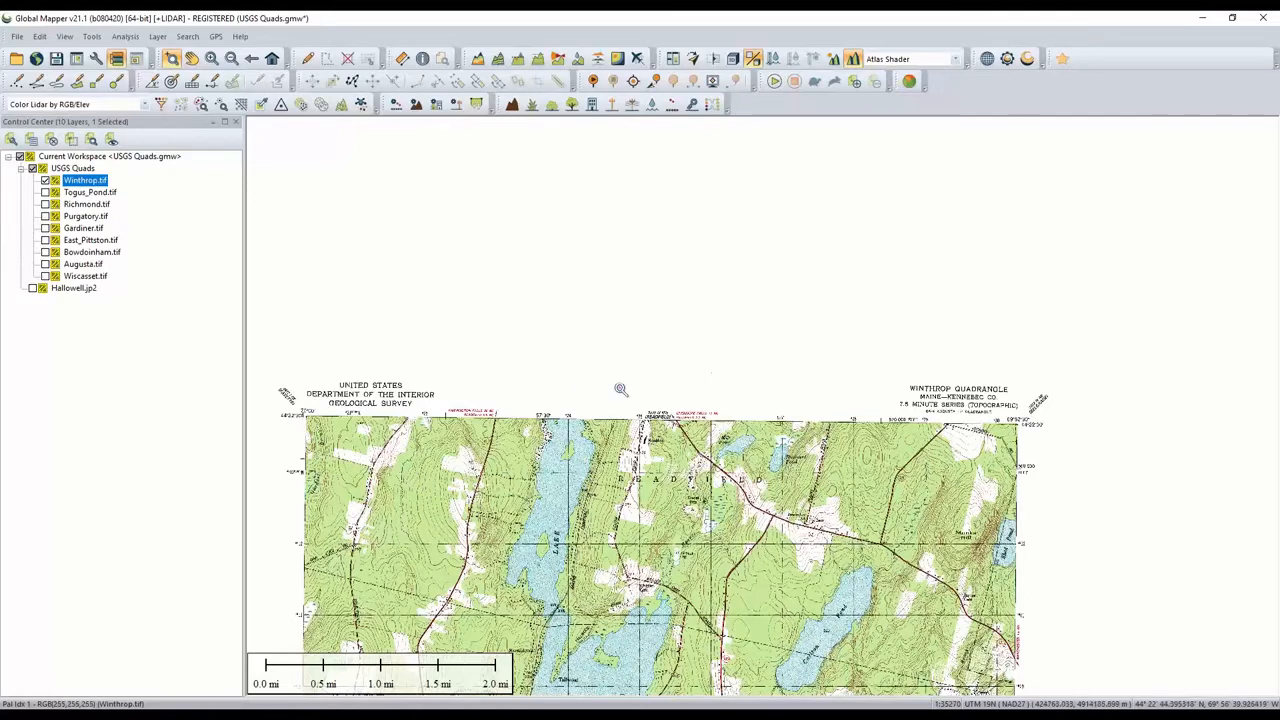
- Turn on all quads in the USGS Quads group and view them together
left_click(32, 168)
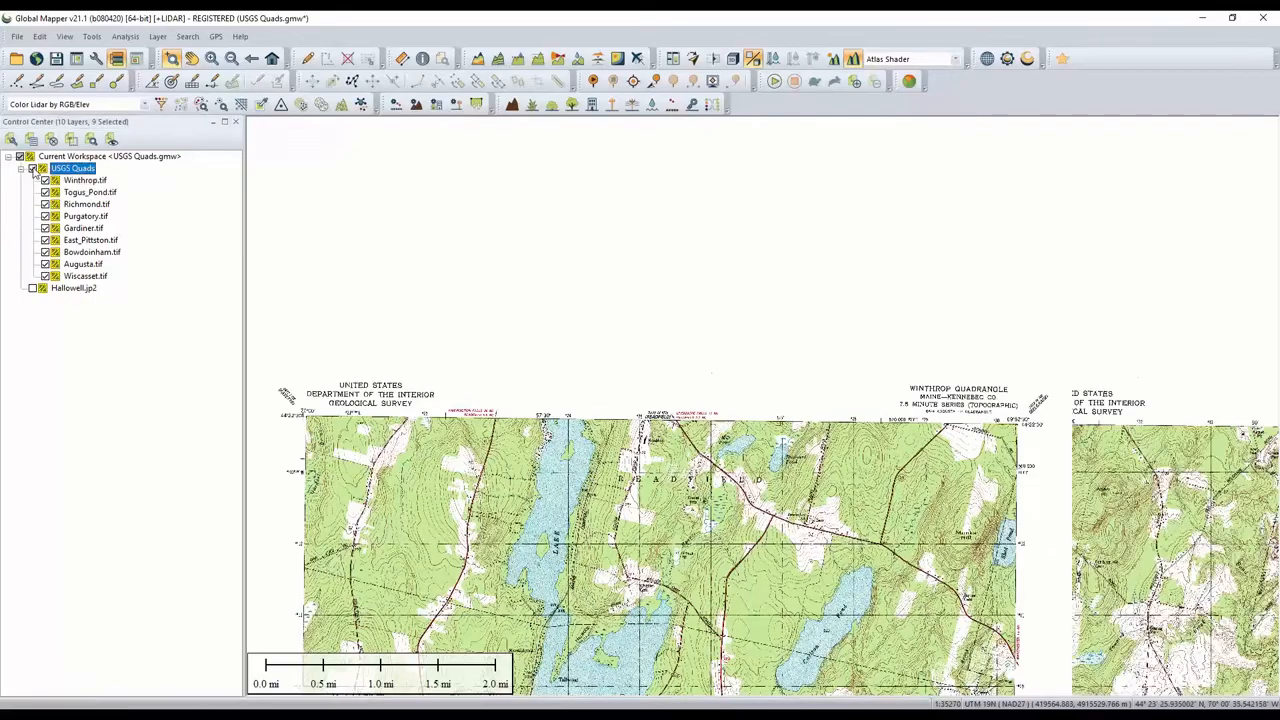
scroll(760, 522, "down", 2)
left_click_drag(850, 547, 623, 235)
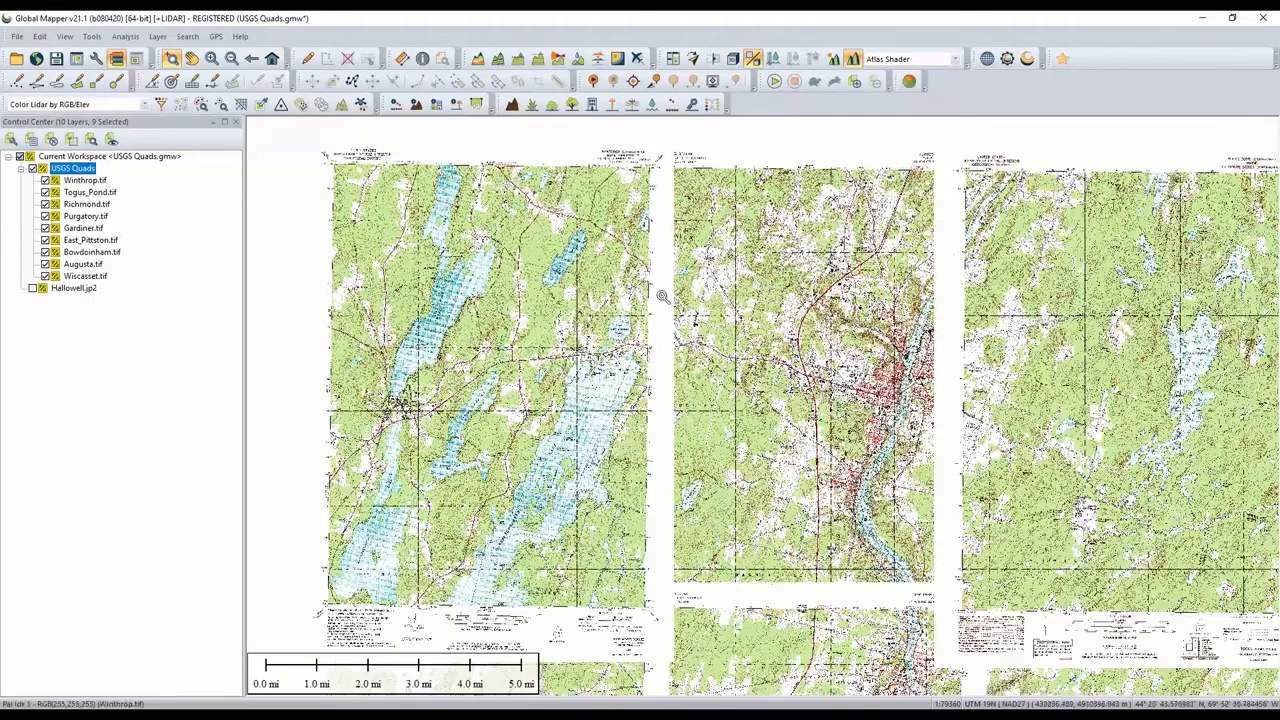
left_click_drag(766, 568, 827, 470)
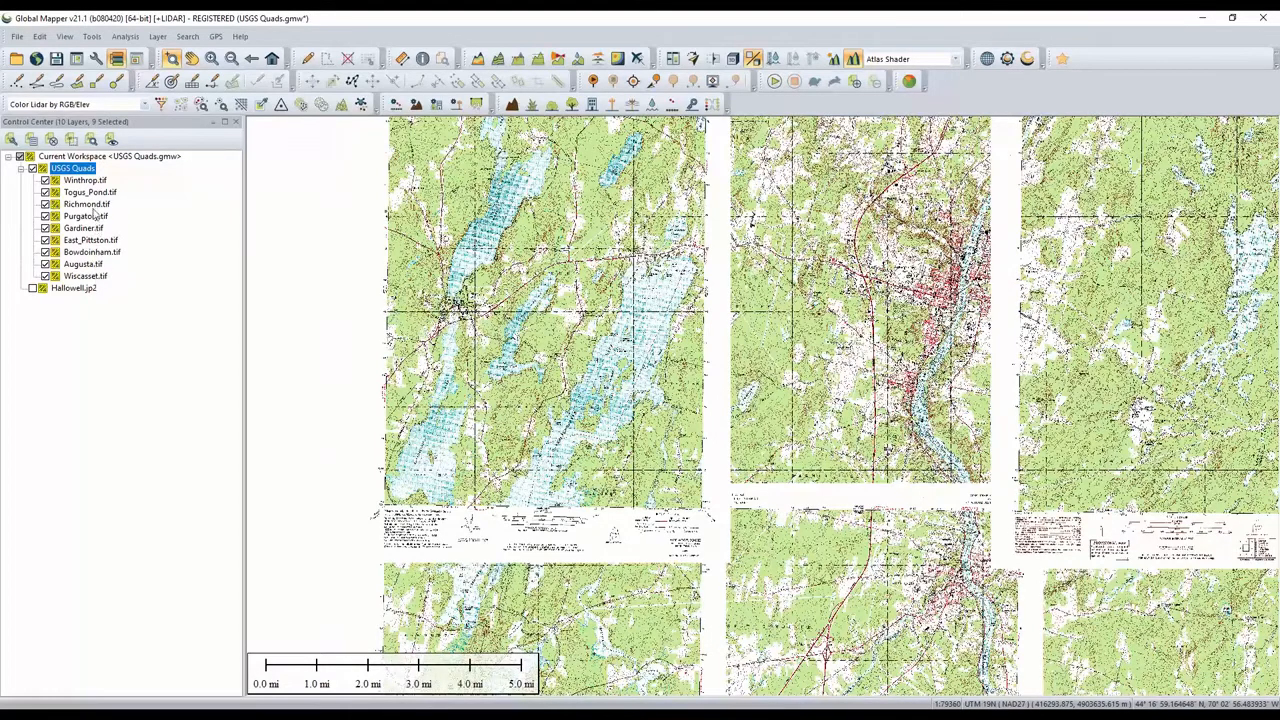
- Toggle the Winthrop and Togus_Pond quads off and on to compare their overlapping collars
left_click(45, 180)
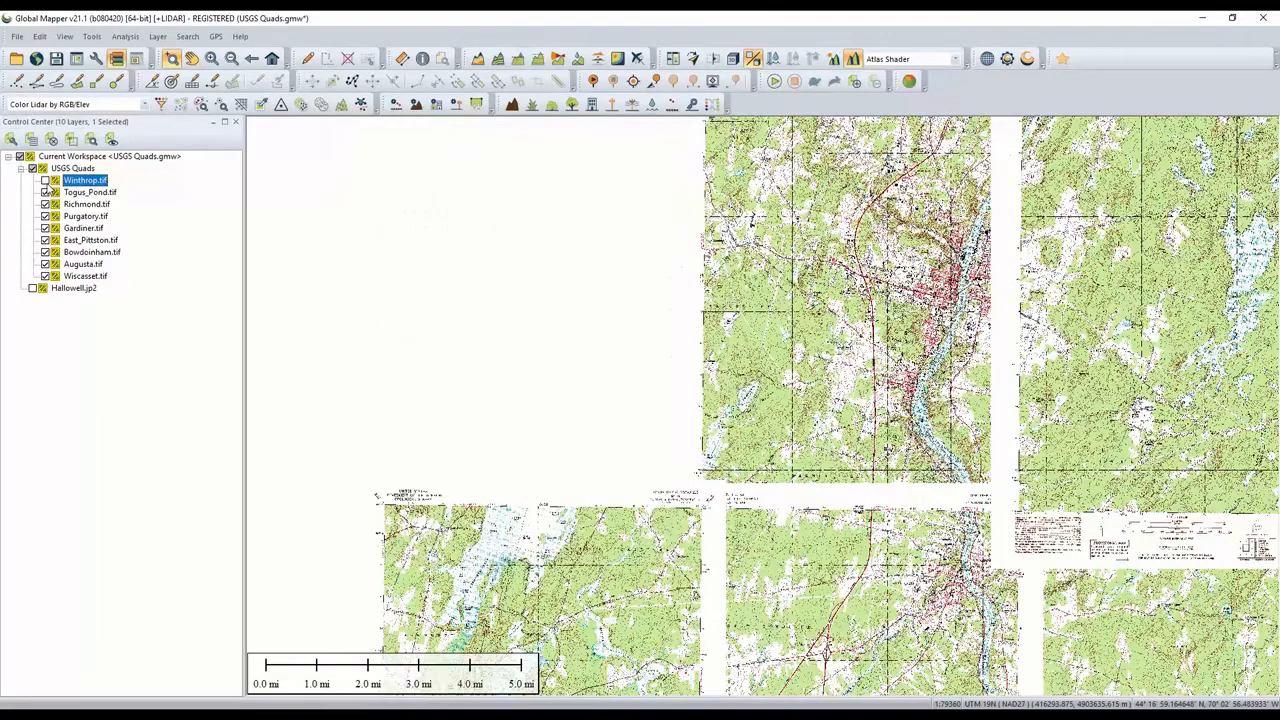
left_click(45, 180)
left_click(45, 192)
left_click(45, 192)
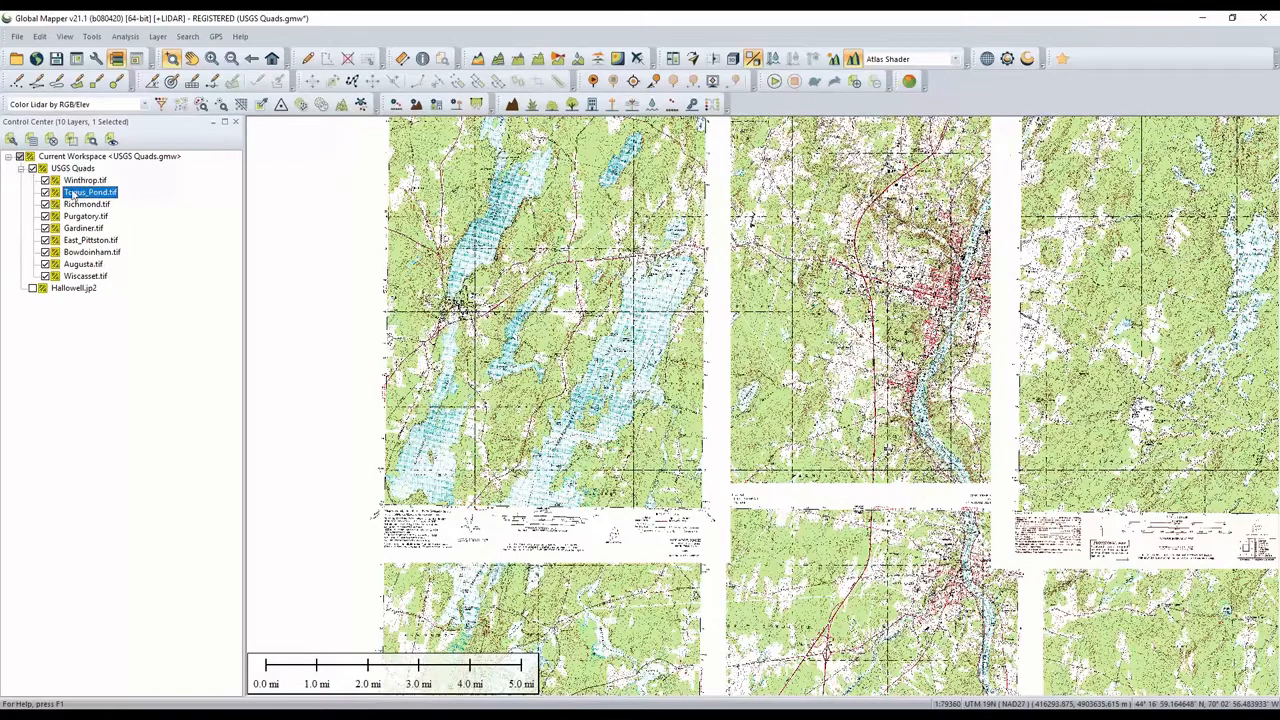
- Open the USGS Quads raster options at the cropping settings
double_click(72, 168)
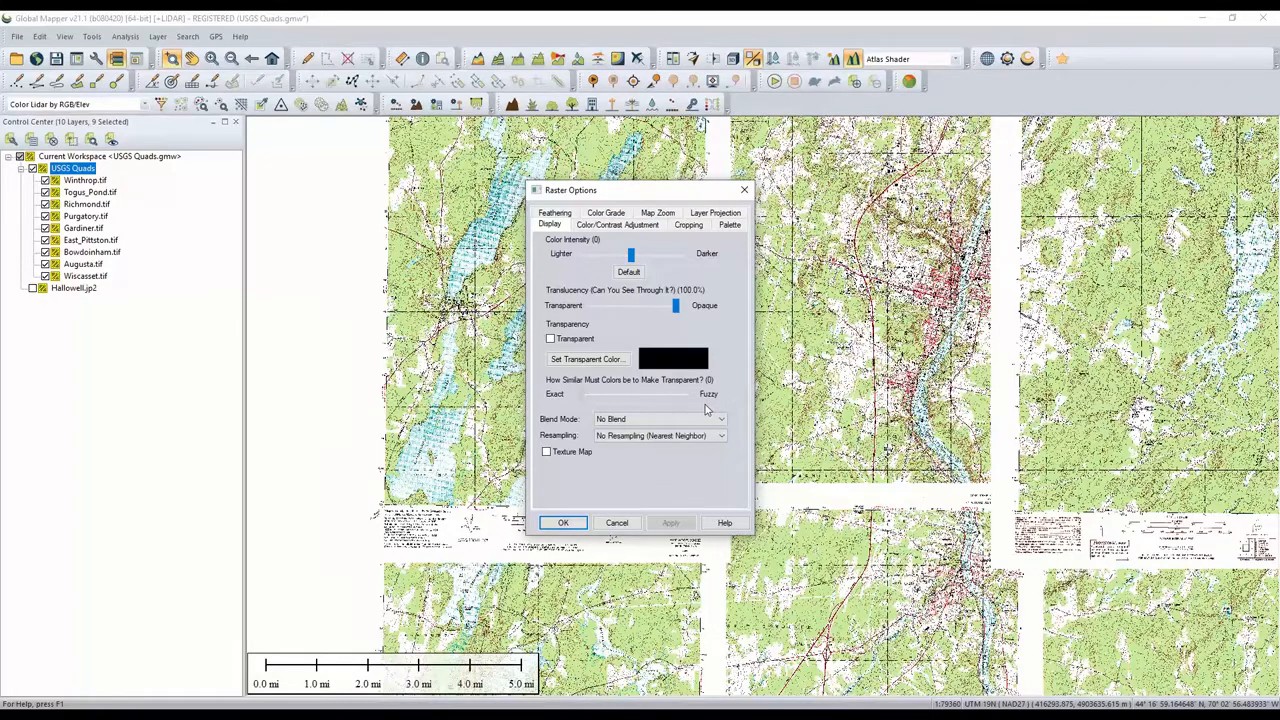
left_click(688, 226)
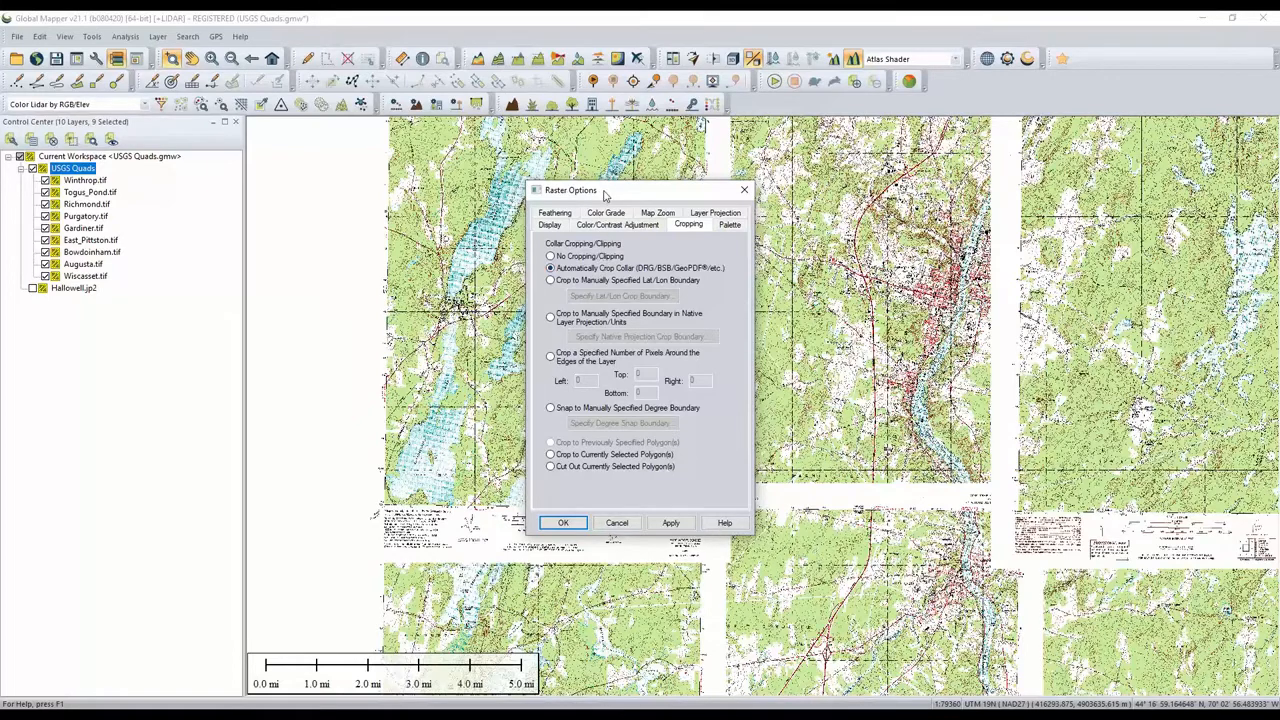
- Apply automatic collar cropping (DRG/BSB/GeoPDF) to the USGS Quads layers
left_click_drag(606, 193, 222, 160)
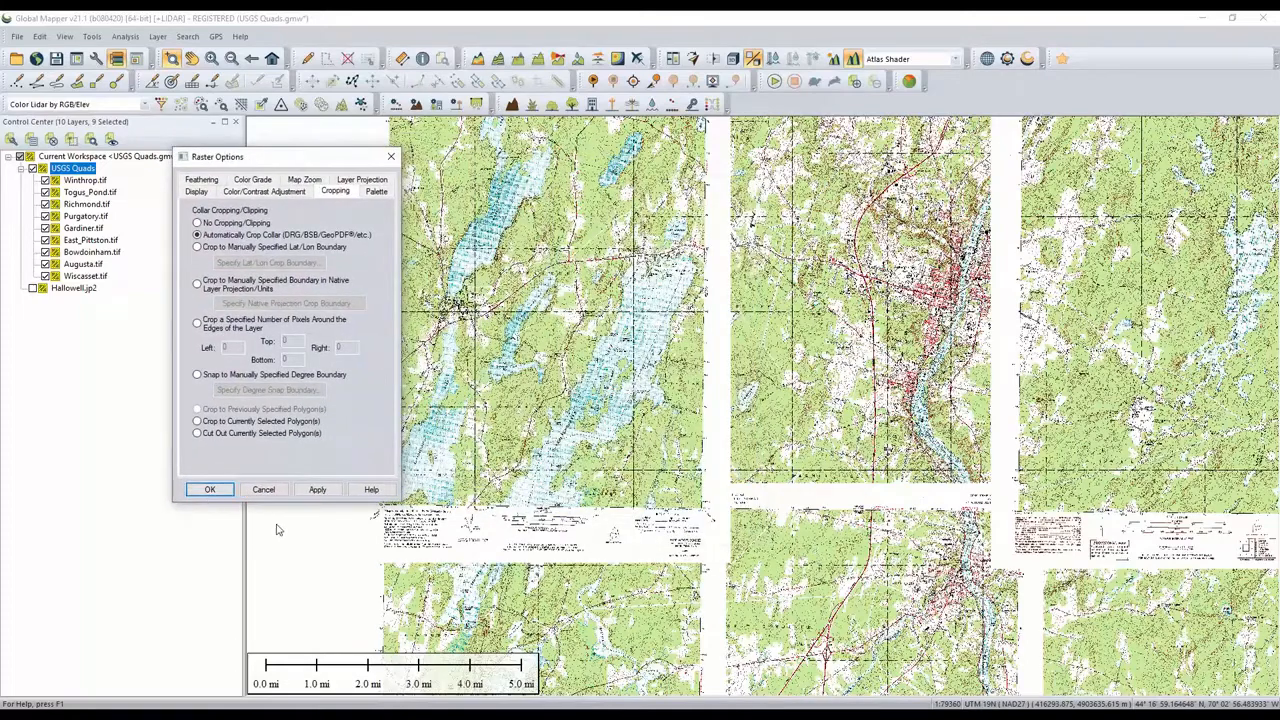
left_click(318, 489)
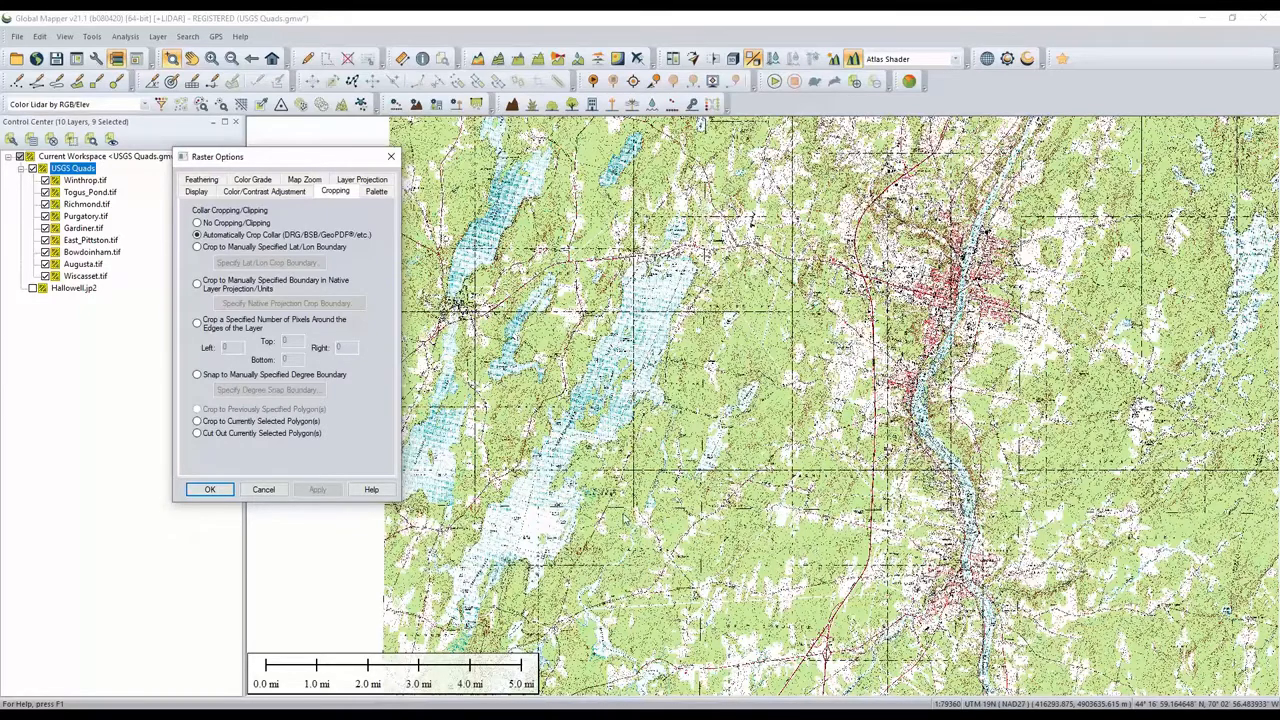
- Switch the quads to no cropping and back to automatic collar cropping, applying each, and close the dialog
left_click(235, 223)
left_click(318, 490)
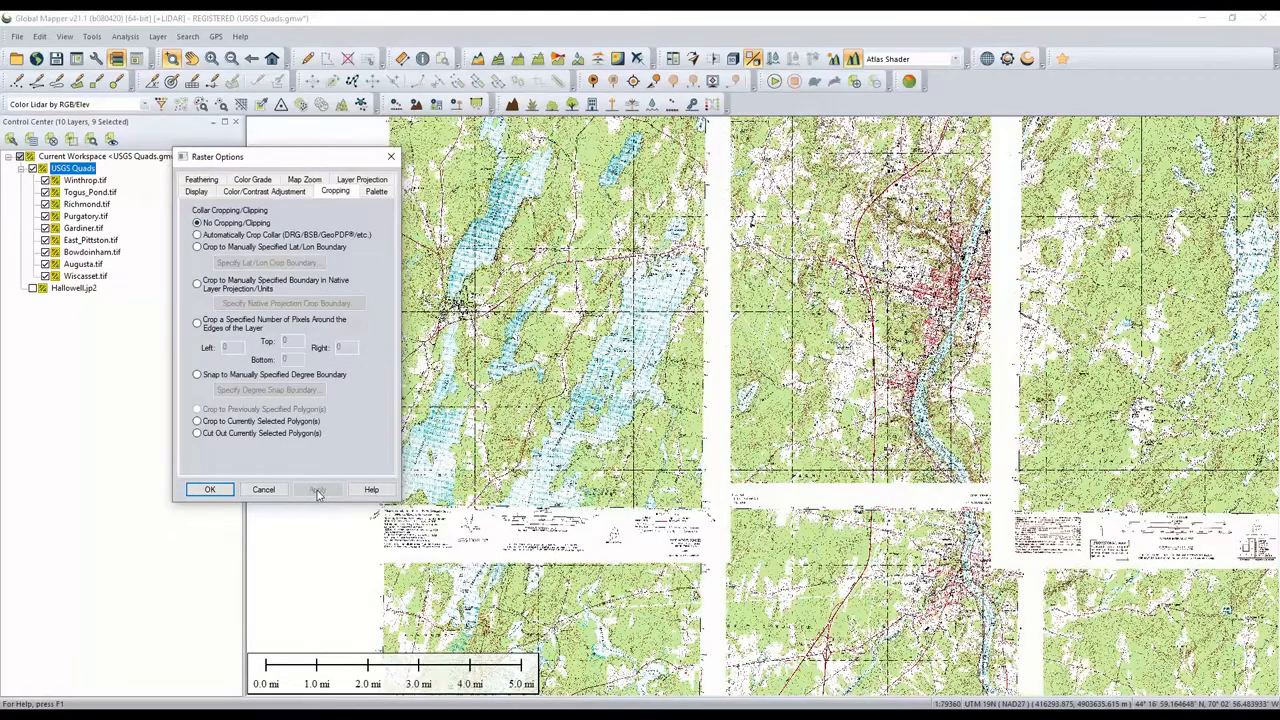
left_click(276, 236)
left_click(317, 489)
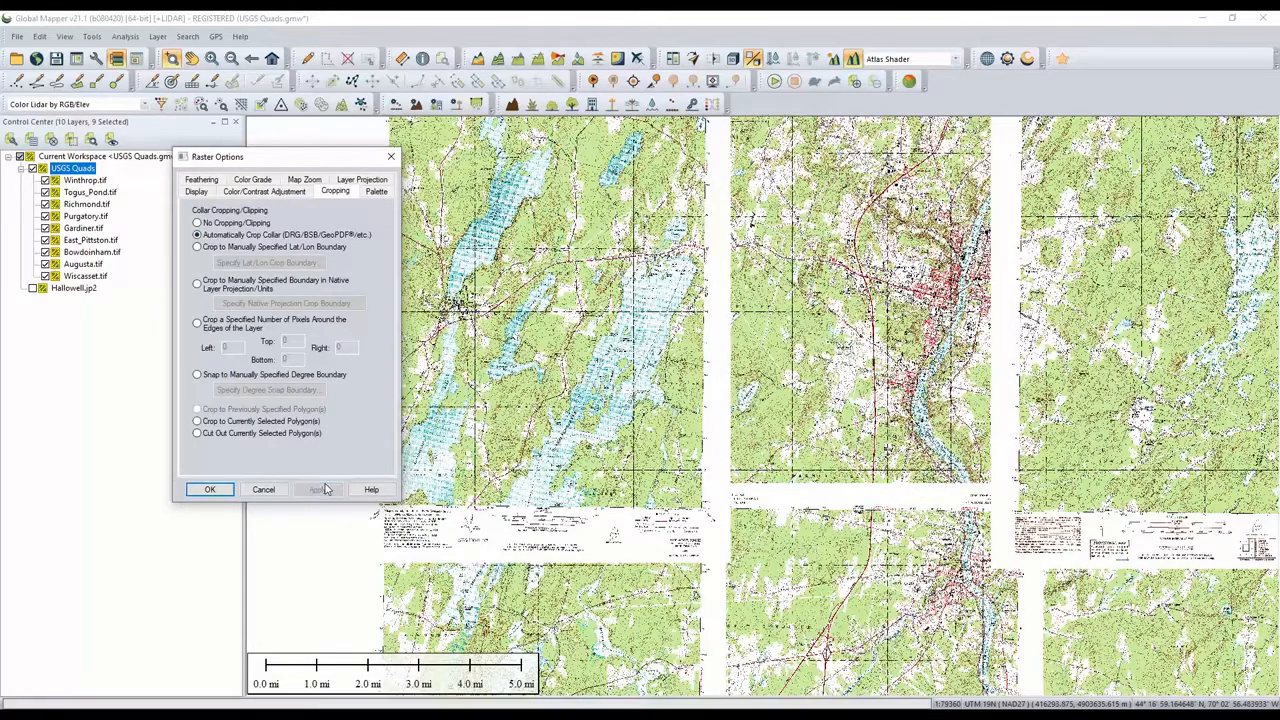
left_click(209, 490)
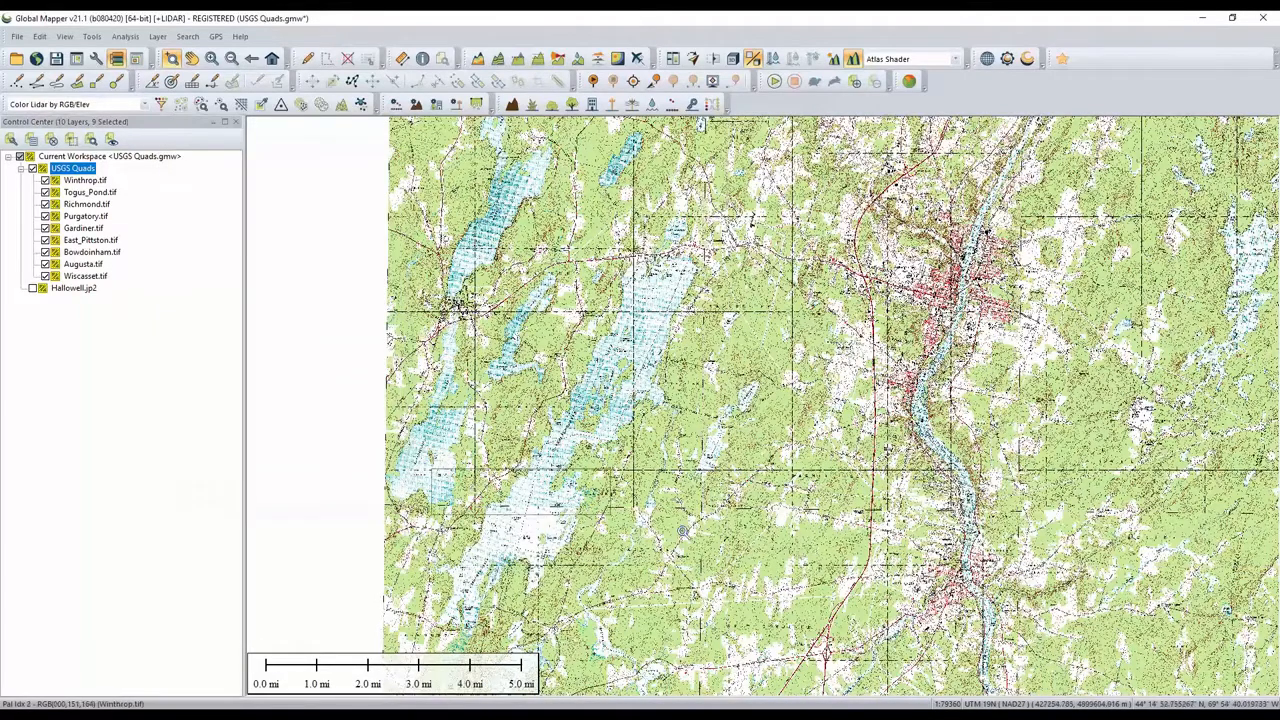
- Toggle the USGS Quads group off and back on to check the seamlessly cropped quads
scroll(1022, 545, "up", 2)
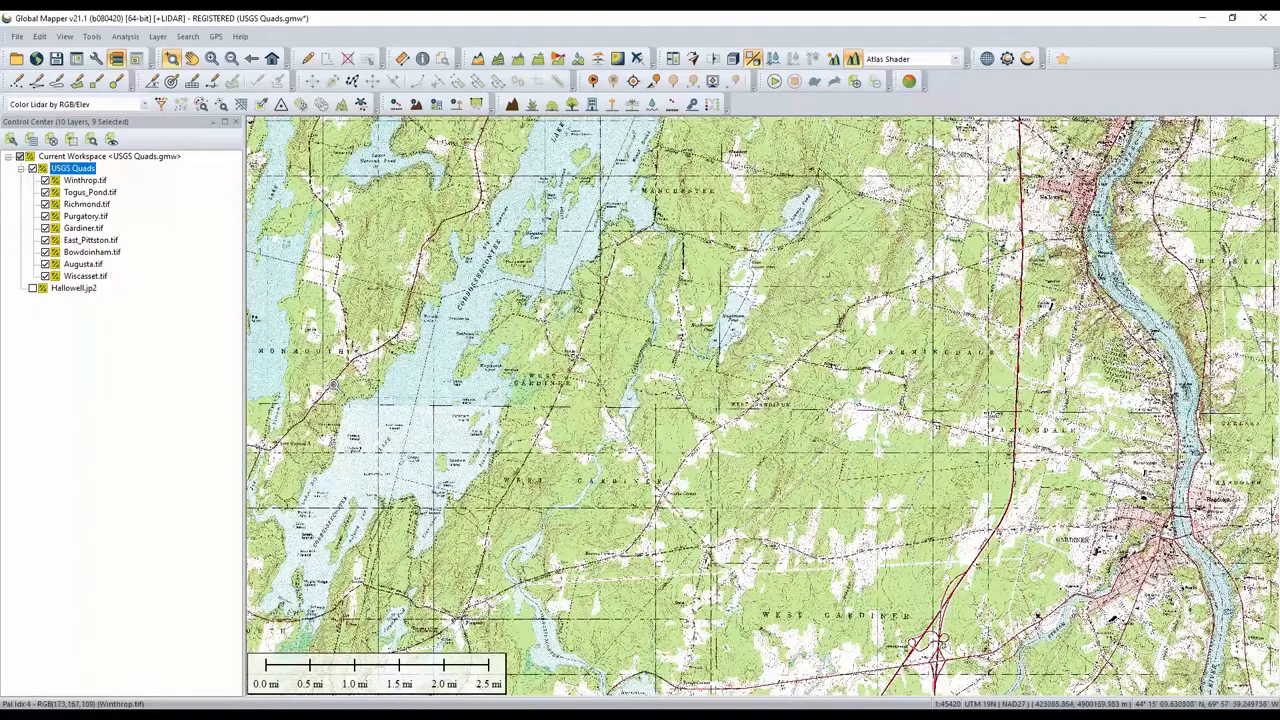
scroll(435, 392, "up", 2)
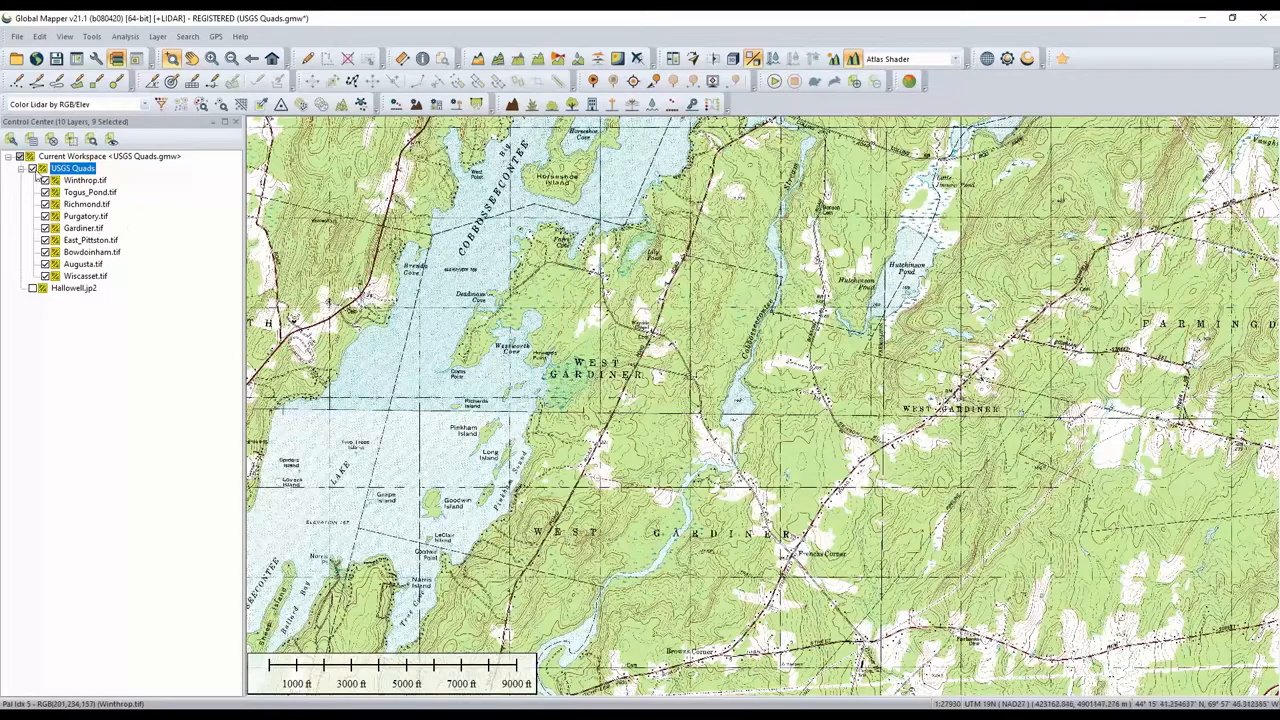
left_click(32, 169)
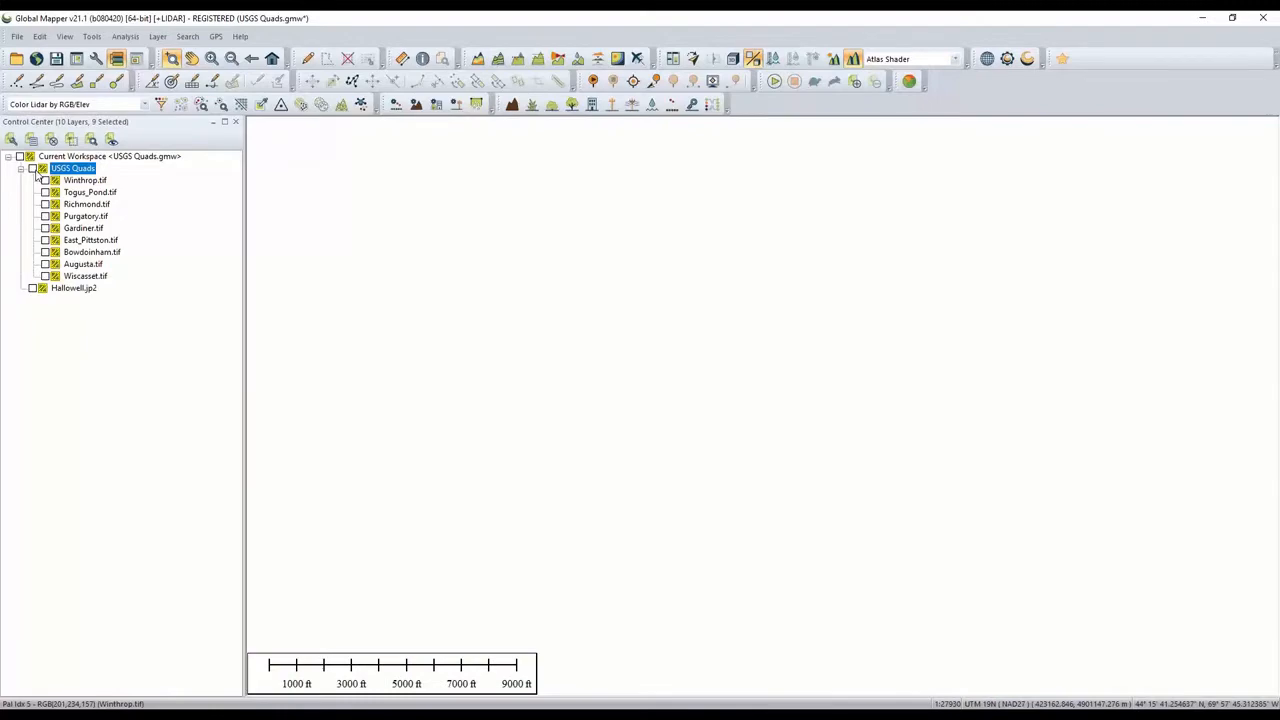
left_click(33, 170)
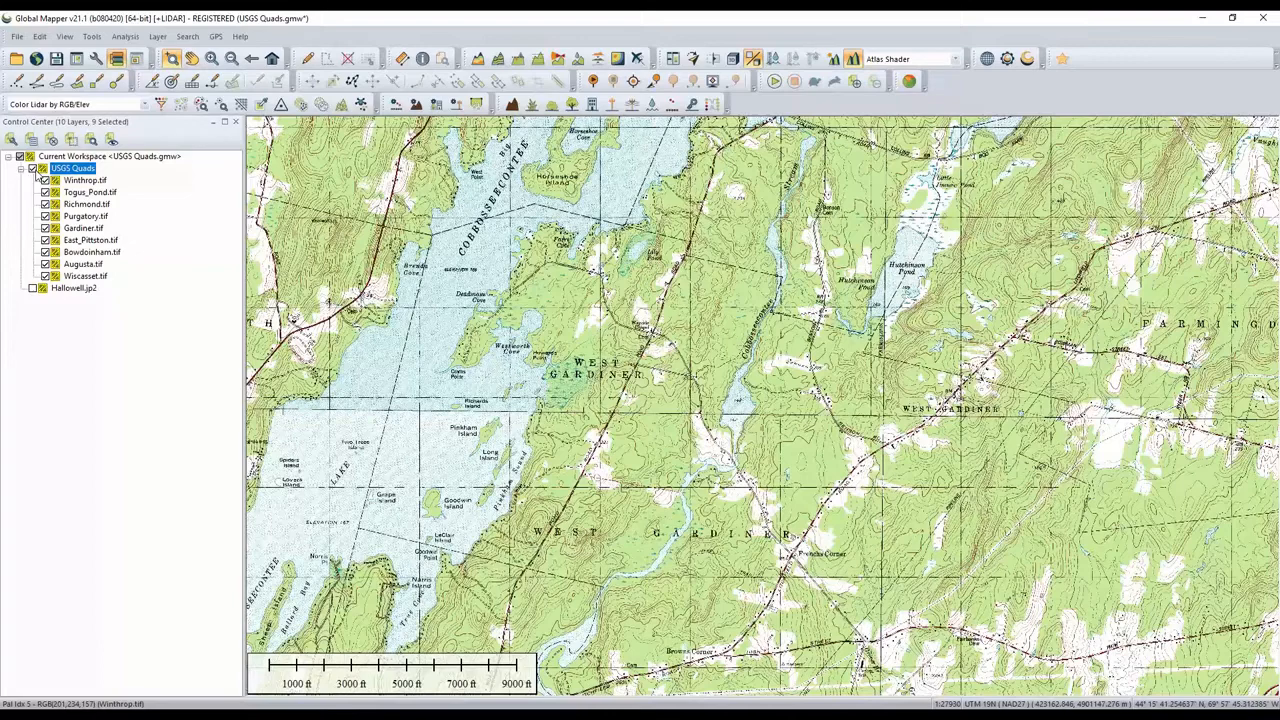
- Hide the USGS Quads group and display the Hallowell.jp2 aerial image
left_click(32, 168)
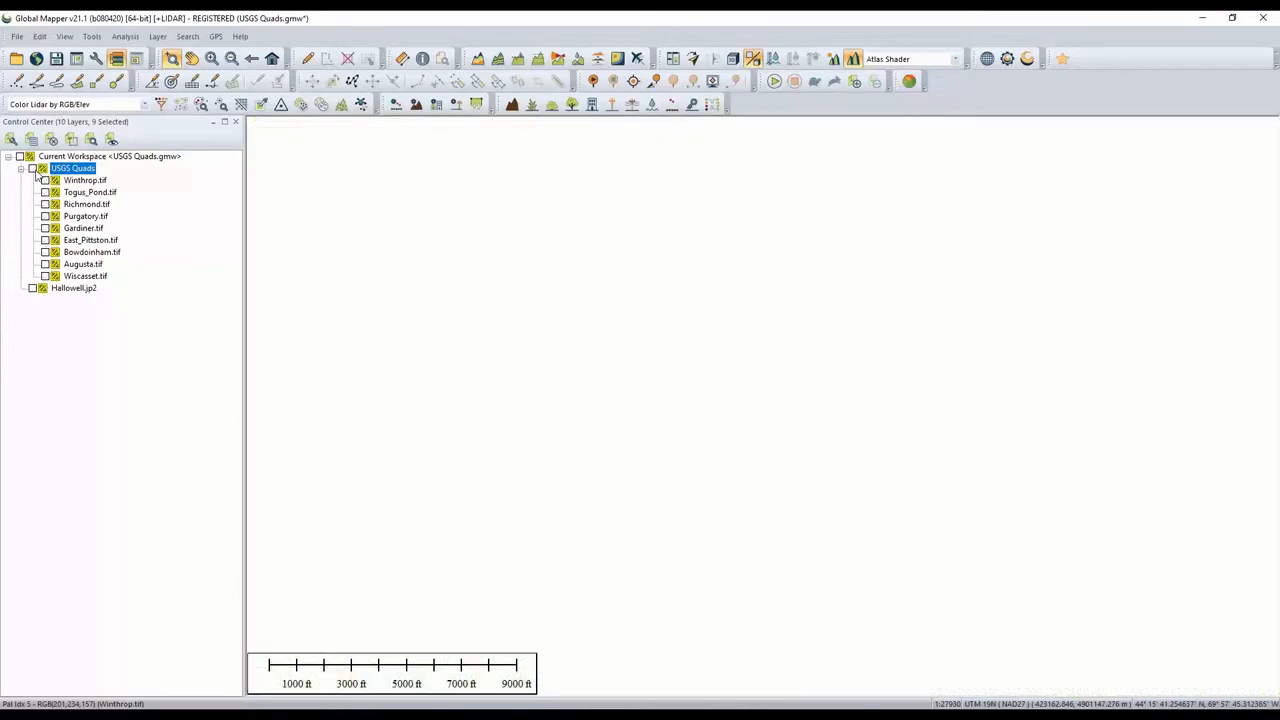
left_click(32, 288)
scroll(1150, 300, "down", 5)
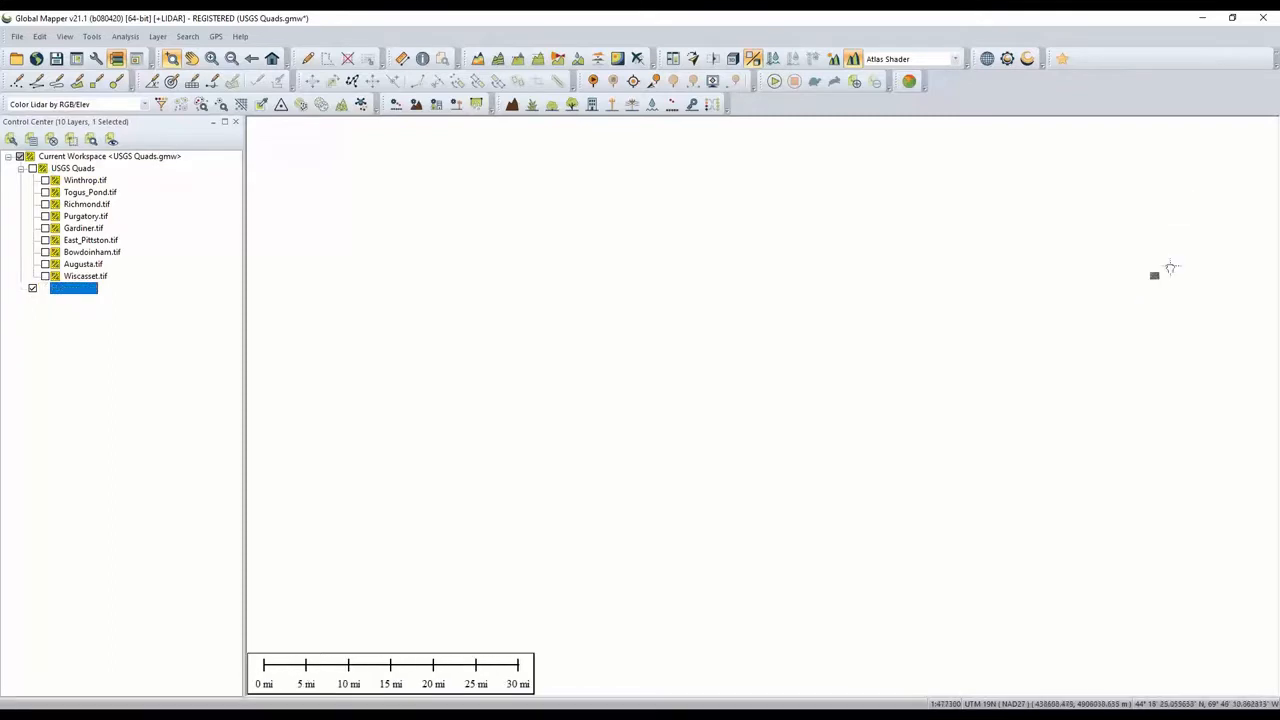
left_click_drag(1170, 268, 671, 383)
scroll(663, 403, "up", 6)
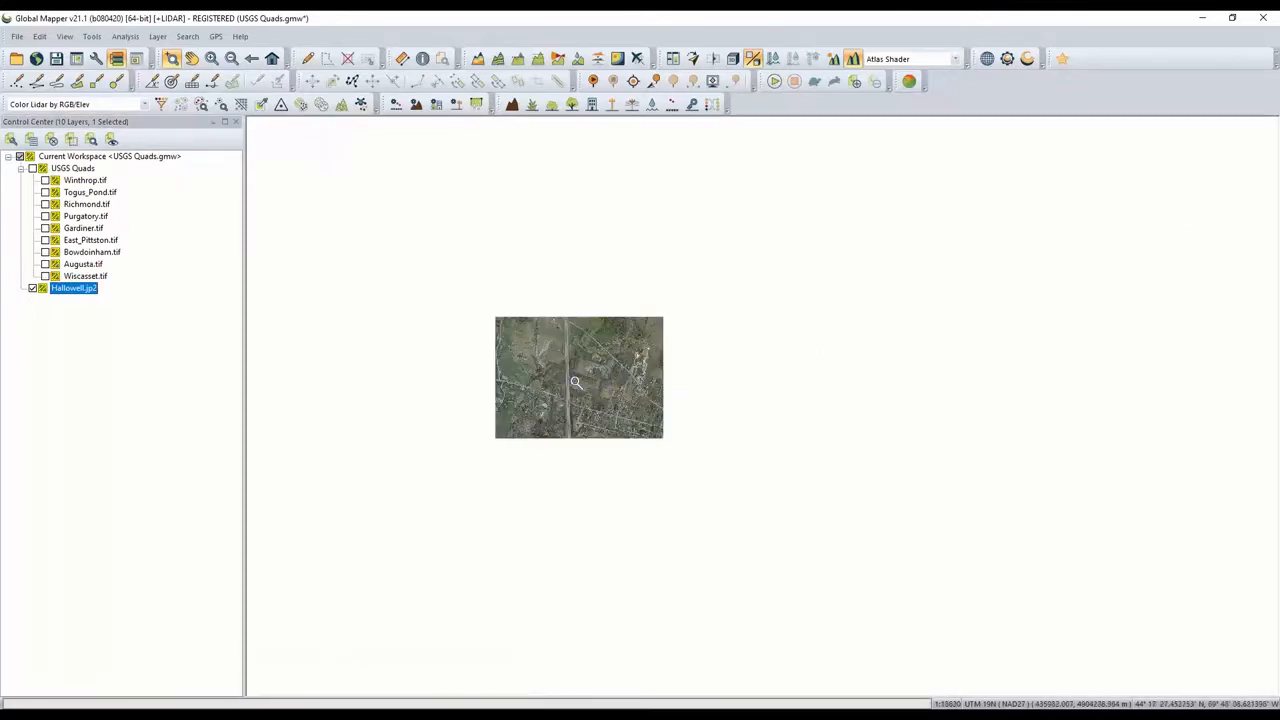
scroll(580, 380, "up", 2)
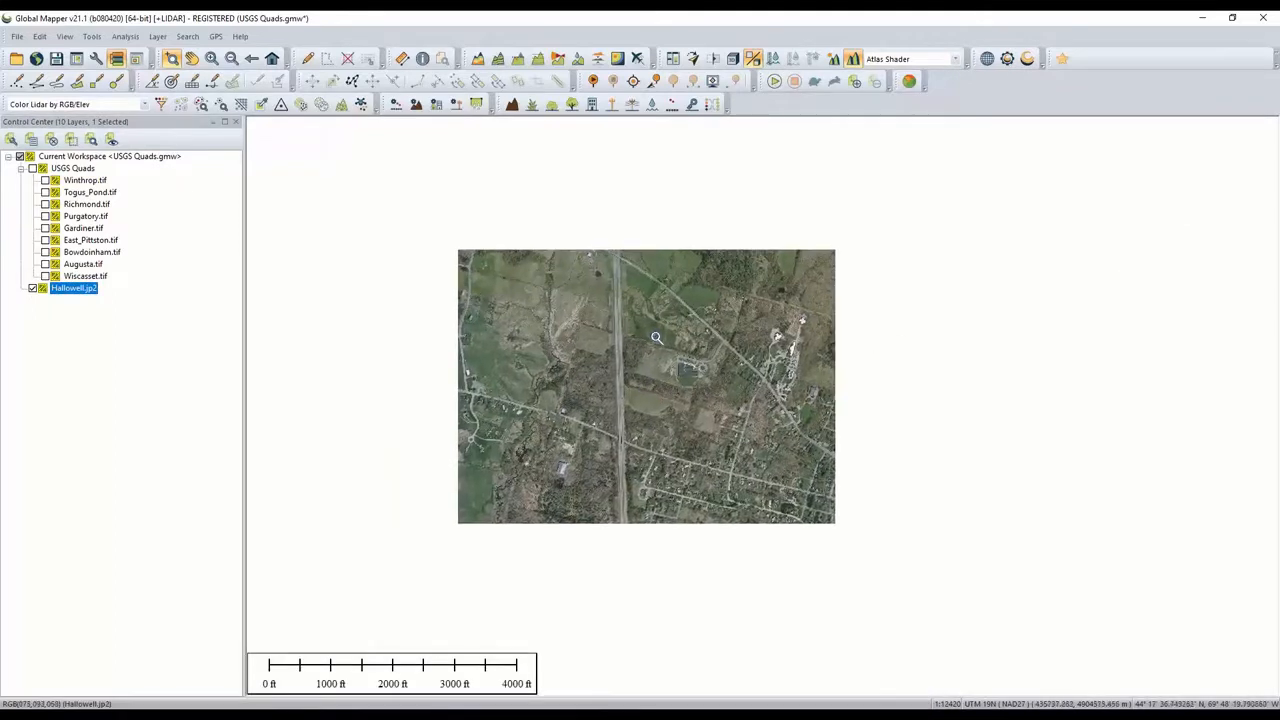
scroll(656, 336, "up", 1)
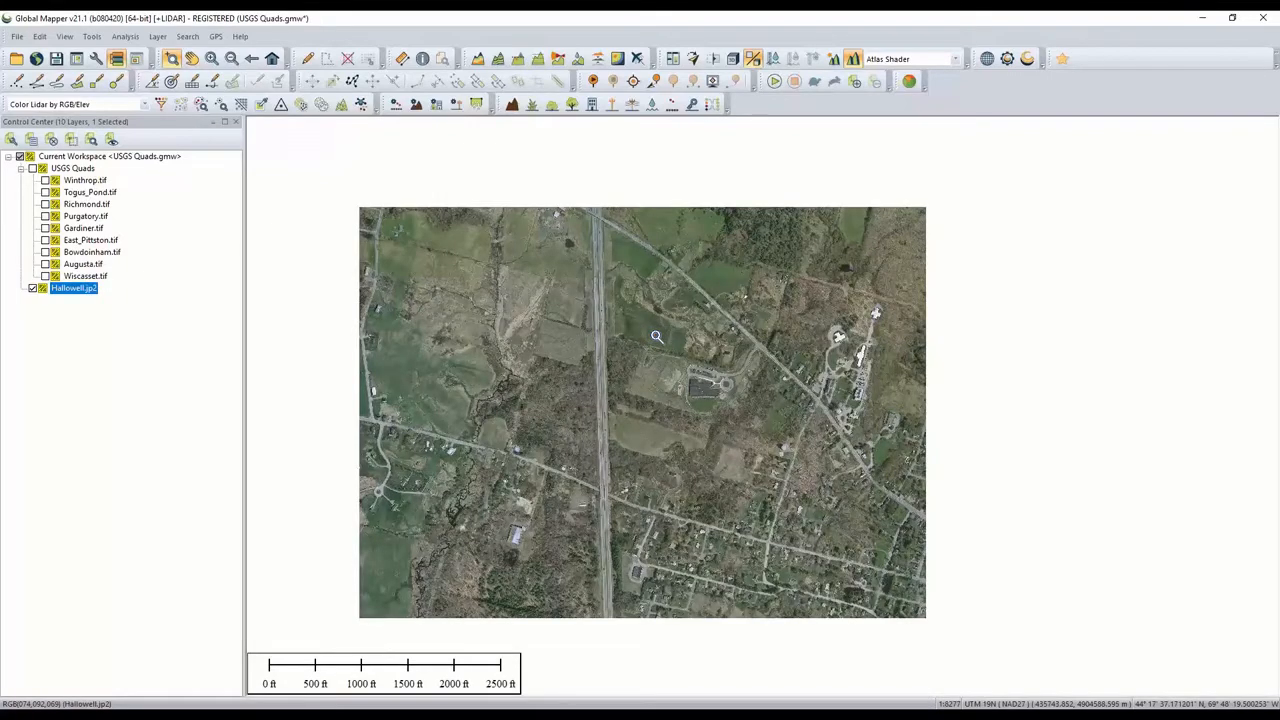
- Show the Augusta quad over the aerial image and enable transparency in its raster options
left_click(45, 264)
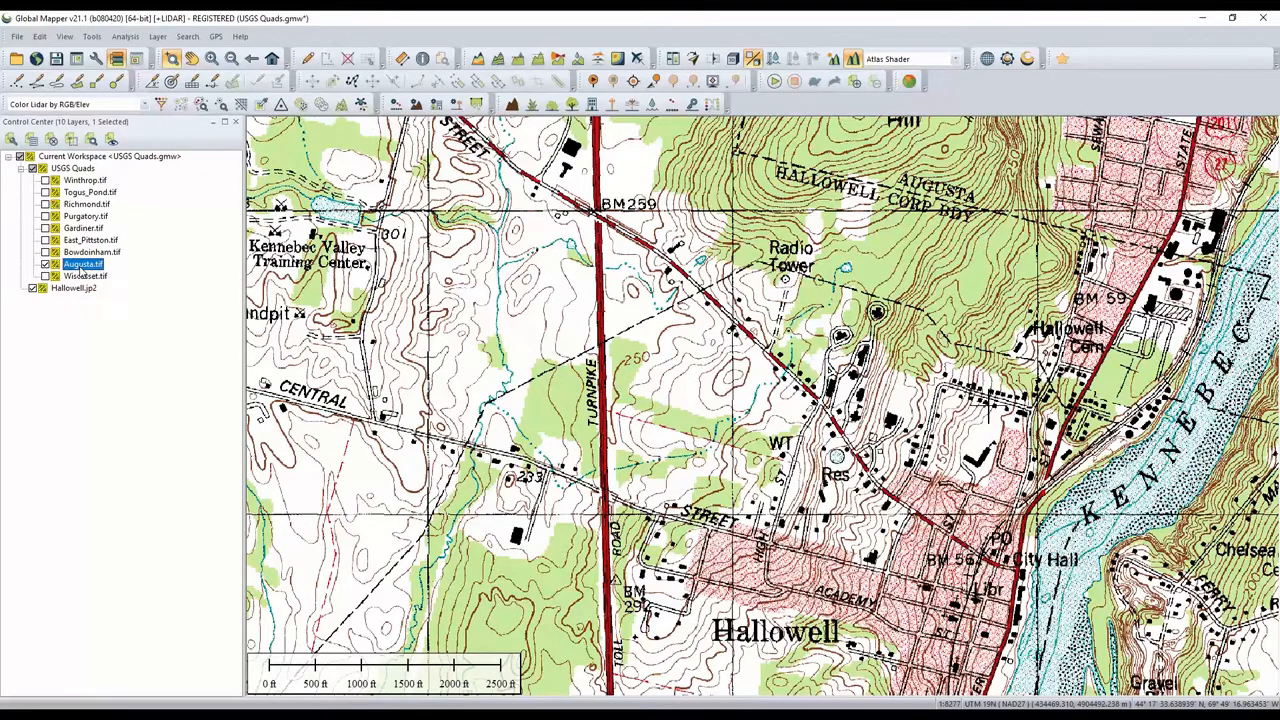
double_click(82, 270)
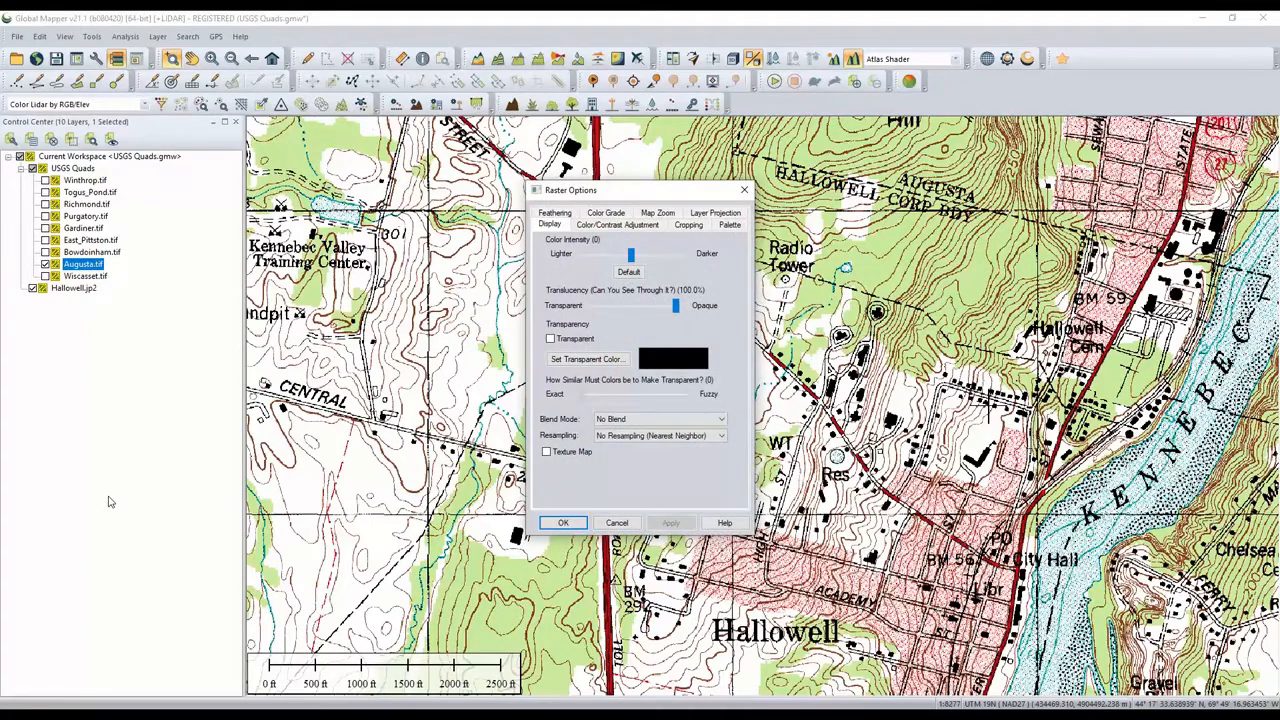
left_click(550, 339)
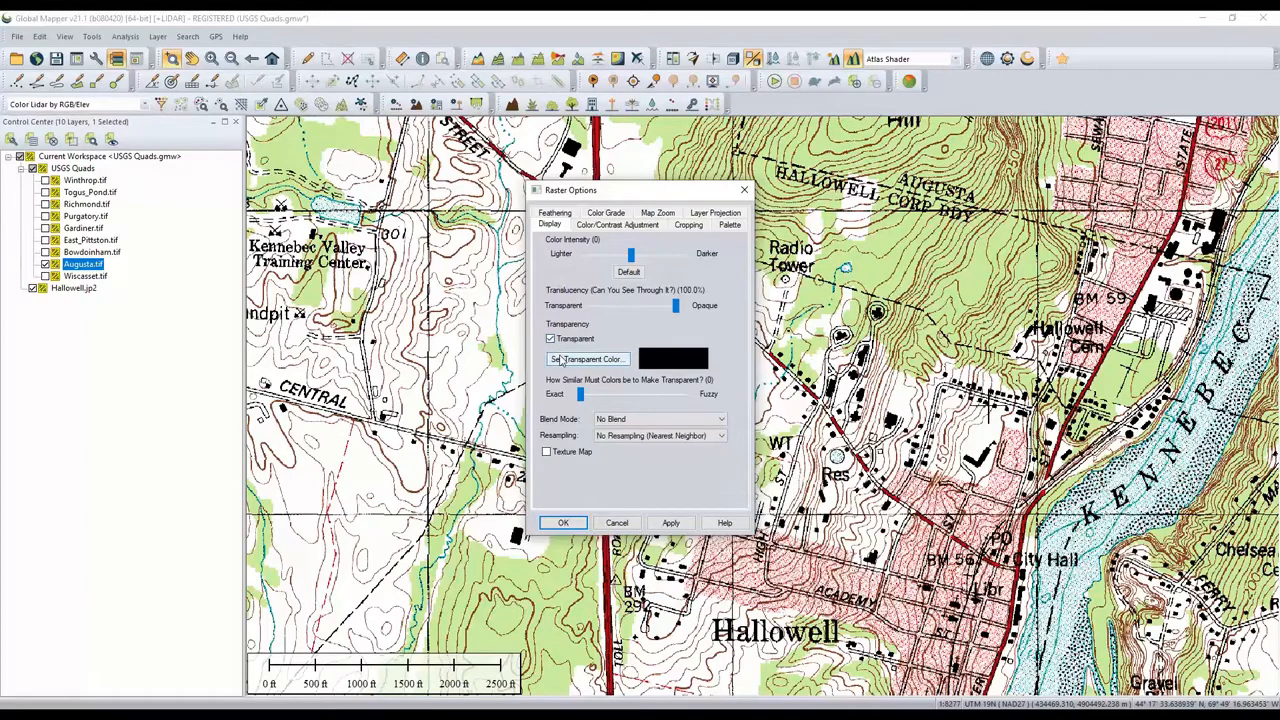
- Set the white and light green palette colors as the Augusta quad's transparent colors and apply the settings
left_click(561, 361)
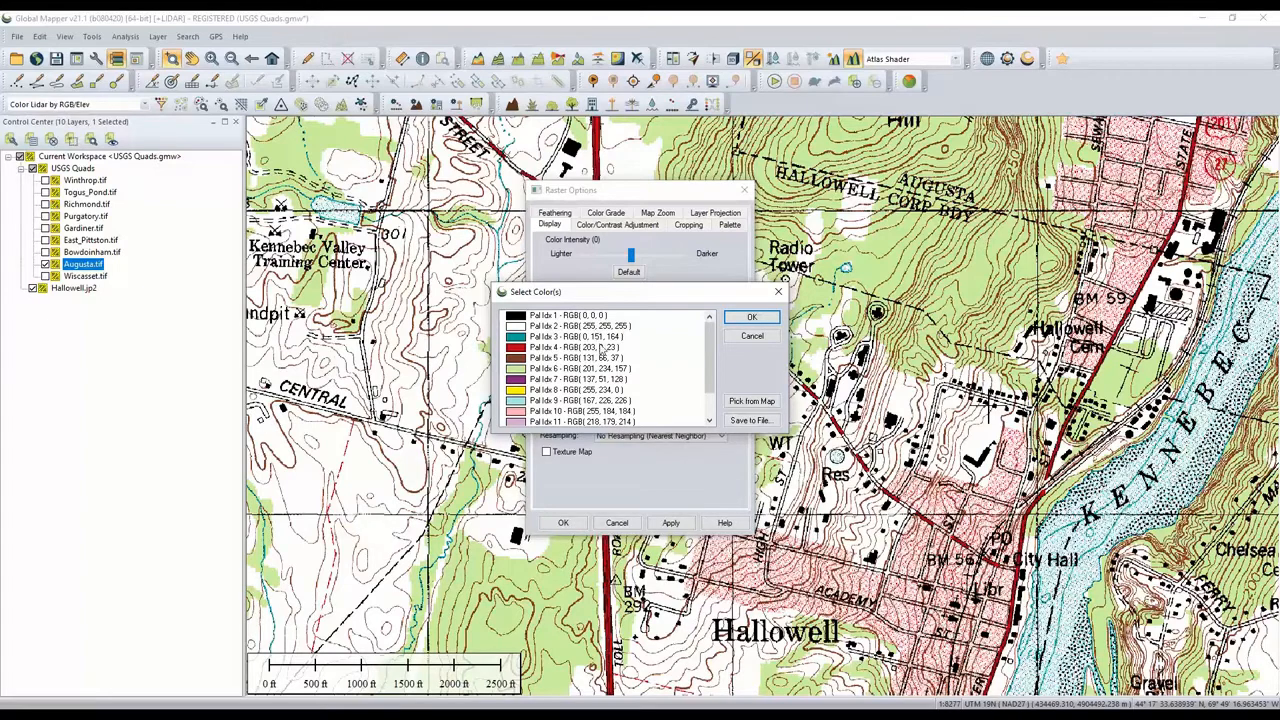
scroll(605, 352, "down", 2)
scroll(607, 355, "up", 1)
left_click(750, 402)
left_click(750, 340)
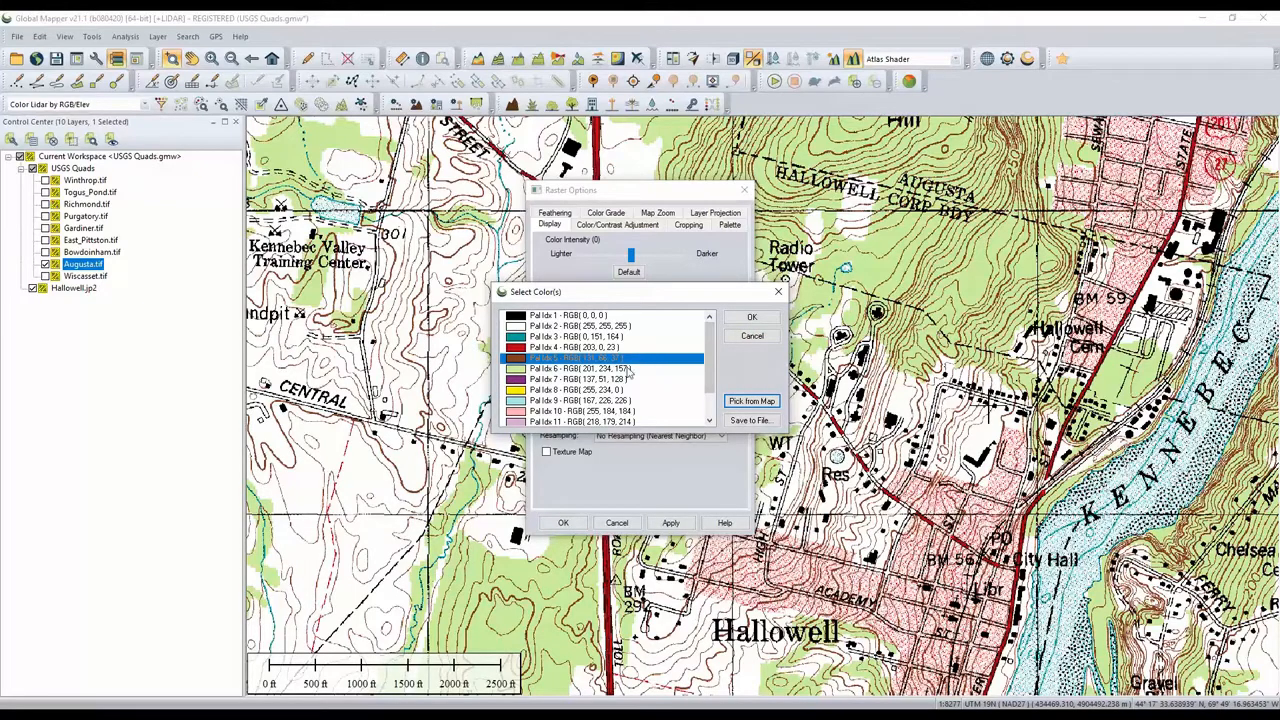
left_click(597, 327)
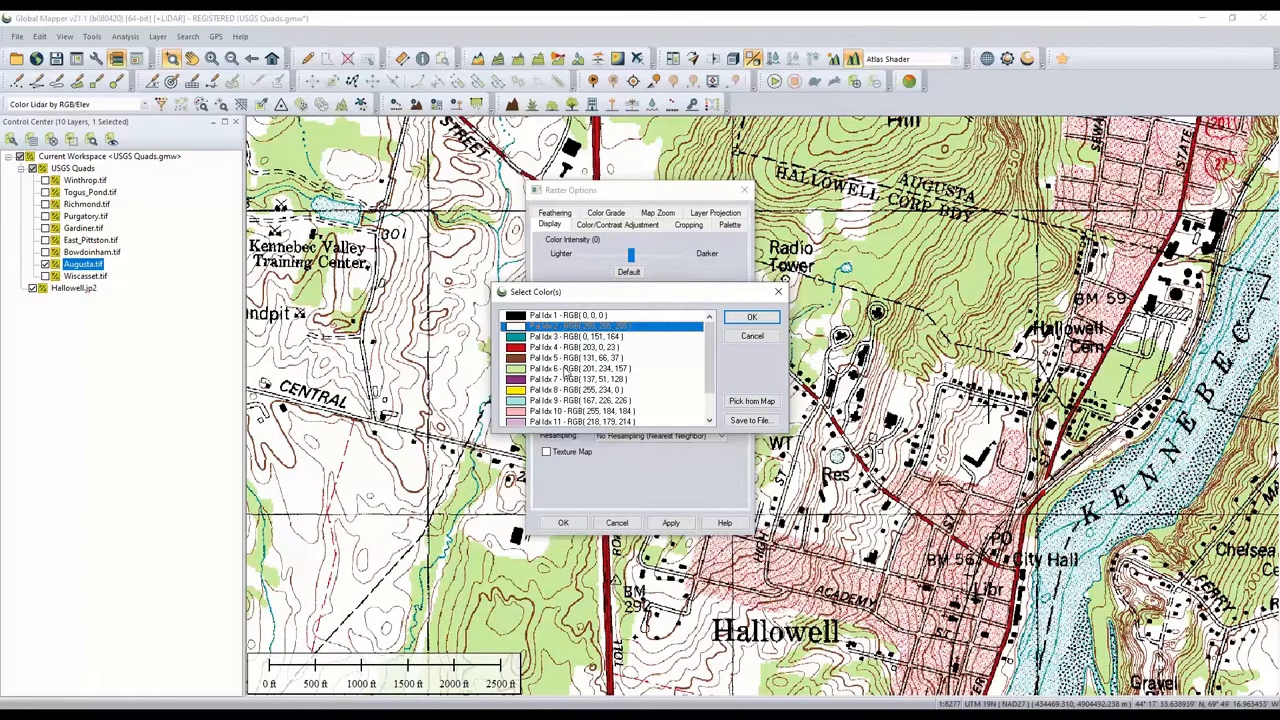
left_click(566, 373, "ctrl")
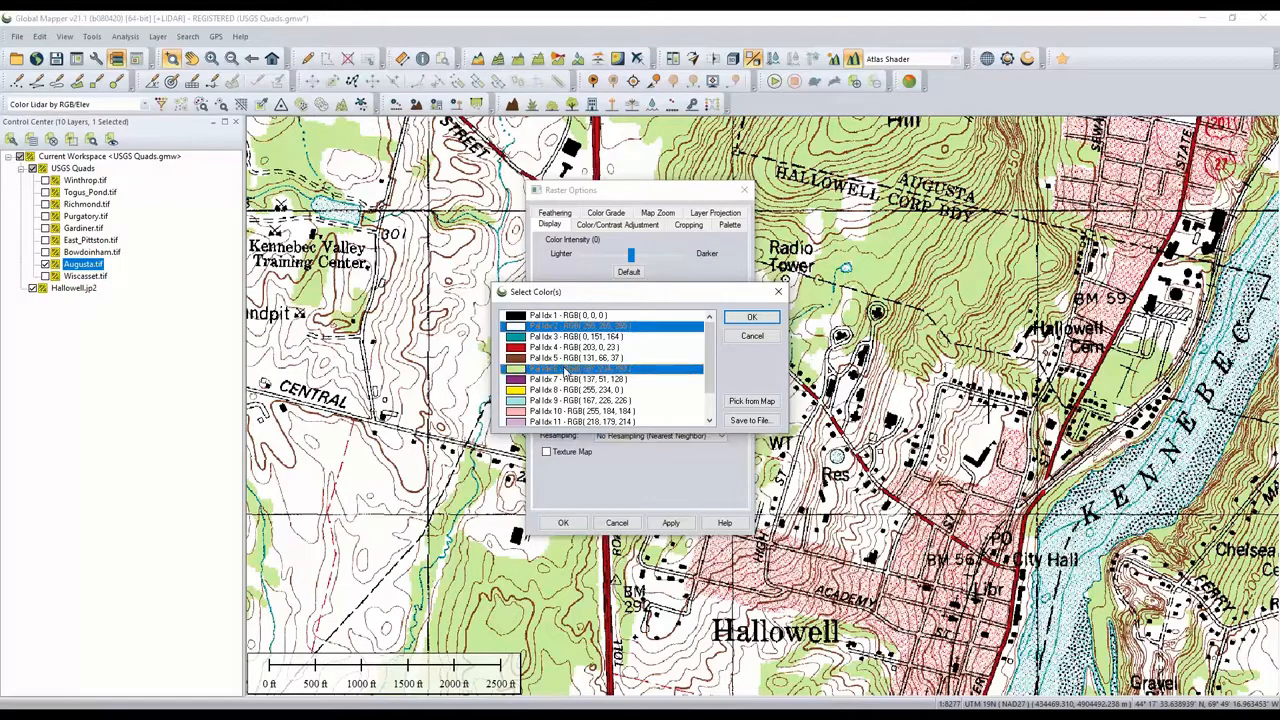
scroll(597, 388, "down", 3)
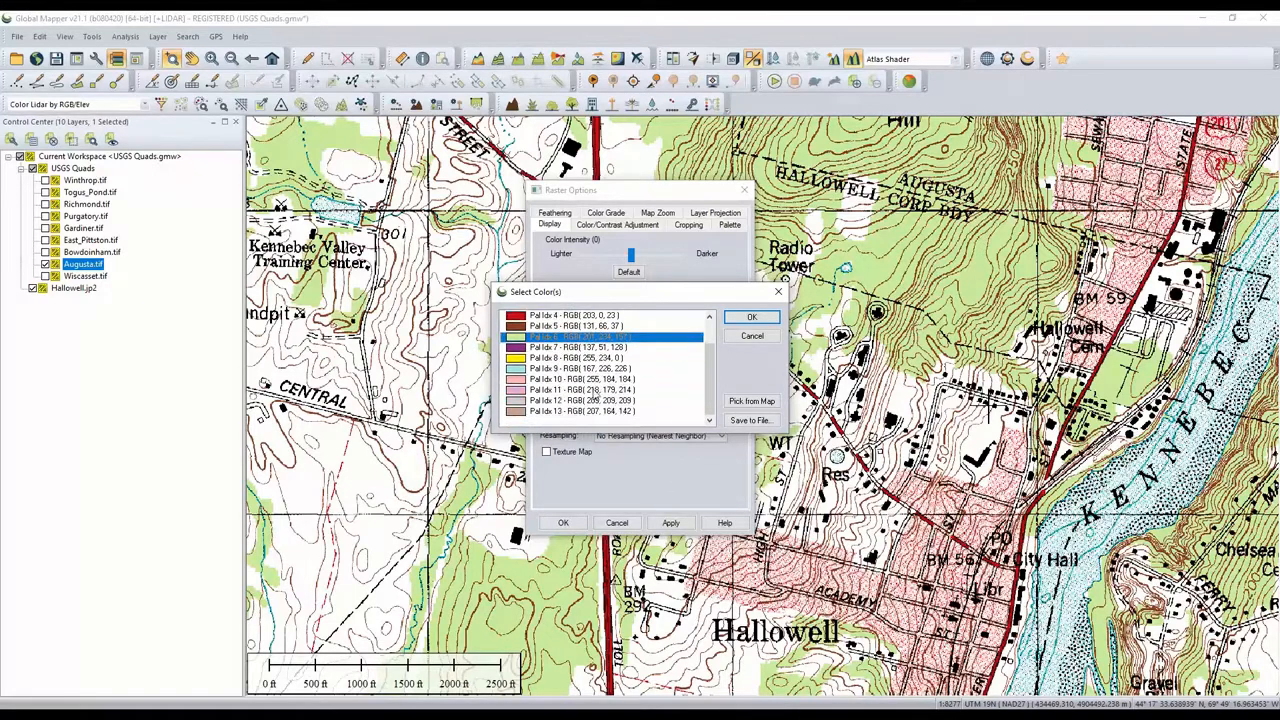
scroll(592, 388, "up", 3)
left_click(579, 347)
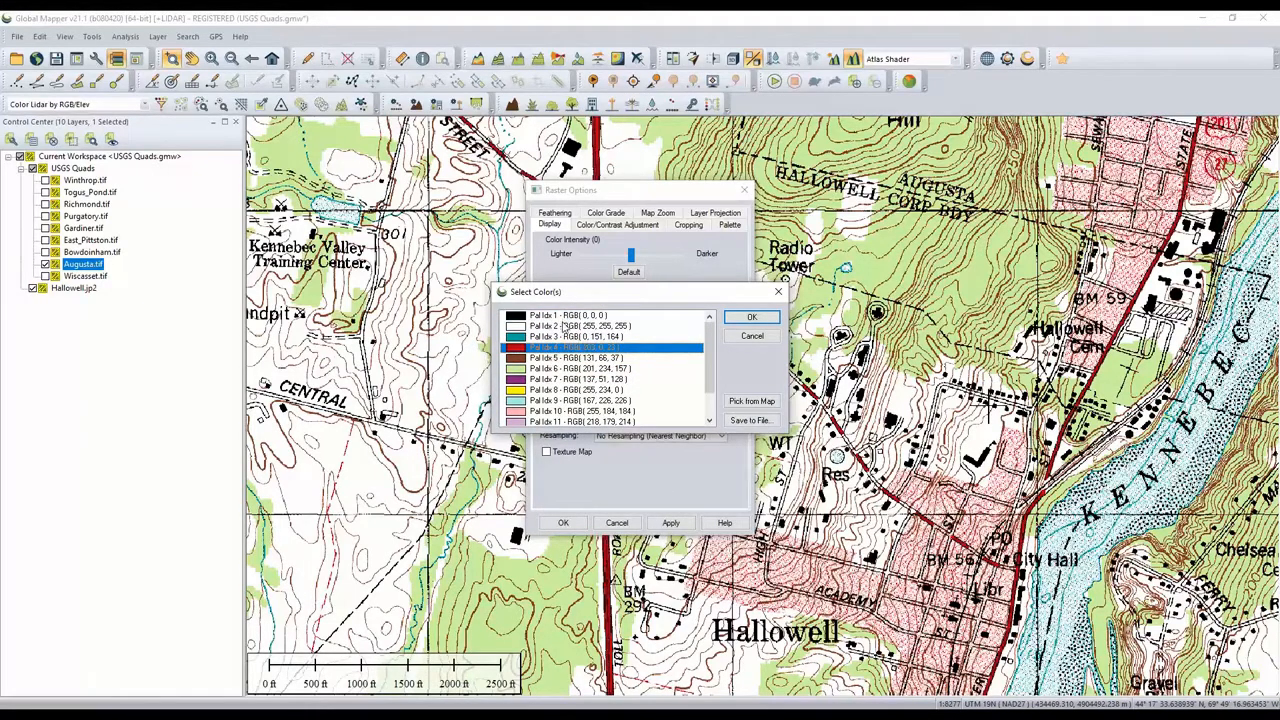
left_click(566, 326)
left_click(560, 372, "ctrl")
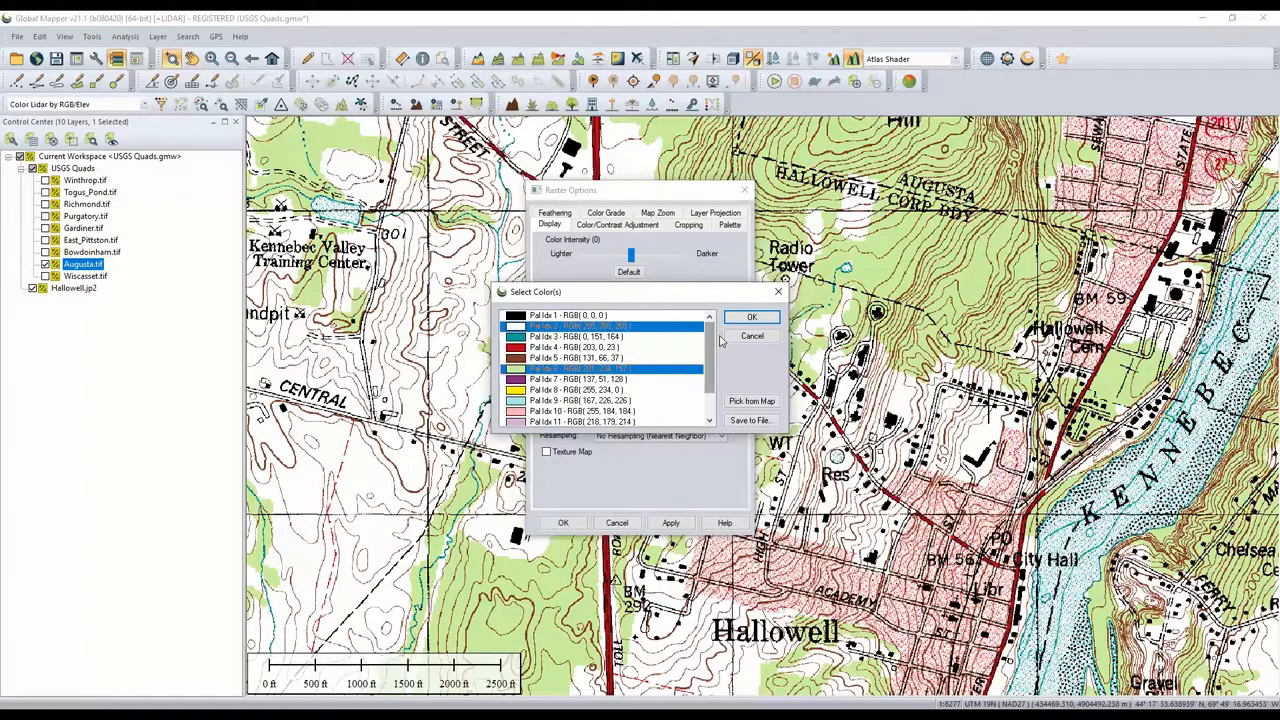
left_click(751, 317)
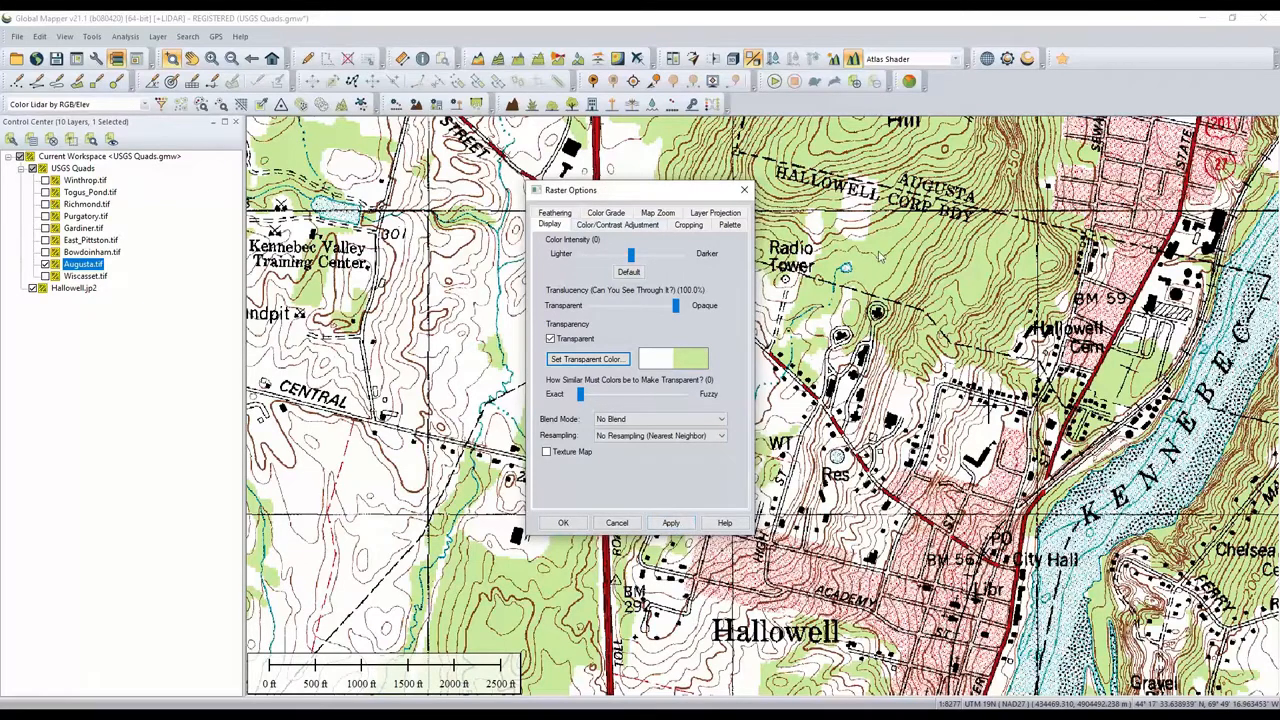
left_click(679, 524)
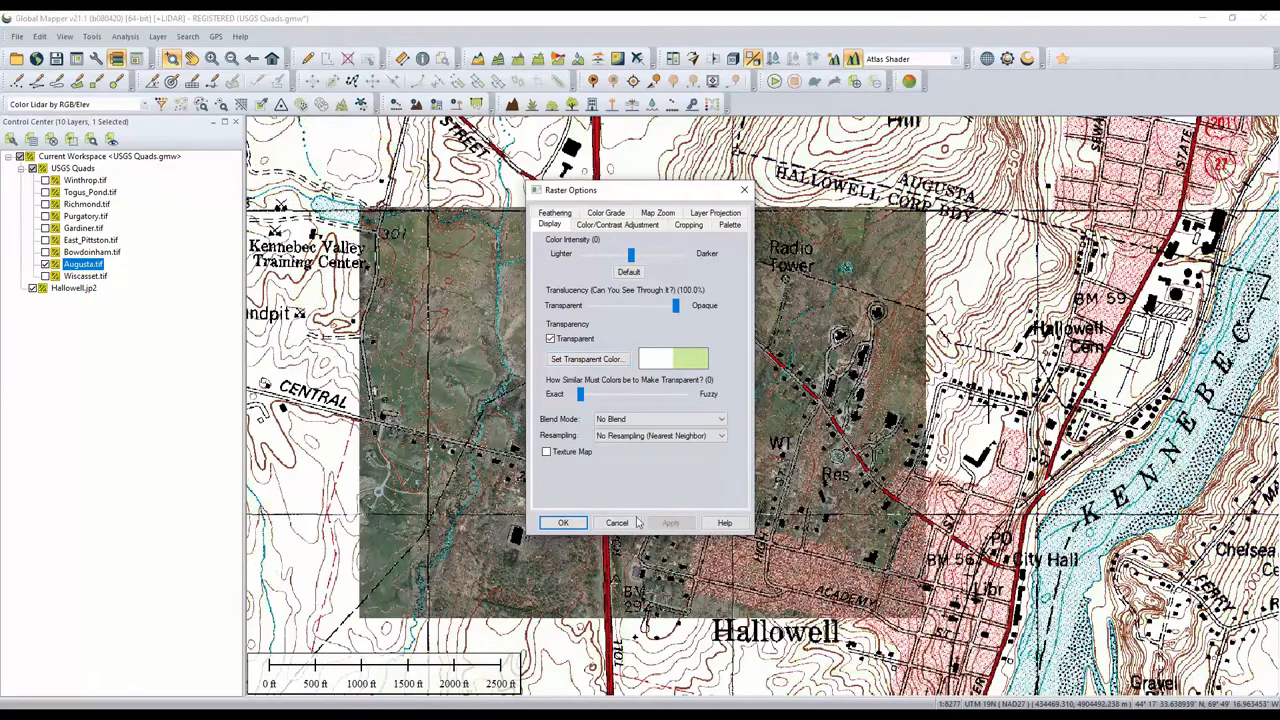
left_click(563, 523)
- Examine the aerial imagery showing through the Augusta quad's transparent areas
scroll(673, 434, "up", 1)
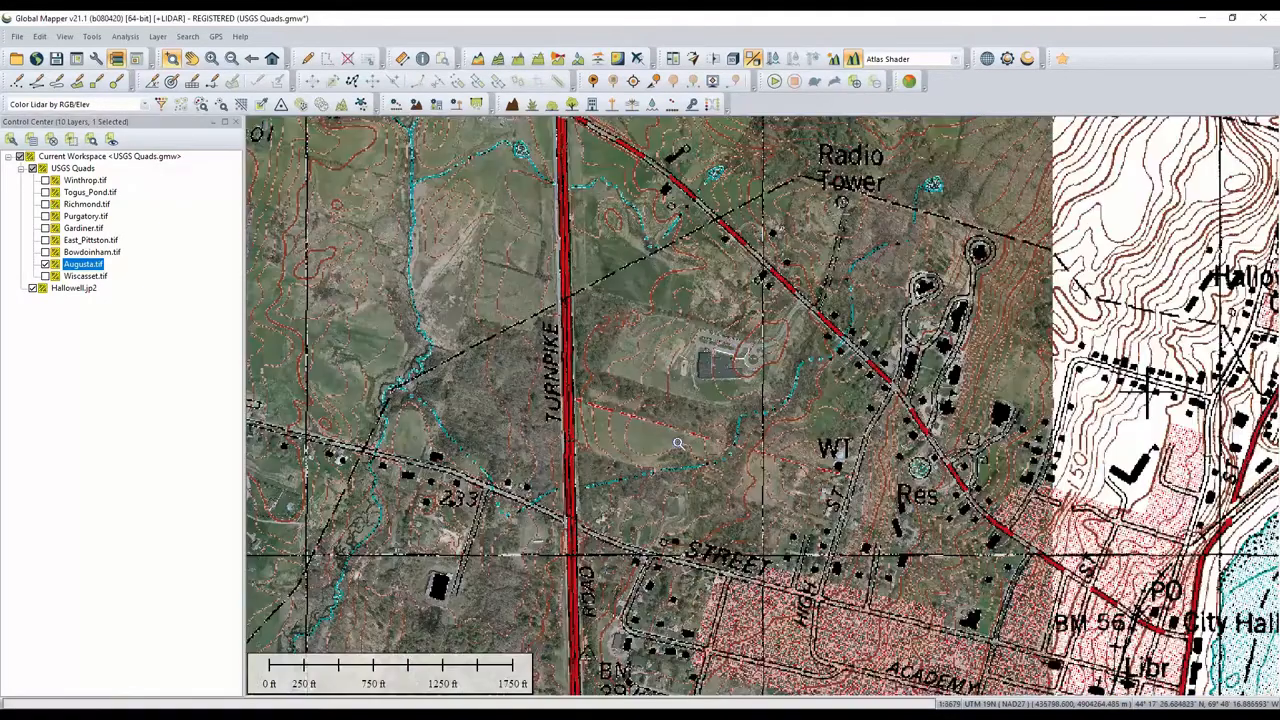
scroll(690, 492, "up", 1)
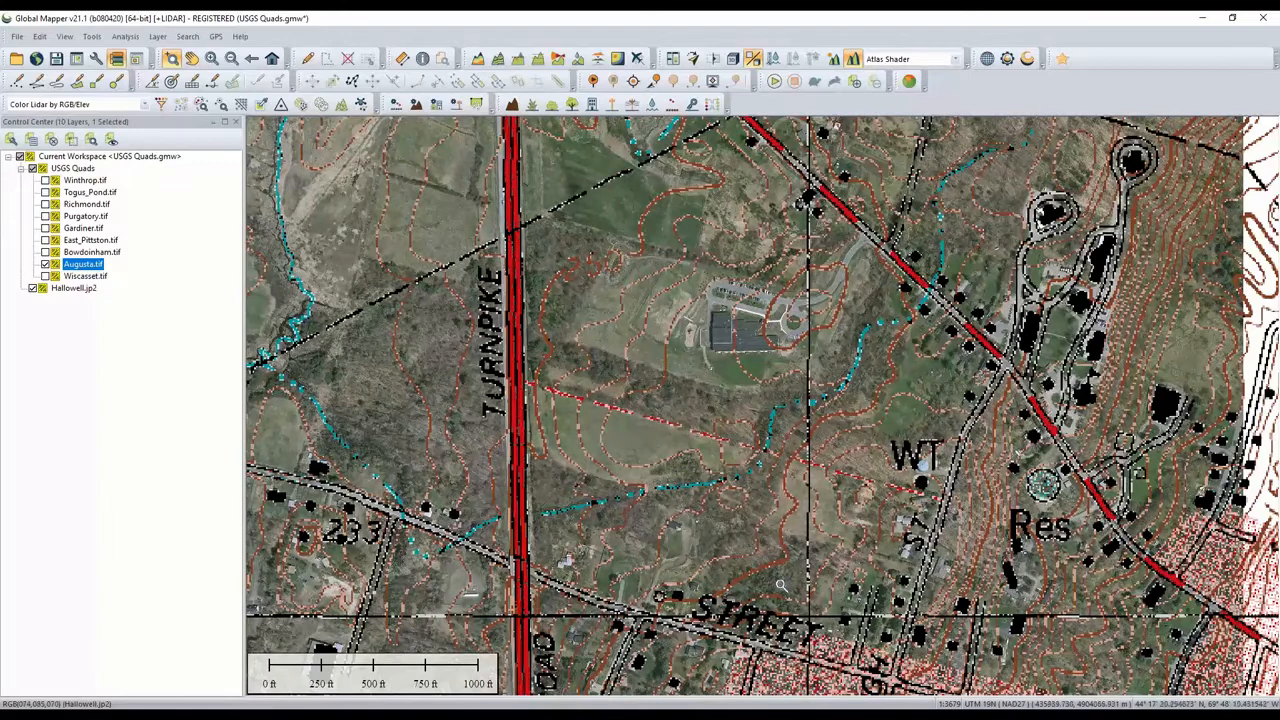
left_click_drag(899, 559, 892, 485)
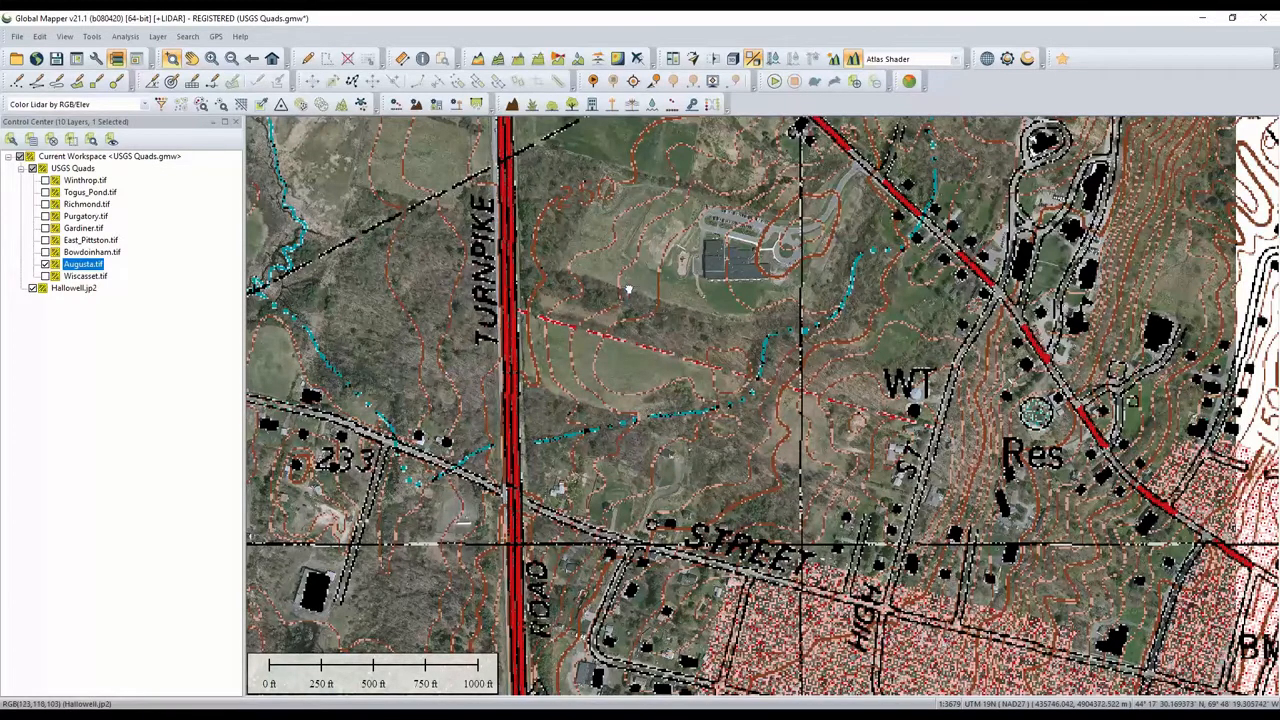
left_click_drag(630, 292, 613, 423)
left_click_drag(609, 303, 611, 392)
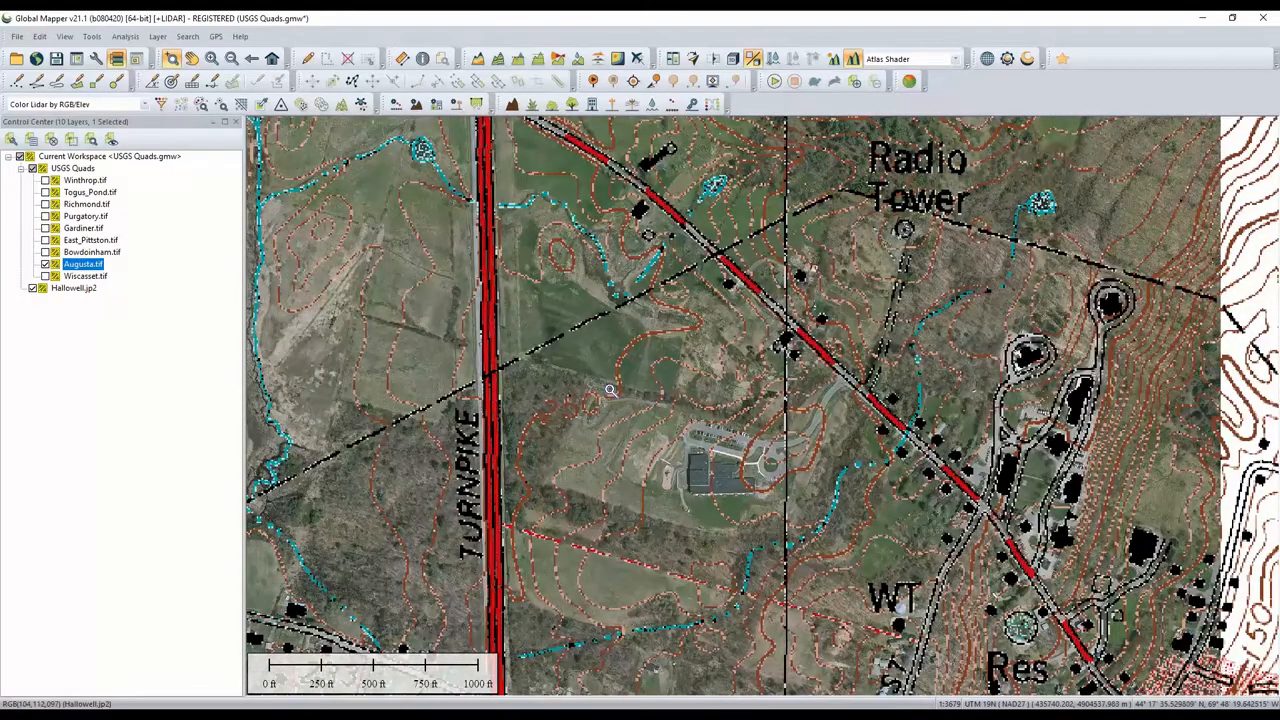
- Turn off transparency on the Augusta quad and apply the change
double_click(84, 266)
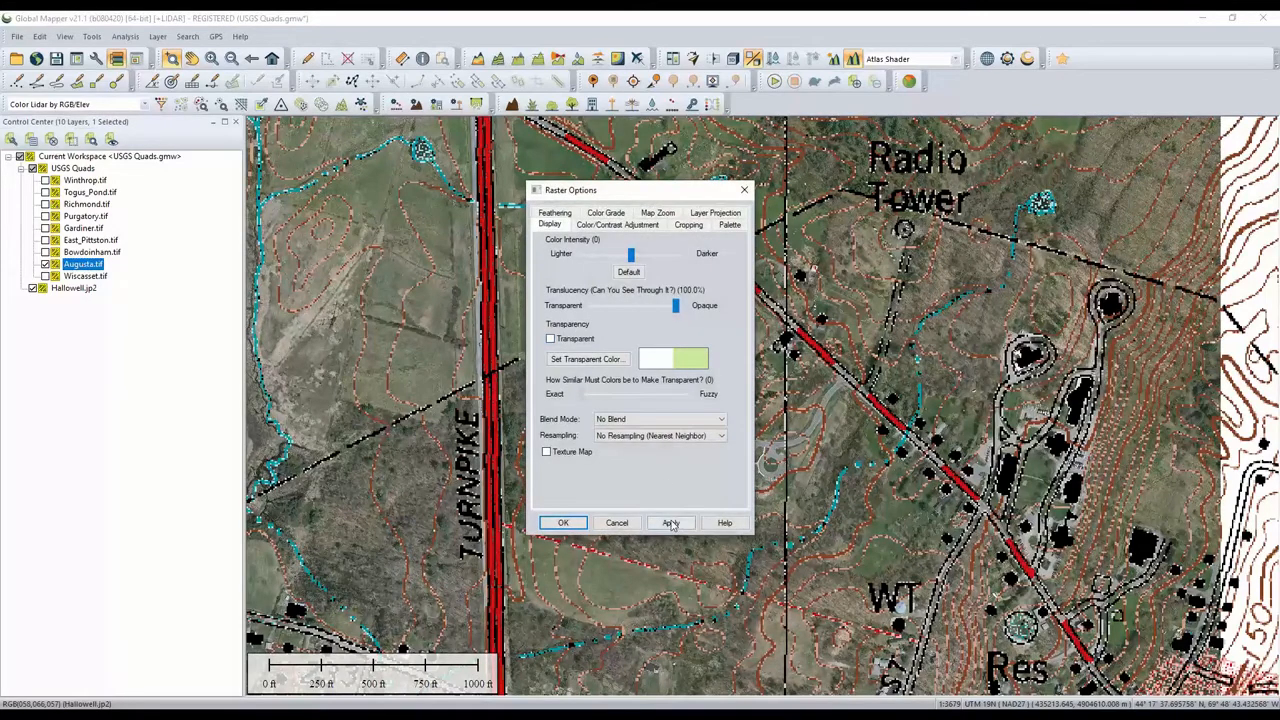
left_click(670, 523)
left_click(563, 523)
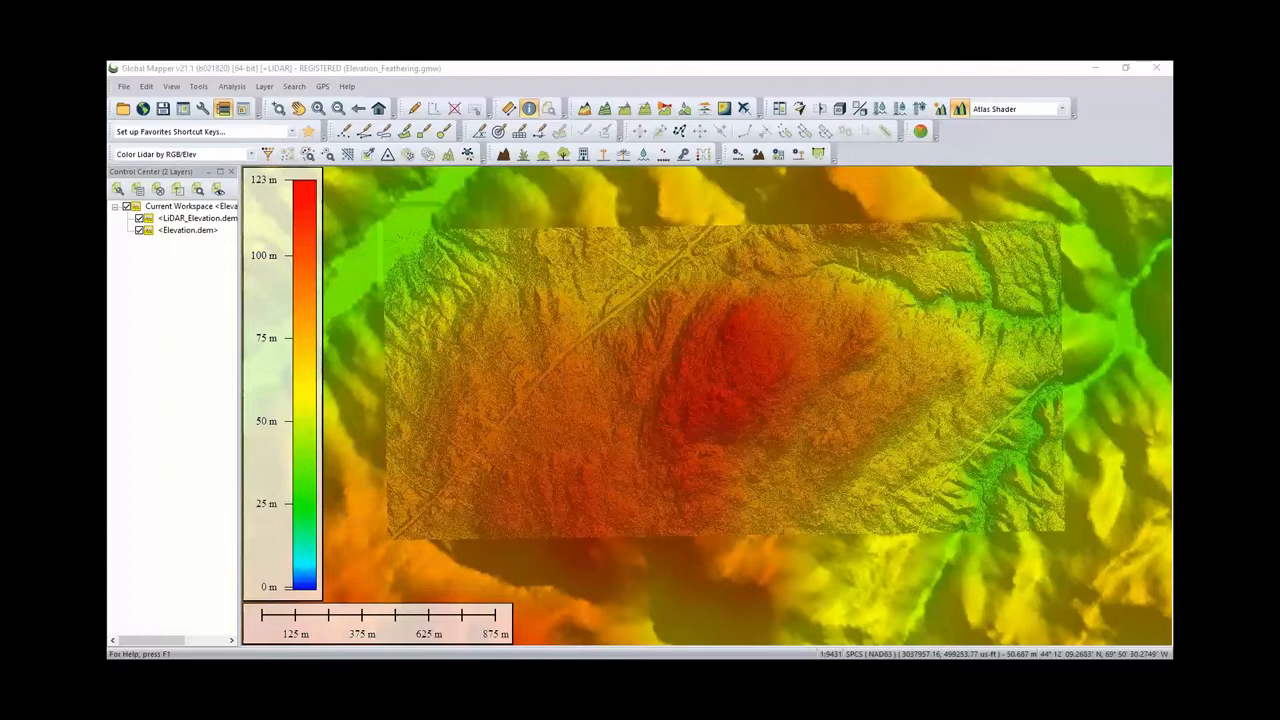
- Try to run an analysis toolbar tool on the elevation layers and dismiss the warning
left_click(583, 85)
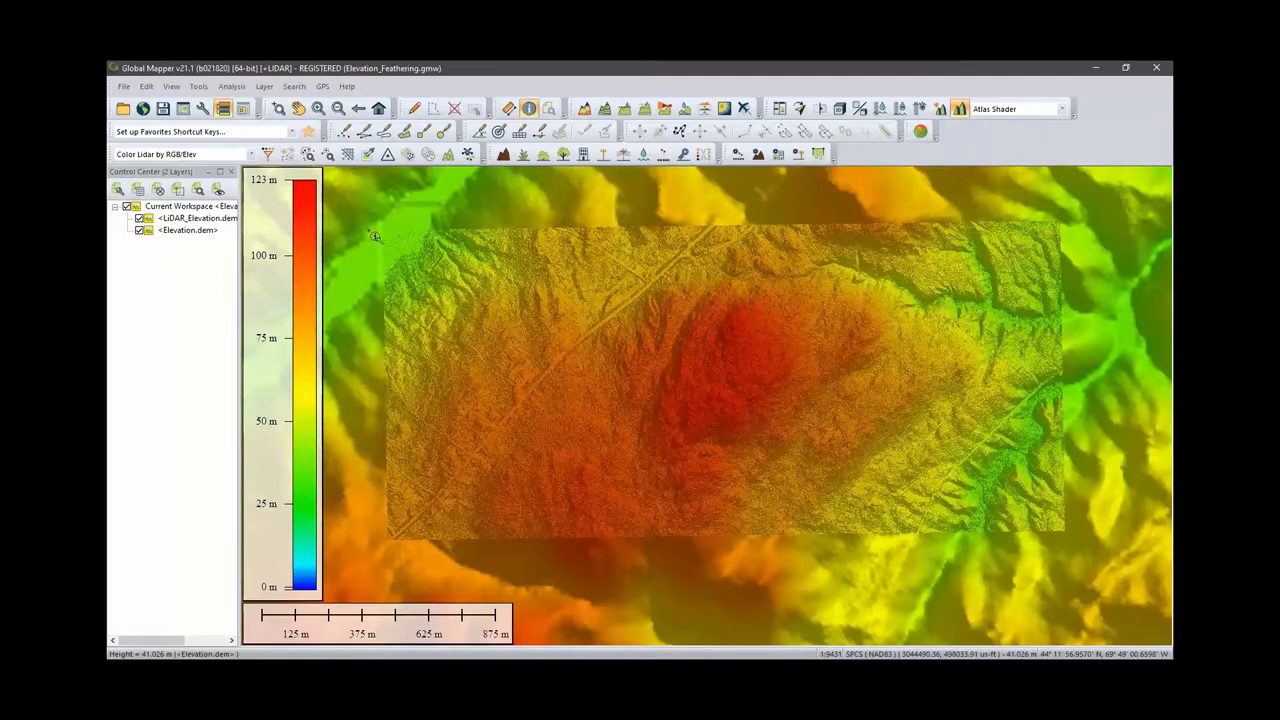
left_click(583, 108)
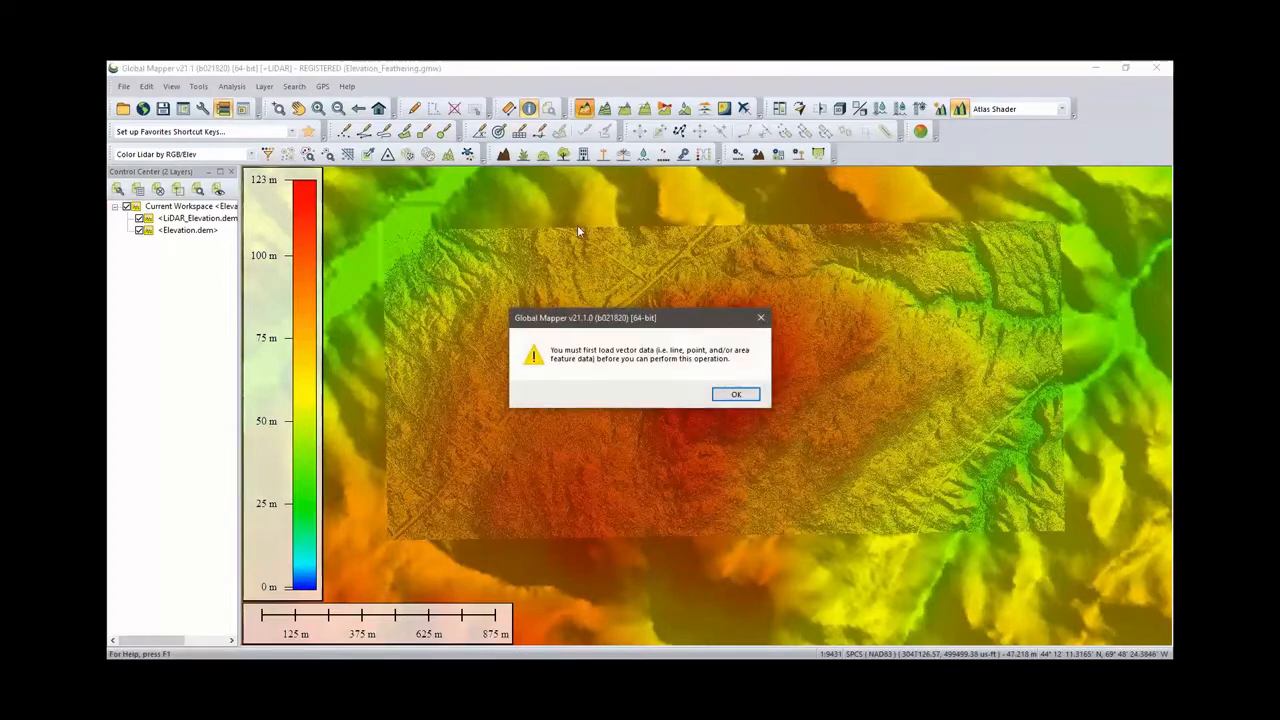
left_click(736, 396)
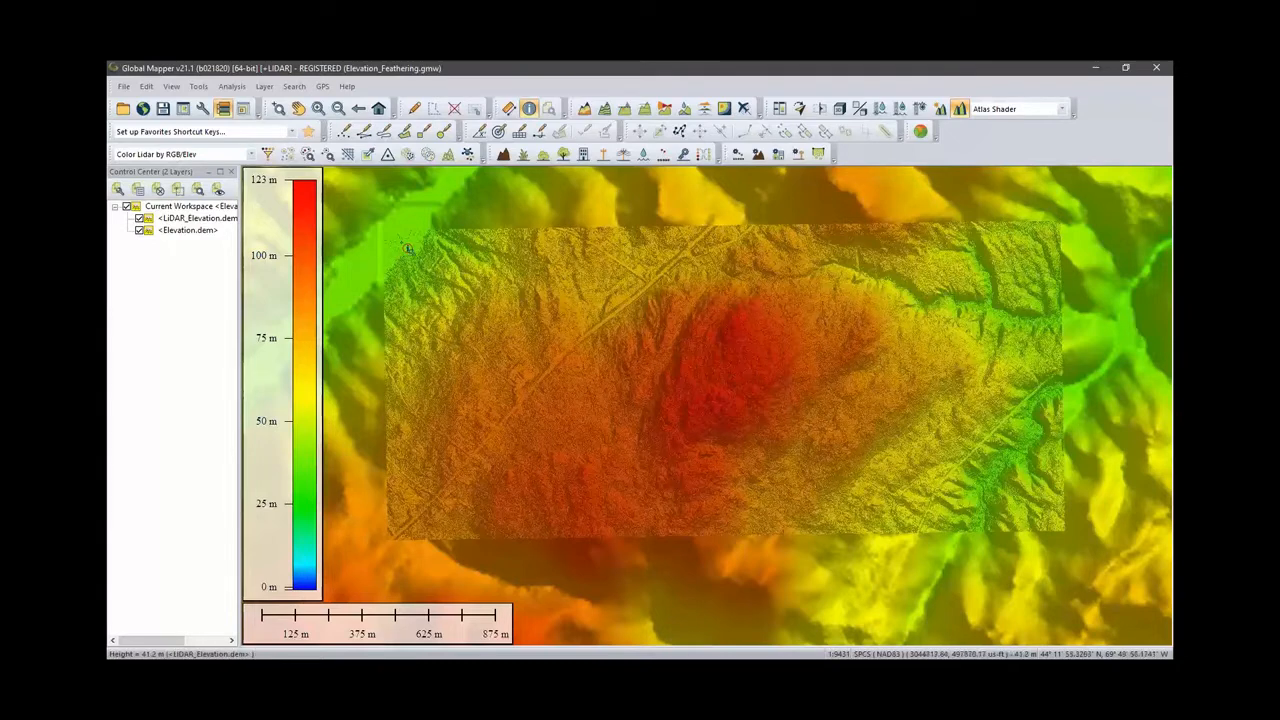
- Open the Combine/Compare Terrain Layers options, review the available operations, and cancel the dialog
left_click(708, 115)
left_click(708, 115)
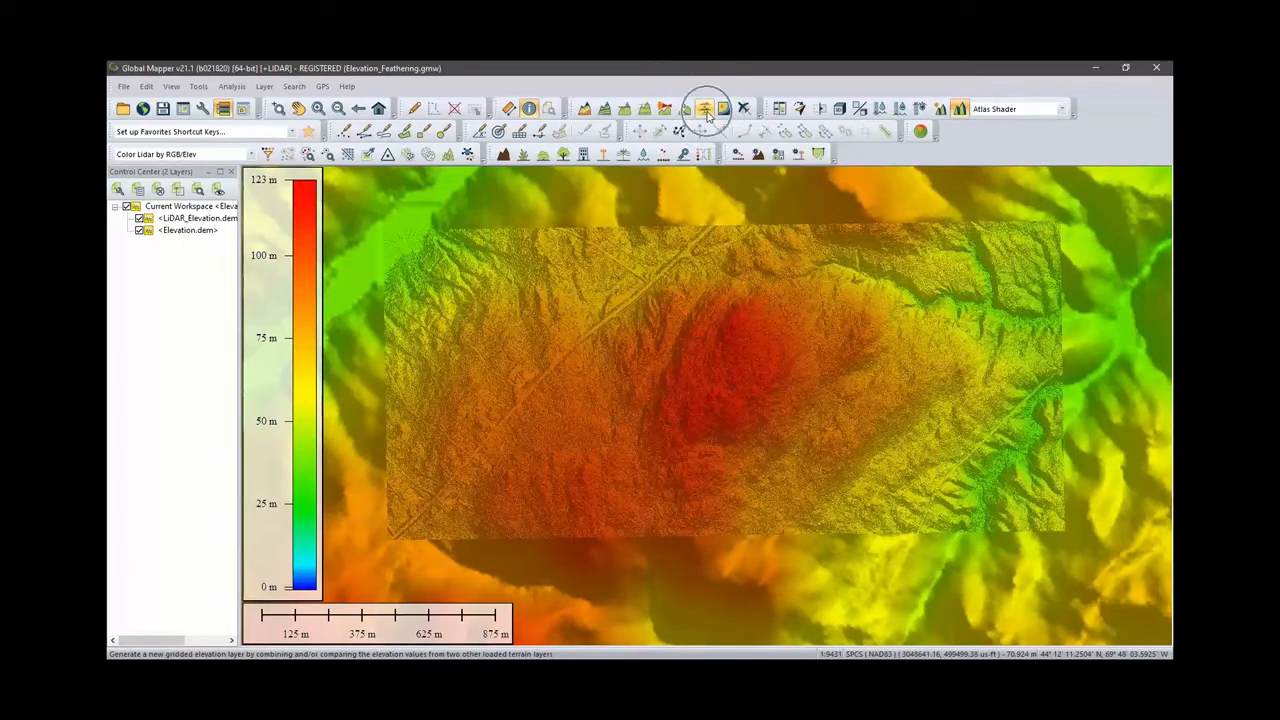
left_click(708, 115)
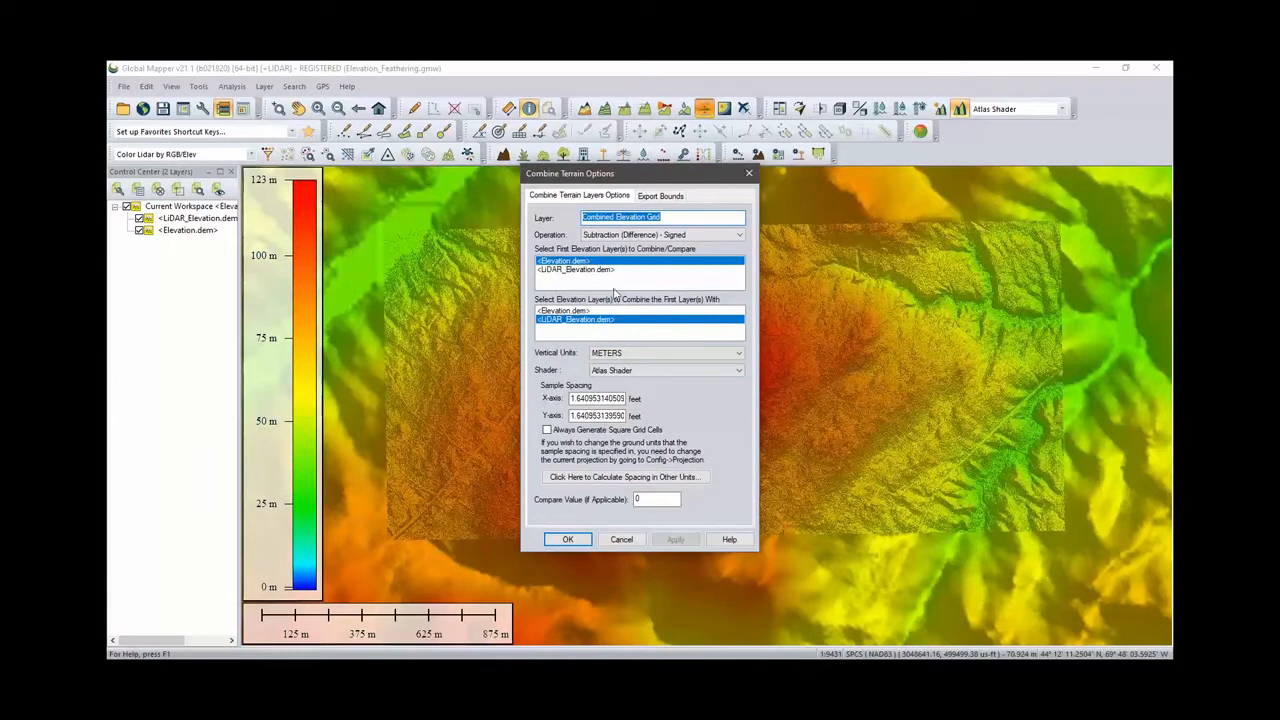
left_click(642, 236)
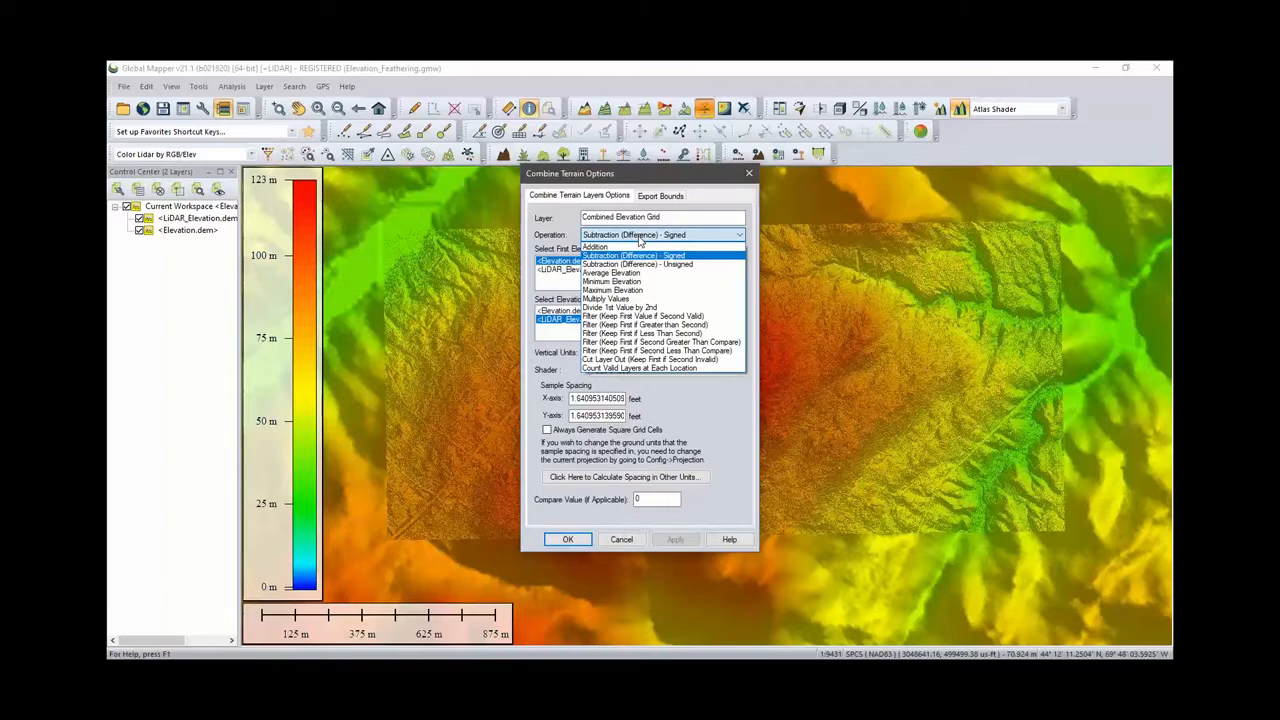
left_click(641, 238)
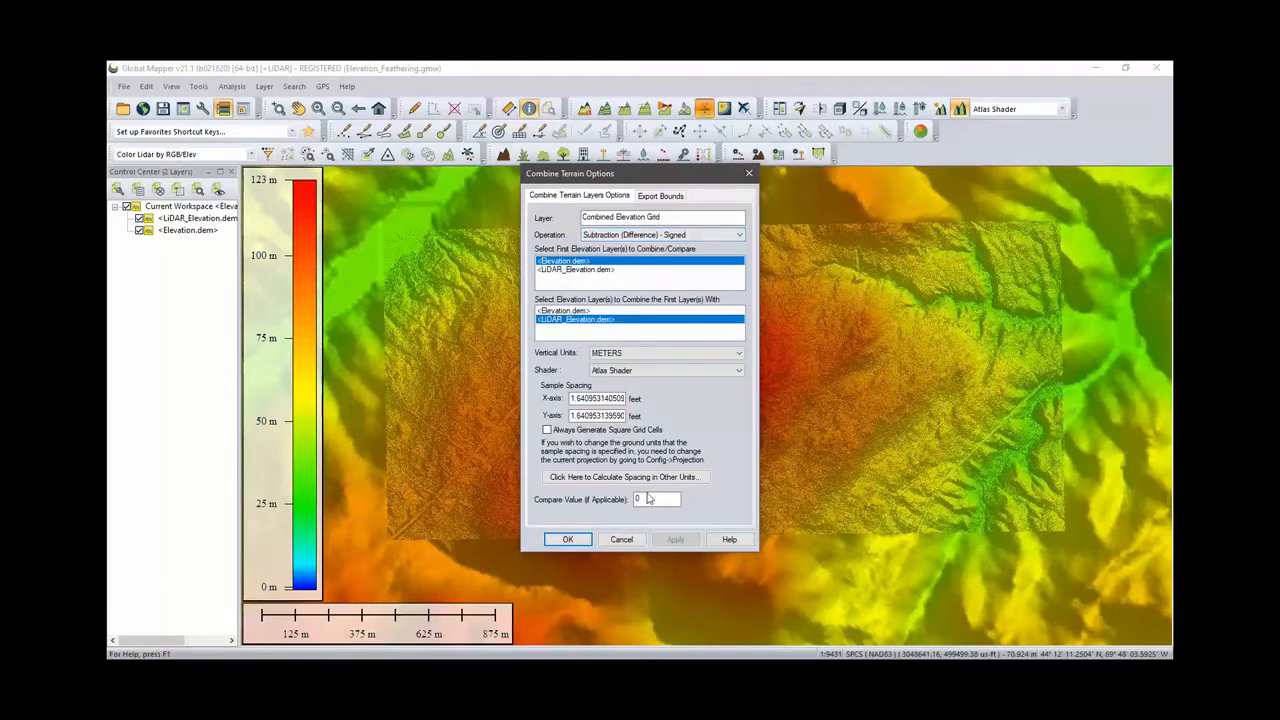
left_click(624, 541)
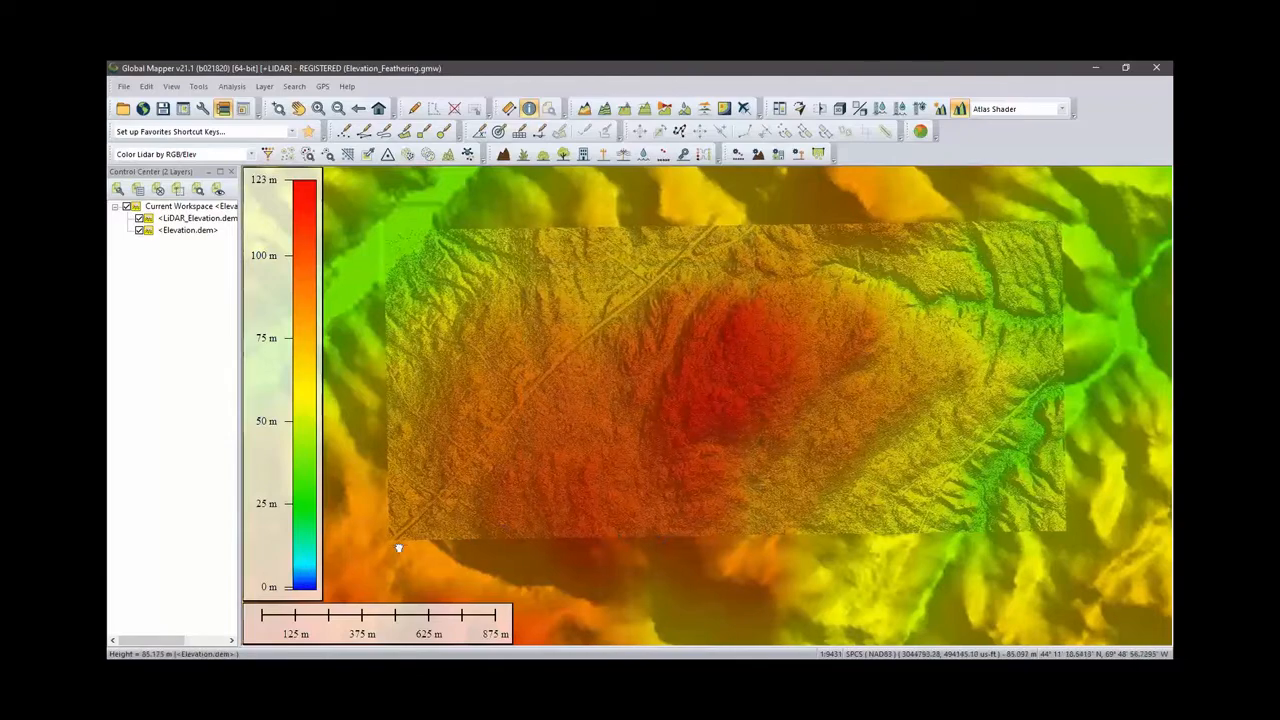
- Open the 3D view and orbit around the boundary between the LiDAR and base elevation layers, then close it
left_click_drag(394, 541, 577, 488)
scroll(577, 488, "up", 5)
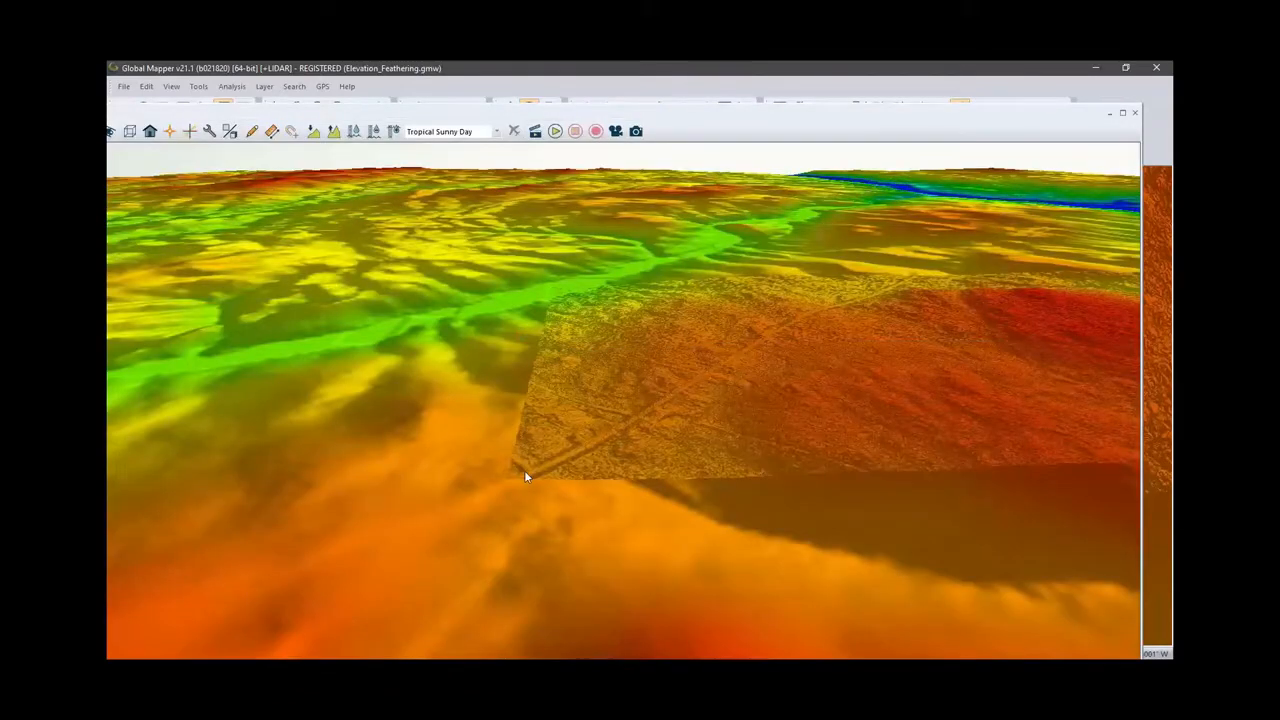
left_click_drag(524, 477, 290, 540)
left_click_drag(410, 435, 284, 533)
scroll(388, 420, "down", 3)
left_click_drag(388, 420, 157, 528)
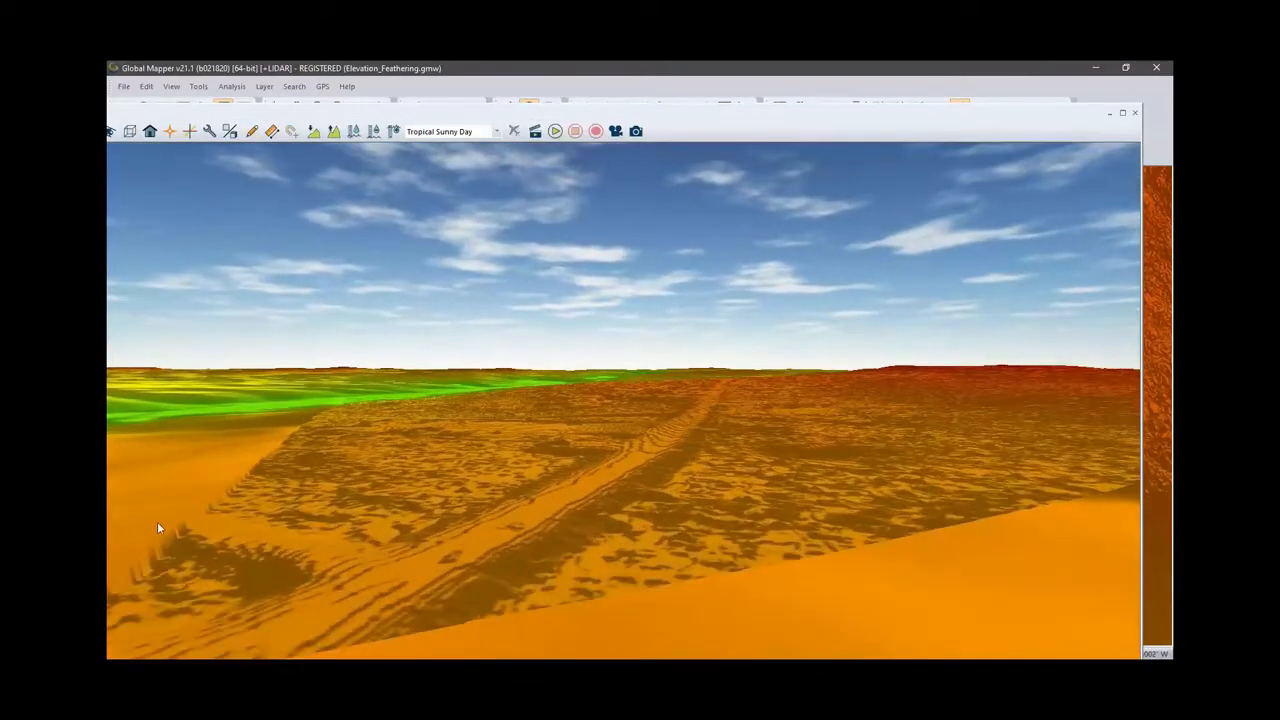
left_click(331, 132)
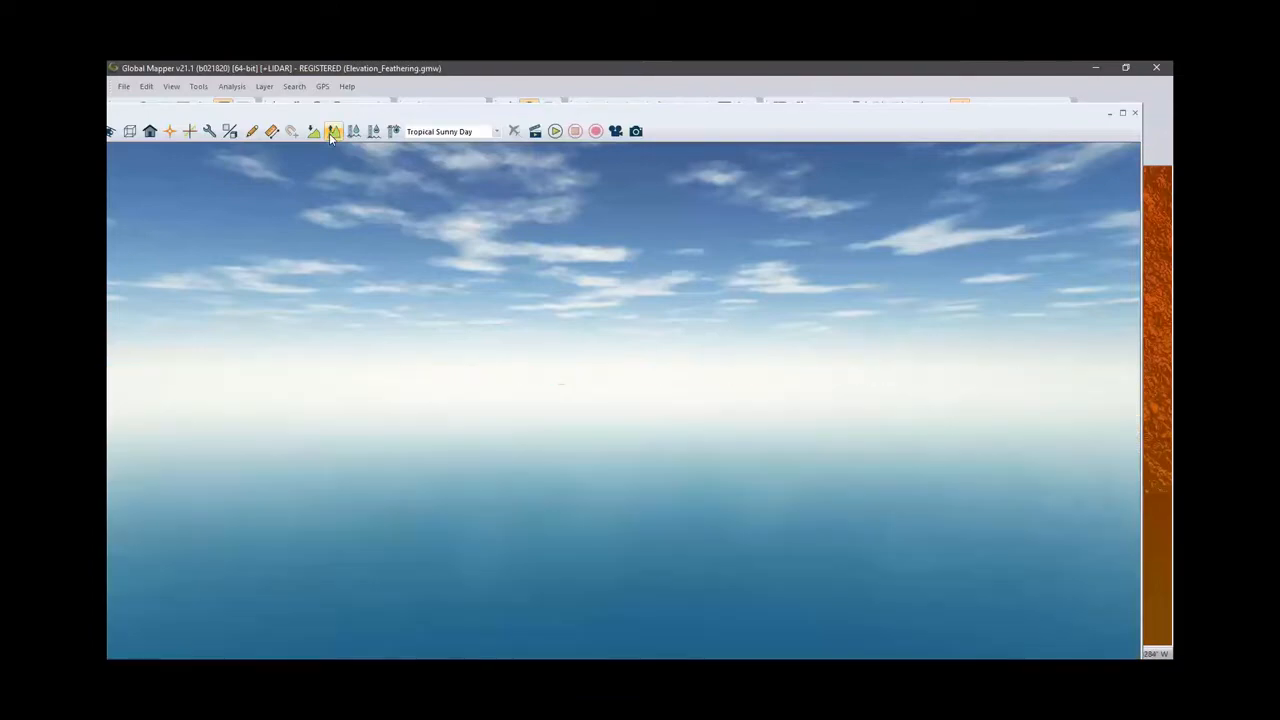
left_click_drag(212, 455, 278, 475)
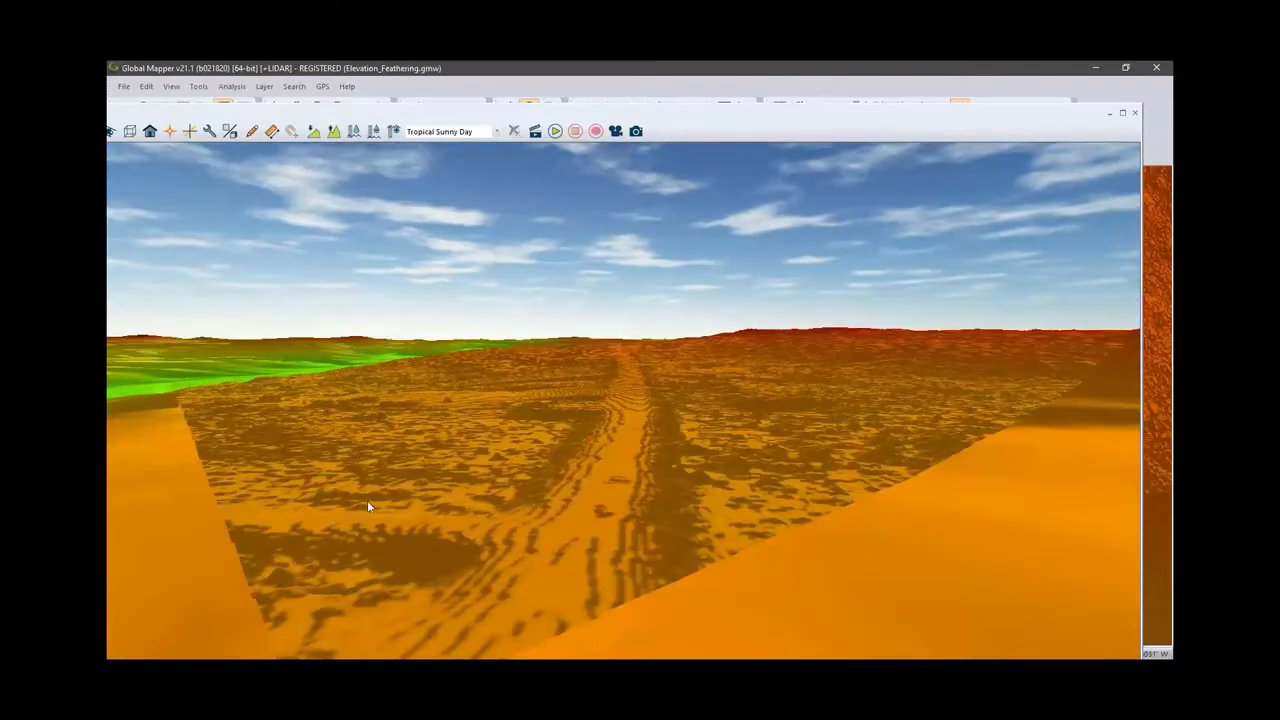
left_click_drag(367, 502, 225, 530)
left_click_drag(358, 443, 464, 432)
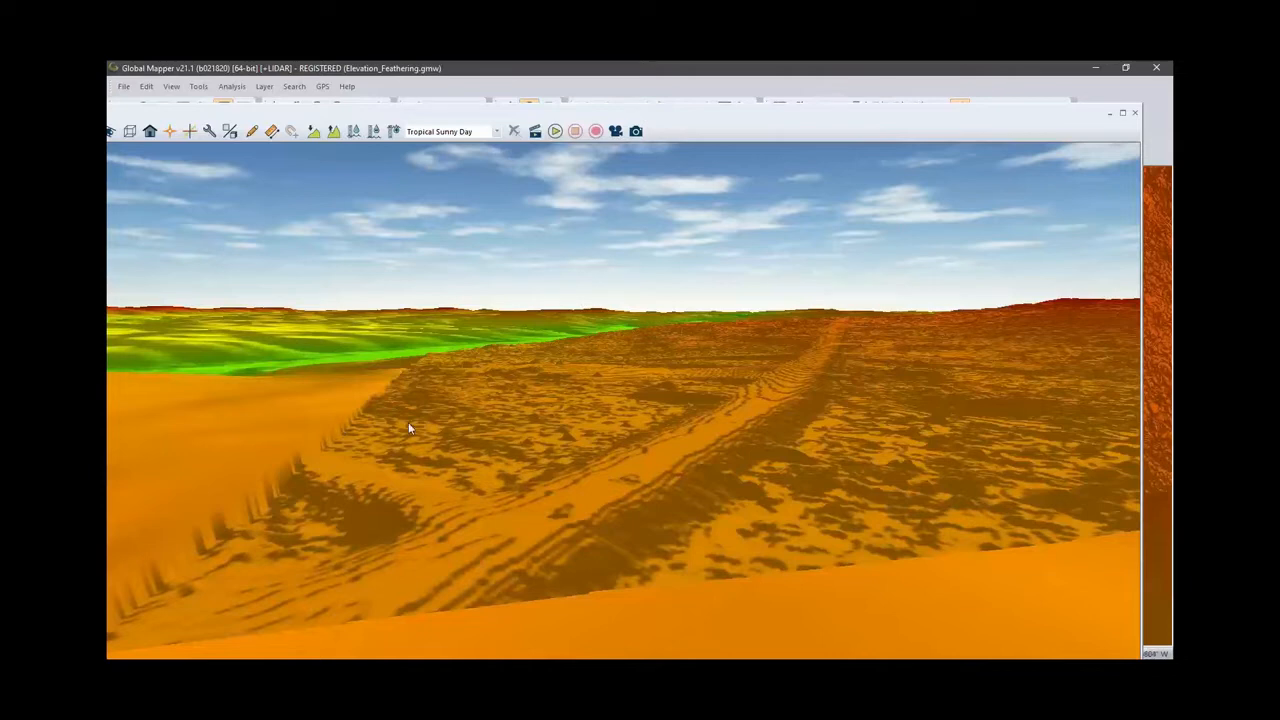
left_click(1133, 117)
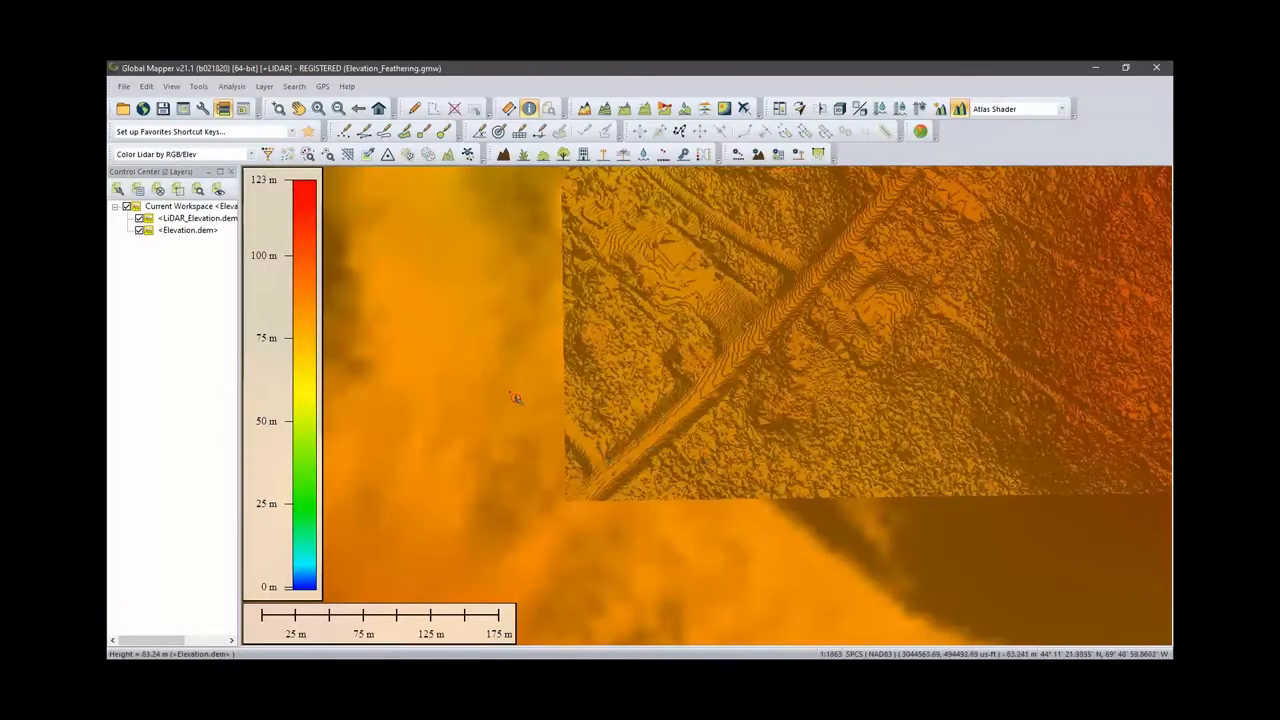
- Draw a path profile across the edge between the LiDAR and base elevation layers, then close the profile
left_click(644, 110)
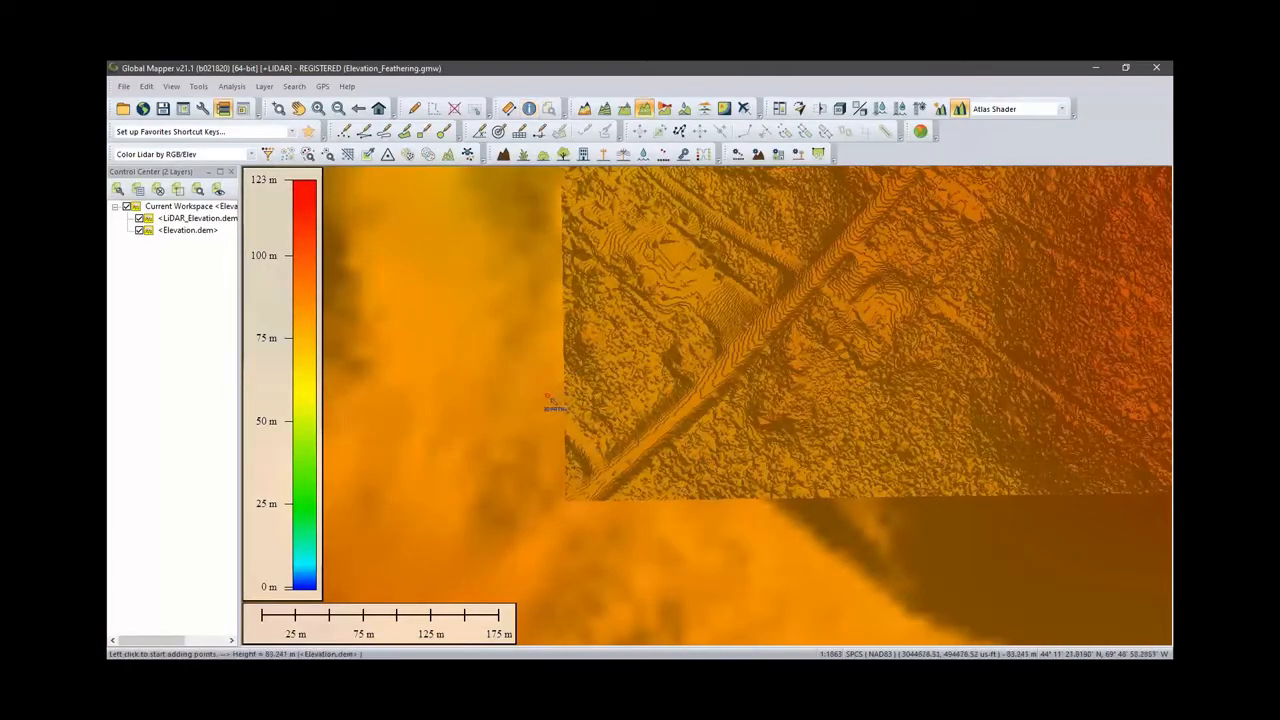
left_click(548, 397)
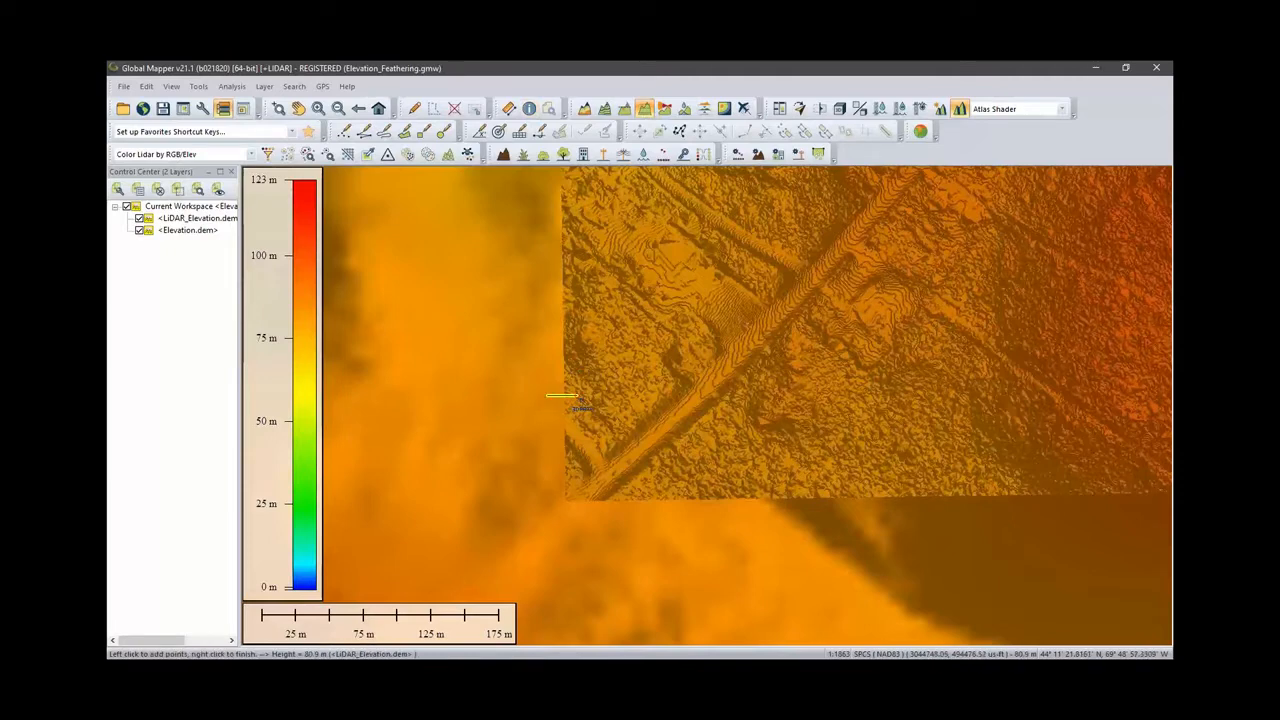
right_click(577, 397)
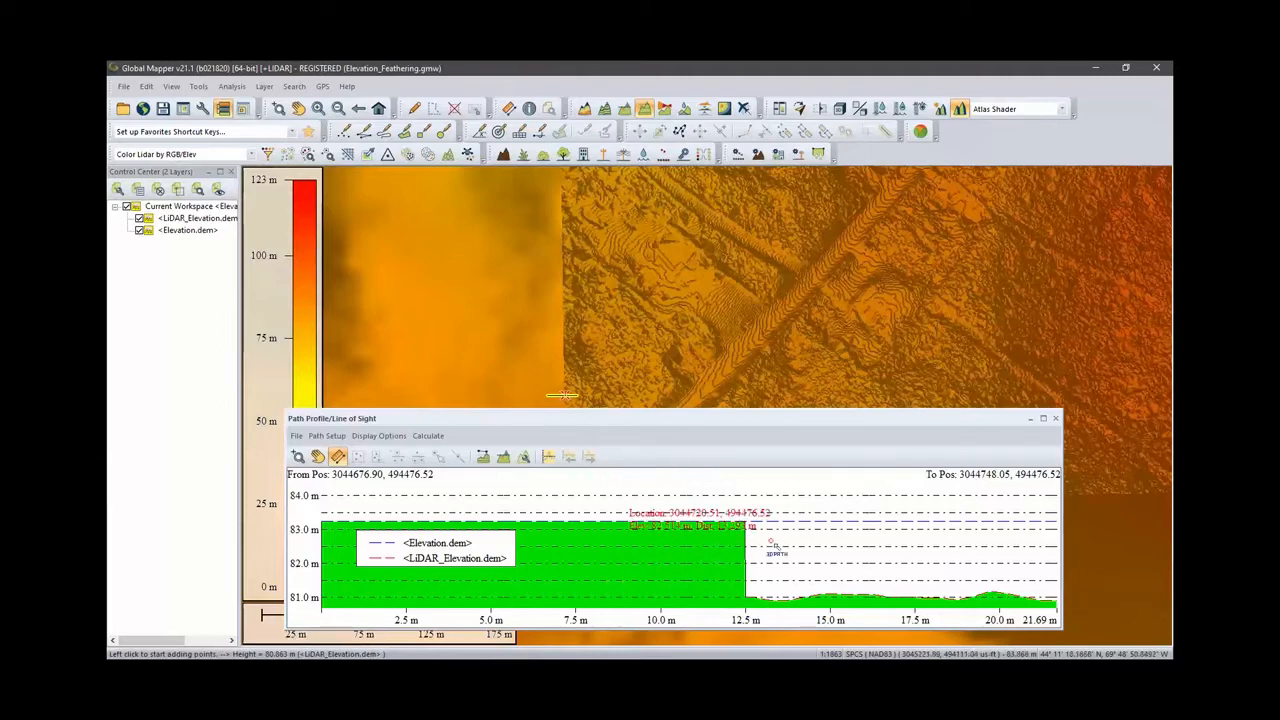
left_click(1059, 419)
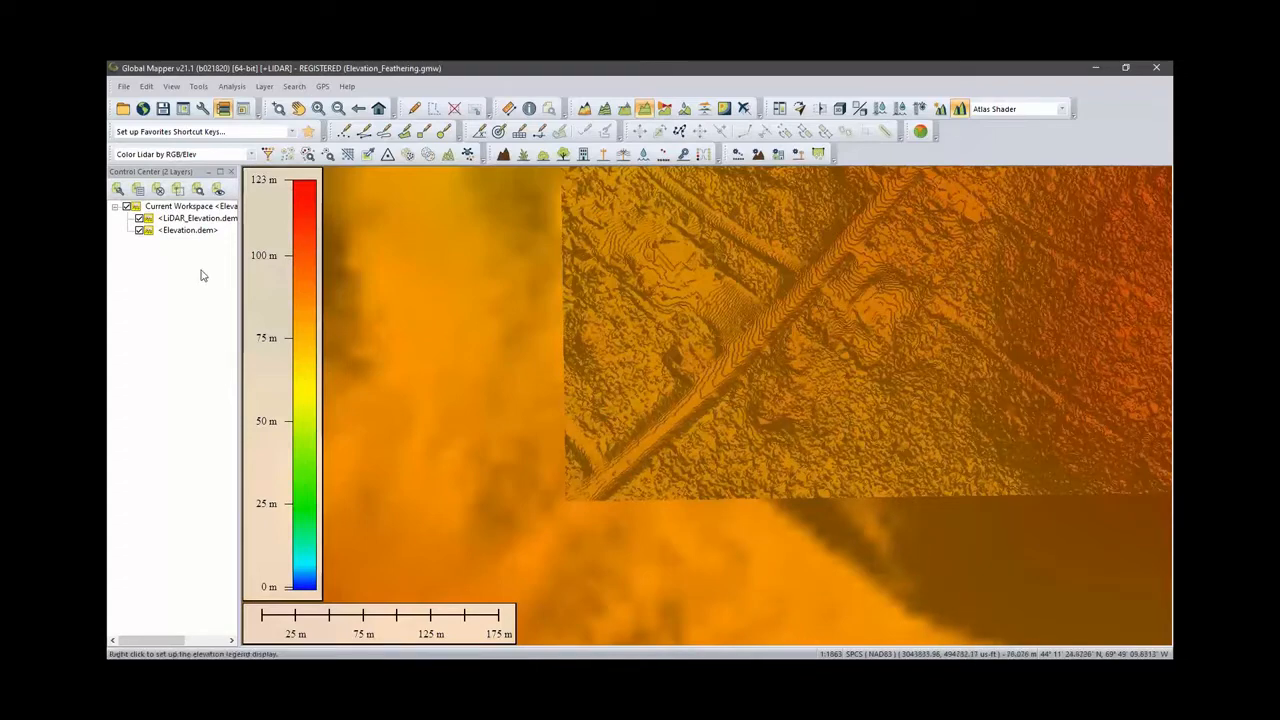
- Feather the LiDAR_Elevation.dem layer along its left, right, top and bottom edges with a 100-pixel border
double_click(201, 220)
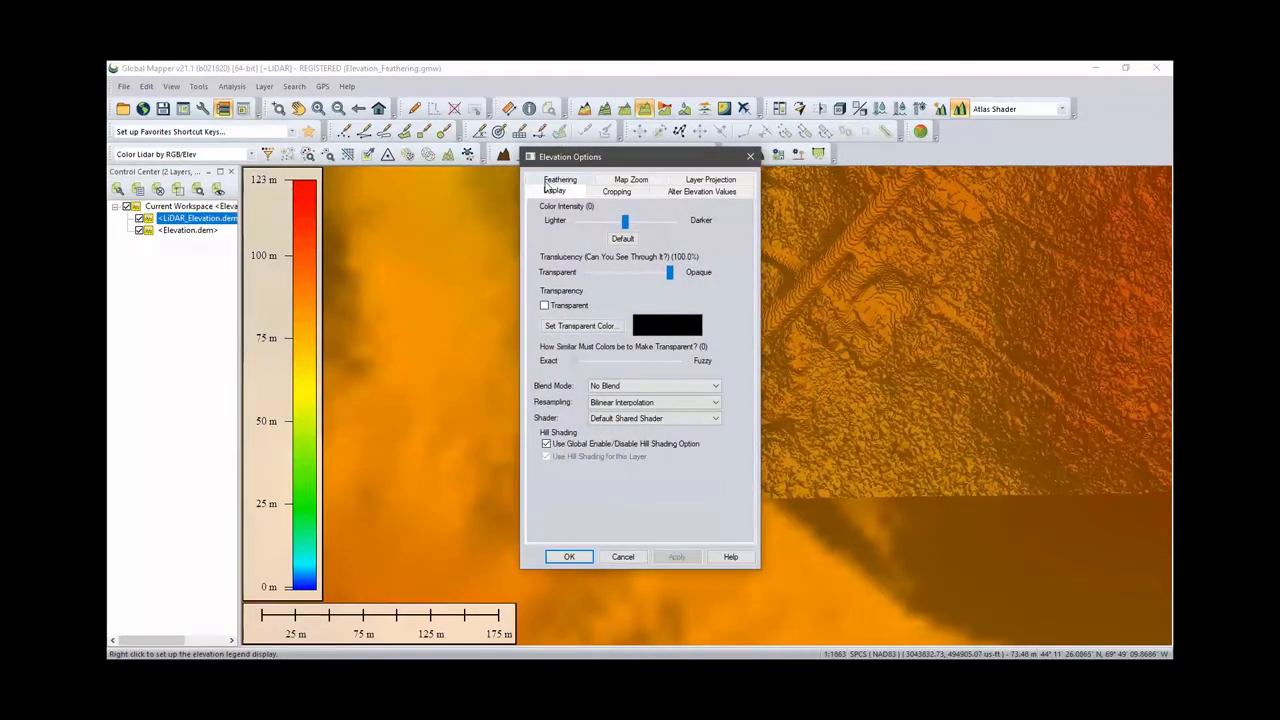
left_click(546, 182)
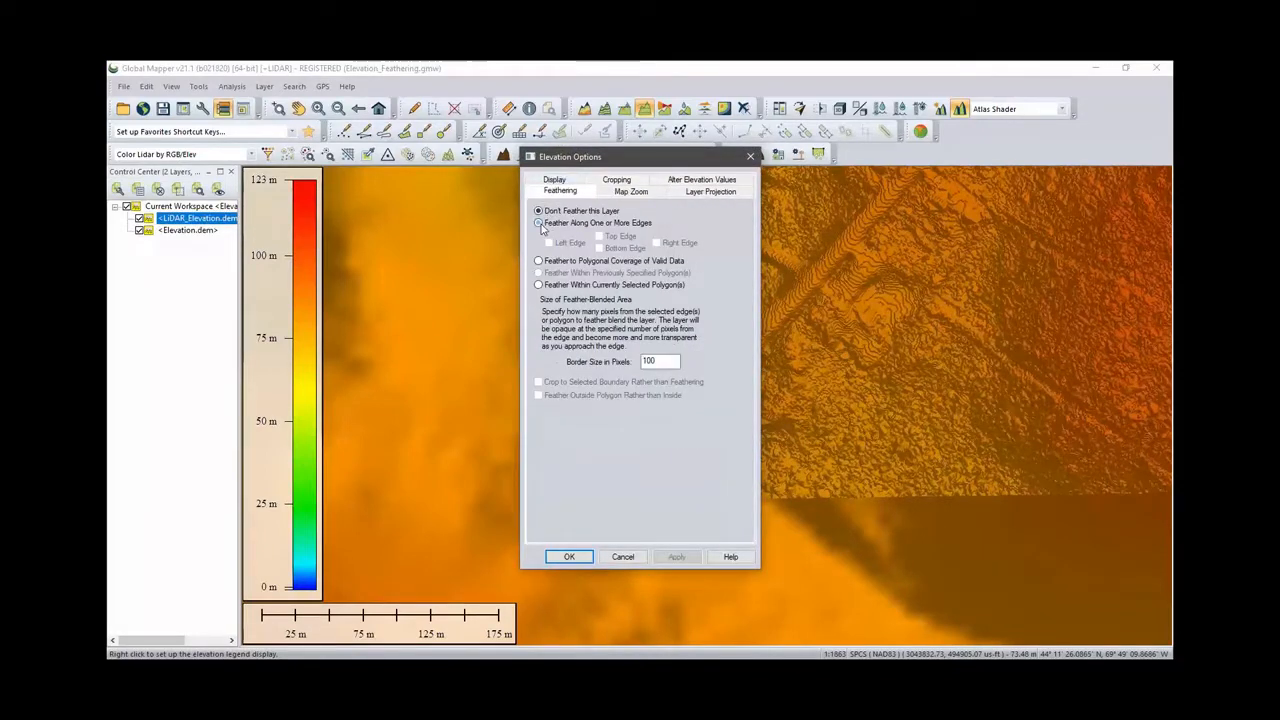
left_click(539, 223)
left_click_drag(622, 161, 867, 165)
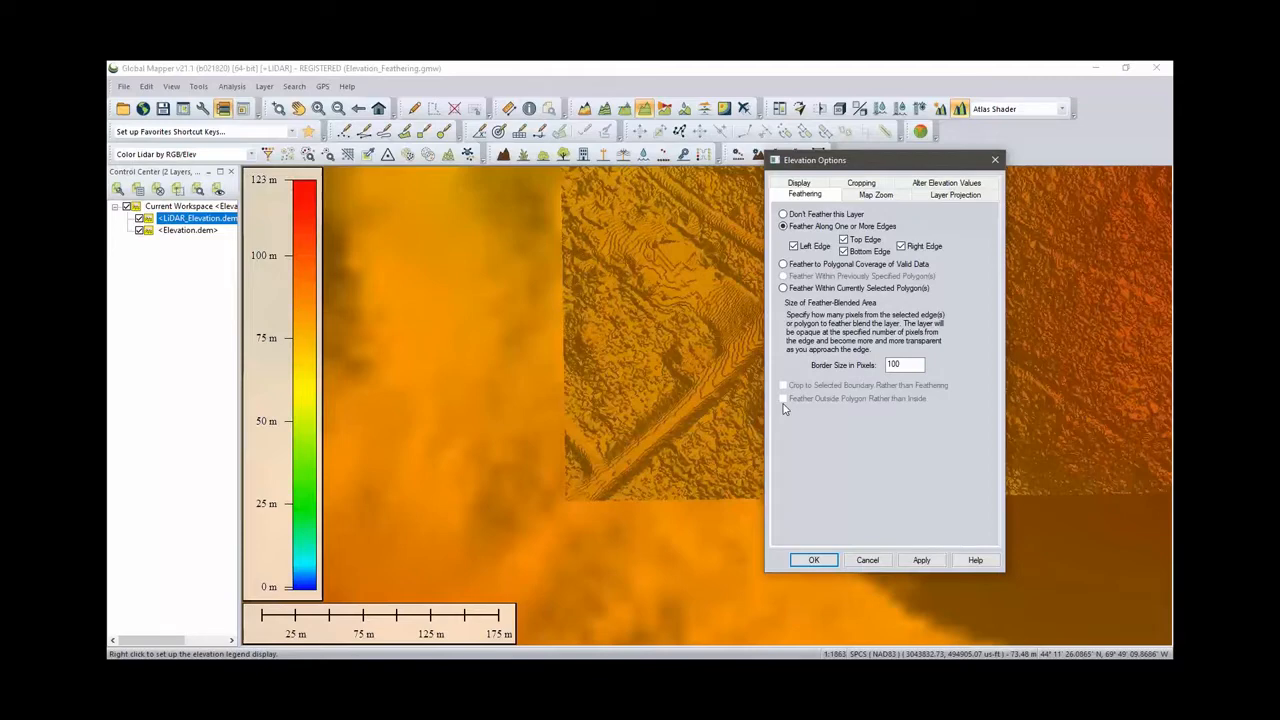
left_click(921, 562)
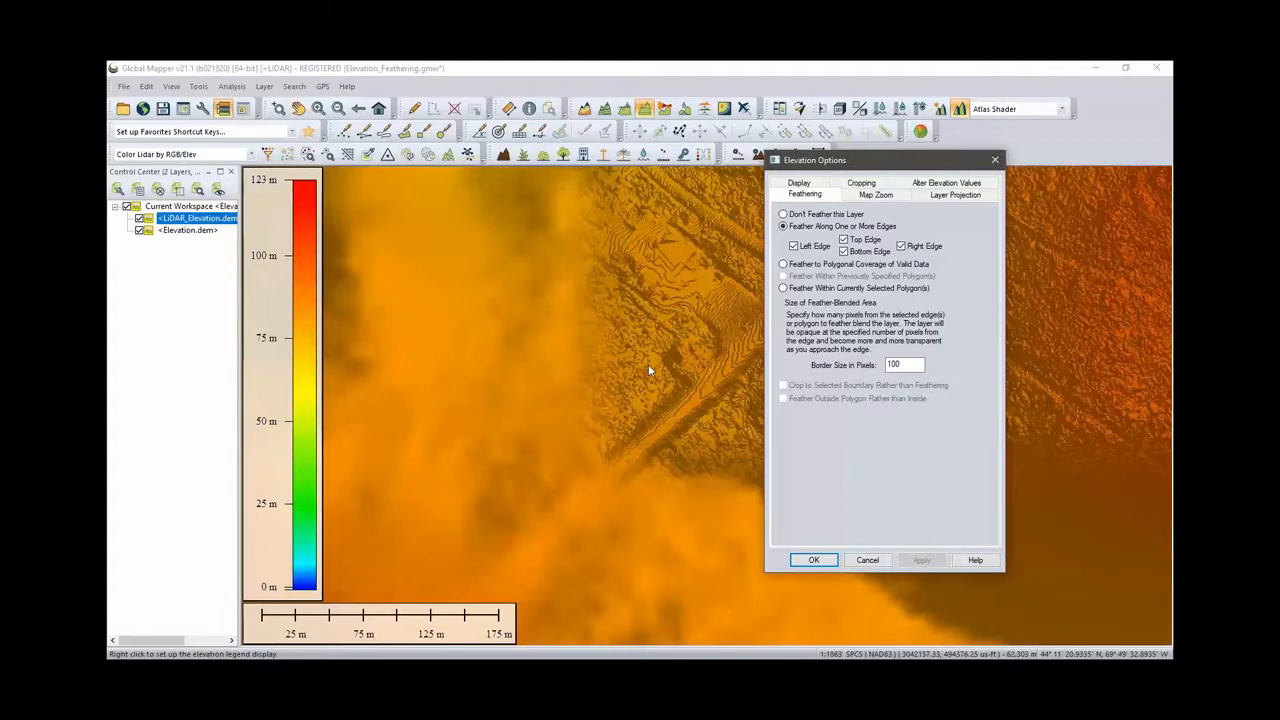
left_click(814, 561)
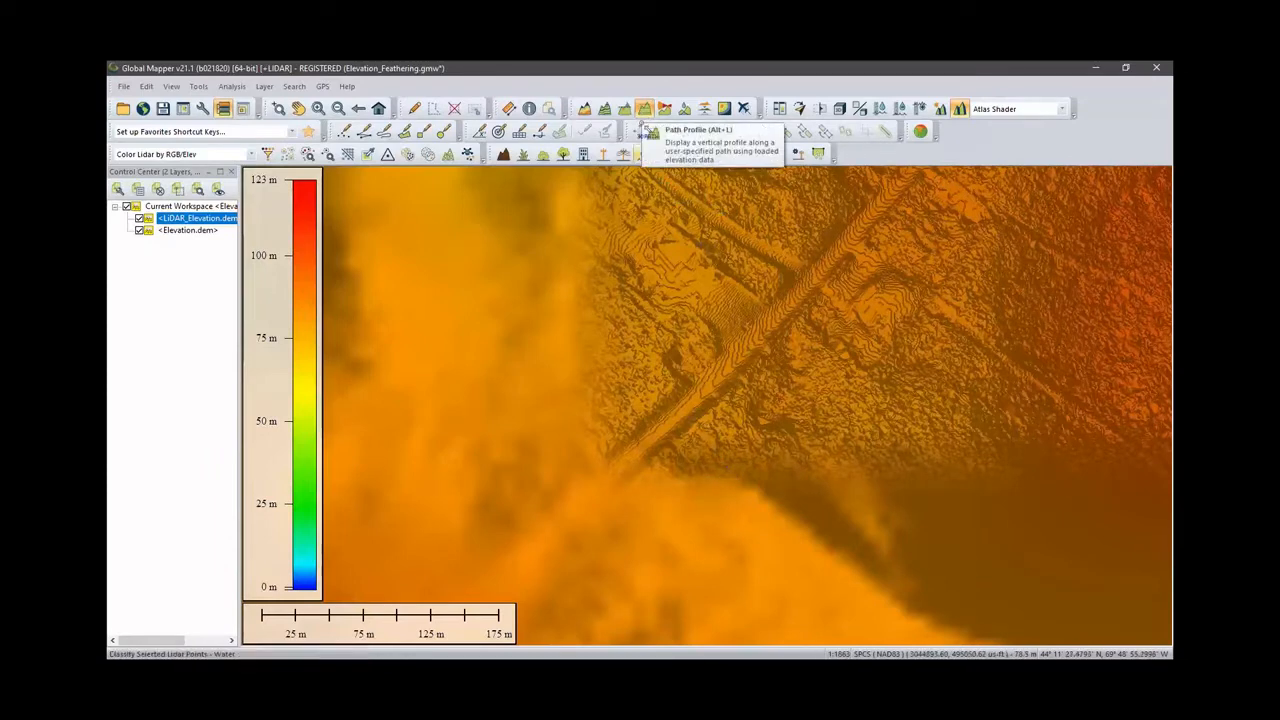
- Draw a path profile across the feathered edge and close the profile window
left_click(643, 110)
left_click_drag(530, 380, 652, 378)
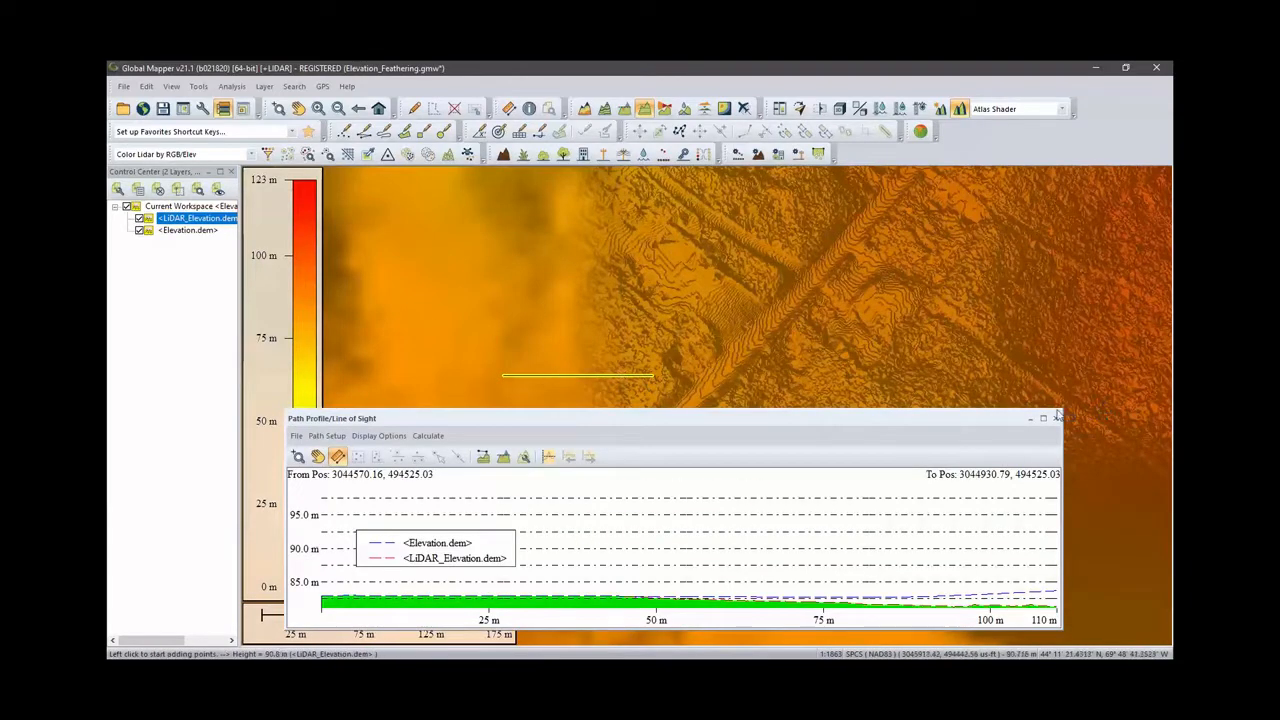
left_click(1056, 420)
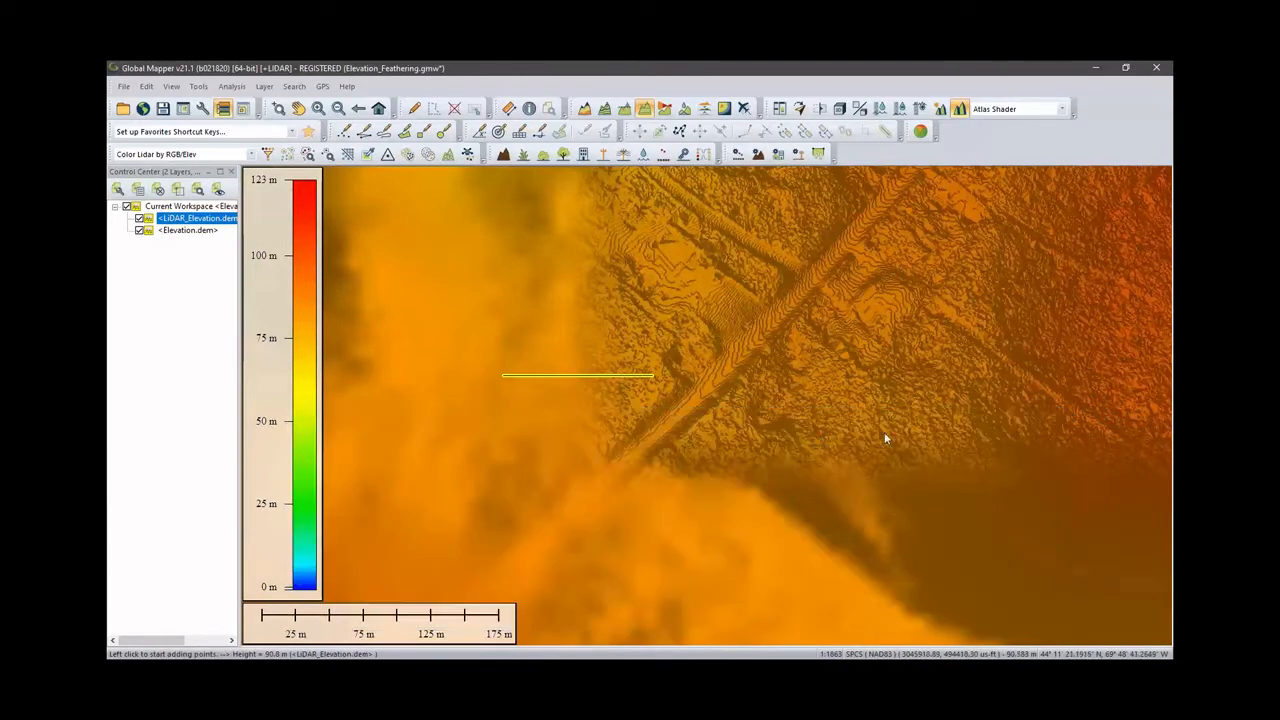
- Draw a shorter path profile across the feathered edge and inspect the profile settings and options
left_click(524, 334)
right_click(629, 335)
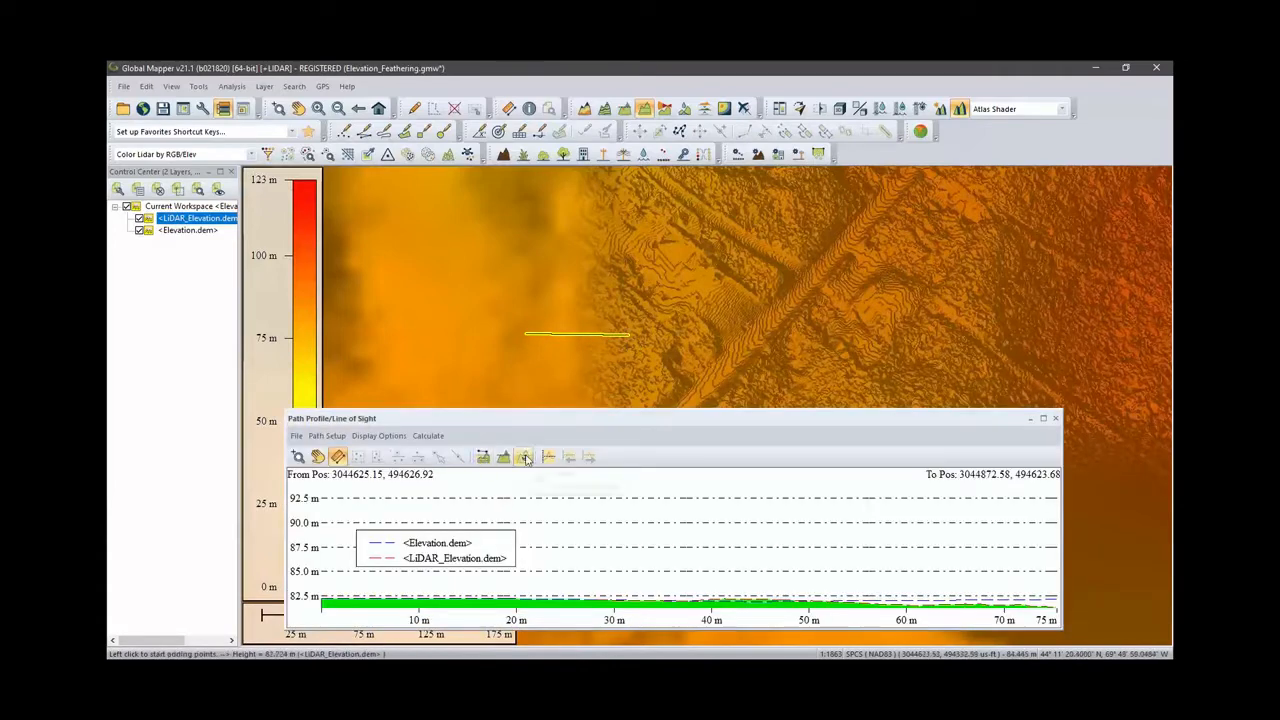
left_click(526, 456)
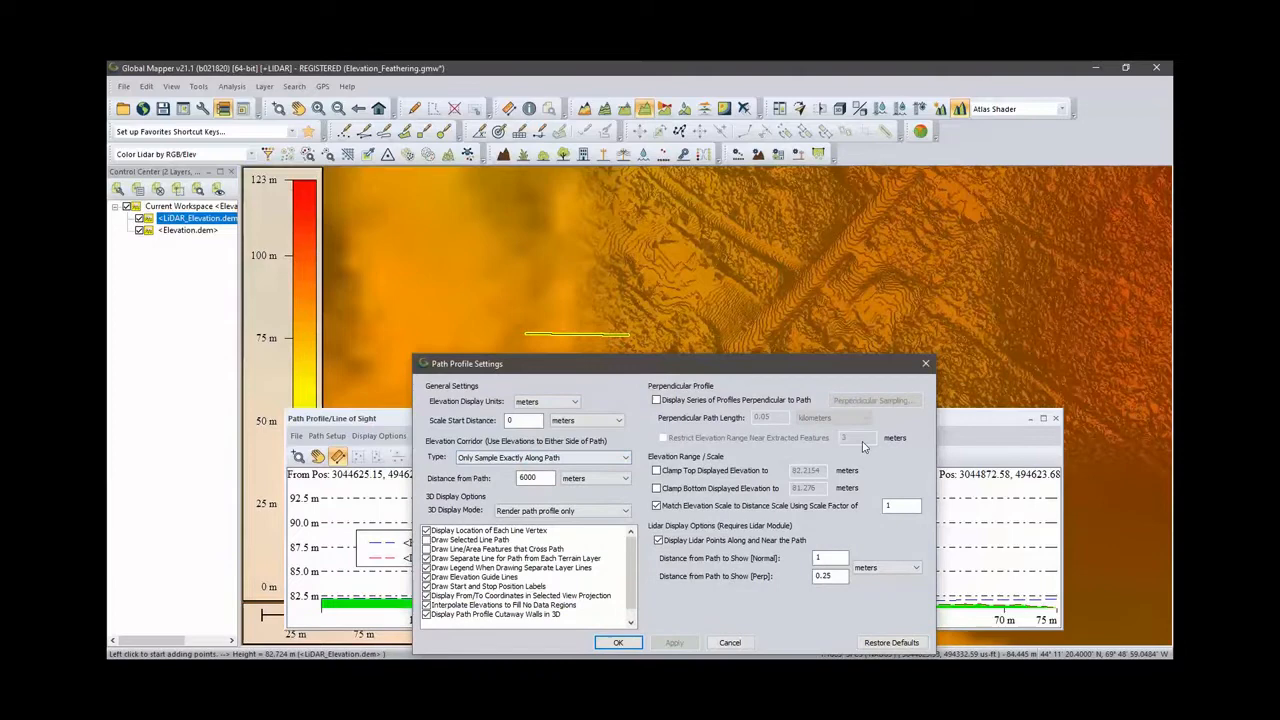
left_click(925, 363)
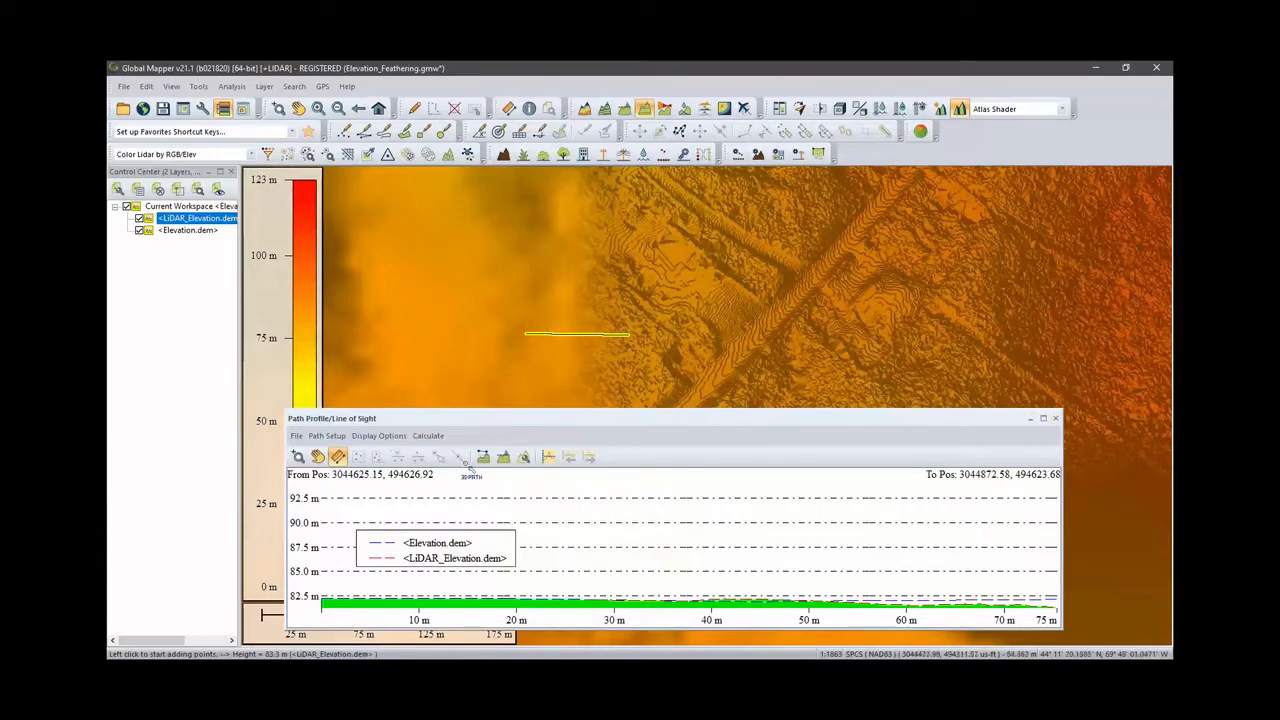
right_click(467, 496)
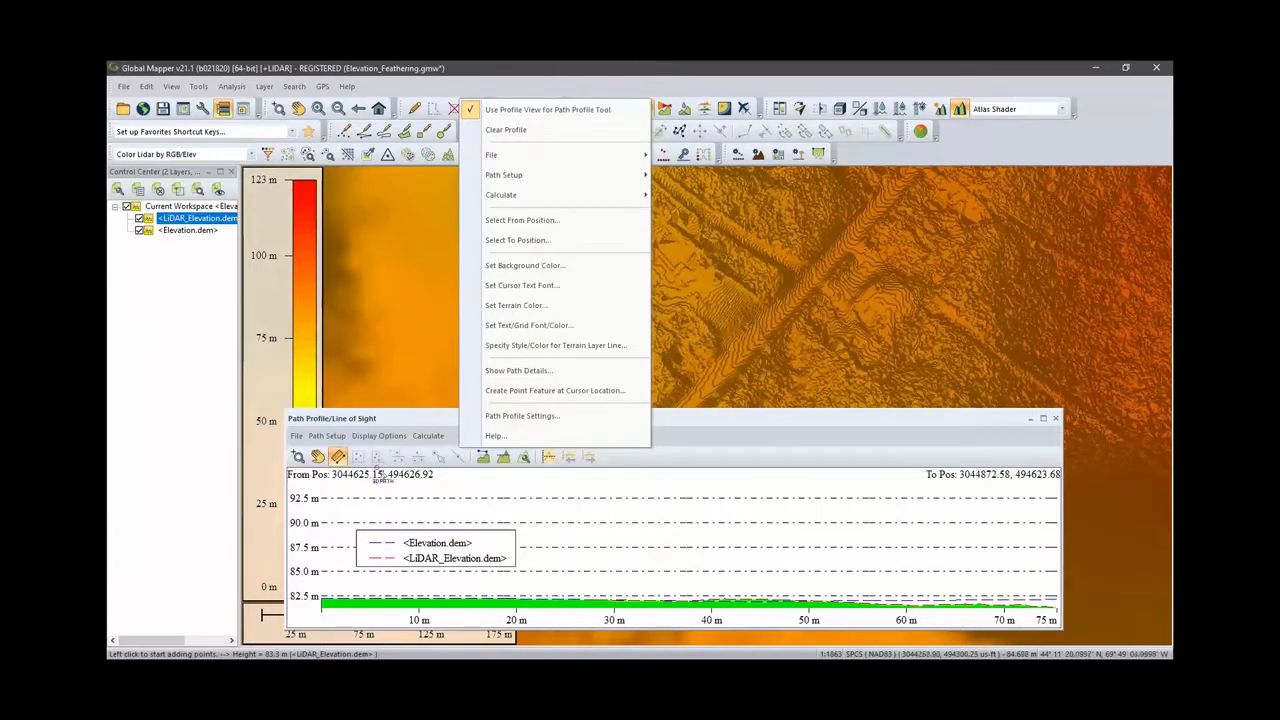
left_click(412, 482)
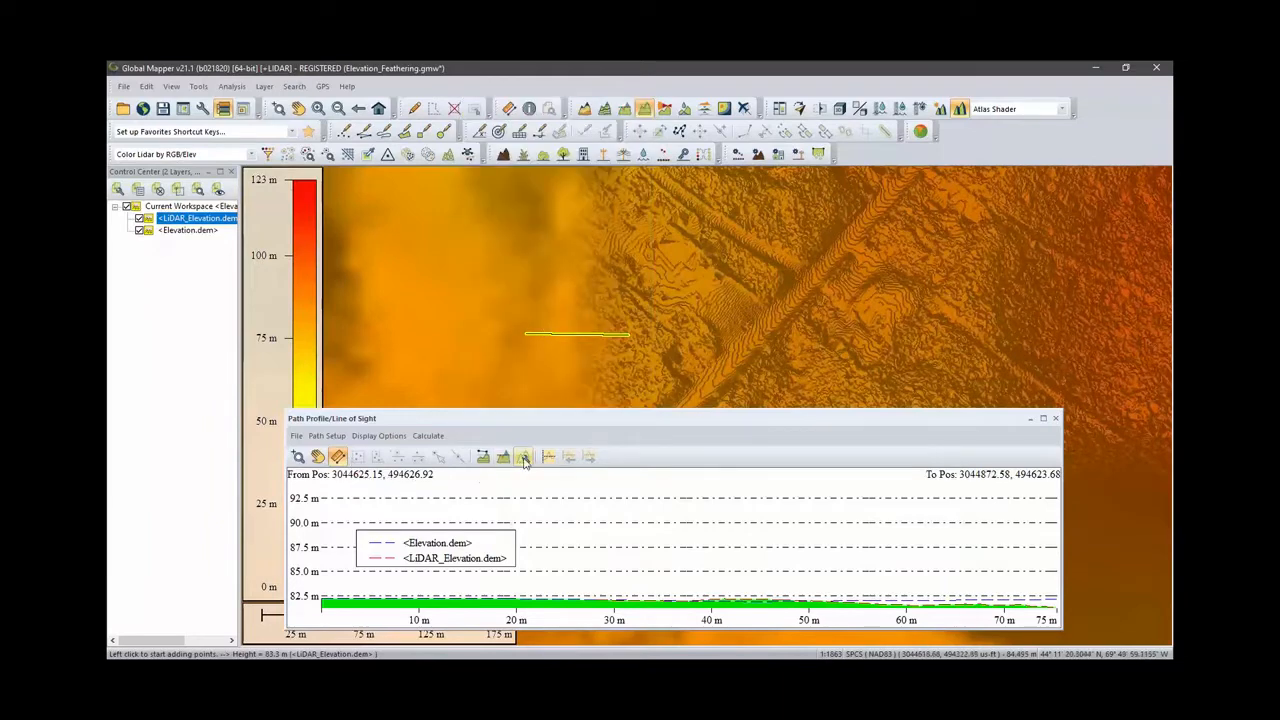
- Turn off matching the elevation scale to the distance scale in the path profile settings, then close the profile
left_click(523, 457)
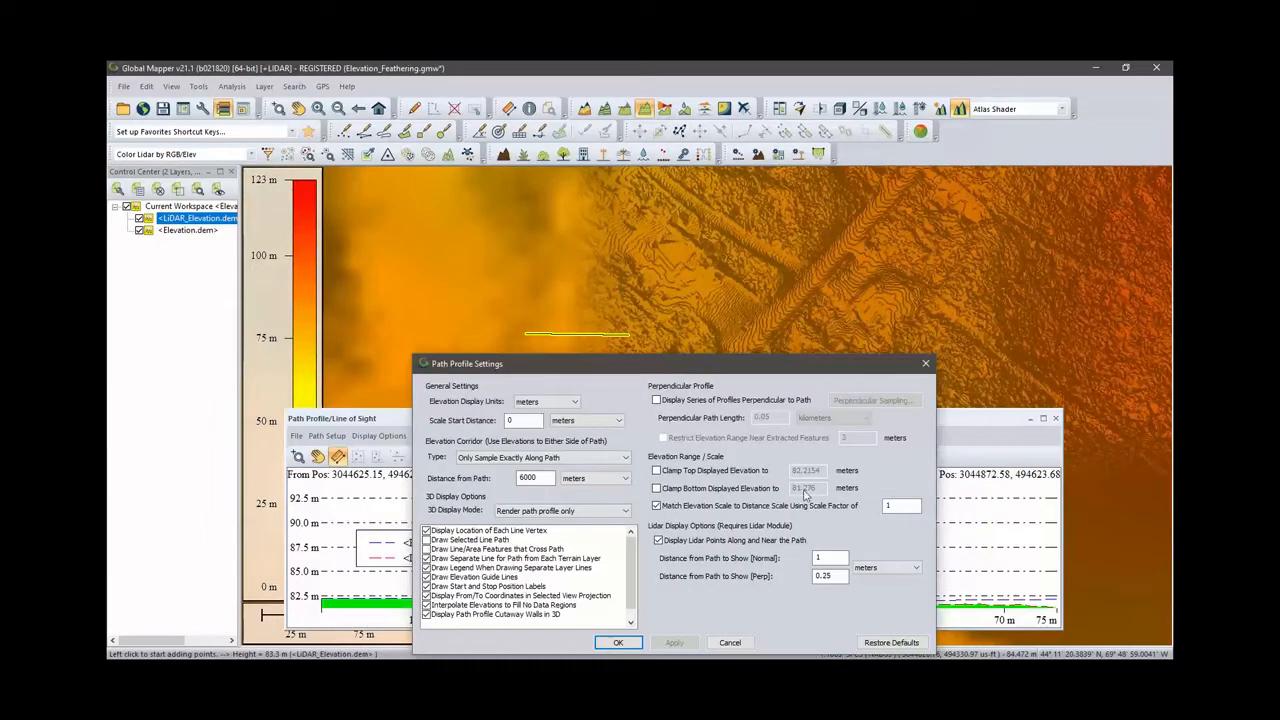
left_click(656, 506)
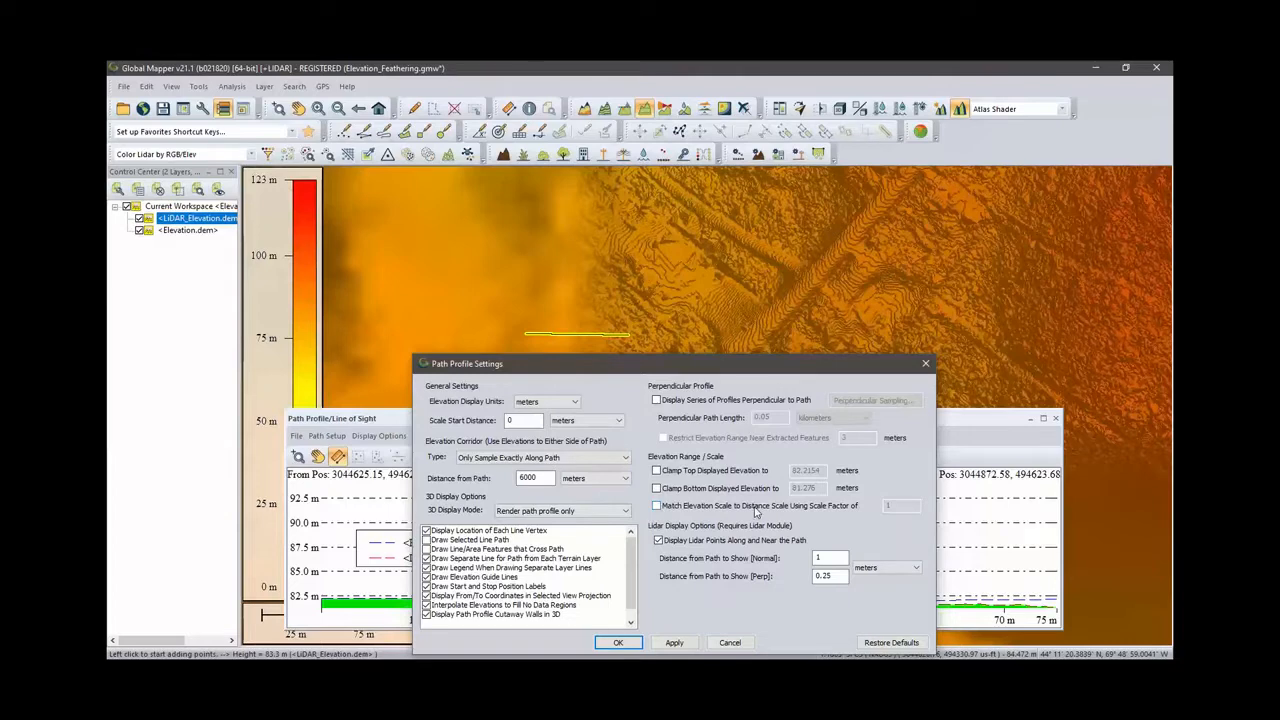
left_click(633, 643)
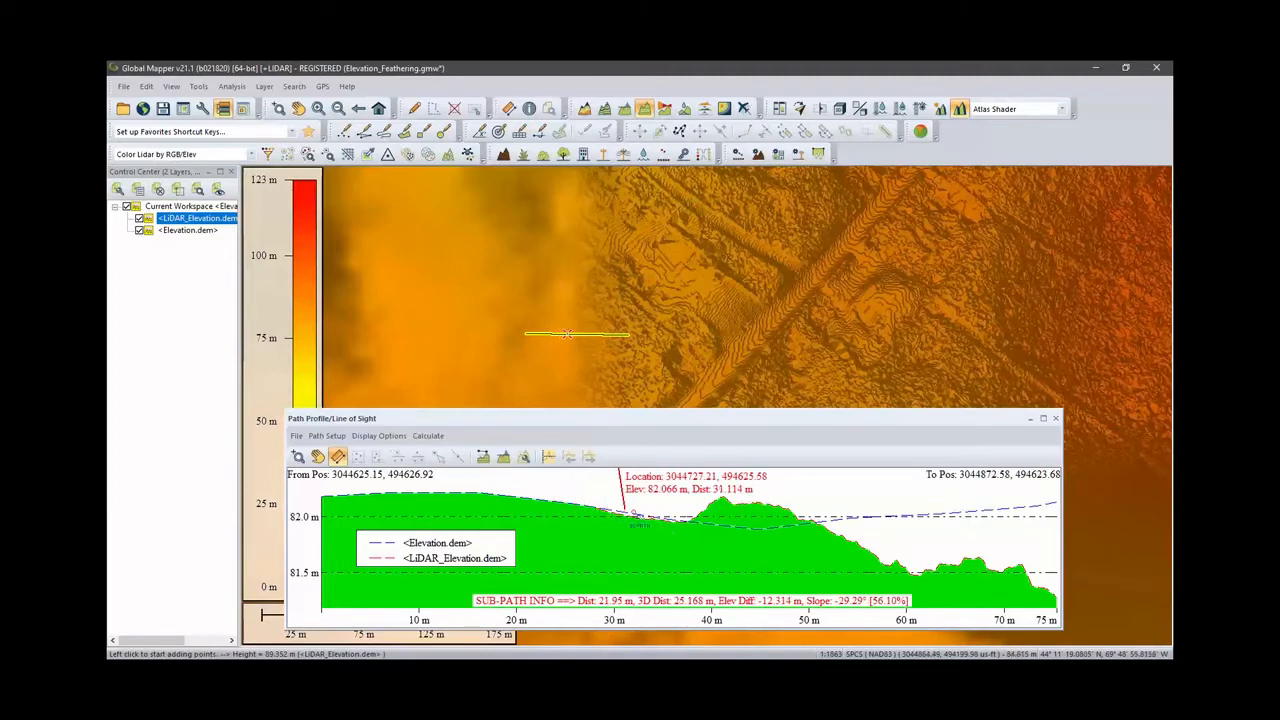
left_click(1055, 418)
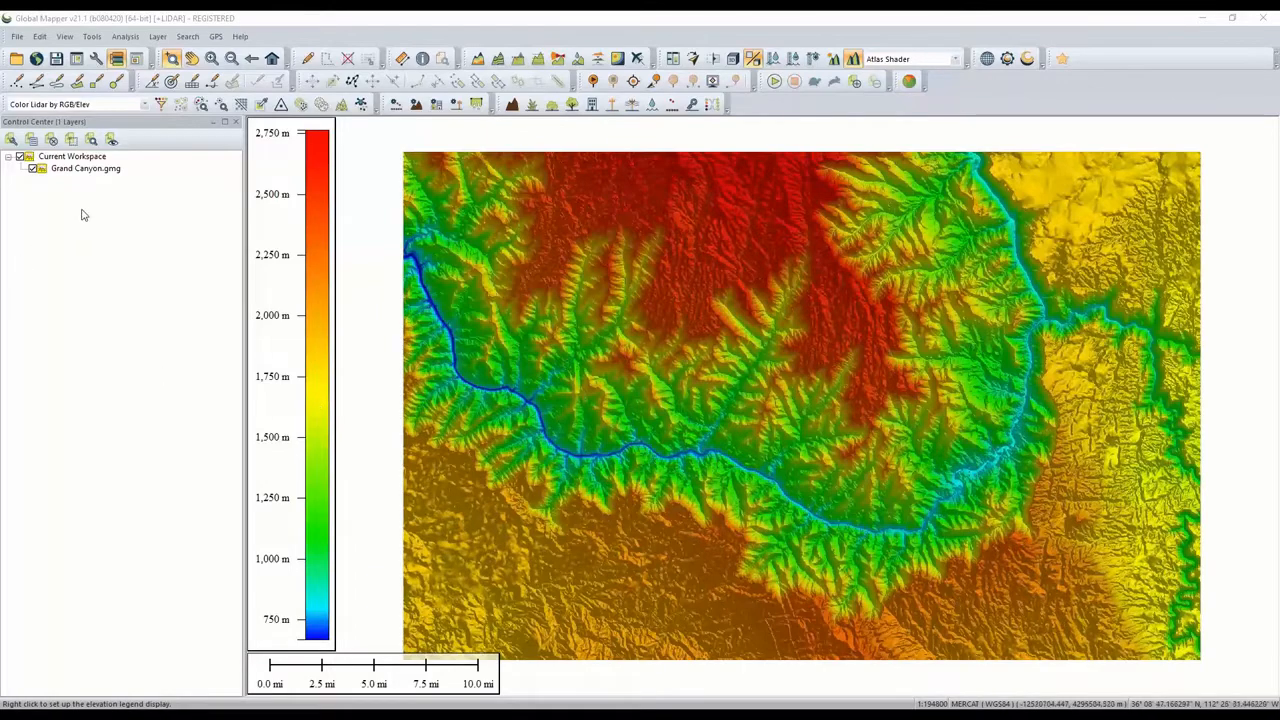
- Open the Grand Canyon terrain in the 3D viewer, orbit and zoom around it, then close the viewer
left_click(118, 181)
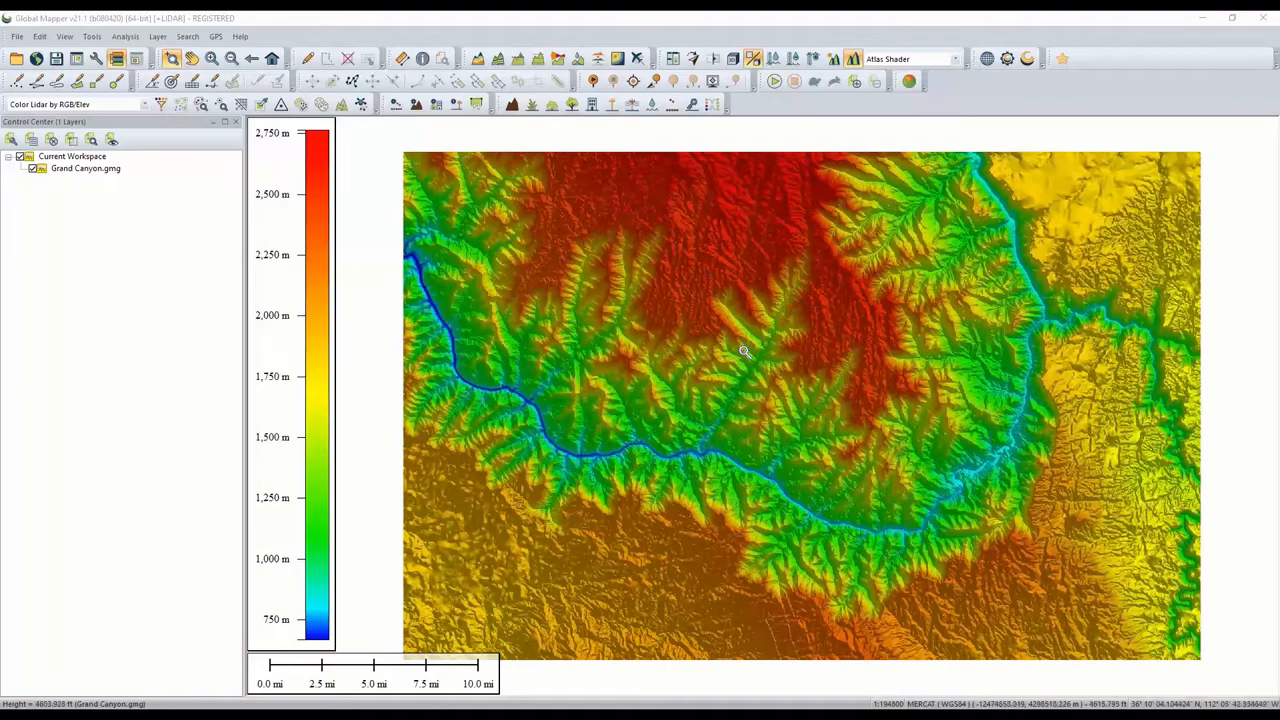
left_click(735, 62)
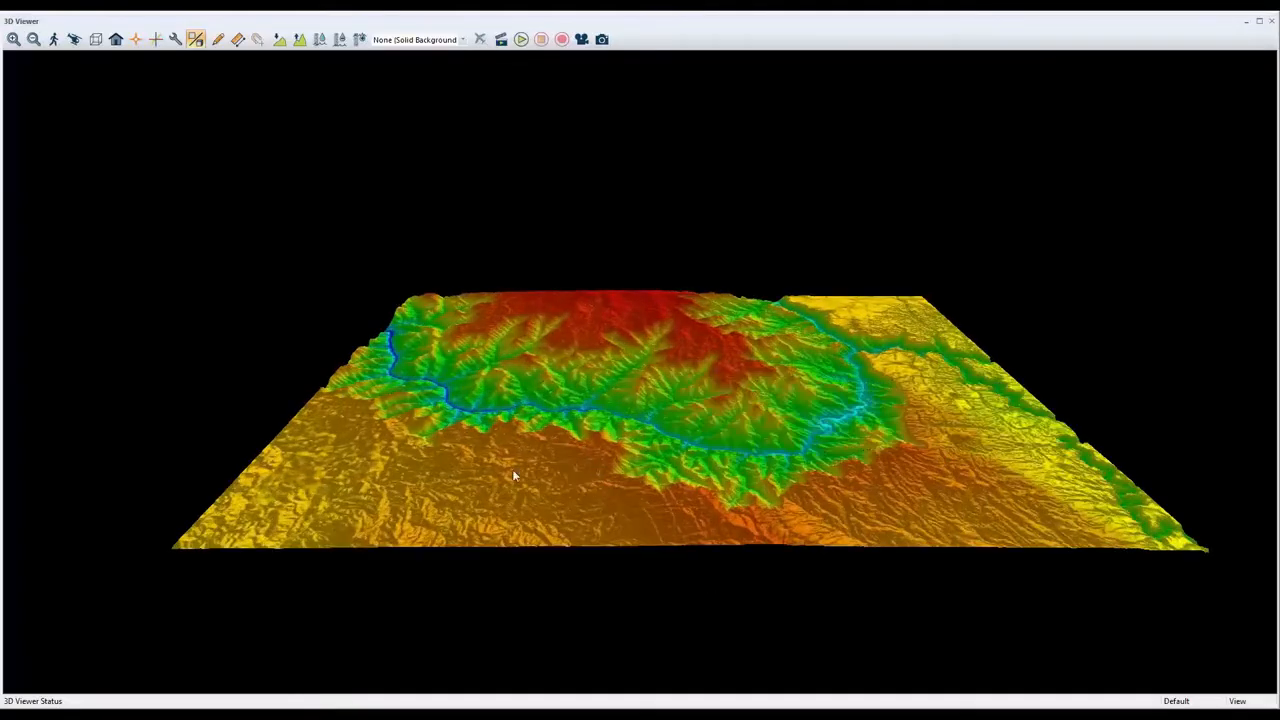
left_click_drag(512, 476, 698, 463)
scroll(698, 460, "up", 3)
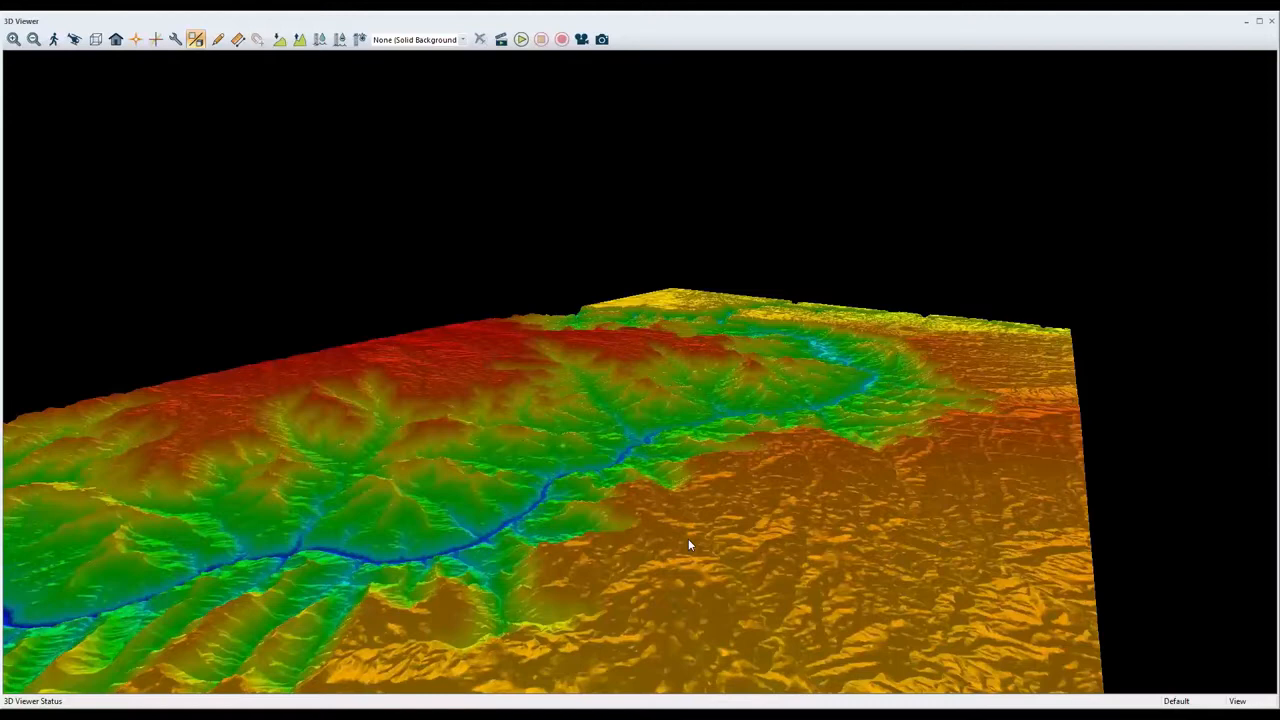
left_click(1272, 22)
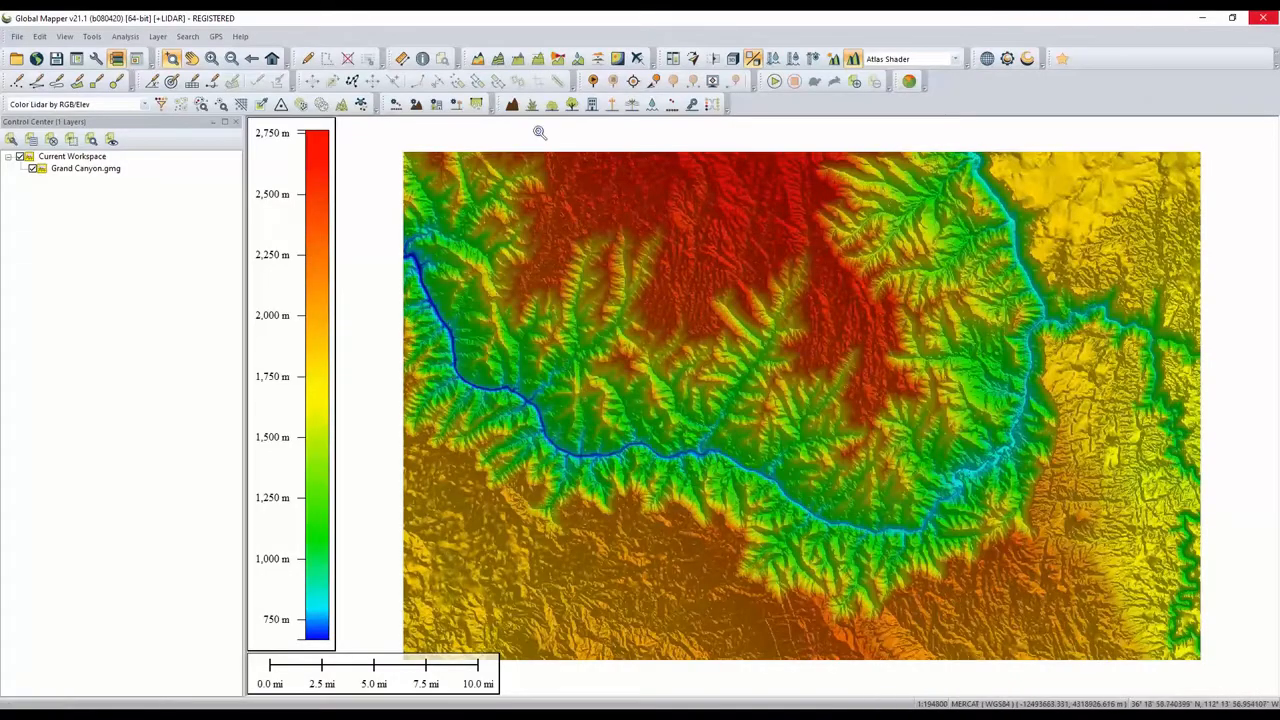
- Generate contours at a 100 m interval as a layer named "100 M Contours", with local peak and depression finding turned off
left_click(497, 58)
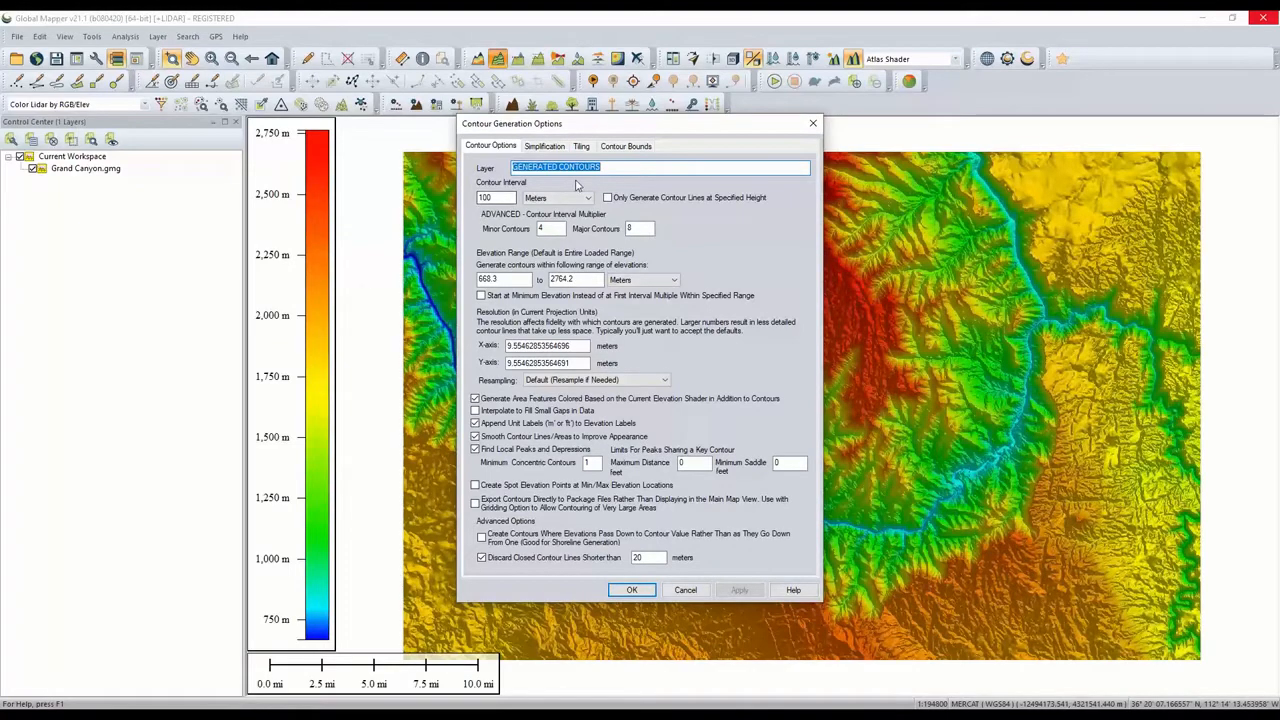
type("100")
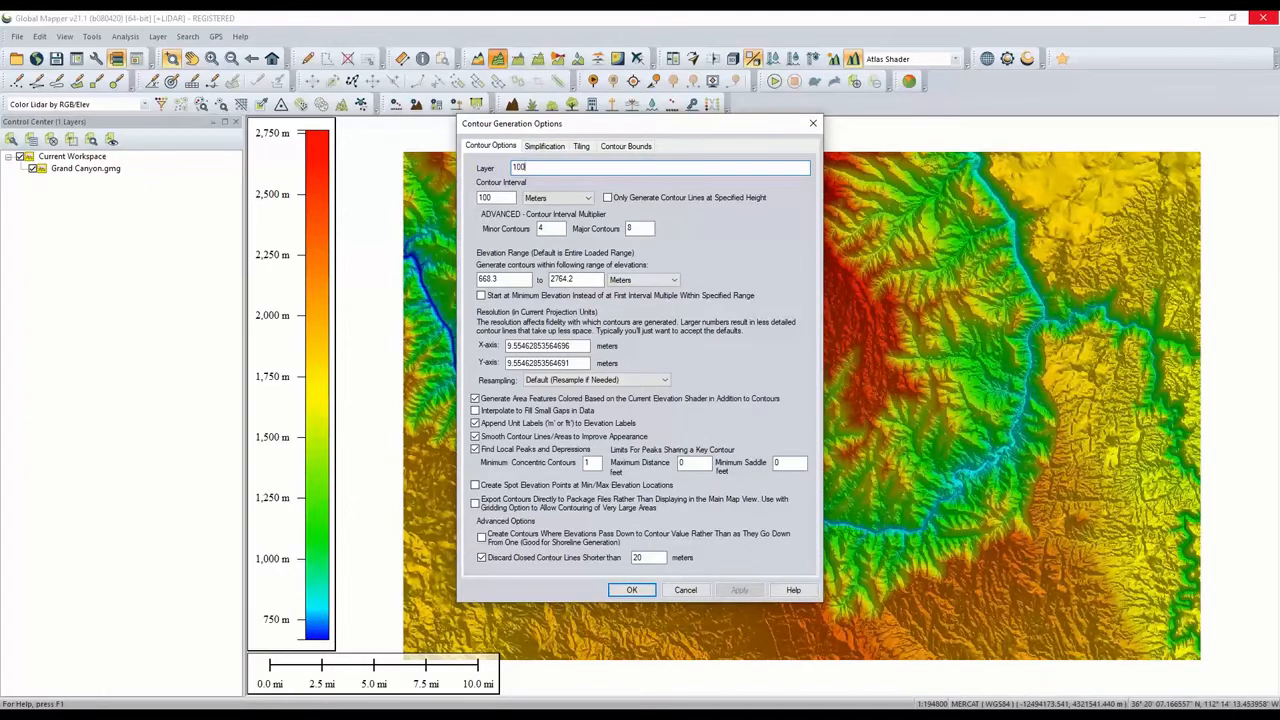
type(" M Contours")
left_click(475, 450)
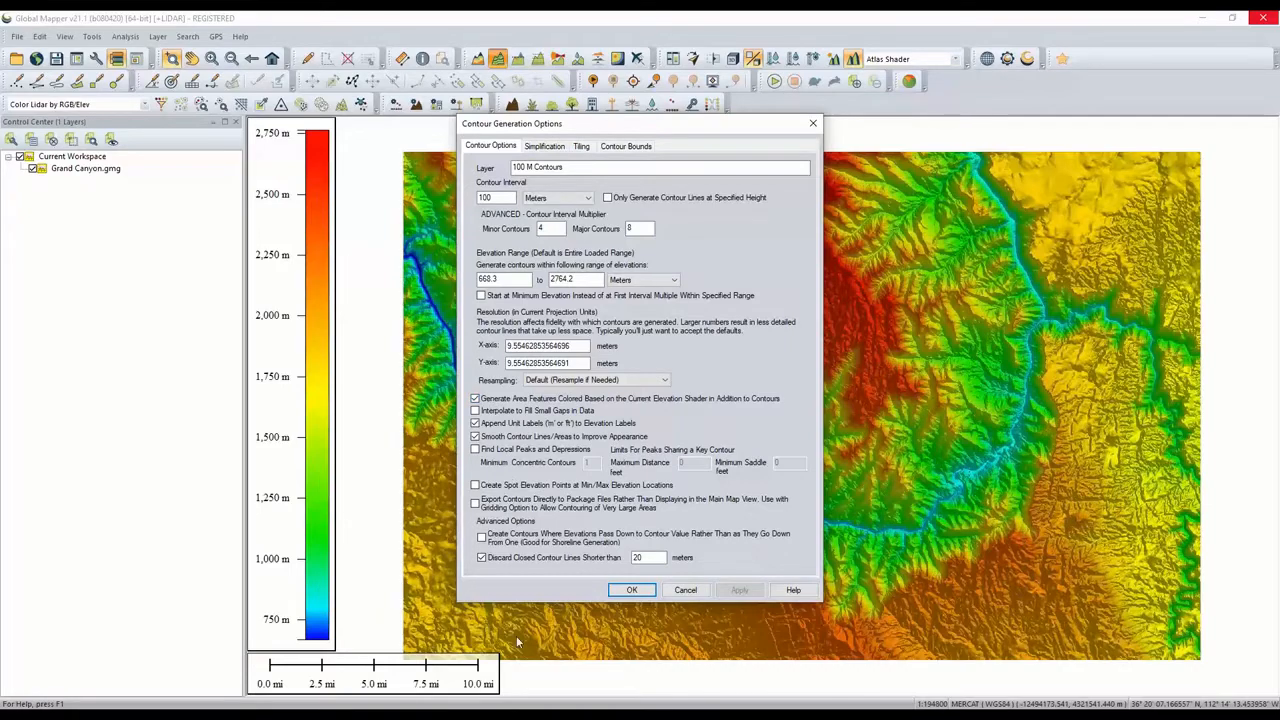
left_click(630, 591)
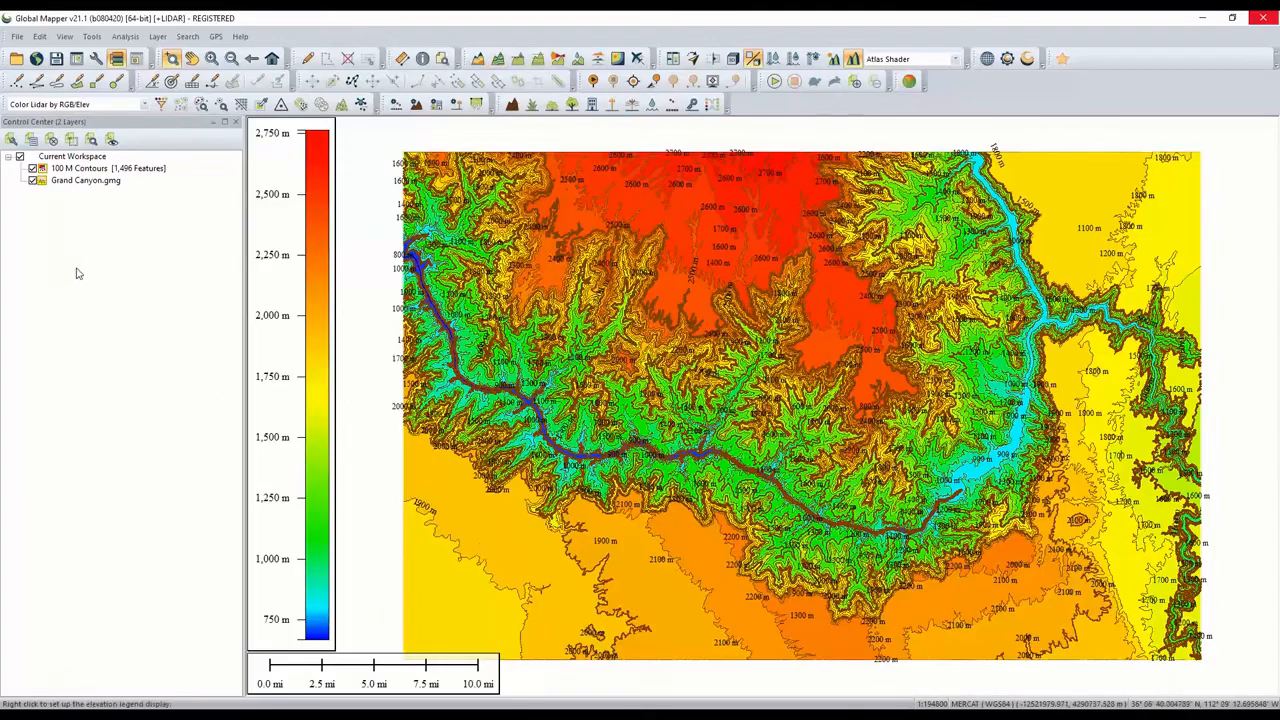
- Hide the Grand Canyon terrain layer and turn off label display for the contour layer
left_click(32, 181)
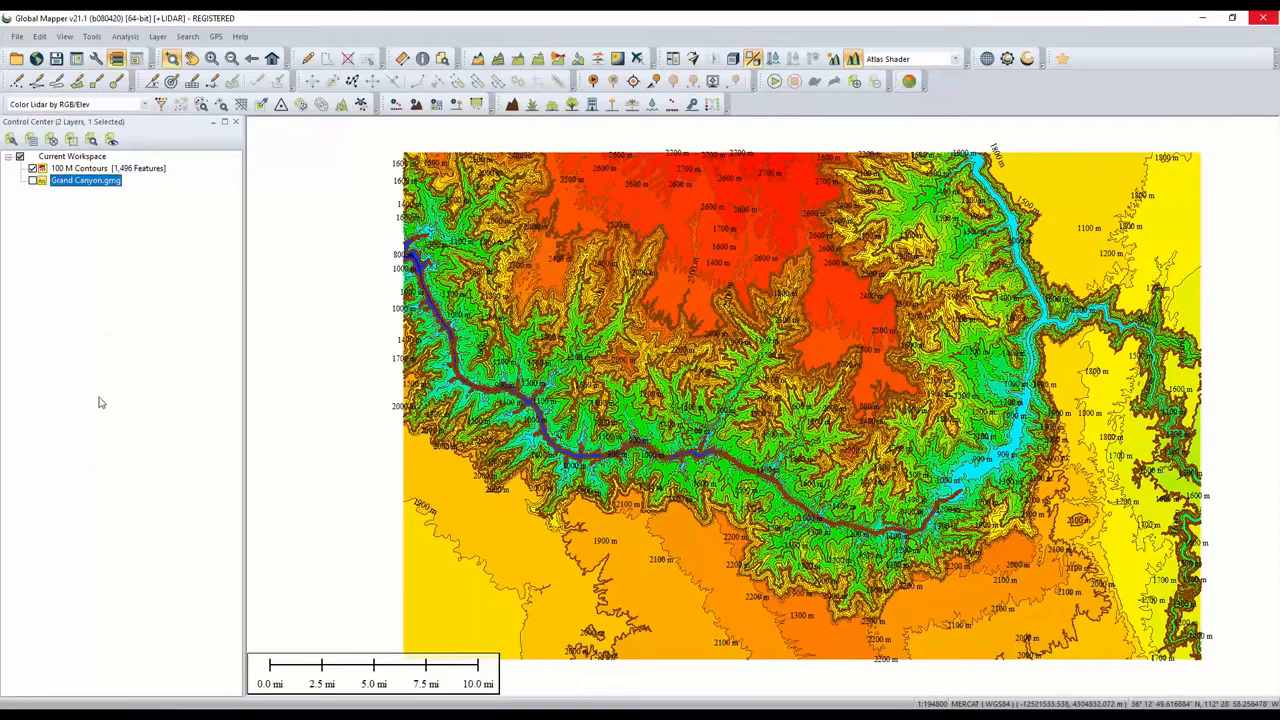
left_click(96, 172)
double_click(96, 174)
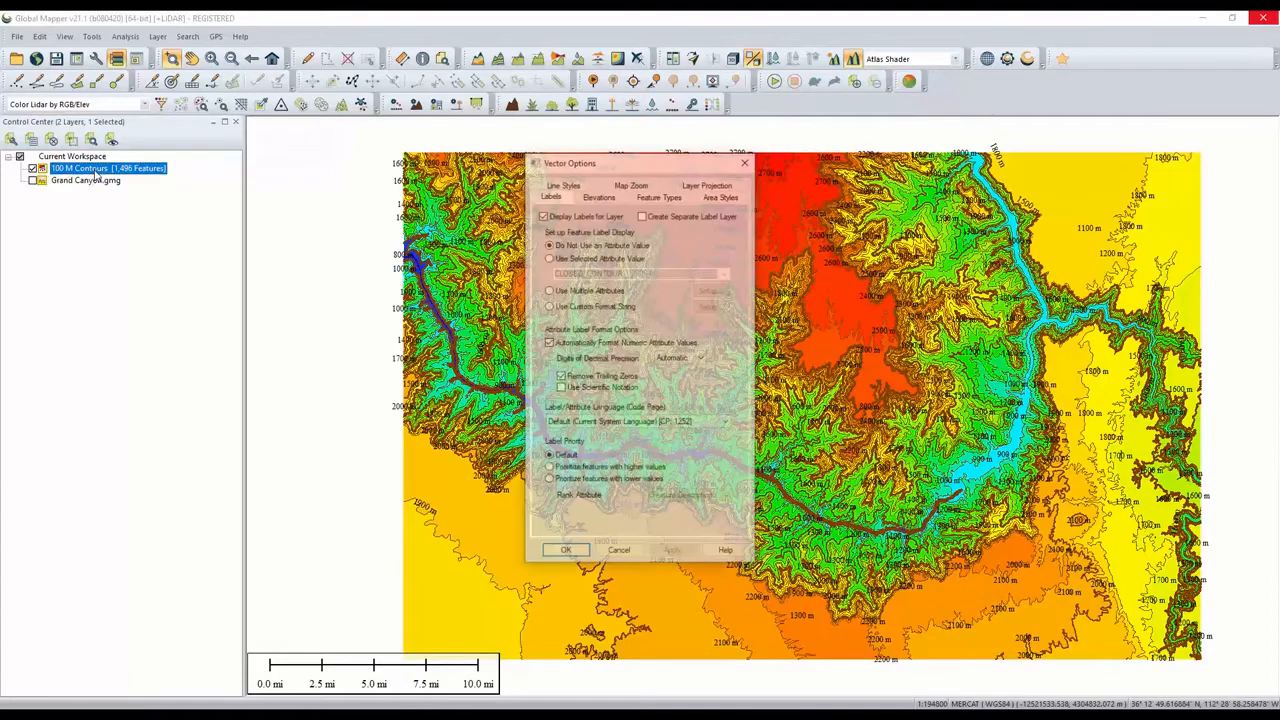
left_click(542, 215)
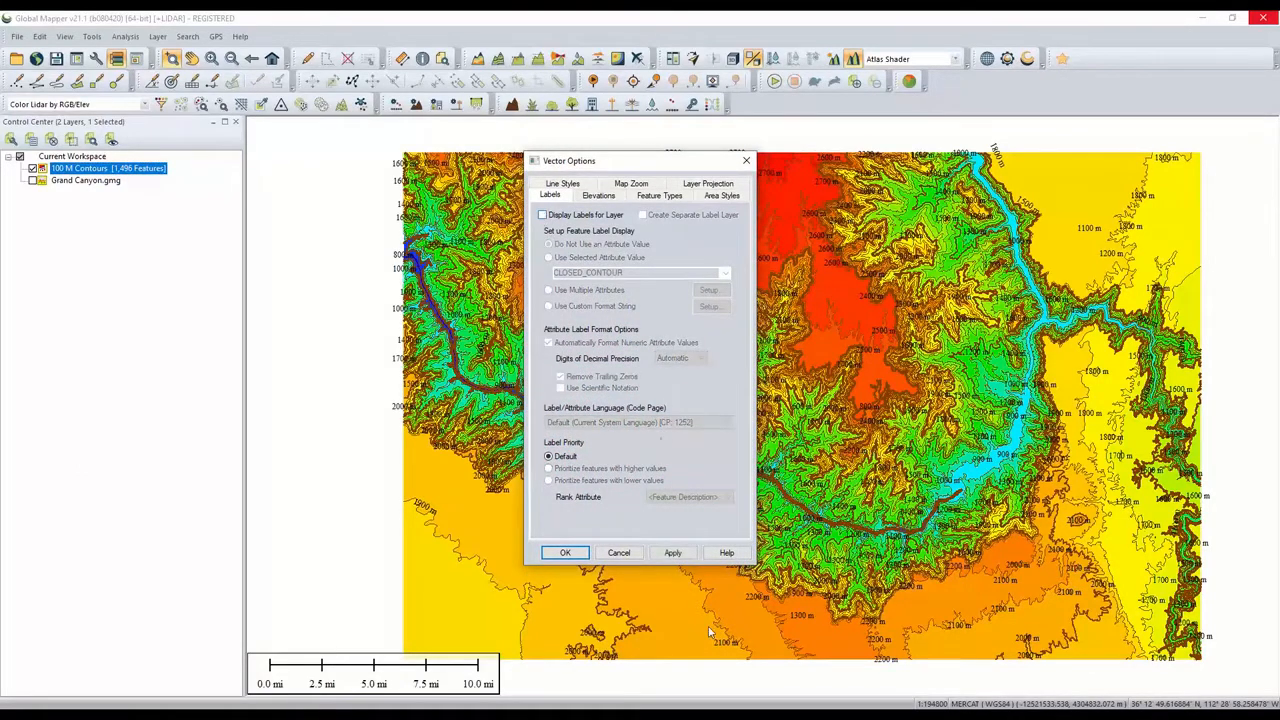
left_click(673, 553)
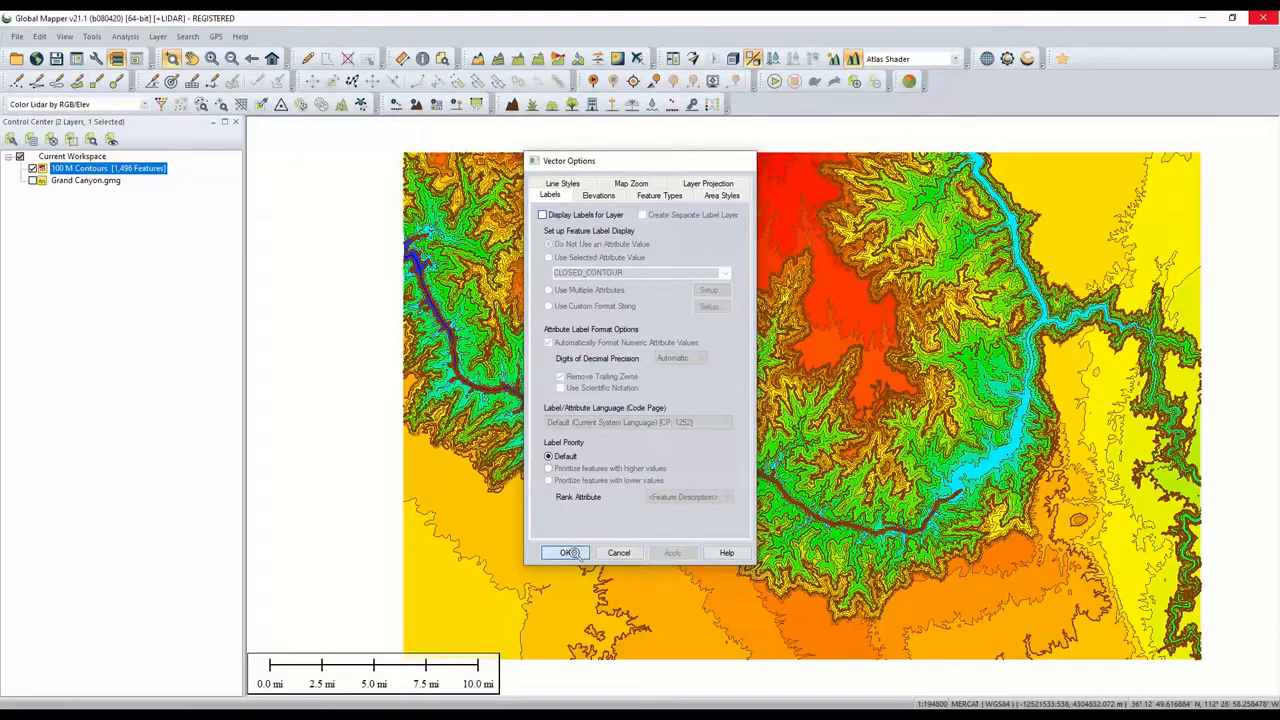
left_click(565, 553)
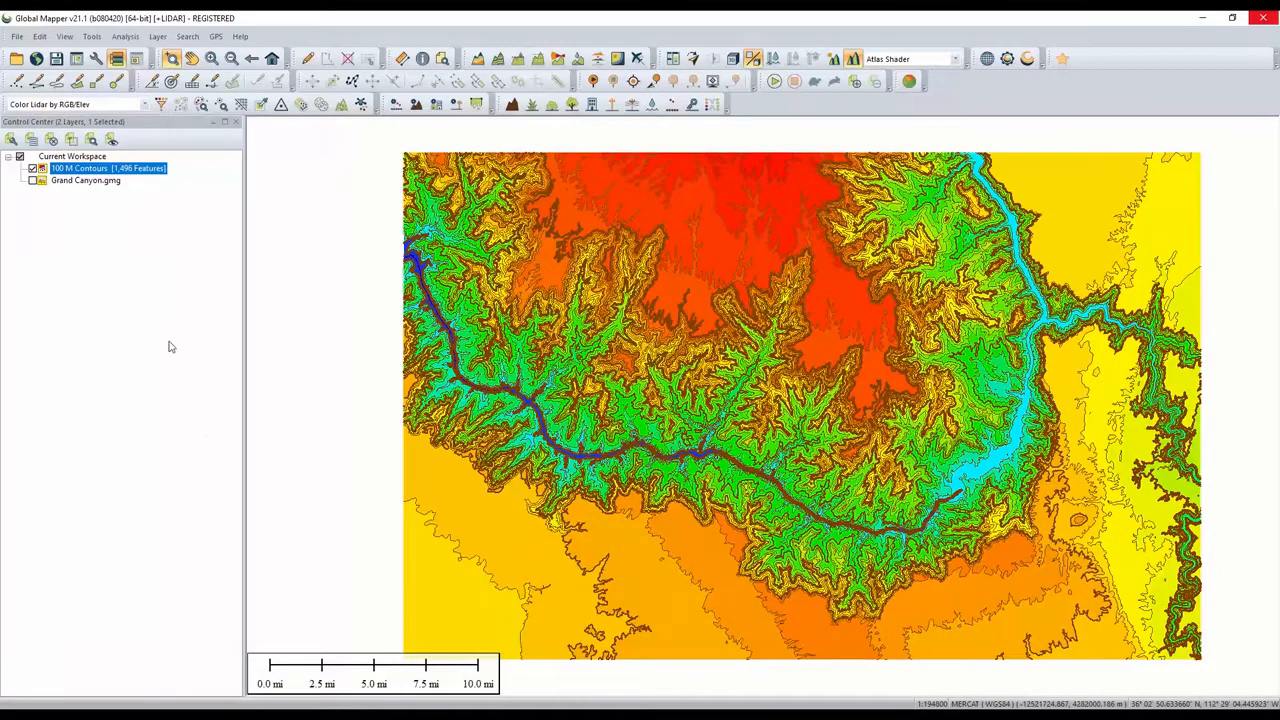
- Split the contour layer into separate sub-layers by feature description and expand the resulting group
right_click(105, 176)
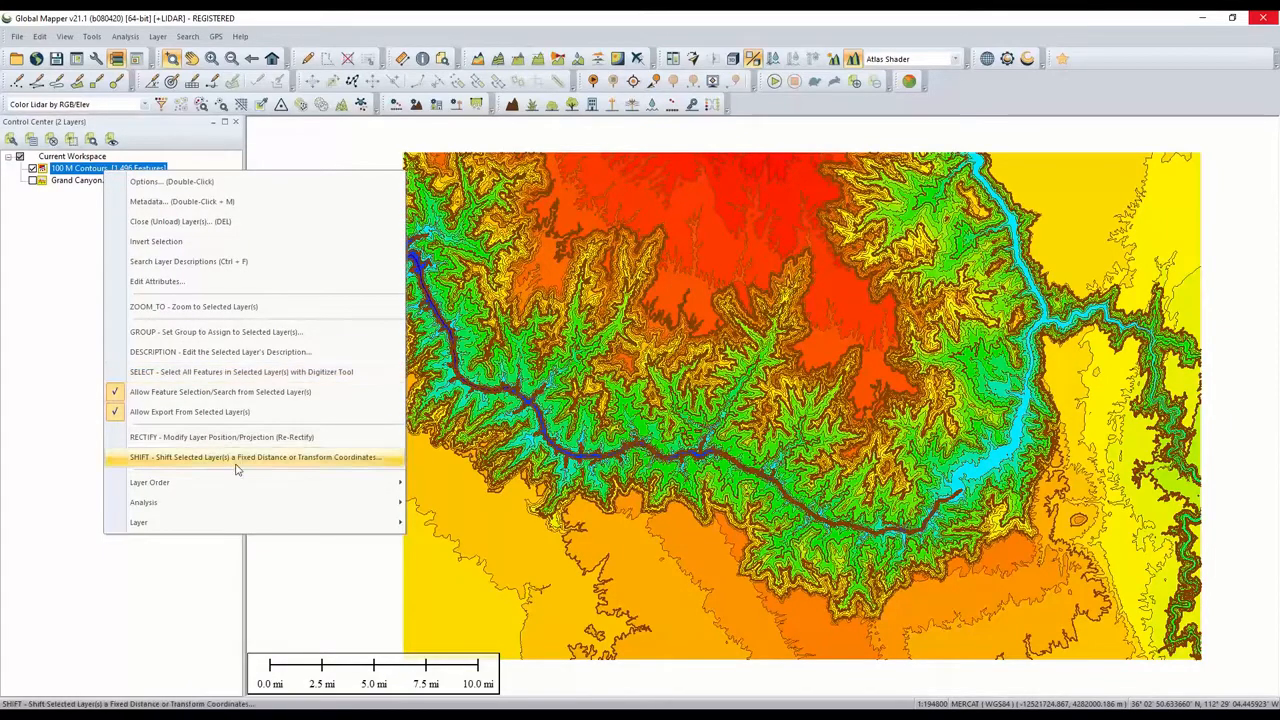
mouse_move(251, 524)
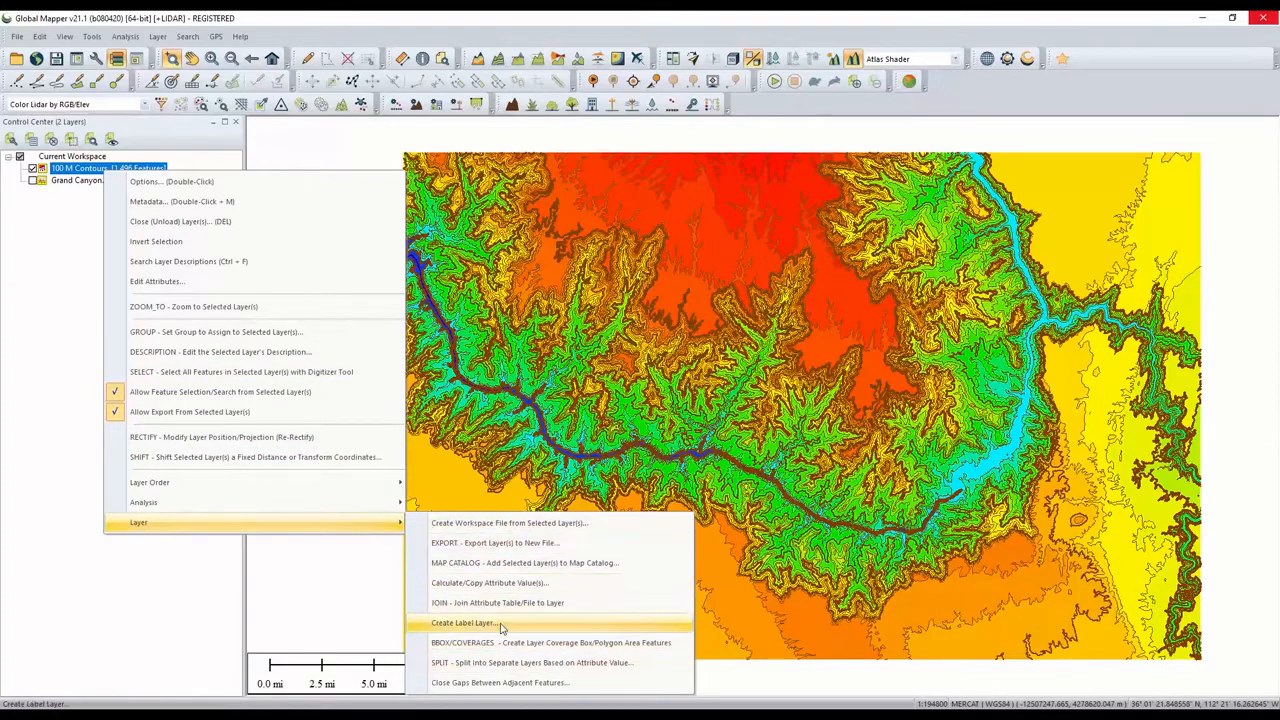
left_click(533, 664)
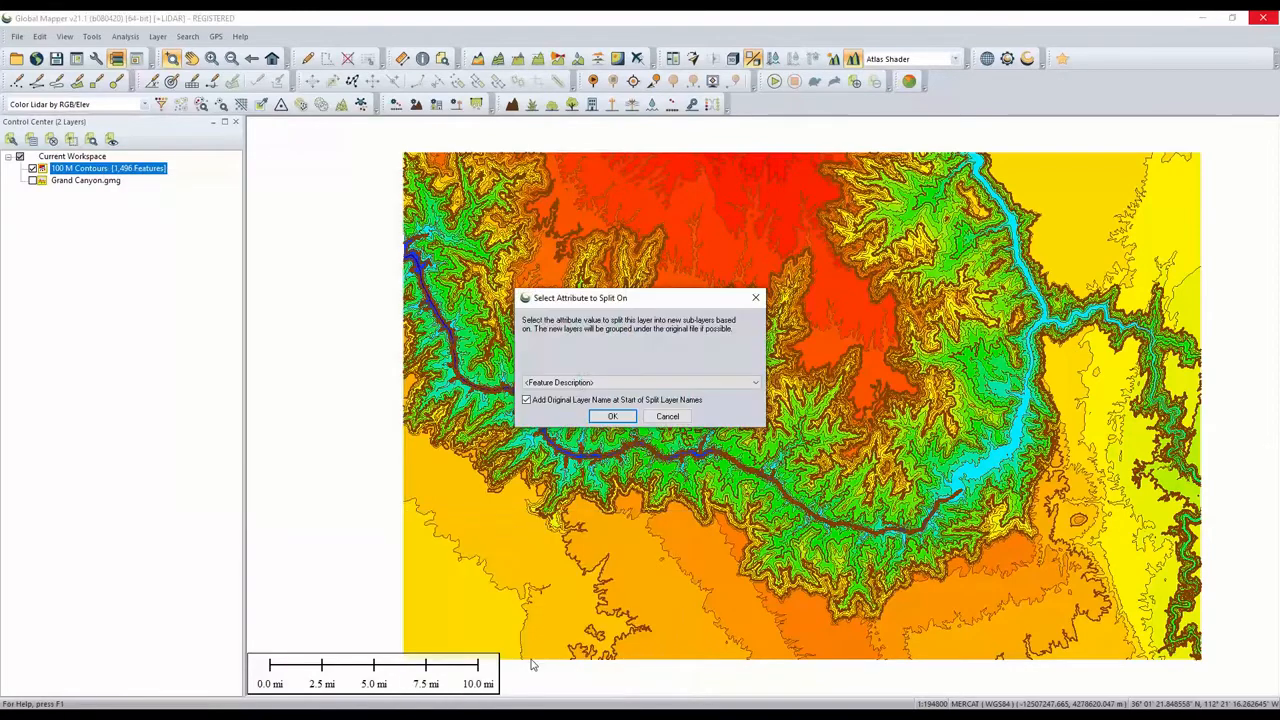
left_click(660, 386)
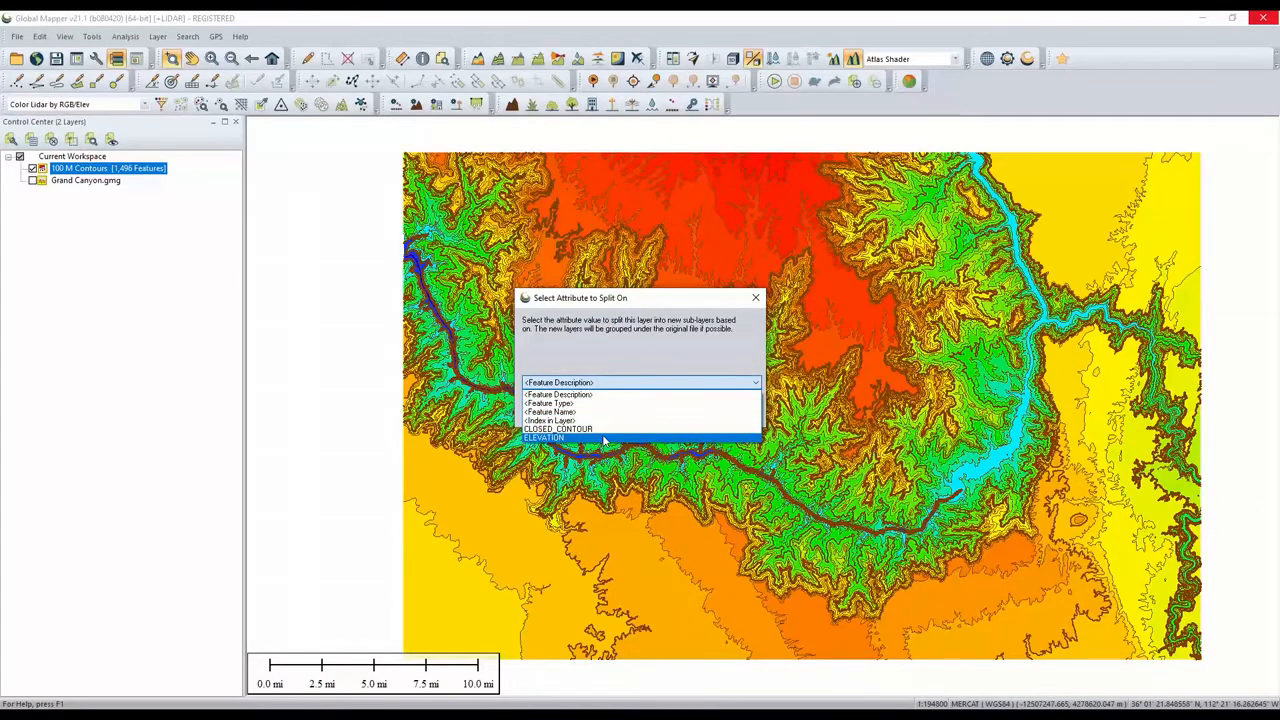
left_click(652, 370)
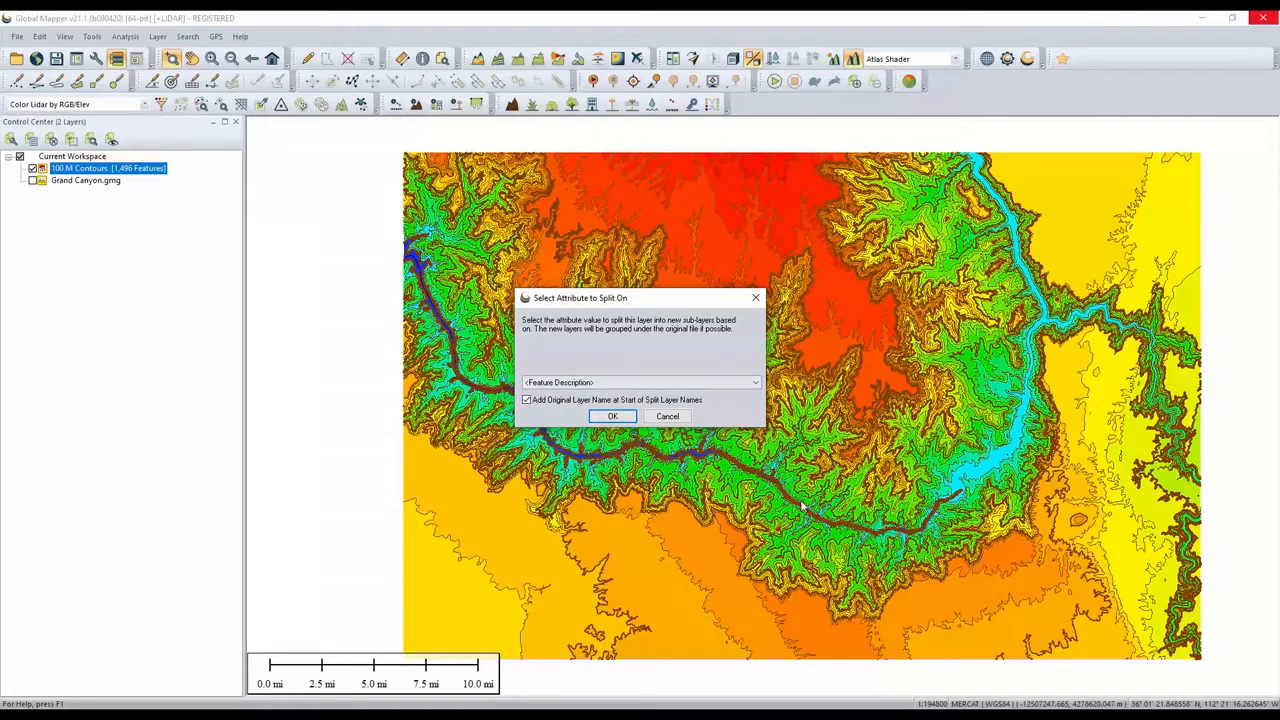
left_click(614, 418)
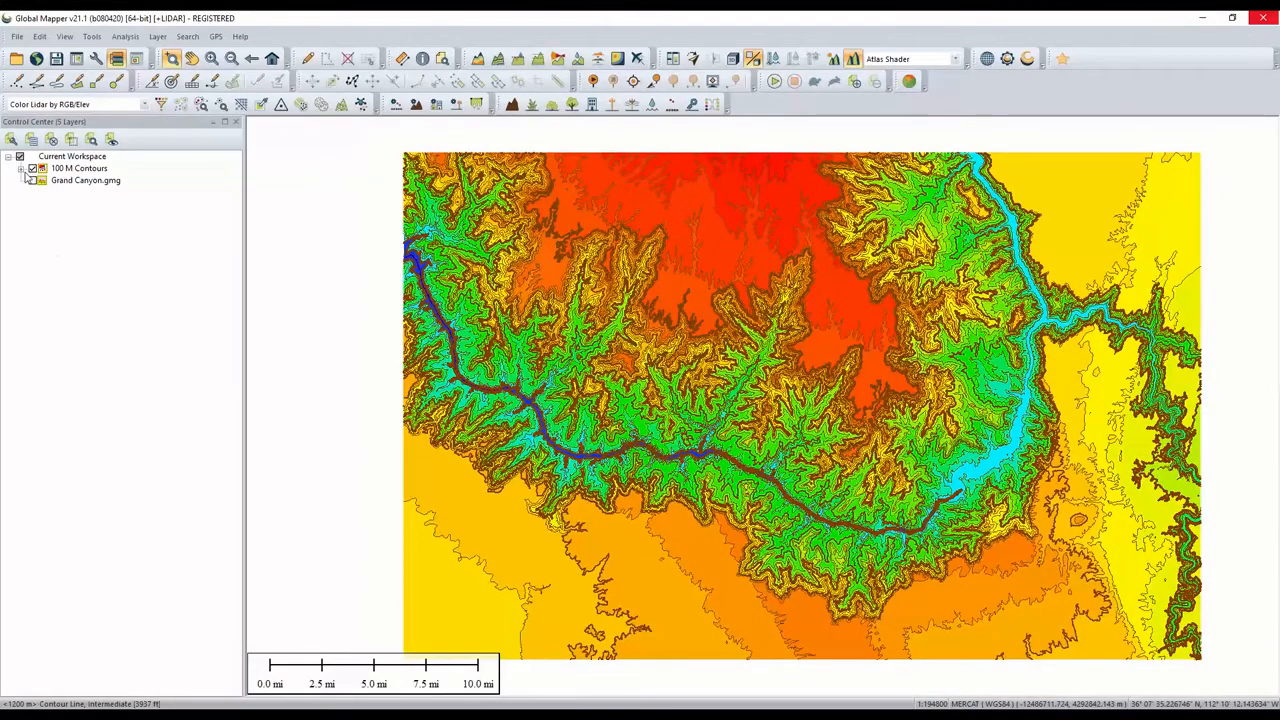
left_click(21, 169)
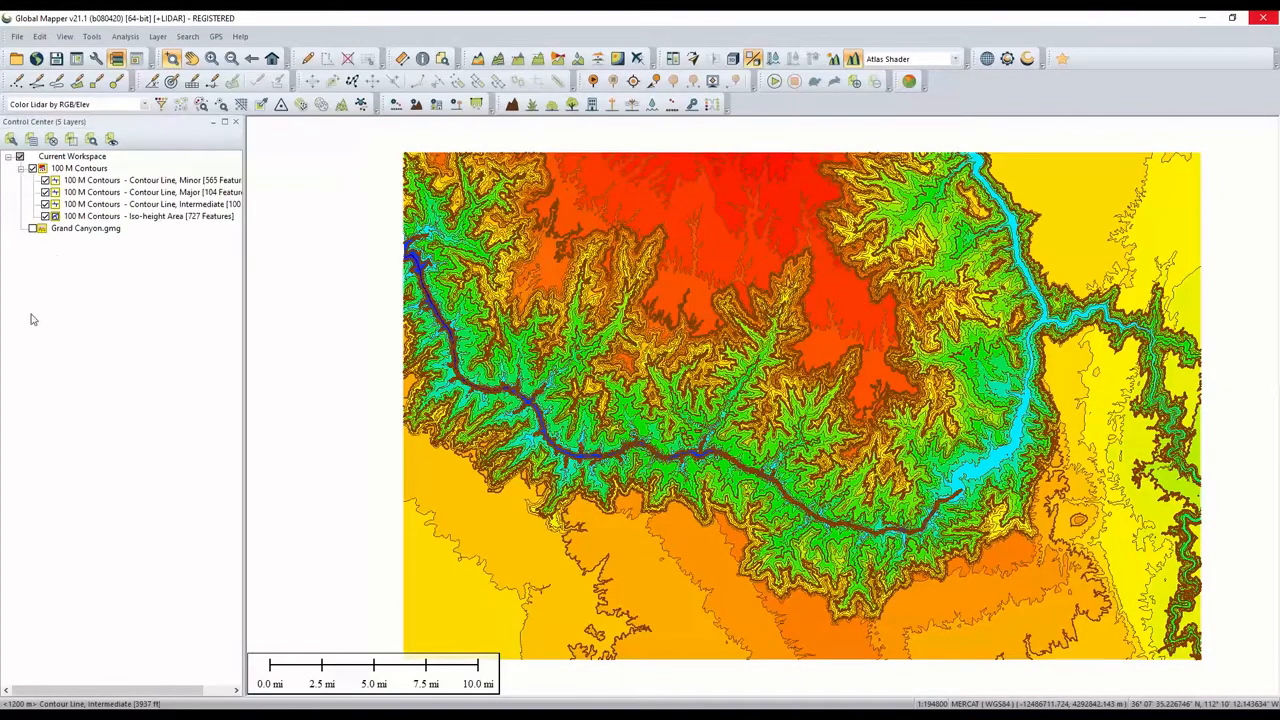
- Display only the Iso-height Area sub-layer of the contours group
left_click(141, 217)
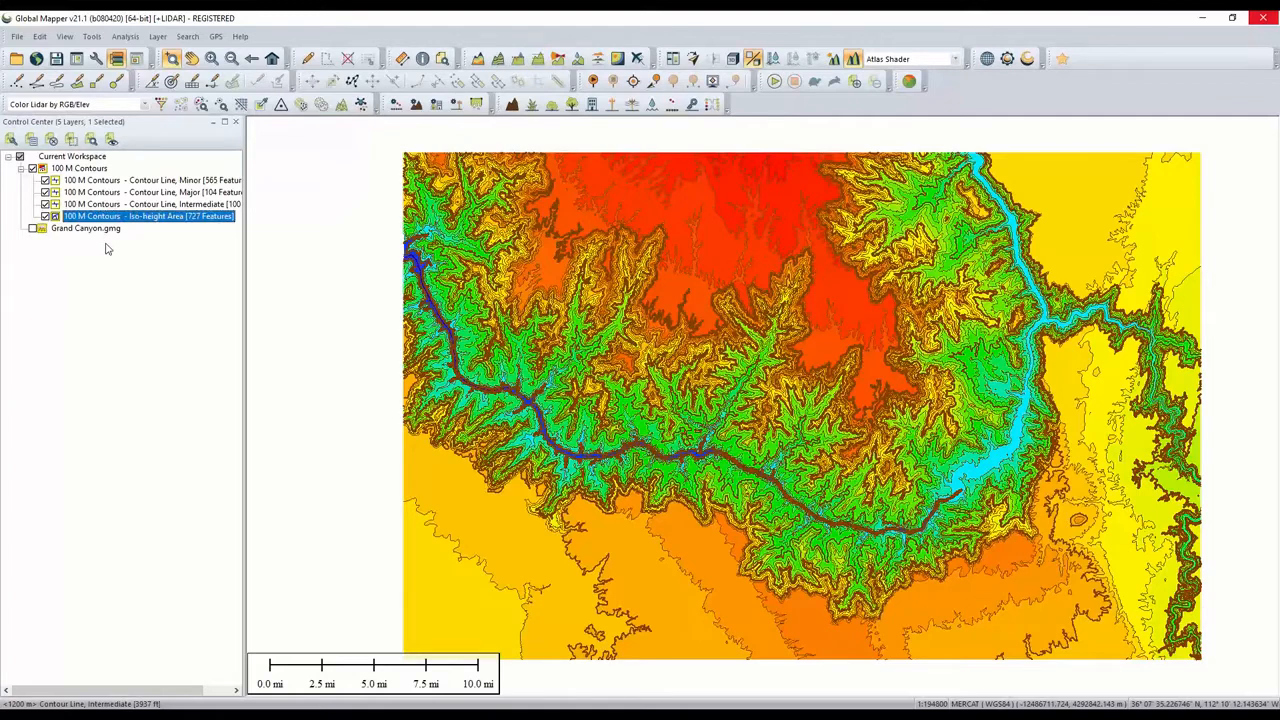
left_click(170, 181)
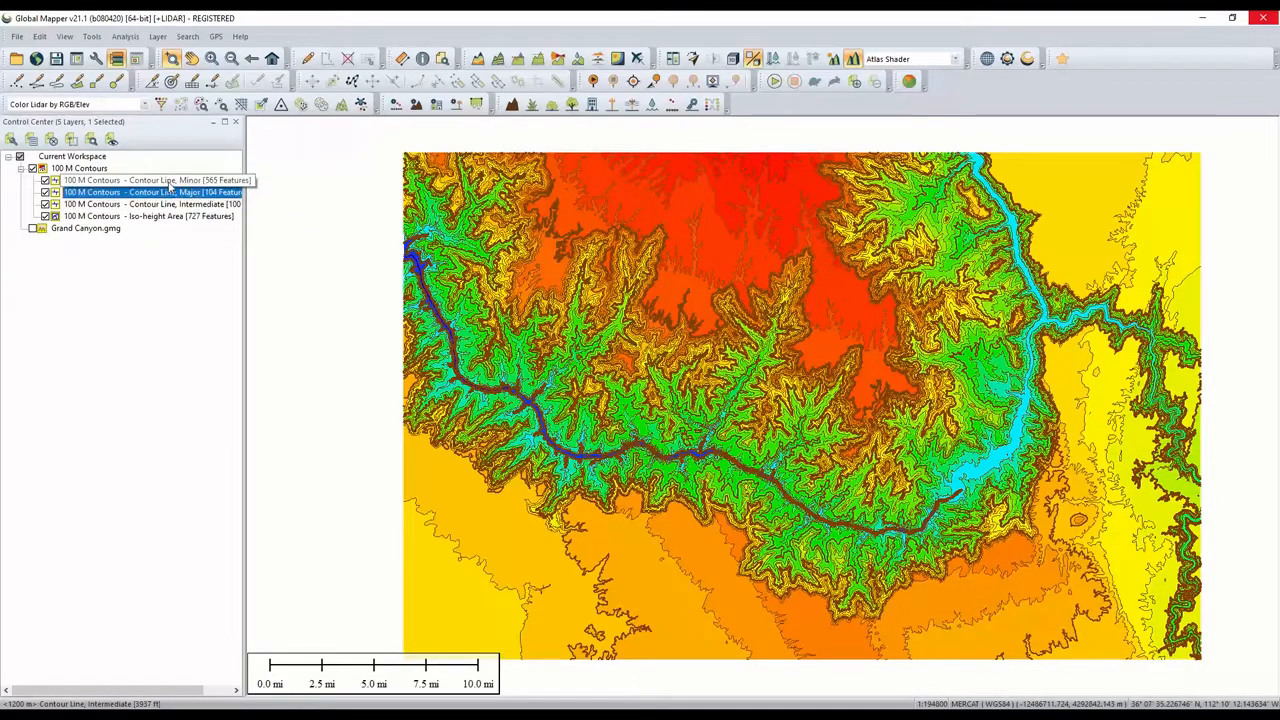
left_click(119, 276)
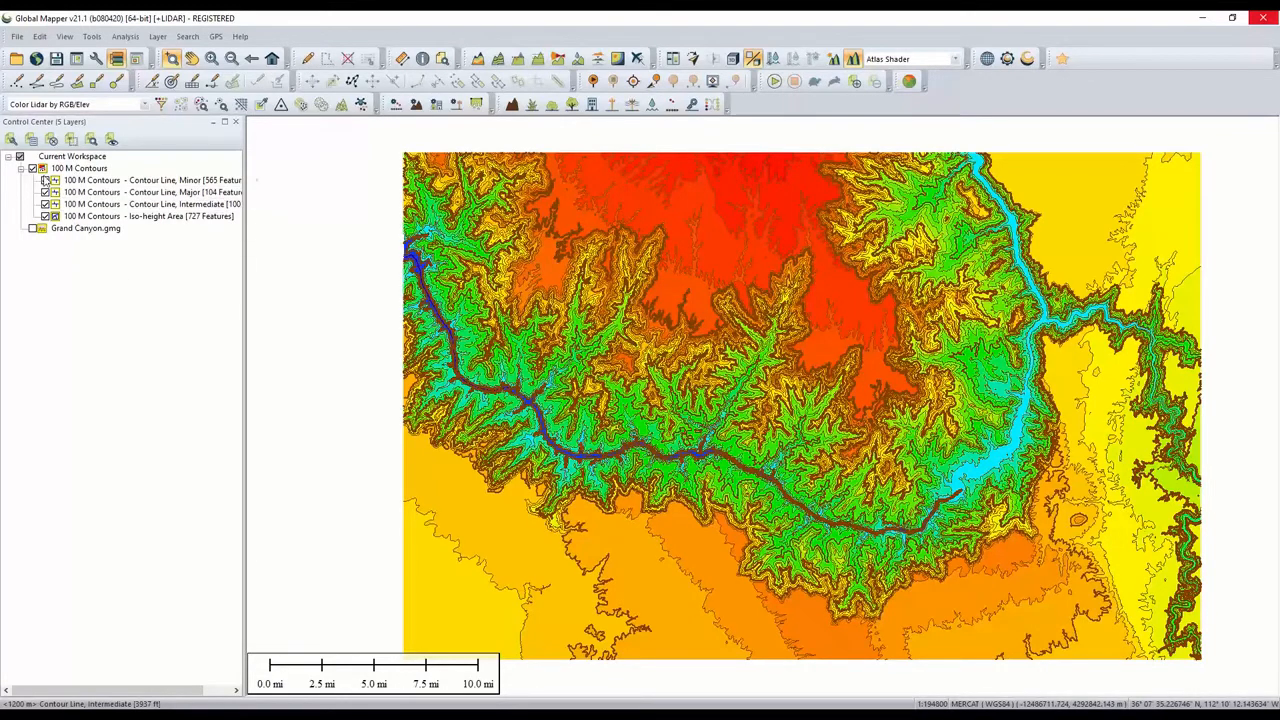
left_click(34, 169)
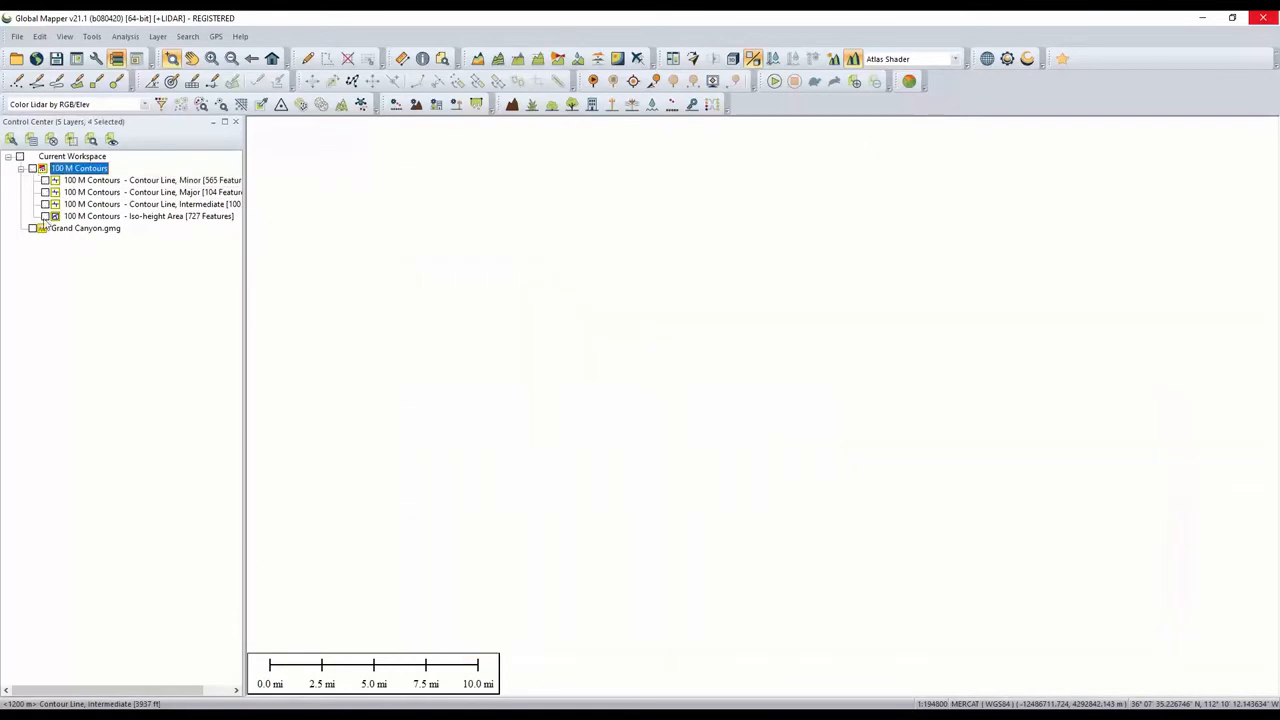
left_click(45, 217)
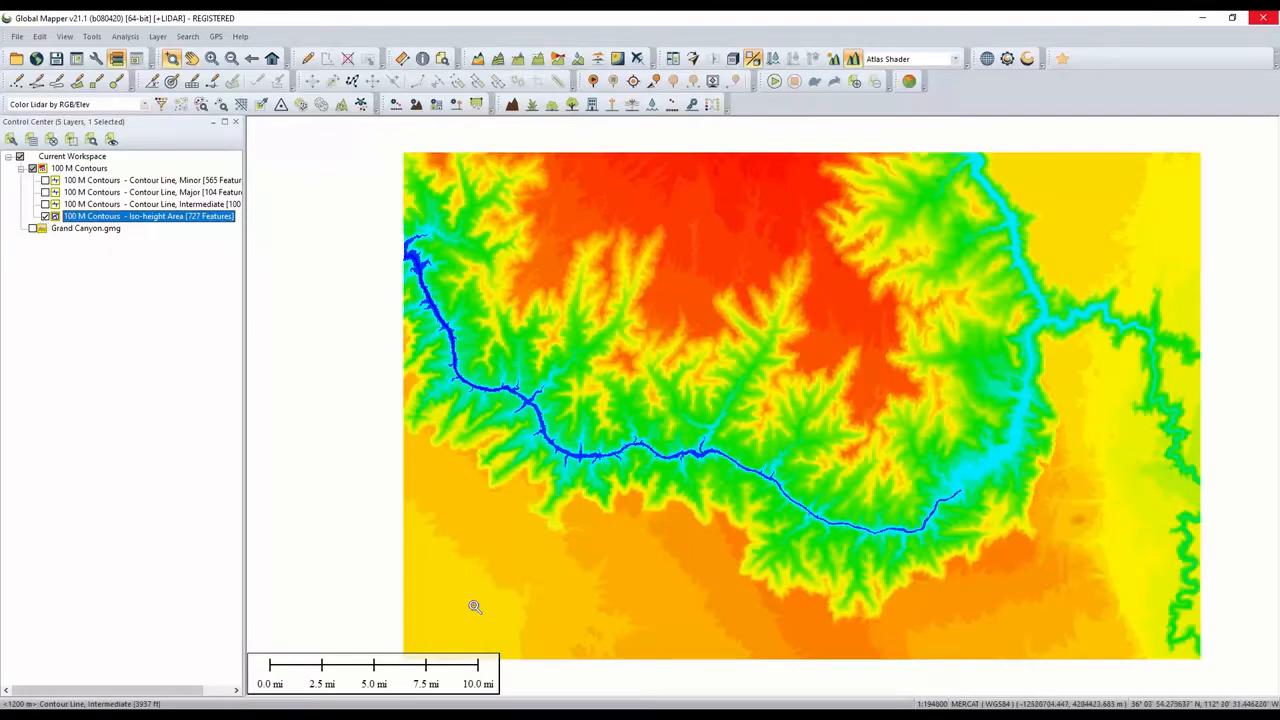
- Zoom into the canyon and examine the feature information of the iso-height area polygons
scroll(666, 348, "up", 1)
scroll(666, 348, "up", 1)
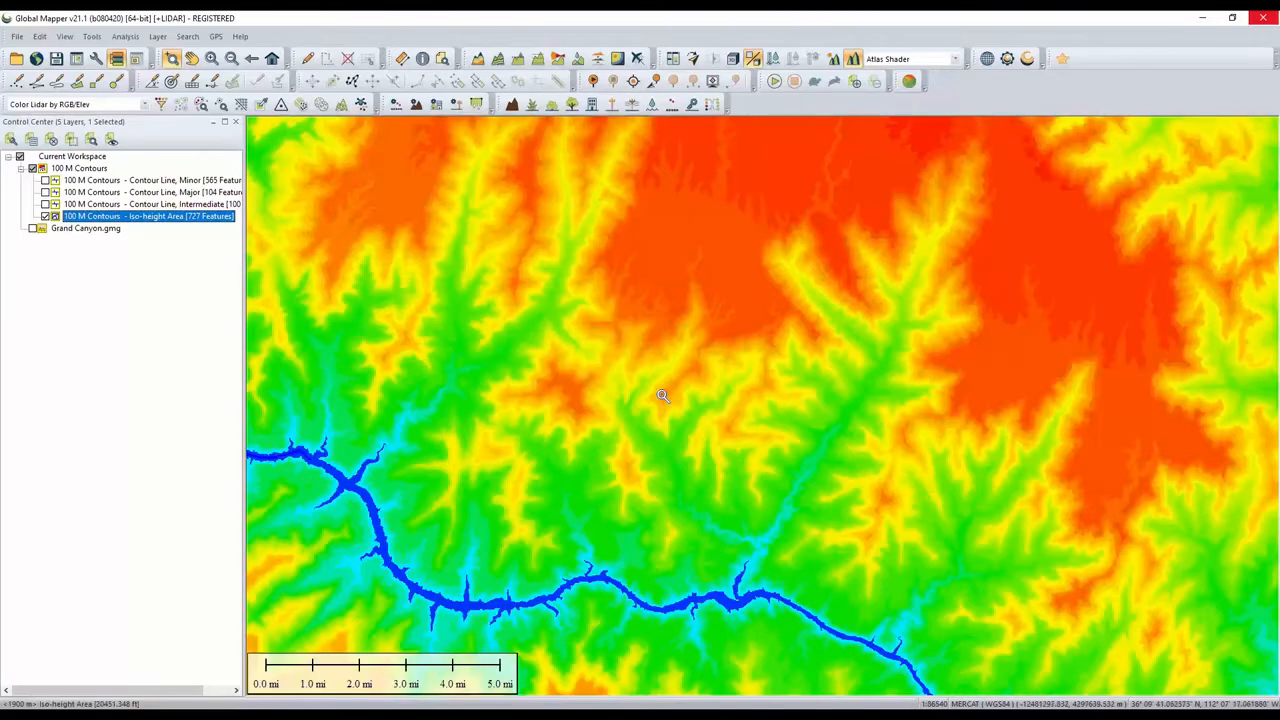
key("i")
left_click(695, 248)
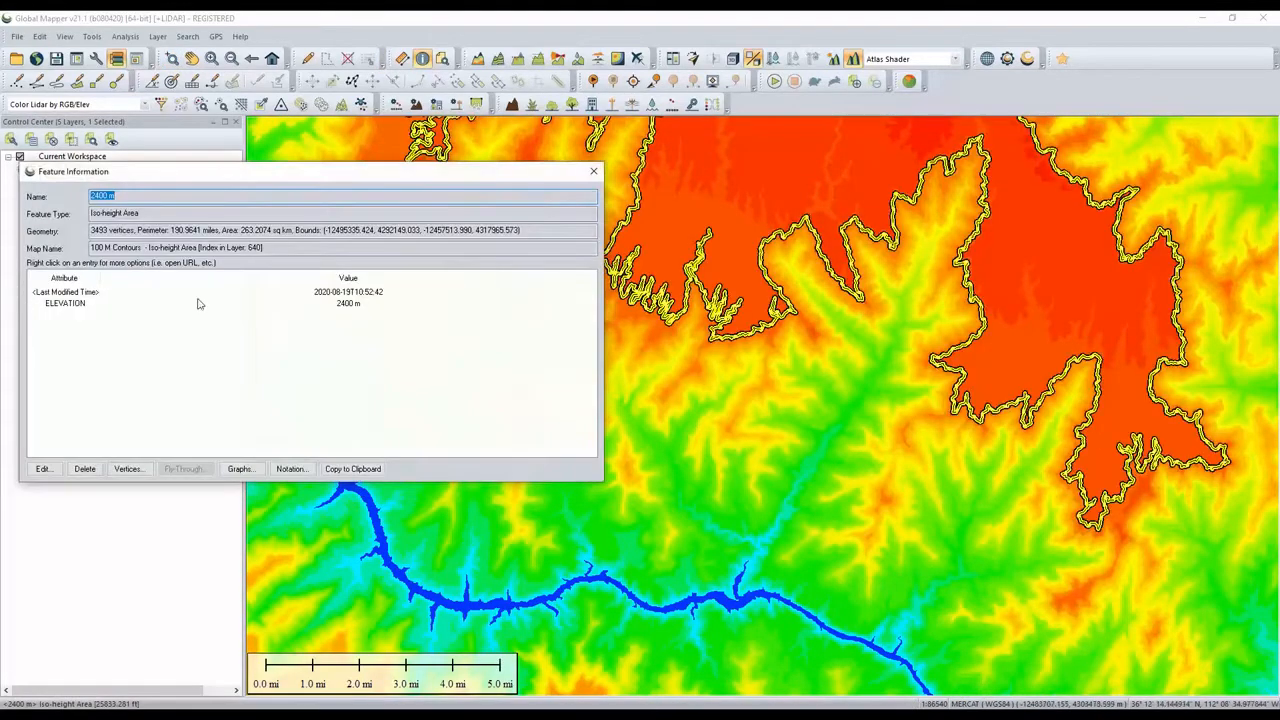
left_click(256, 306)
left_click(305, 337)
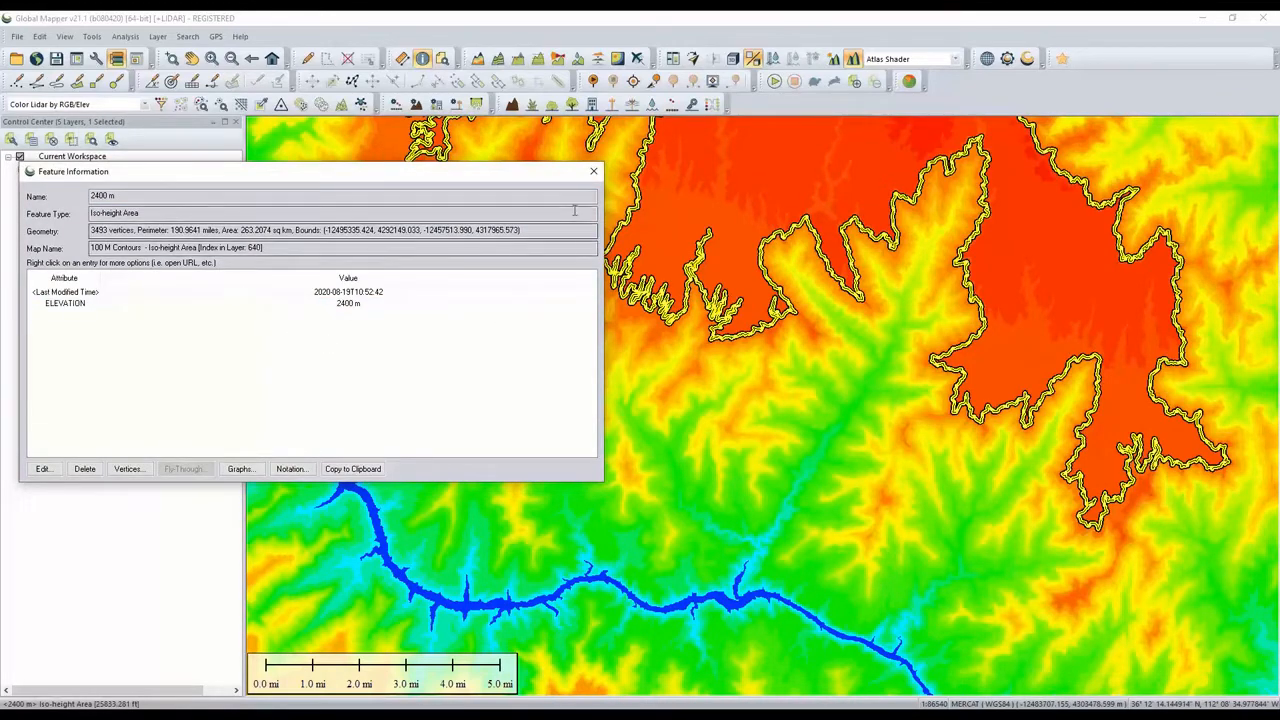
left_click(595, 176)
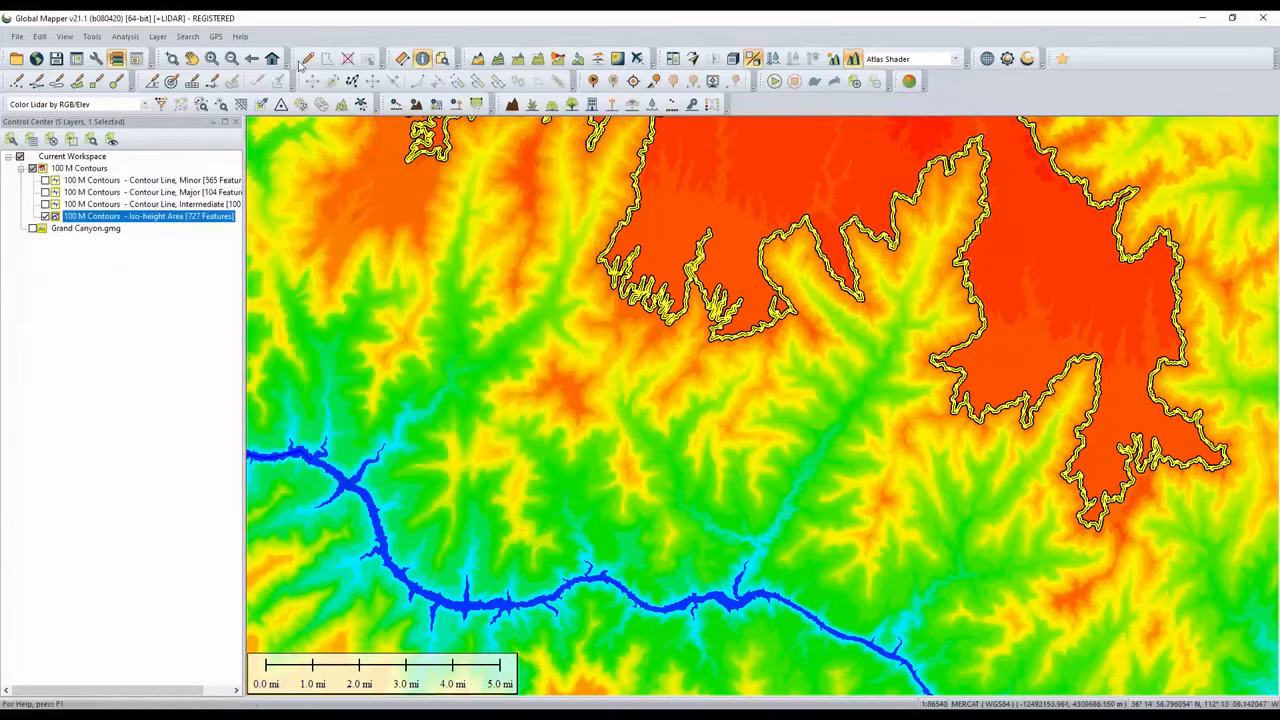
left_click(390, 208)
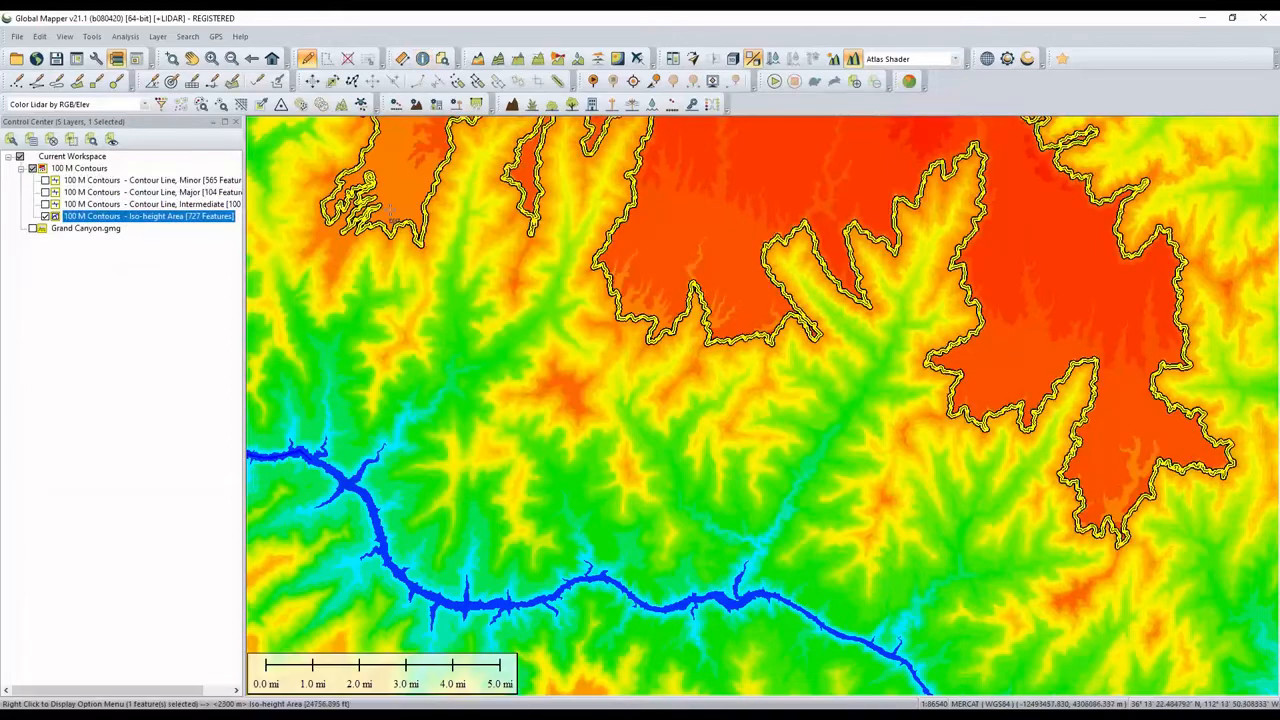
left_click(493, 330)
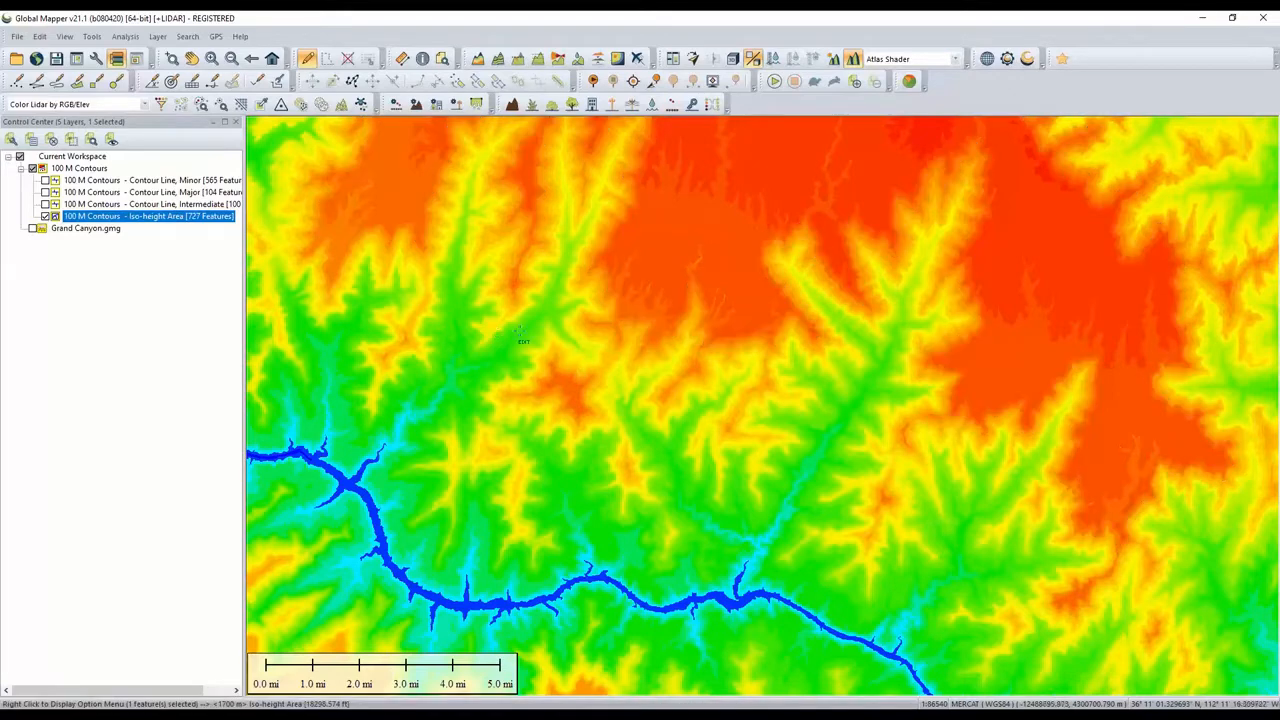
- Open the iso-height areas in the 3D viewer, orbit and zoom around them, then close the viewer
left_click(733, 59)
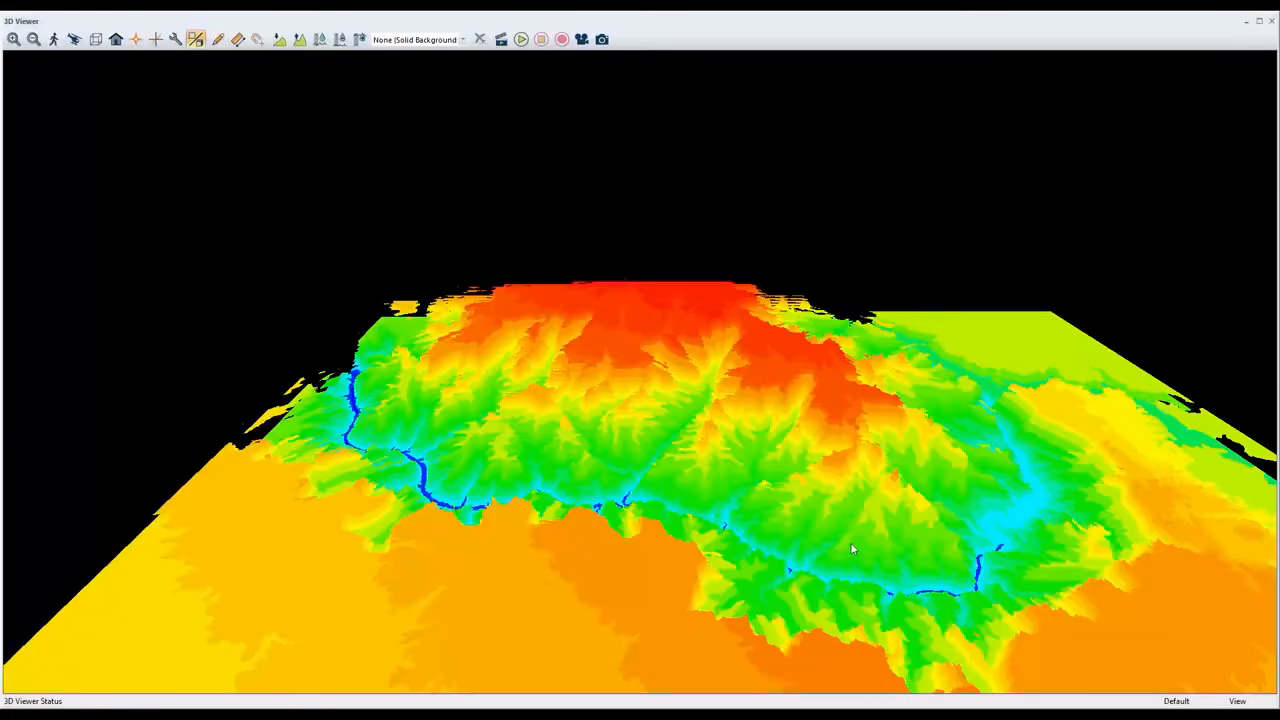
left_click_drag(850, 542, 642, 478)
scroll(668, 526, "up", 4)
left_click_drag(660, 537, 617, 431)
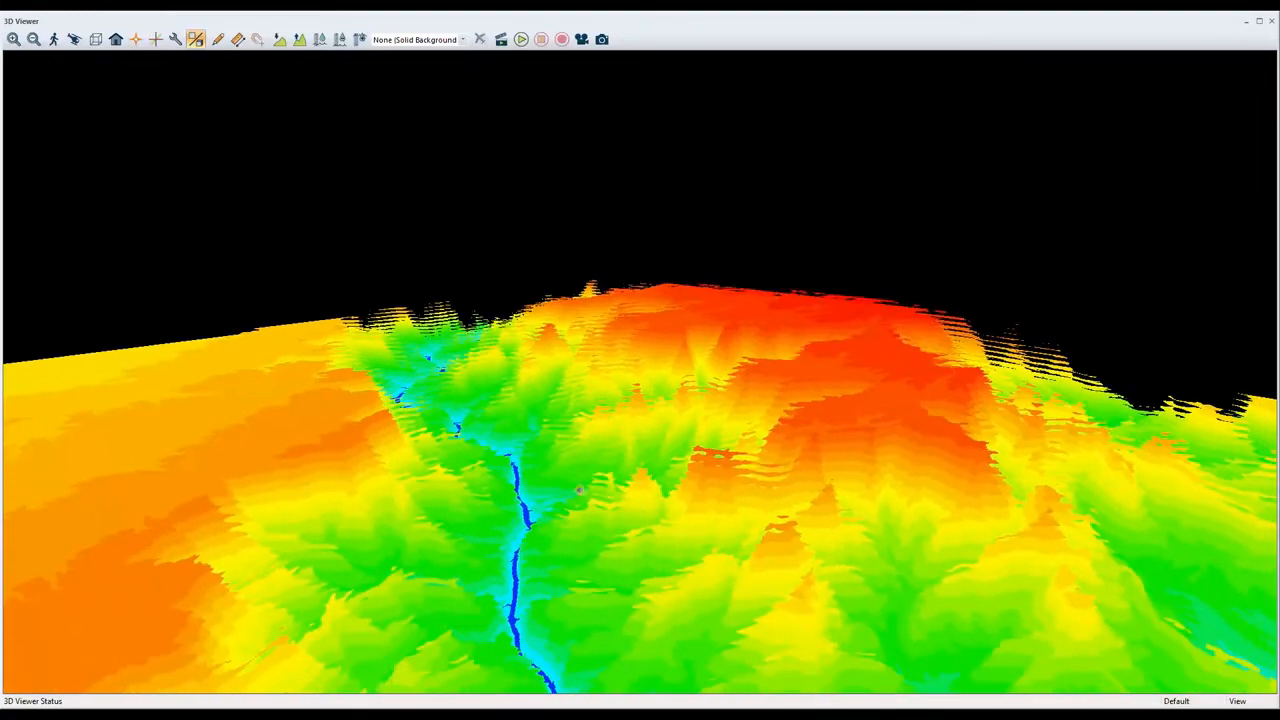
left_click_drag(581, 490, 579, 511)
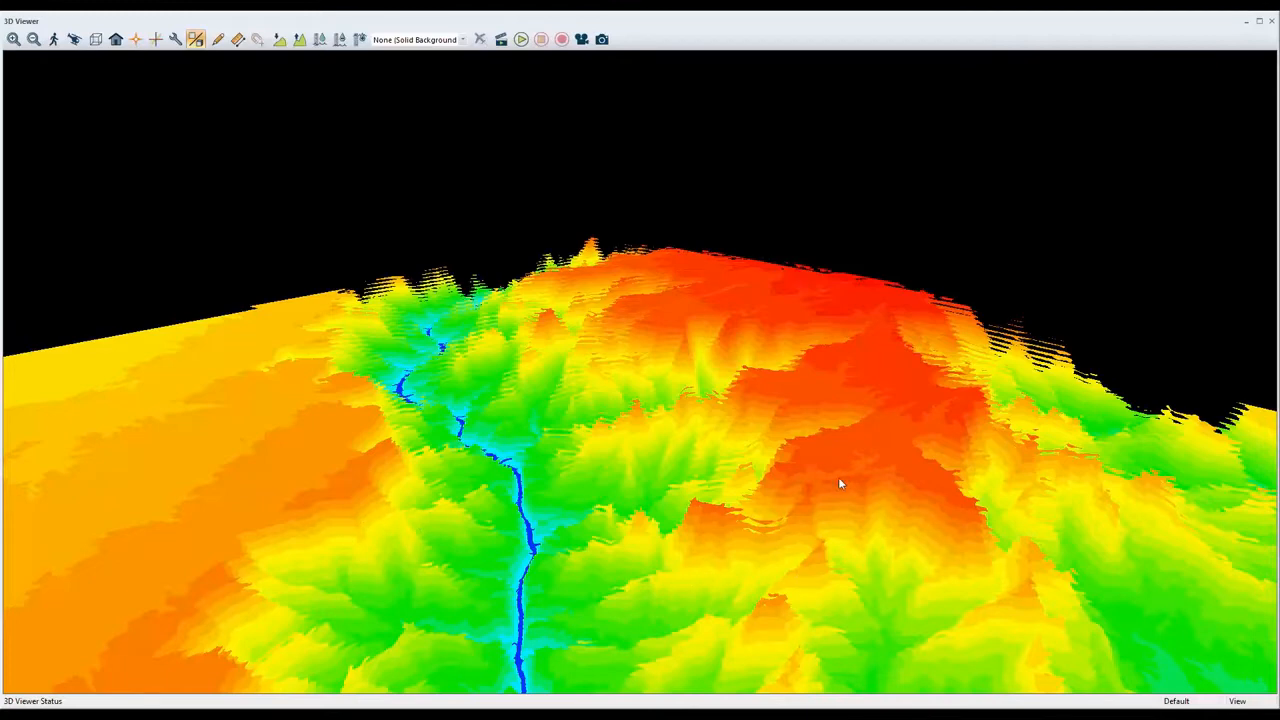
left_click_drag(734, 531, 735, 487)
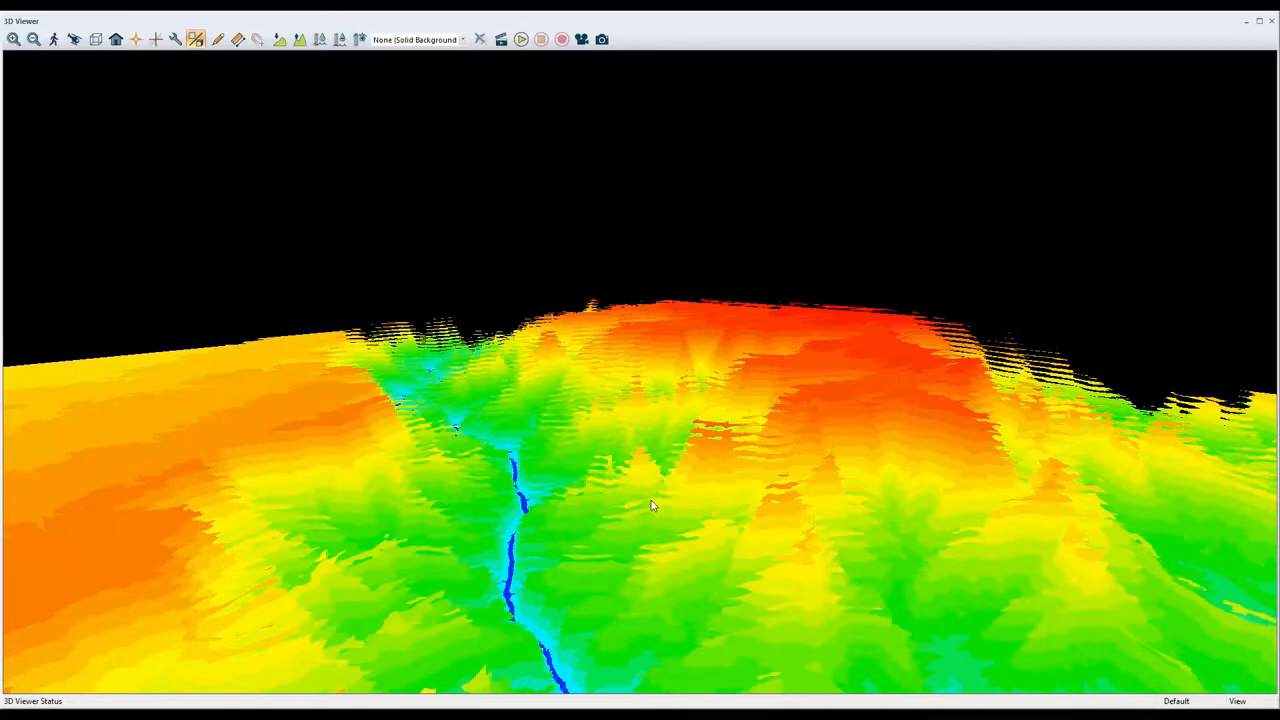
left_click(1271, 26)
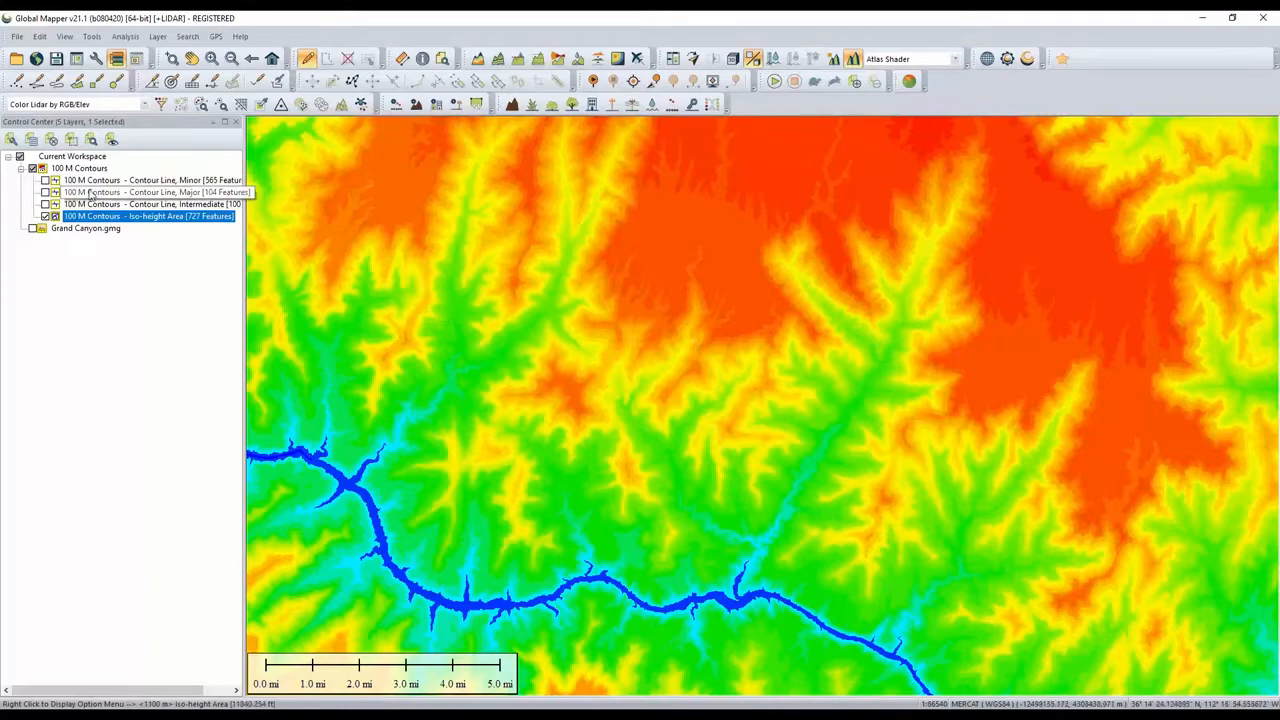
- Show all contour line sub-layers of the 100 M Contours group while hiding the Iso-height Area sub-layer
left_click(33, 169)
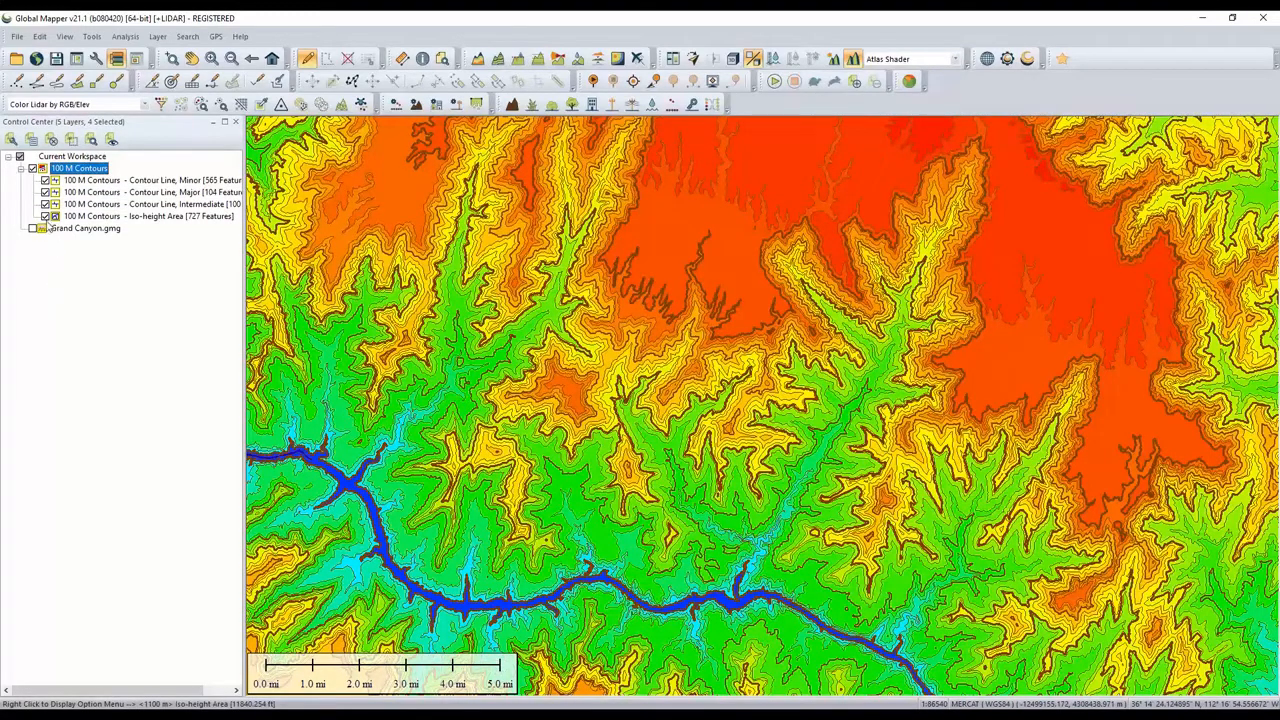
left_click(45, 218)
left_click(45, 217)
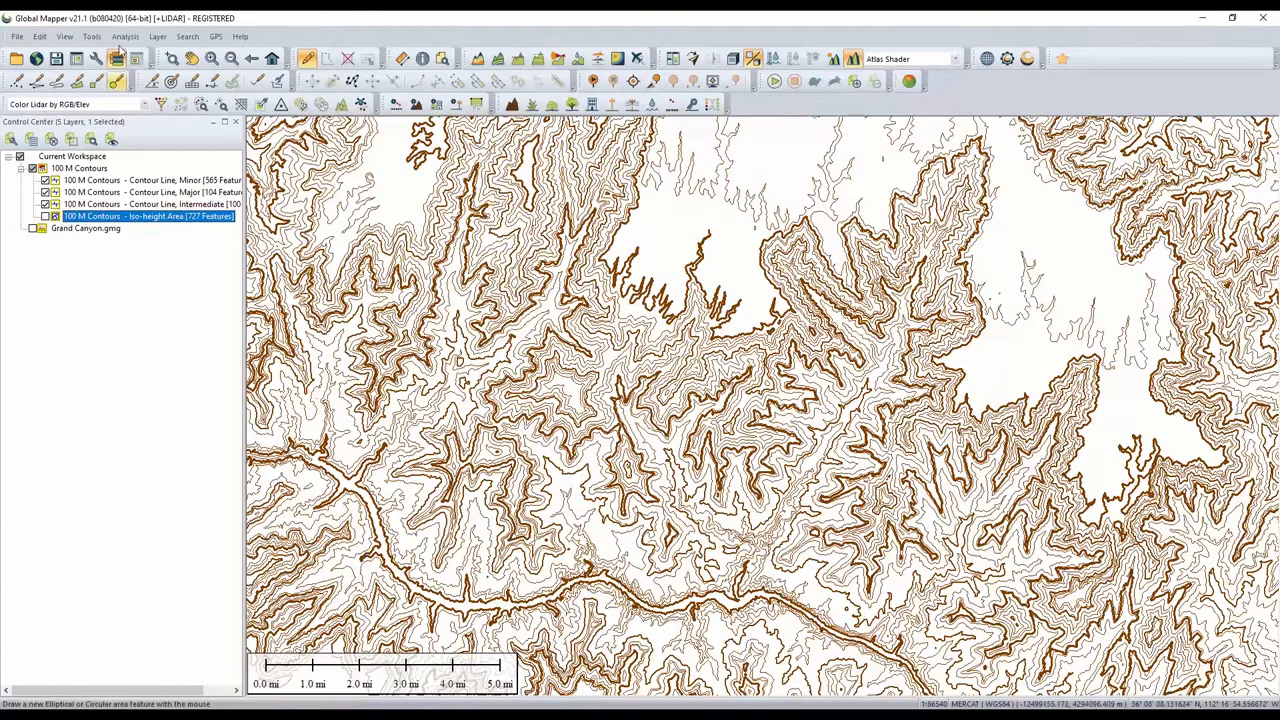
- Style all features of the contours group with the same Elevation (Solid) line style and apply it
double_click(88, 171)
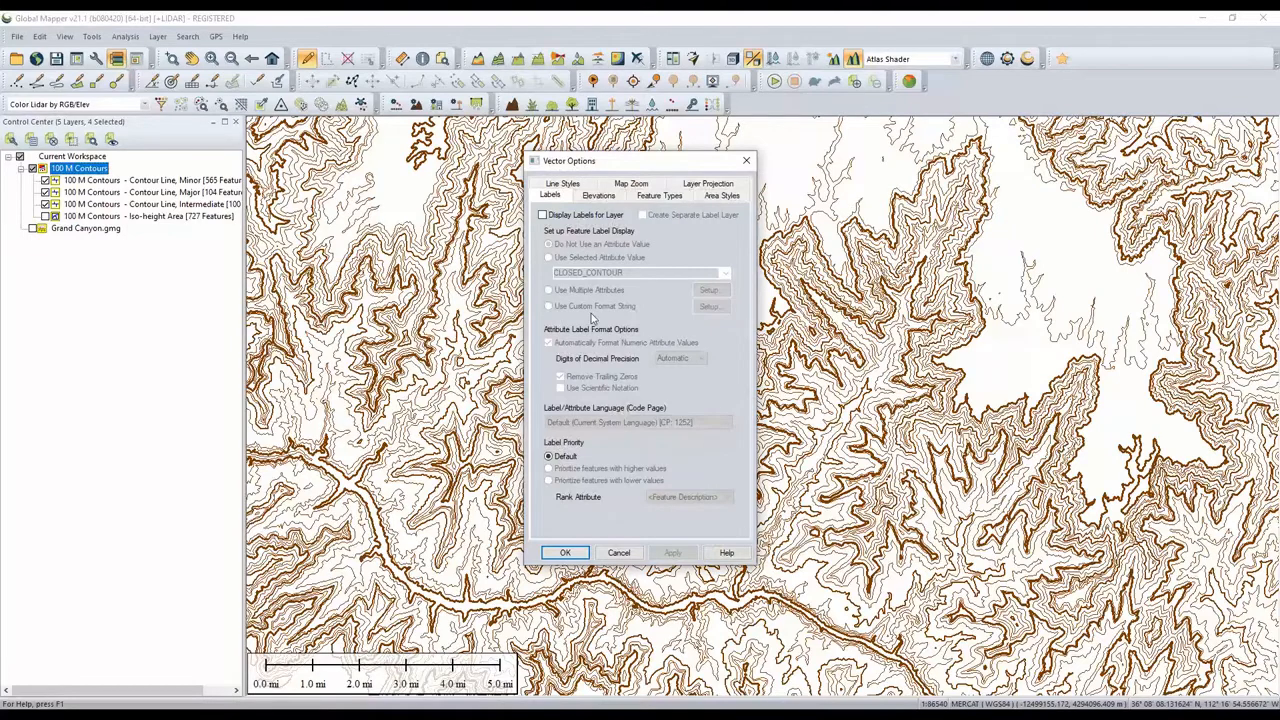
left_click(550, 185)
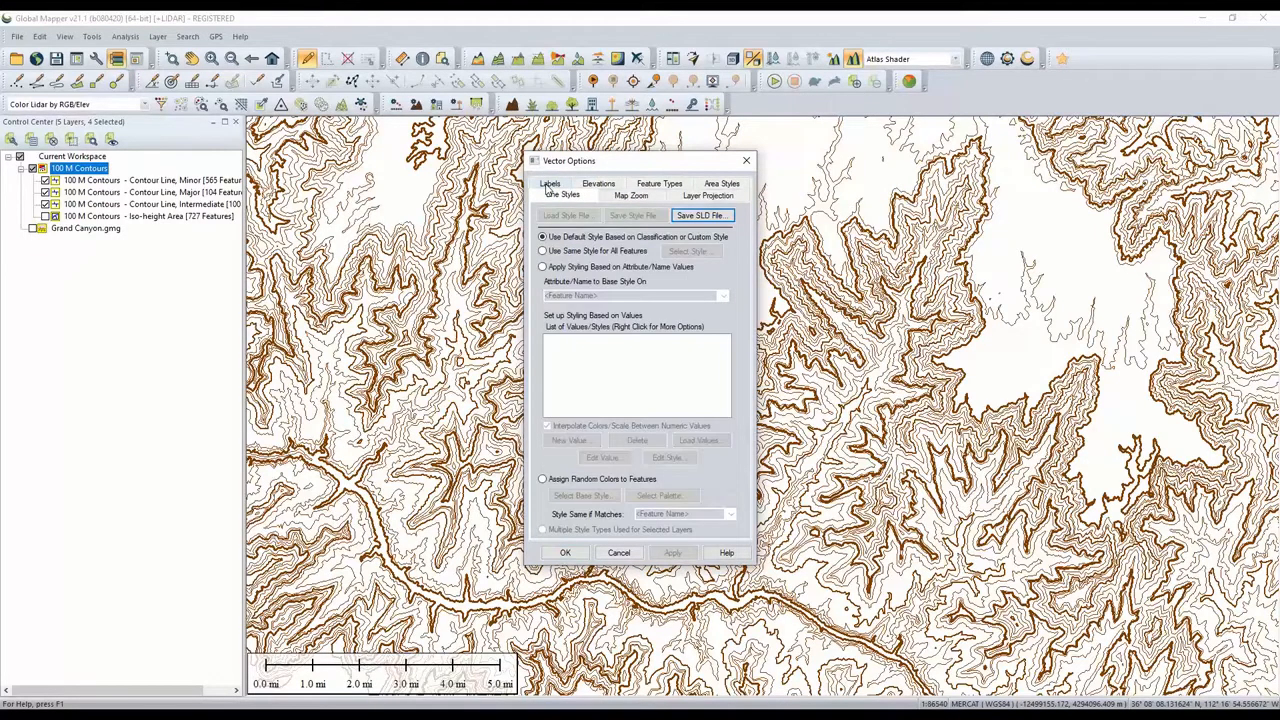
left_click(598, 252)
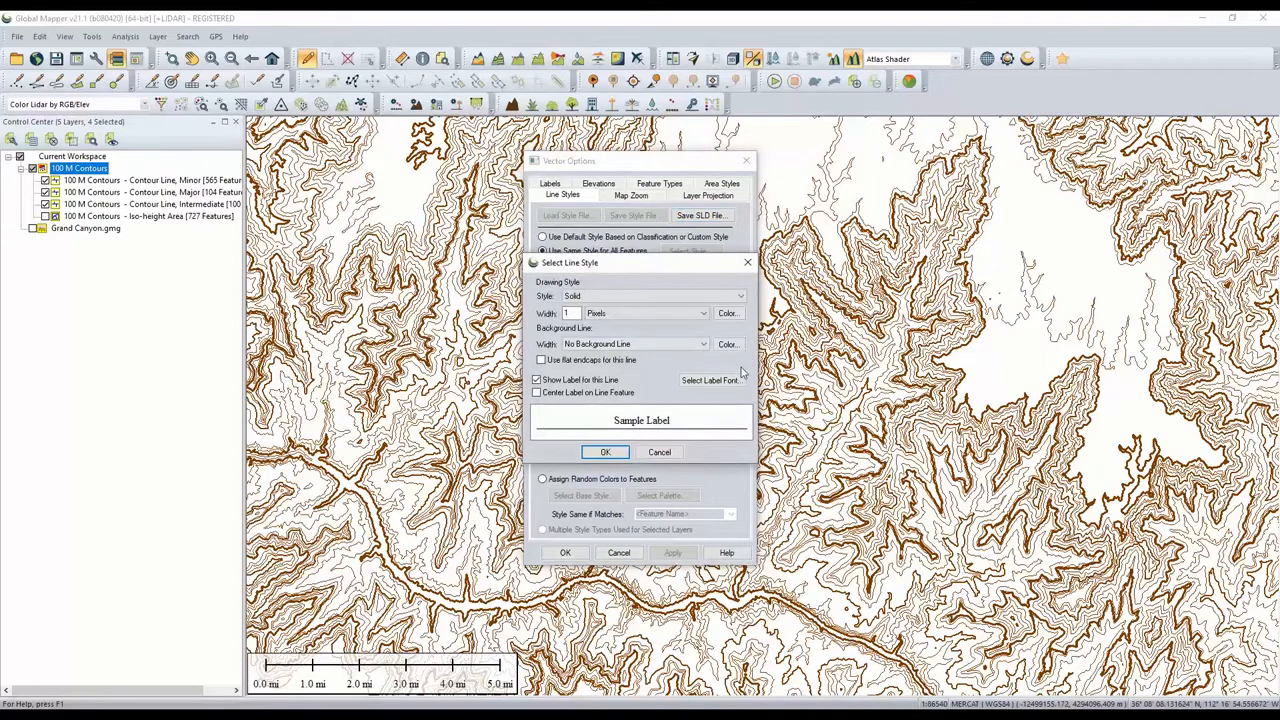
left_click(738, 297)
scroll(695, 430, "down", 10)
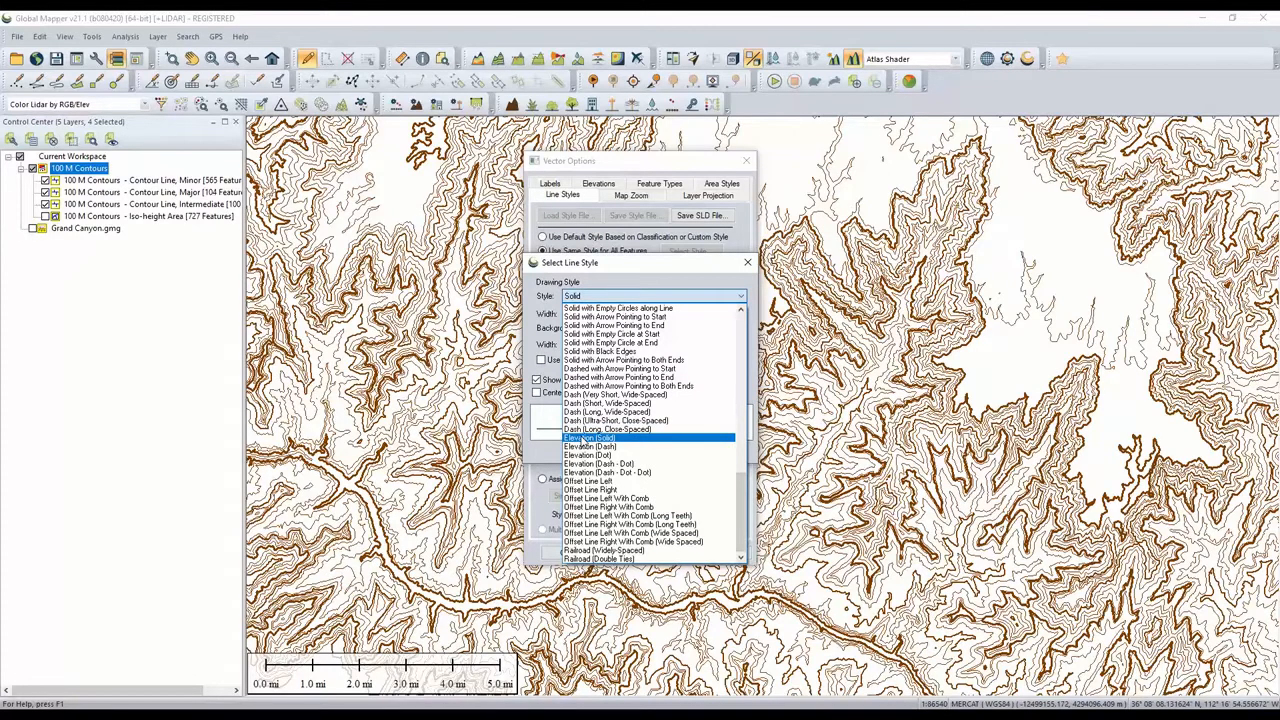
left_click(583, 440)
left_click(596, 452)
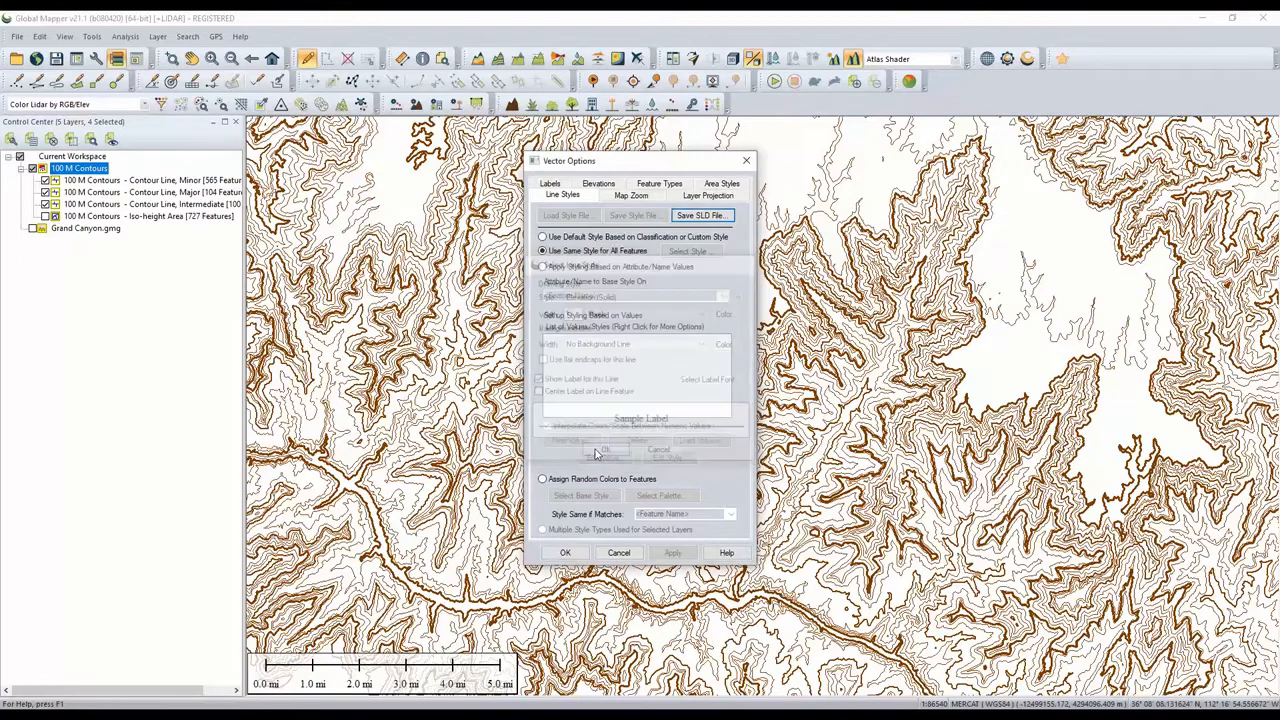
left_click(672, 552)
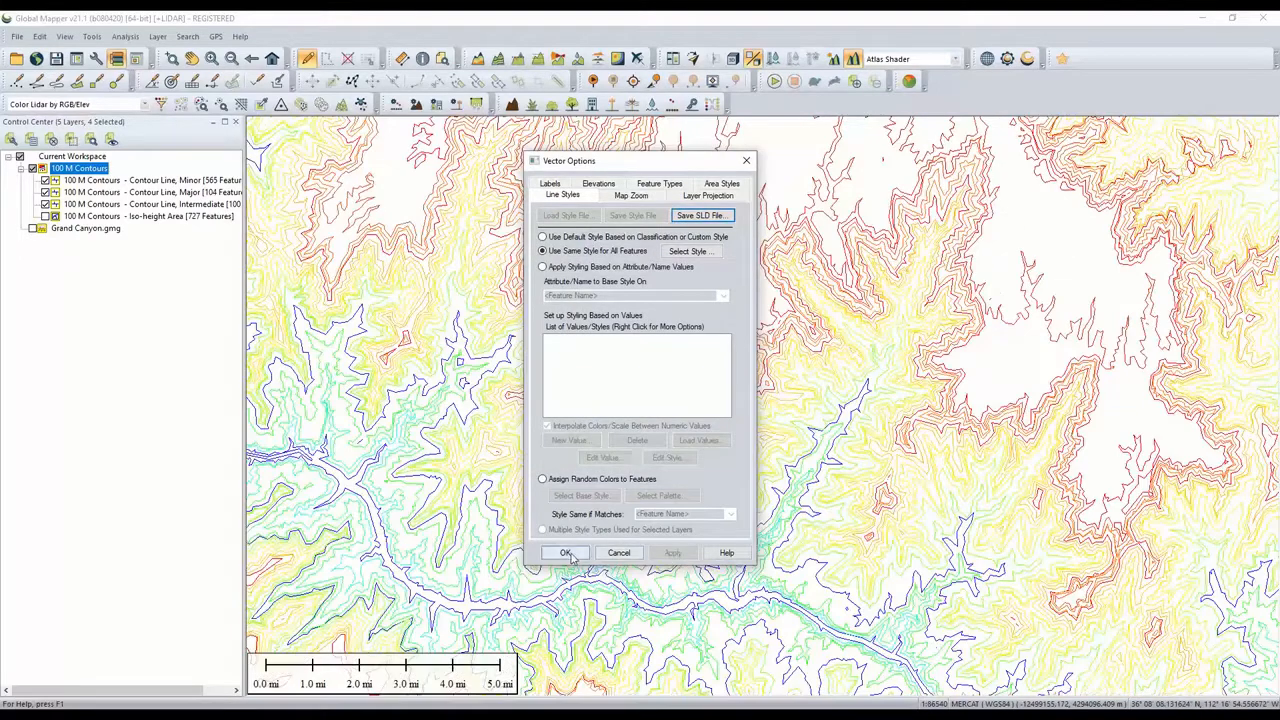
left_click(566, 553)
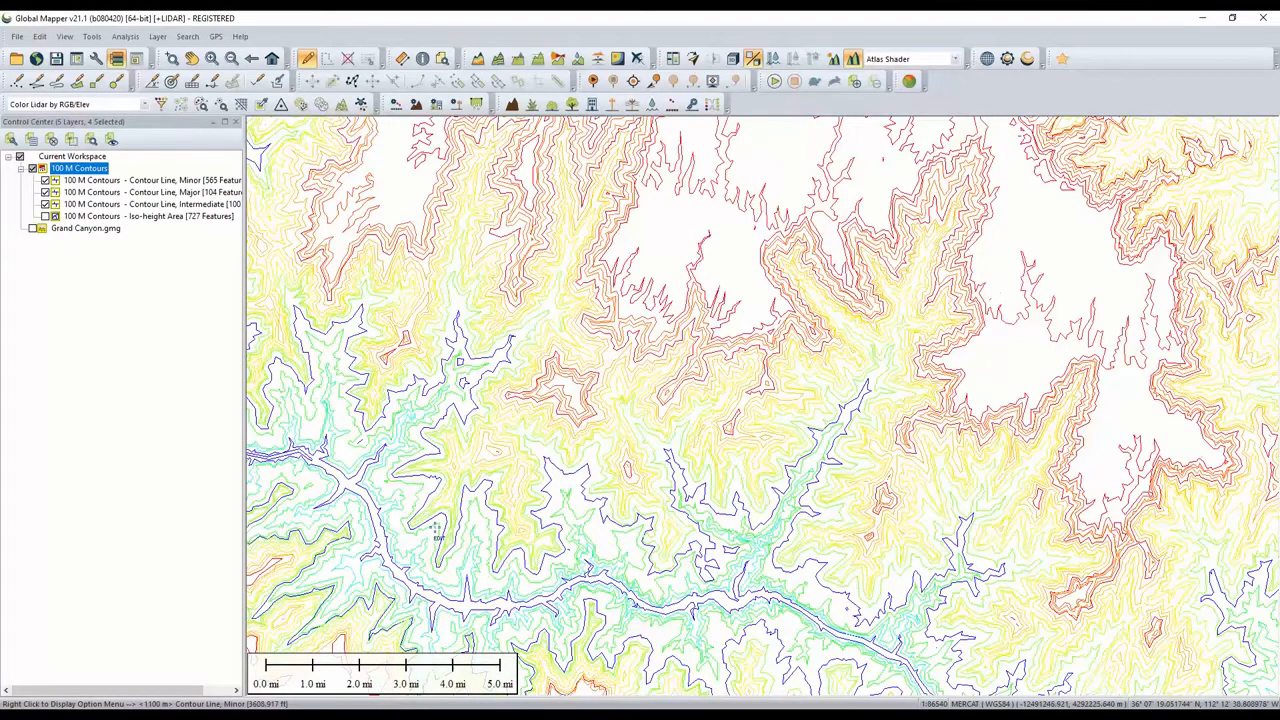
- Open the styled contour lines in the 3D viewer and orbit and zoom around them
left_click(731, 60)
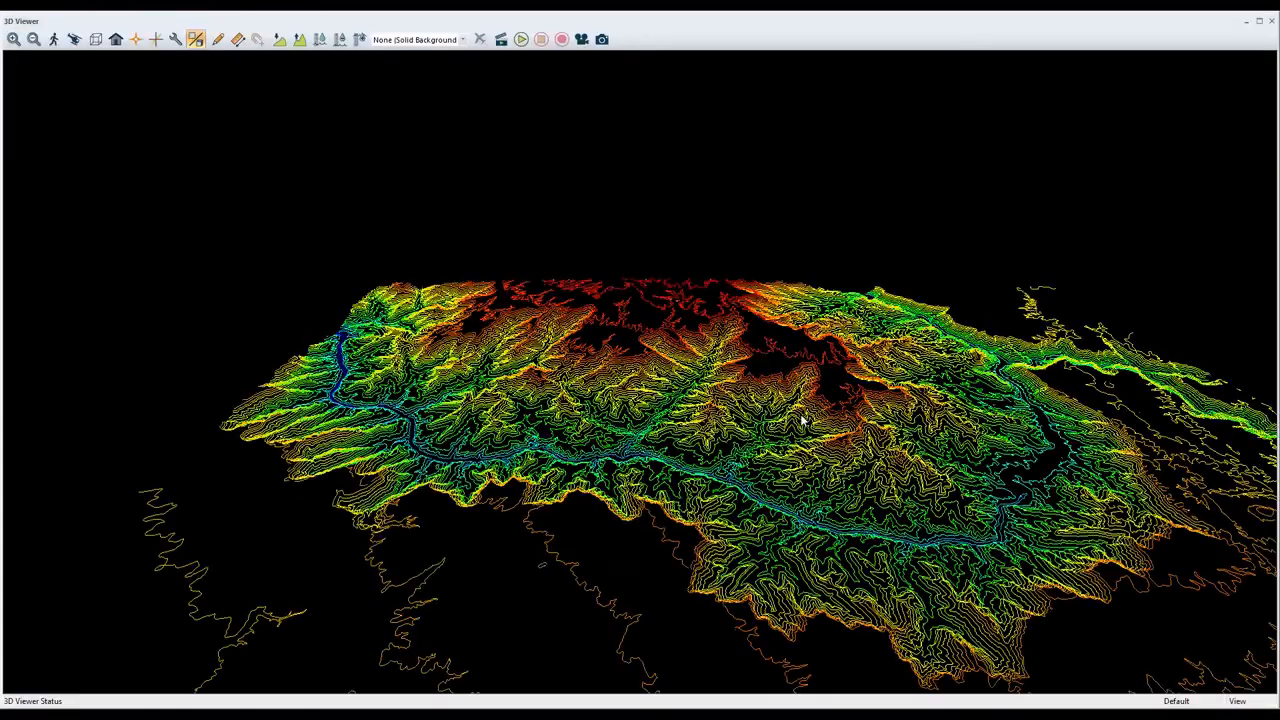
left_click_drag(804, 449, 599, 362)
scroll(637, 460, "up", 2)
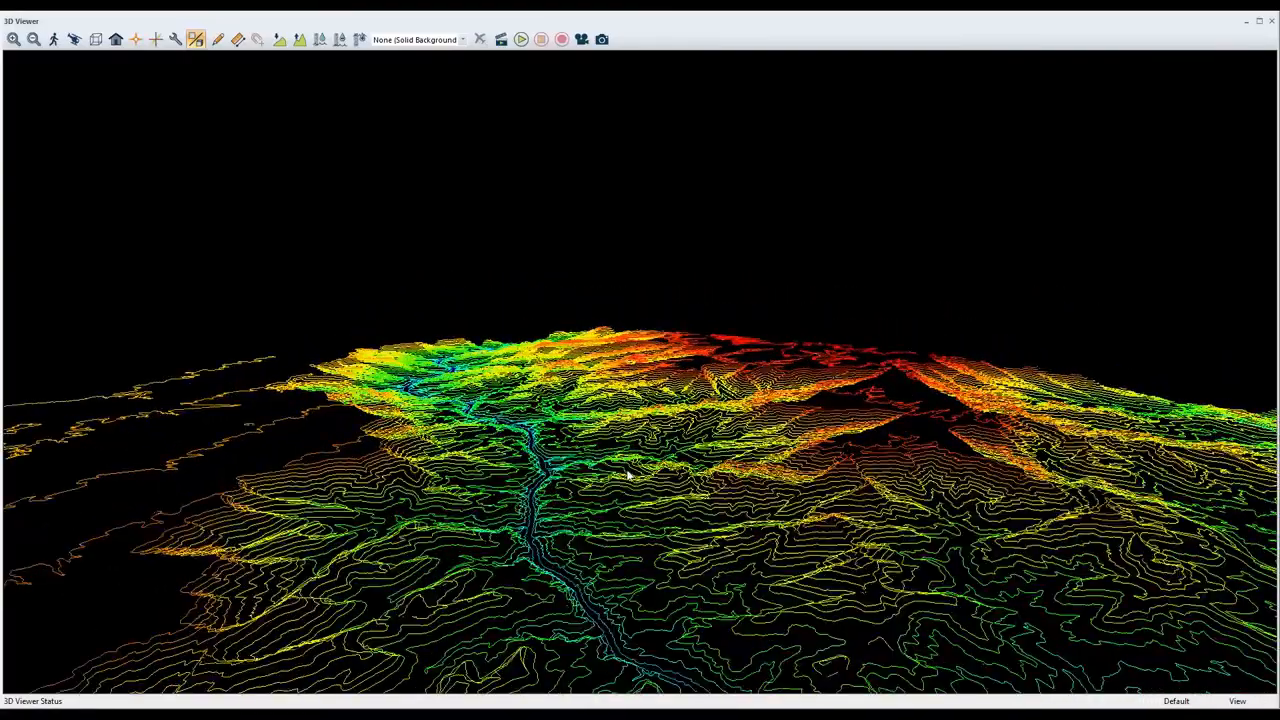
scroll(618, 472, "up", 1)
left_click_drag(588, 435, 577, 416)
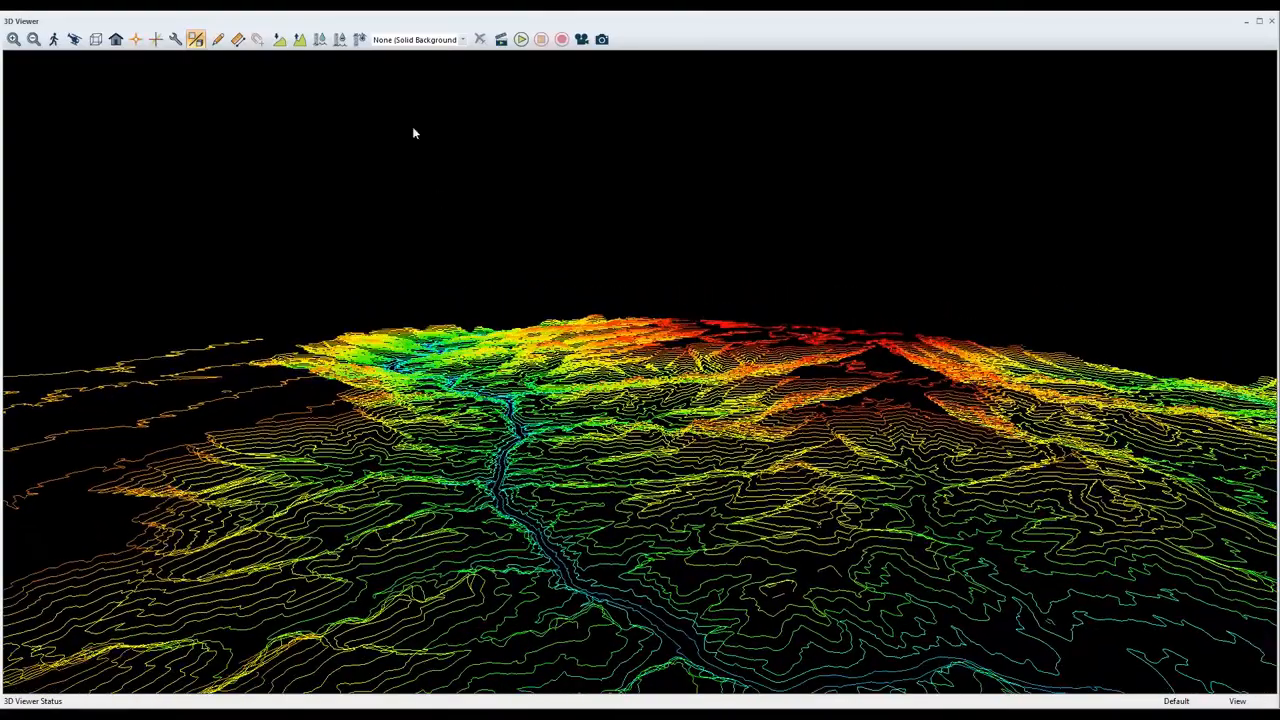
- Increase the 3D vertical exaggeration to 1.75, orbit slightly, and close the 3D viewer
left_click(301, 40)
left_click(301, 40)
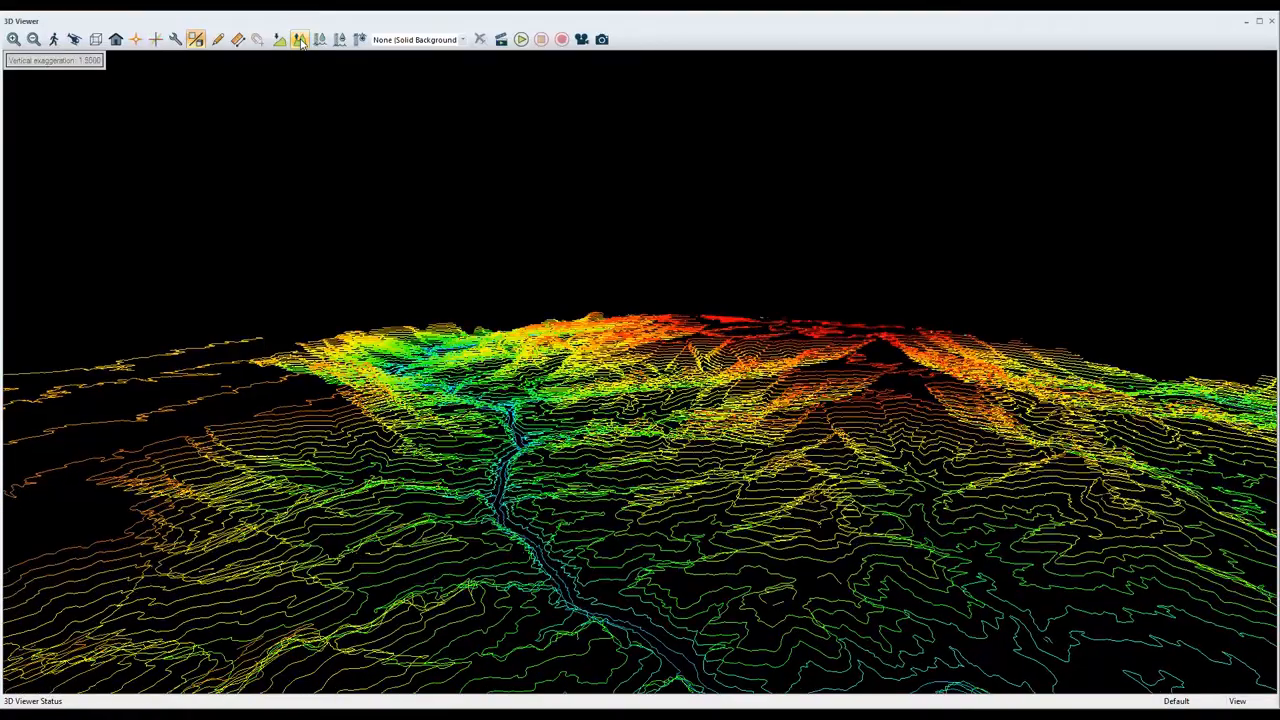
left_click(301, 40)
left_click_drag(540, 418, 510, 428)
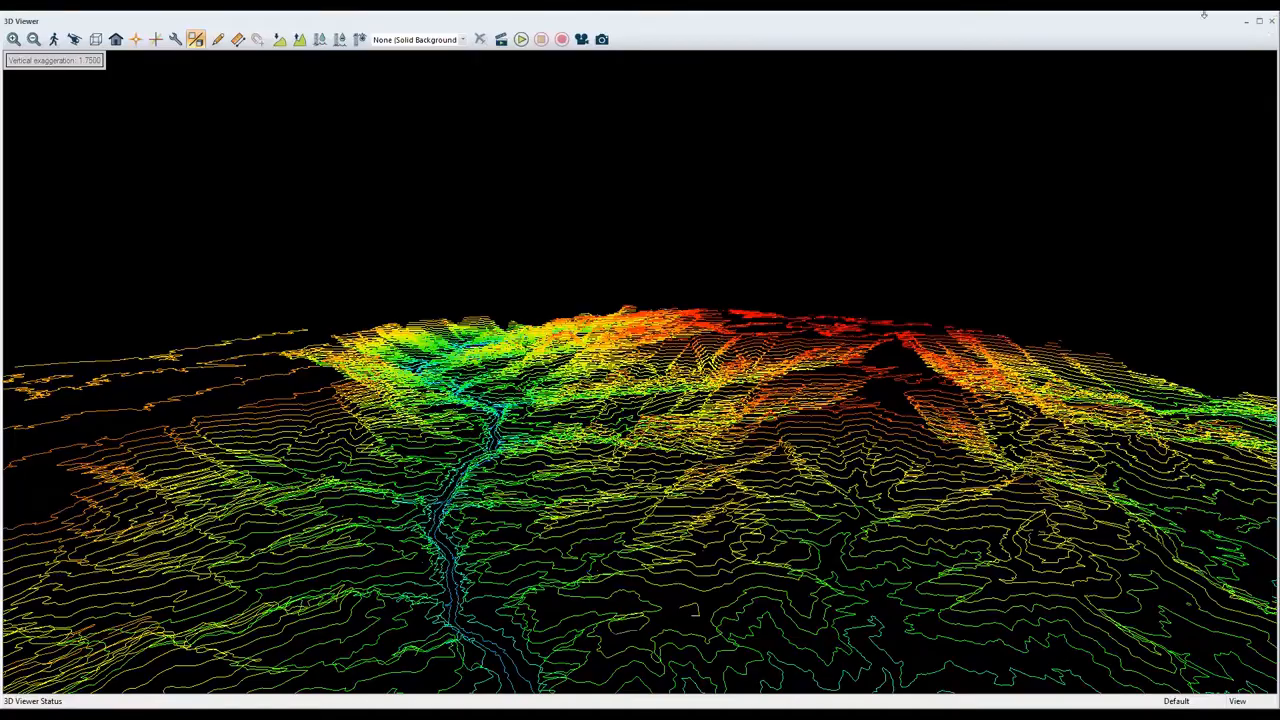
left_click(1270, 23)
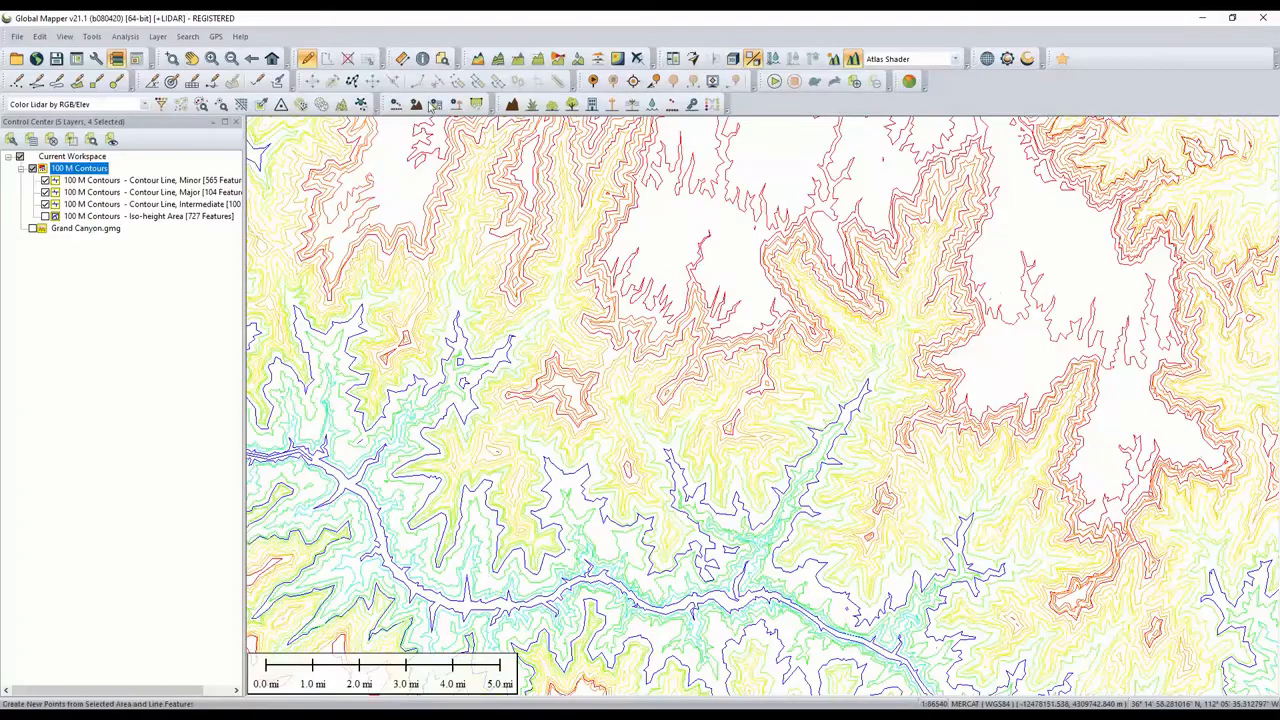
- Turn on the Grand Canyon.gmg layer and hide the 100 M Contours group
left_click(33, 228)
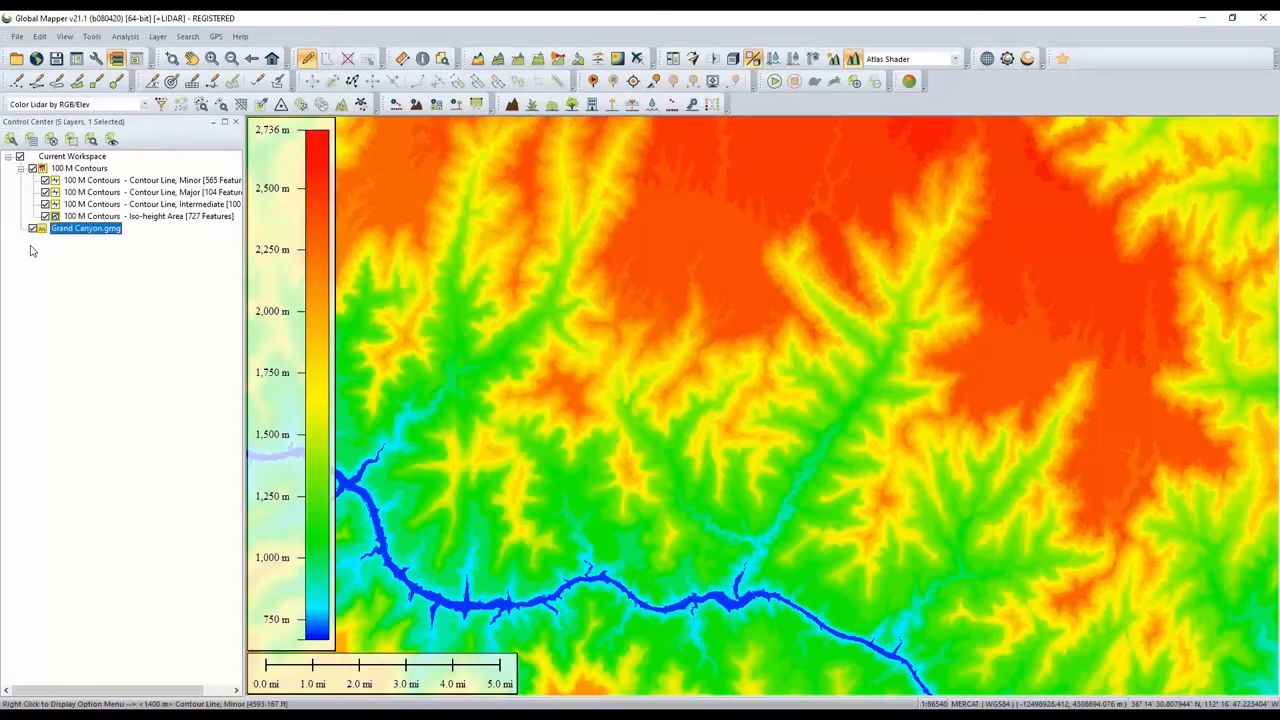
left_click(33, 168)
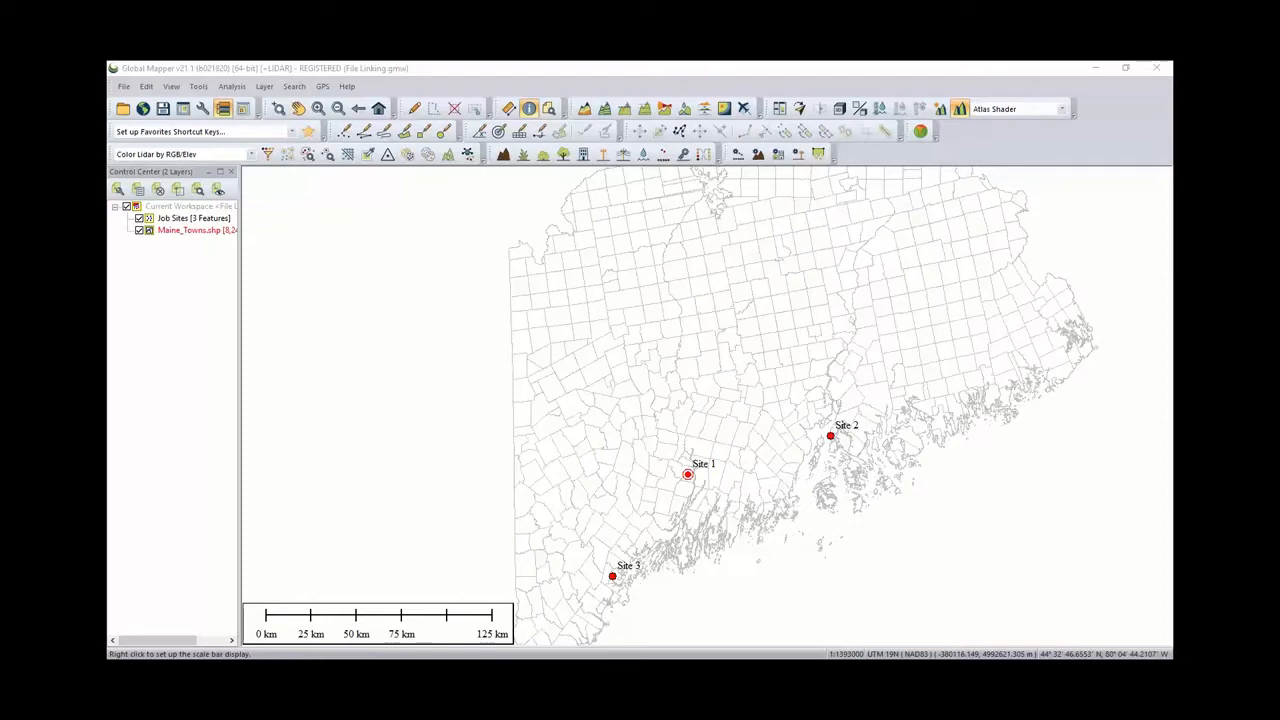
- Pan the Maine towns map and view the feature information of the Site 1 job site
left_click(668, 83)
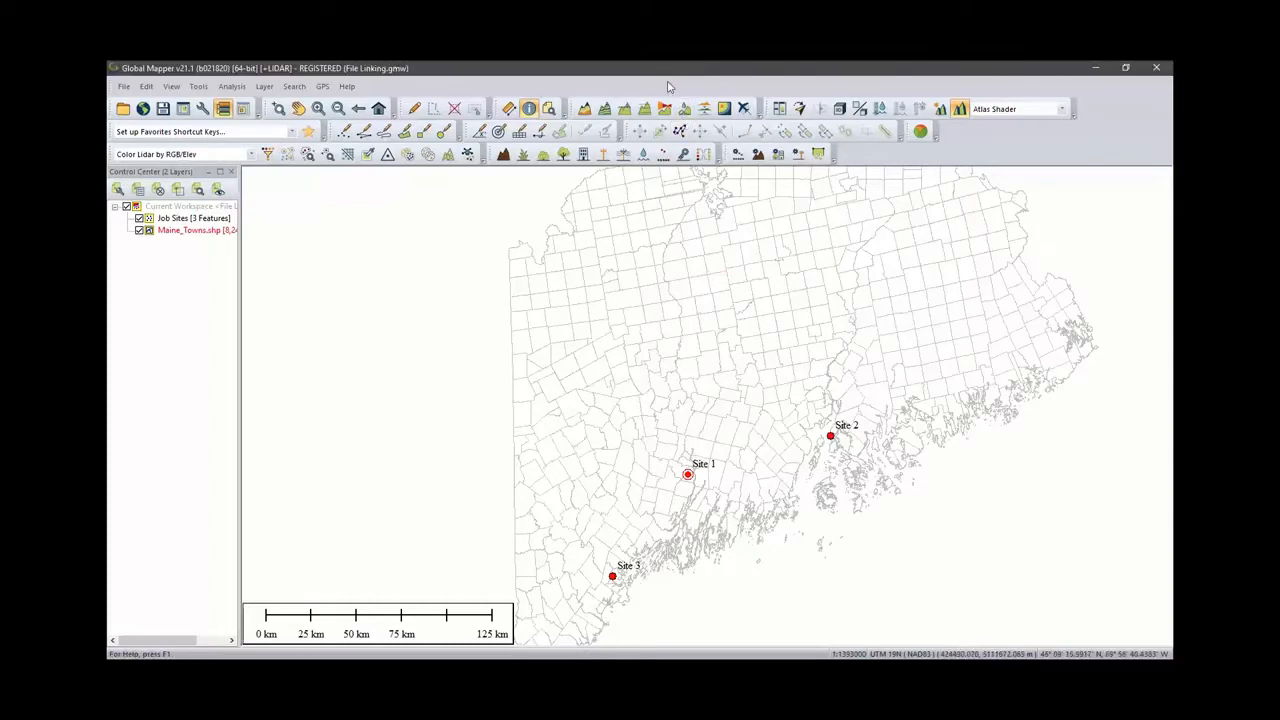
left_click_drag(738, 545, 697, 465)
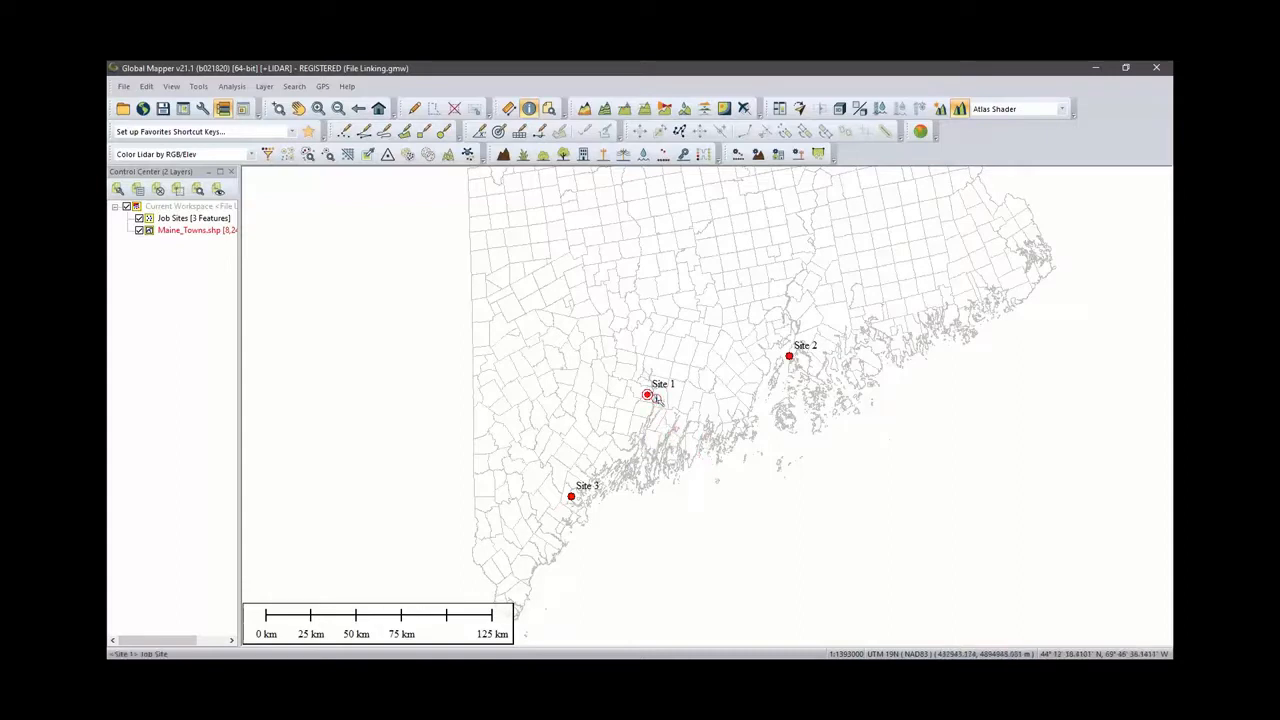
left_click(649, 397)
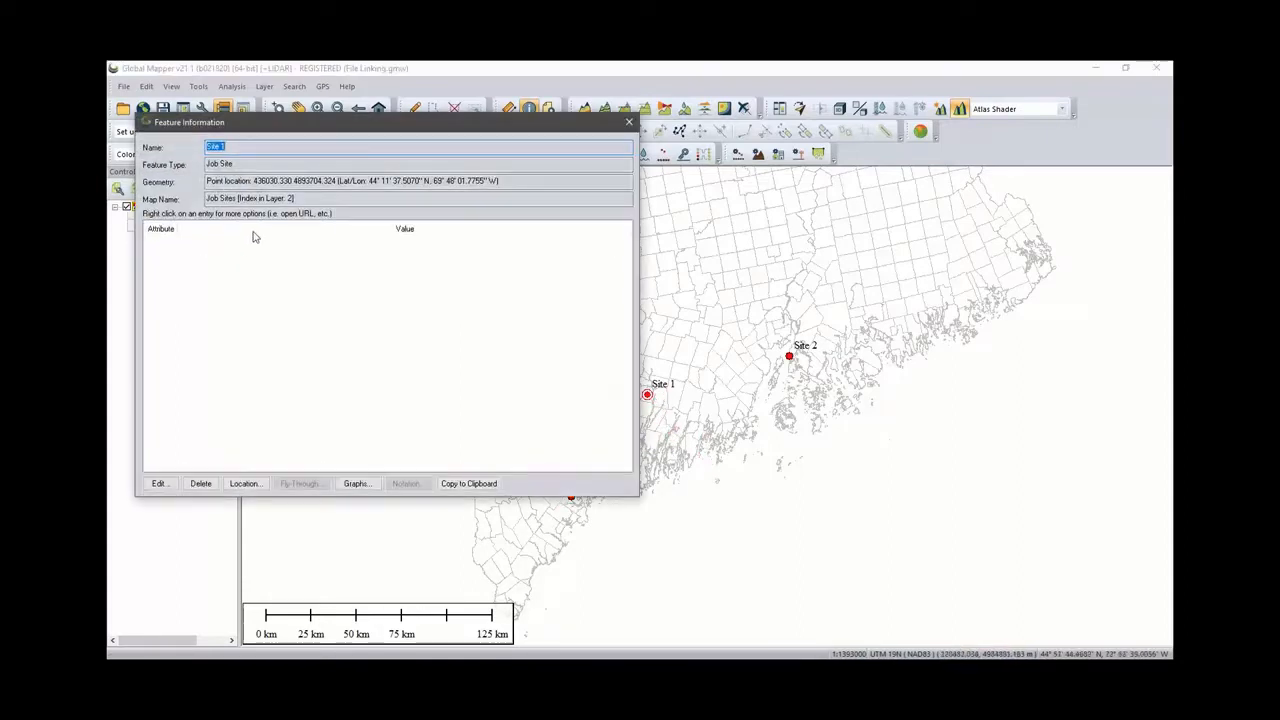
left_click(629, 124)
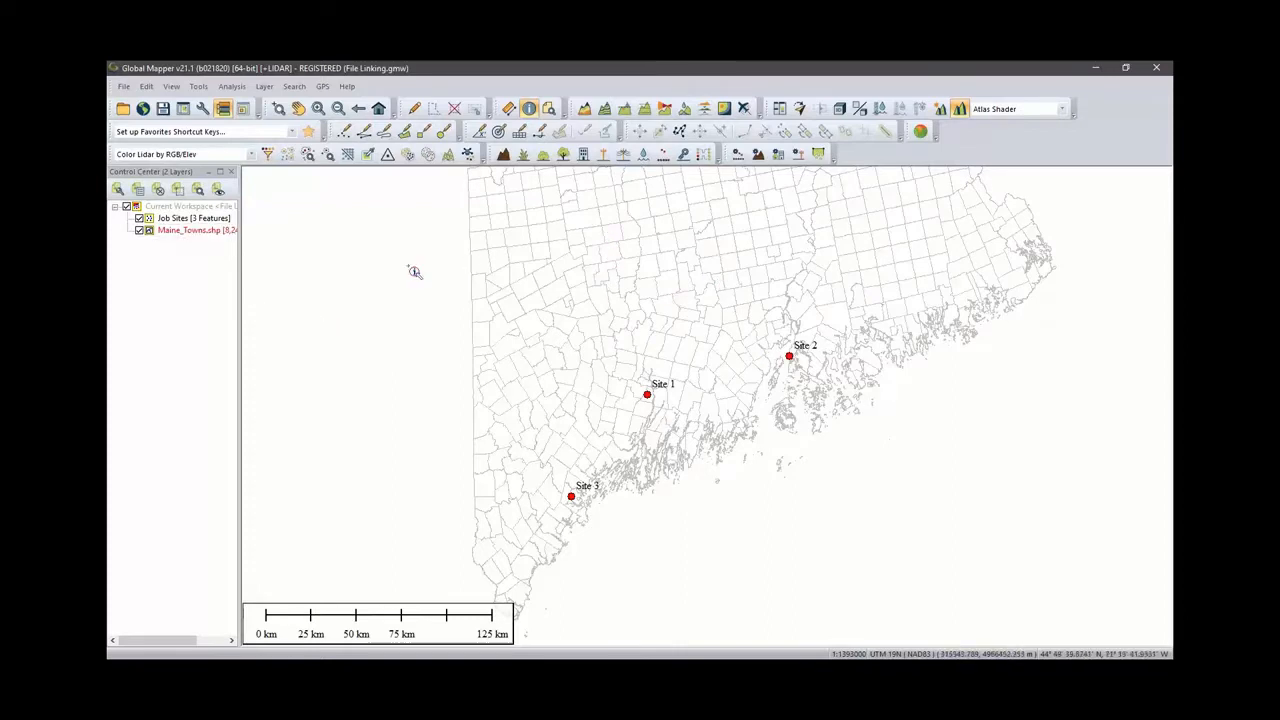
- Activate the Digitizer tool and turn off feature selection for the Maine_Towns.shp layer
left_click(199, 233)
left_click(414, 108)
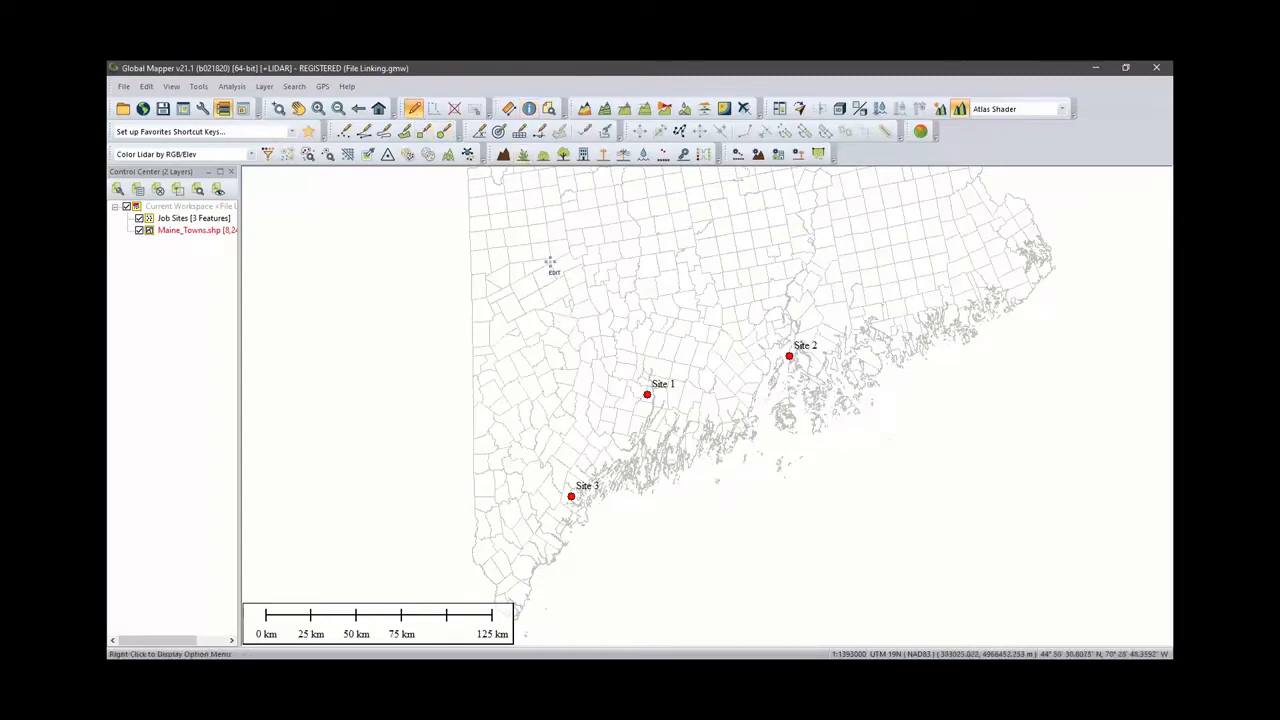
left_click_drag(503, 247, 566, 306)
left_click_drag(573, 262, 663, 334)
left_click(196, 231)
right_click(196, 231)
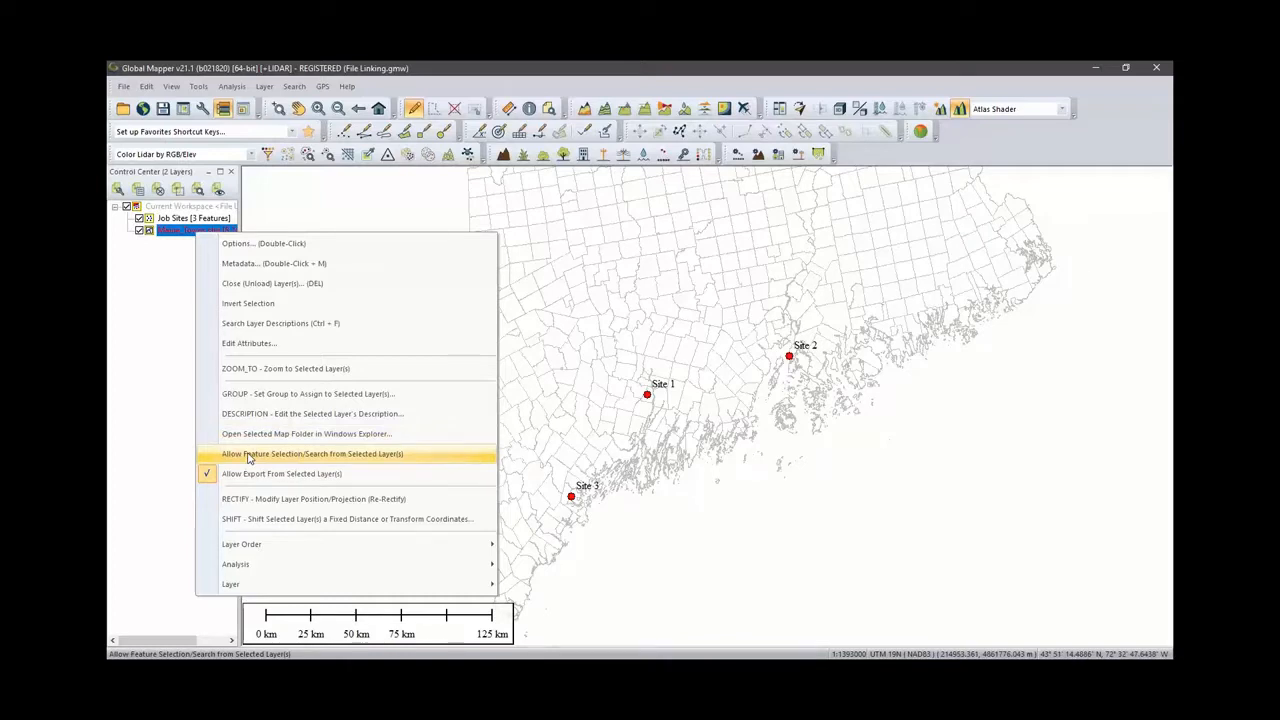
left_click(168, 318)
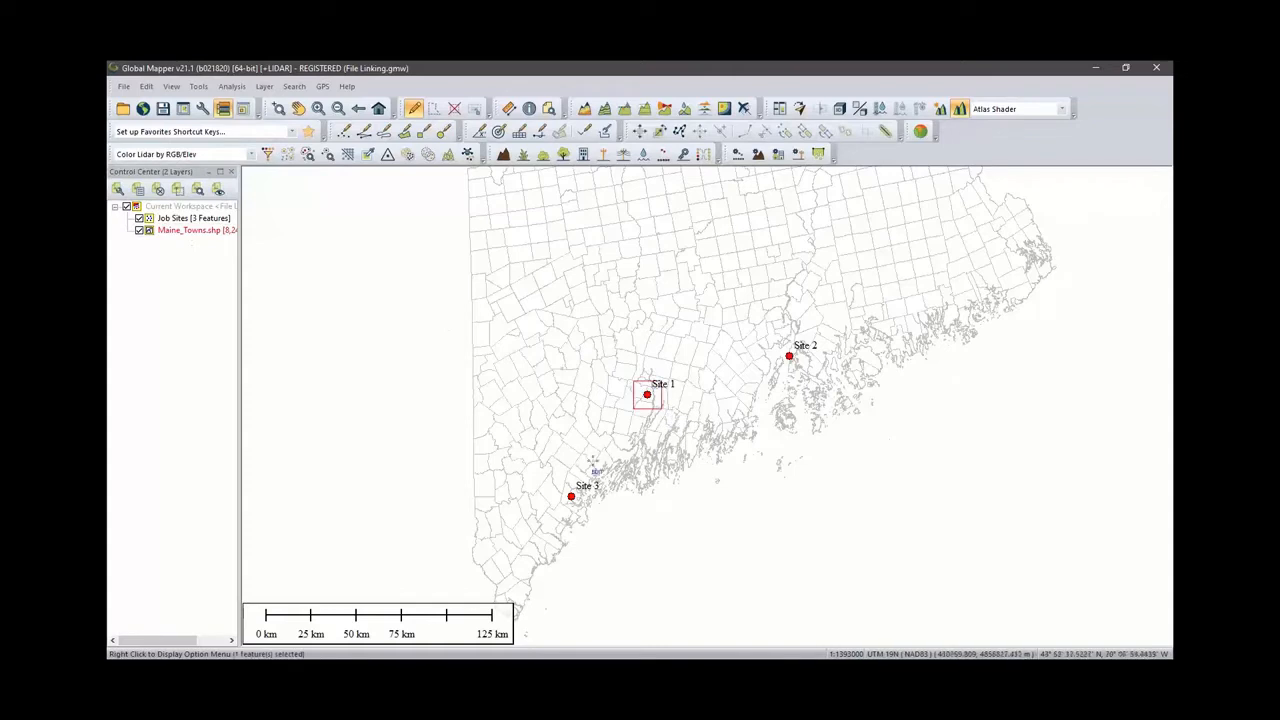
- Select the Site 1 job site point with the Digitizer
left_click(571, 496)
left_click(789, 356)
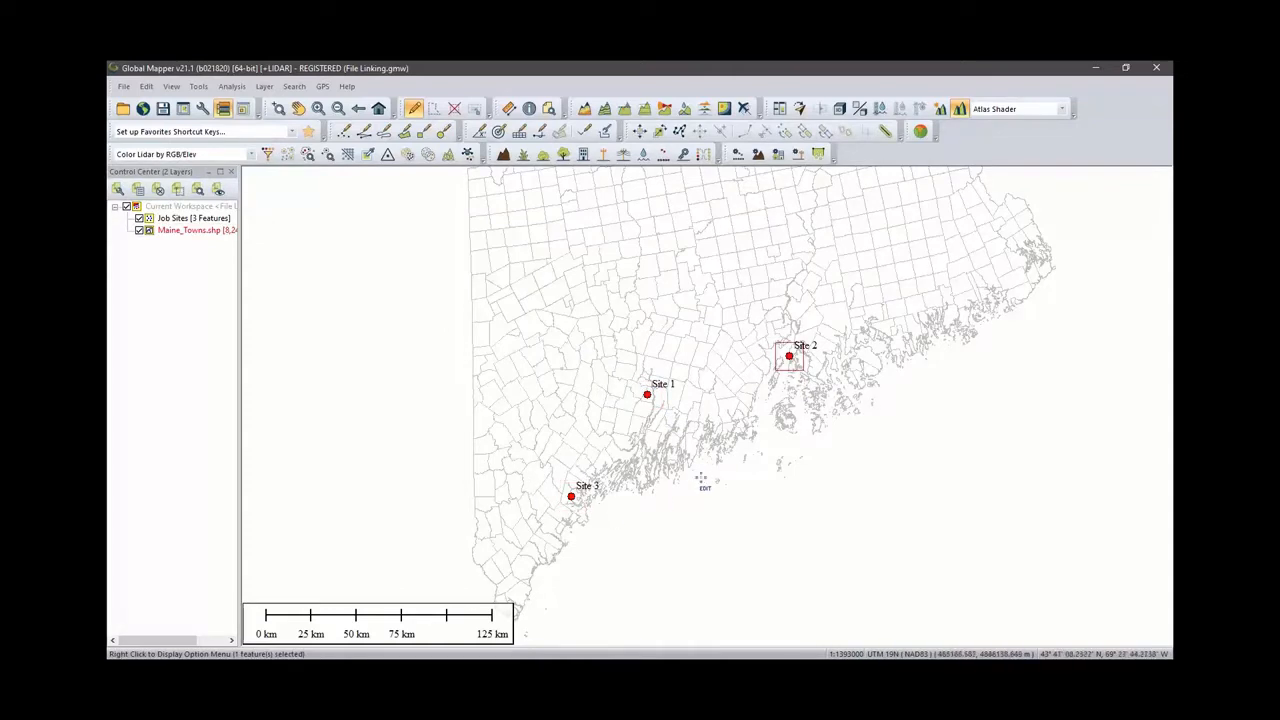
left_click(698, 465)
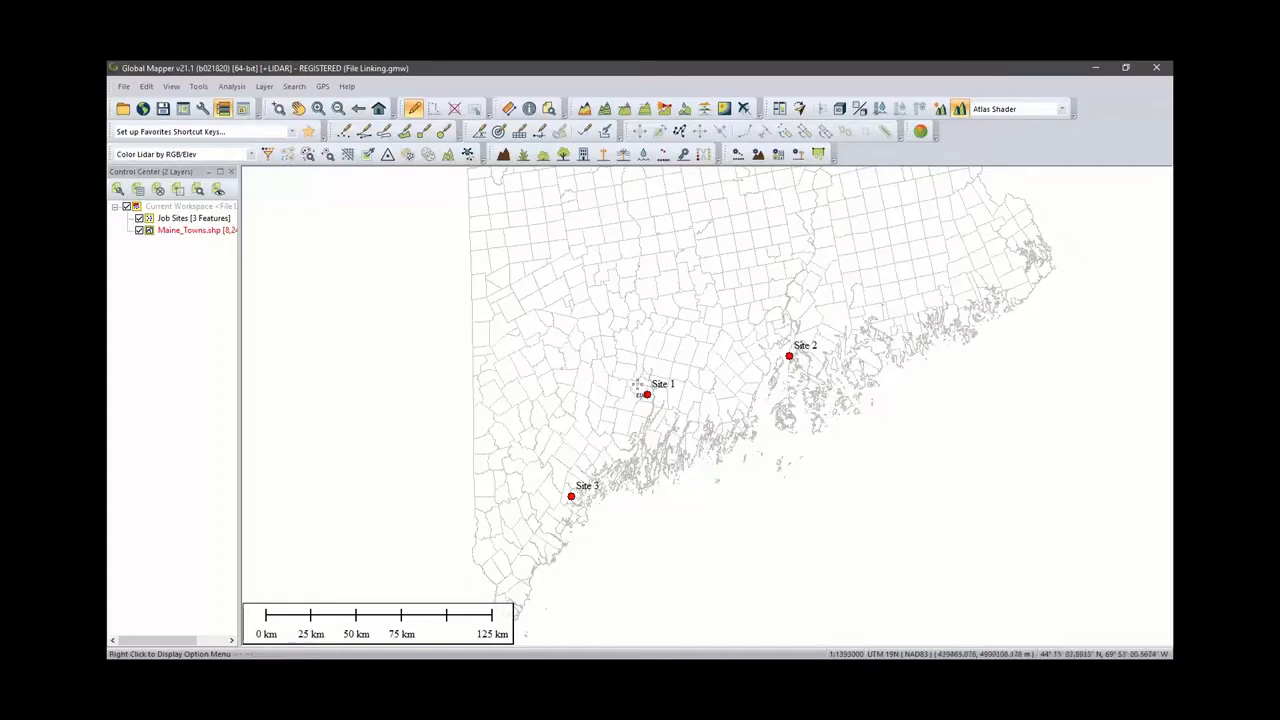
left_click(668, 404)
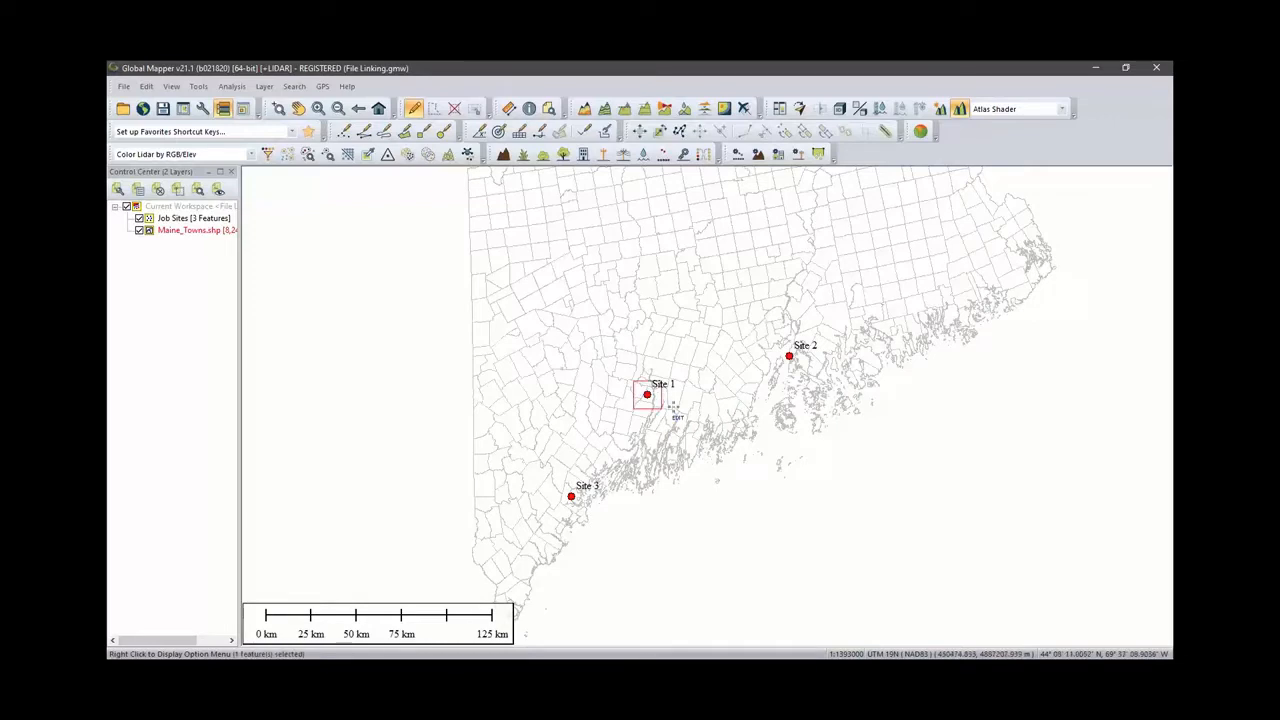
- Edit the Site 1 point feature and add a file link attribute pointing to the Site 1.gmw workspace
scroll(674, 410, "up", 1)
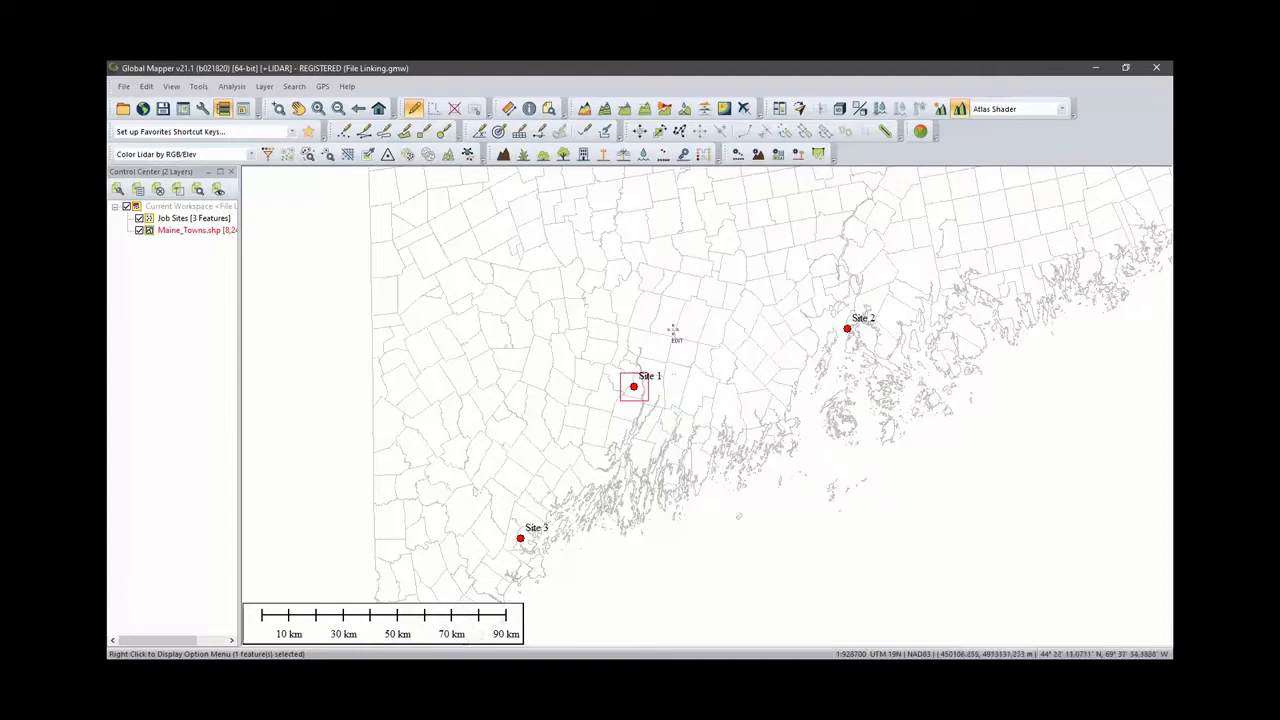
right_click(688, 276)
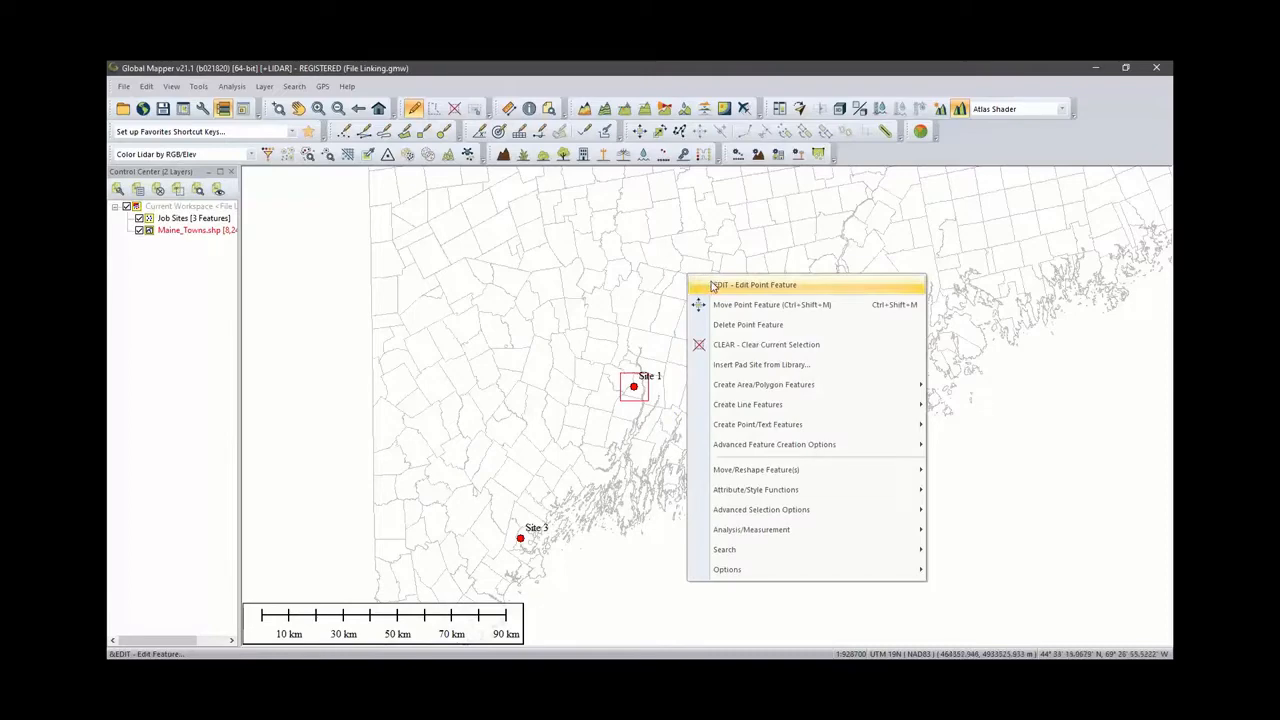
left_click(713, 287)
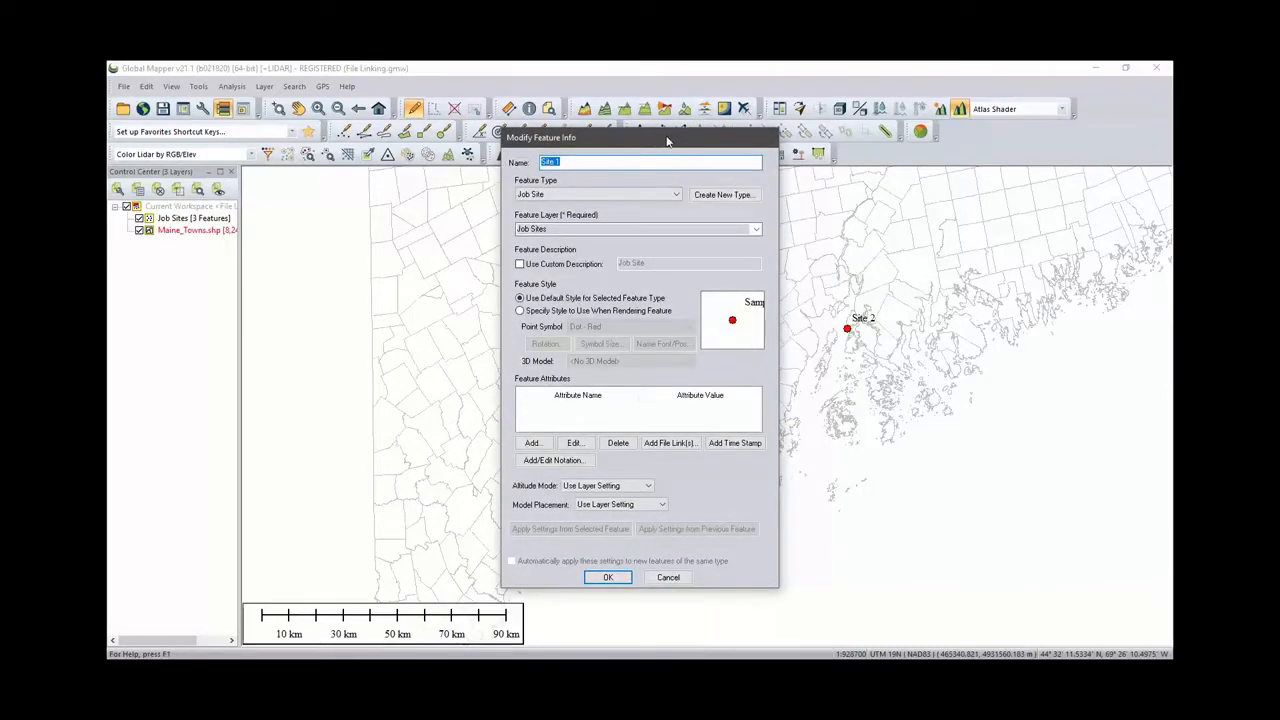
left_click_drag(670, 139, 420, 132)
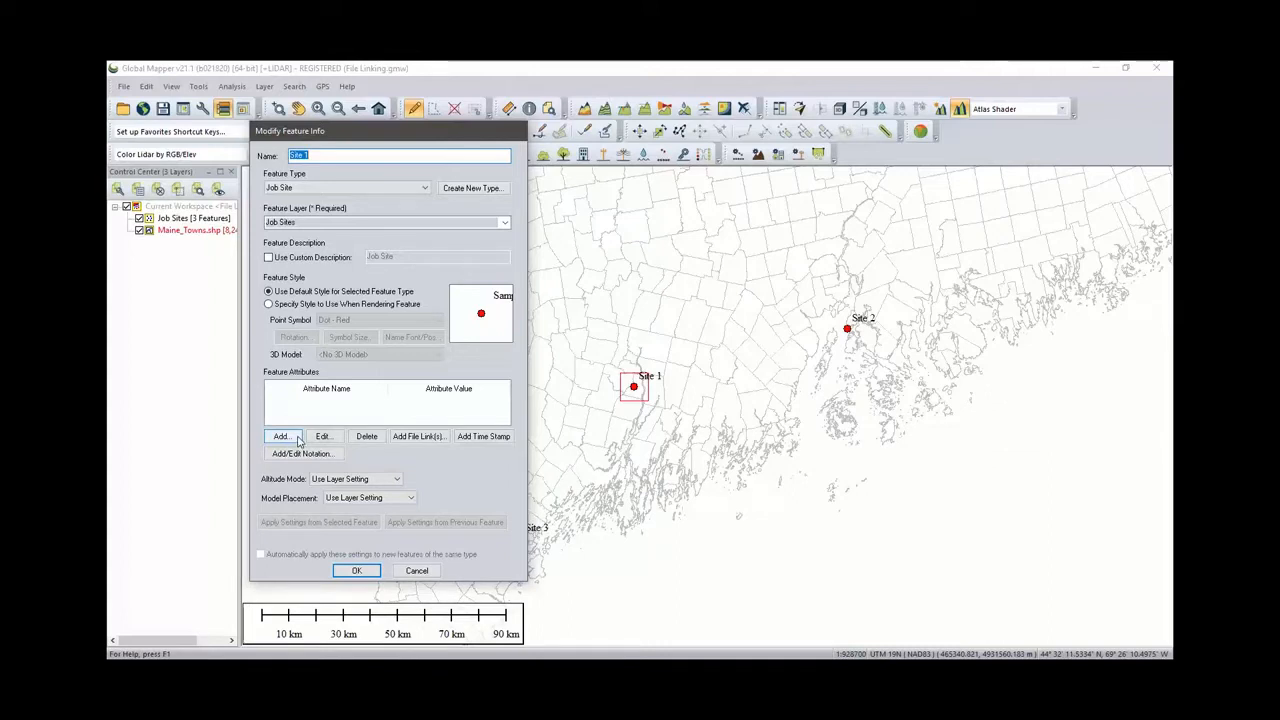
left_click(410, 440)
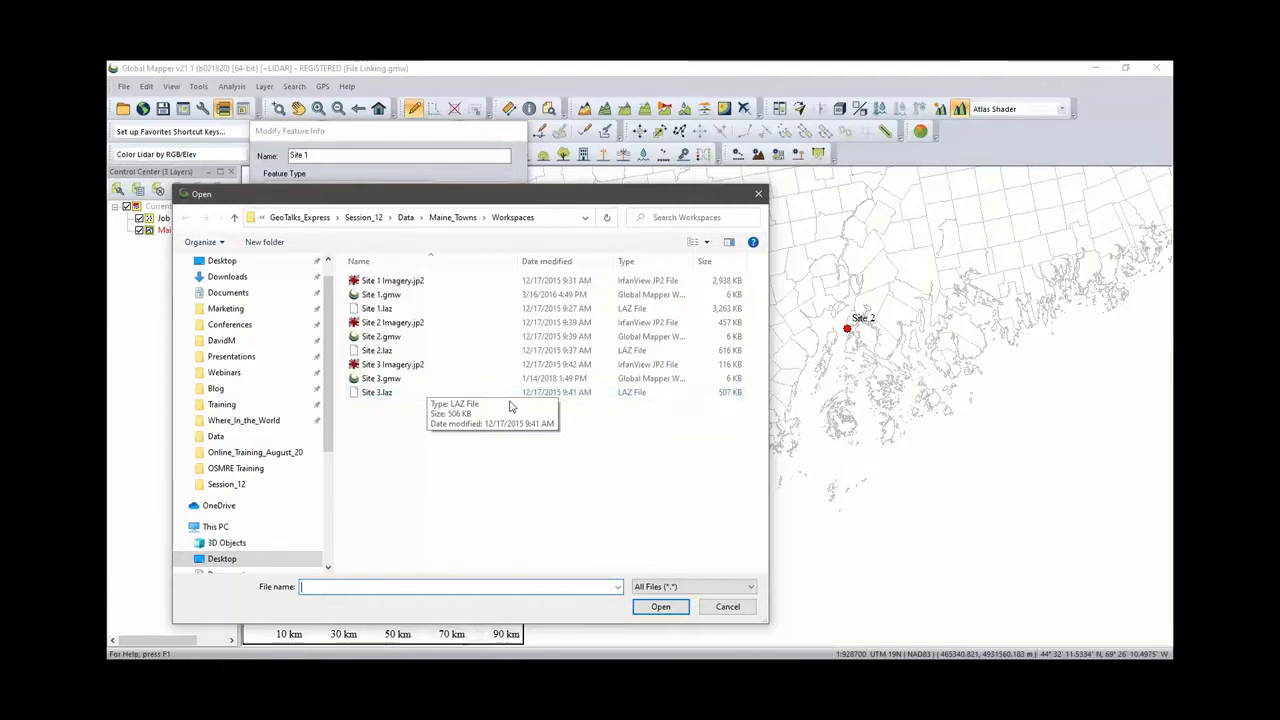
left_click(405, 295)
left_click_drag(505, 205, 750, 433)
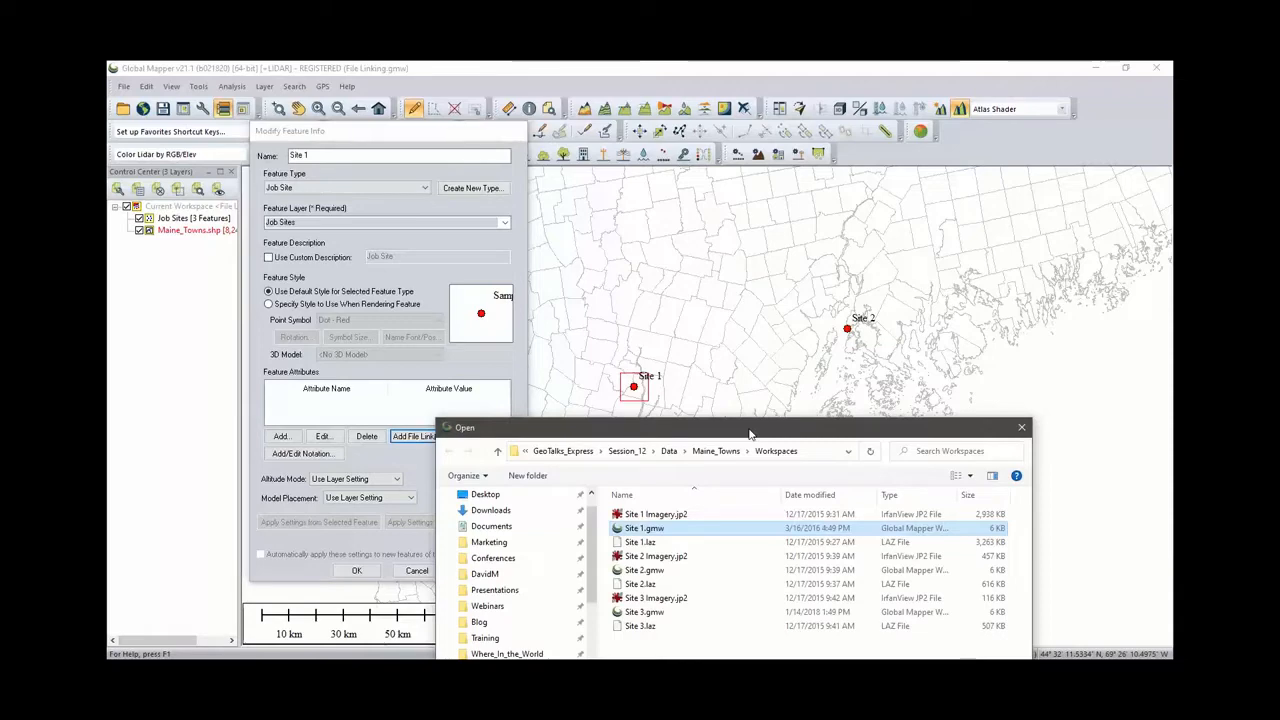
left_click_drag(750, 433, 556, 192)
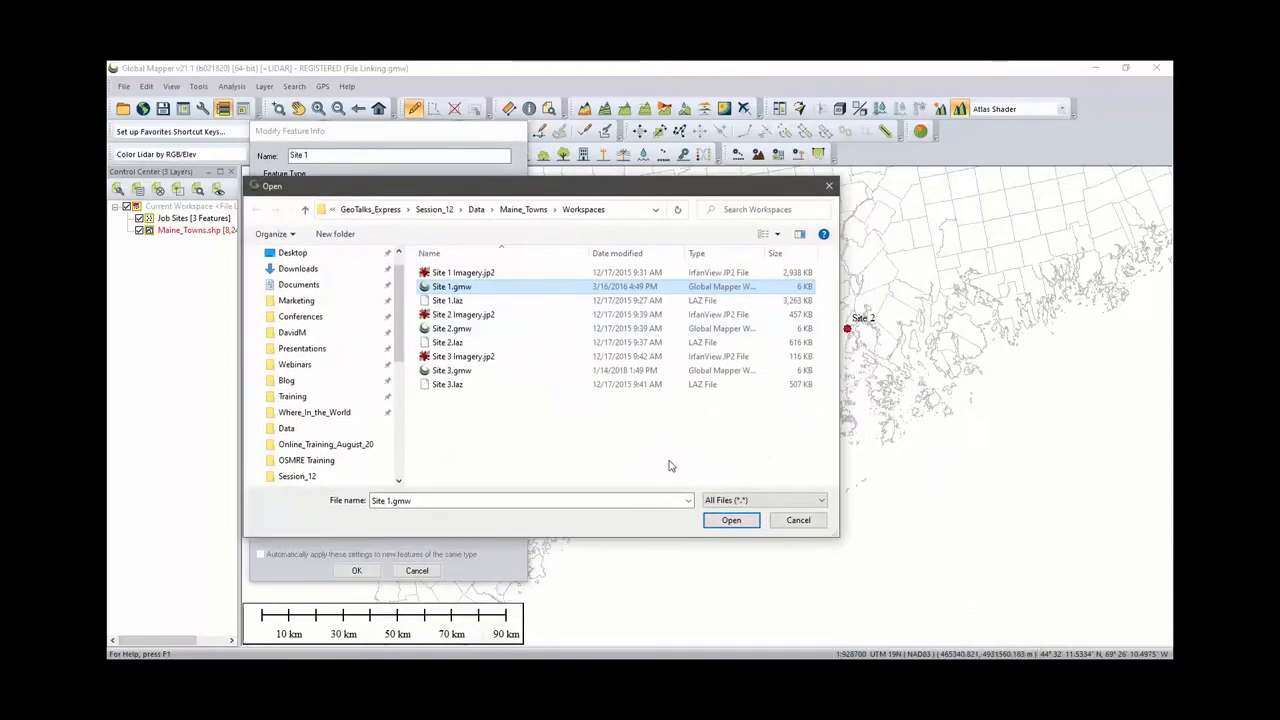
left_click(730, 520)
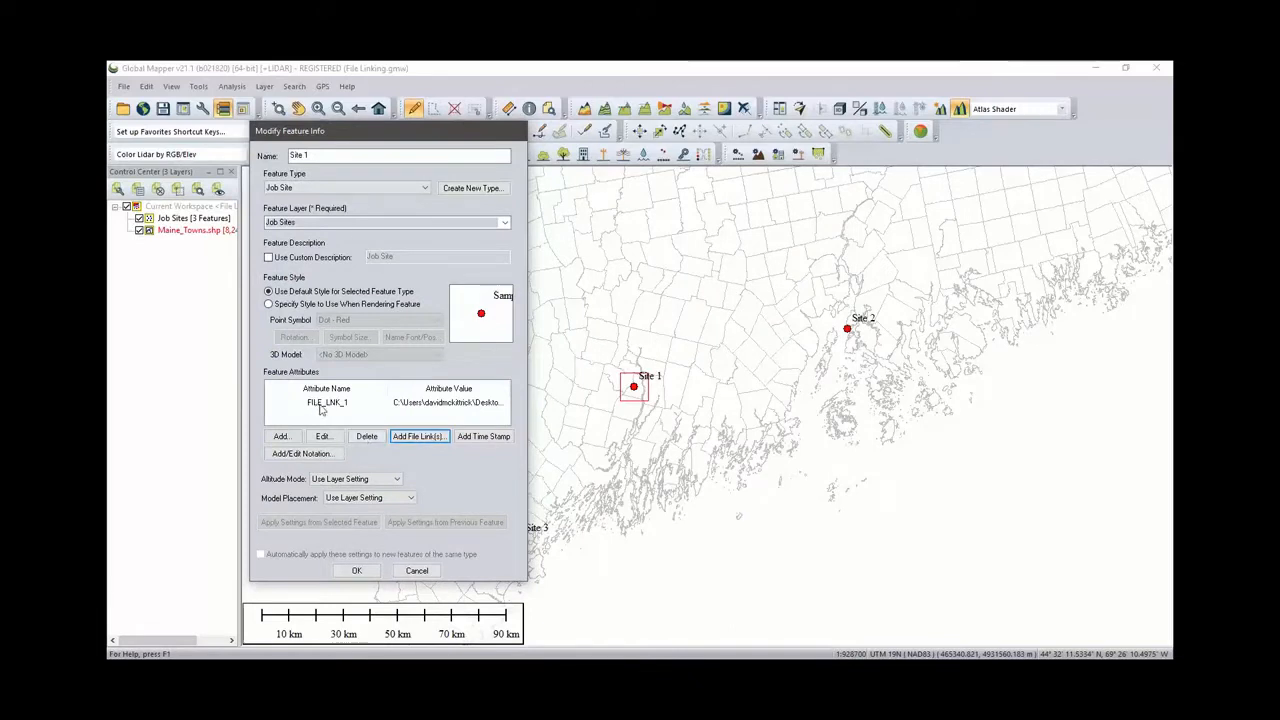
- Apply the Site 1 feature edits and open its linked workspace file in Windows with the Feature Info tool
left_click(358, 571)
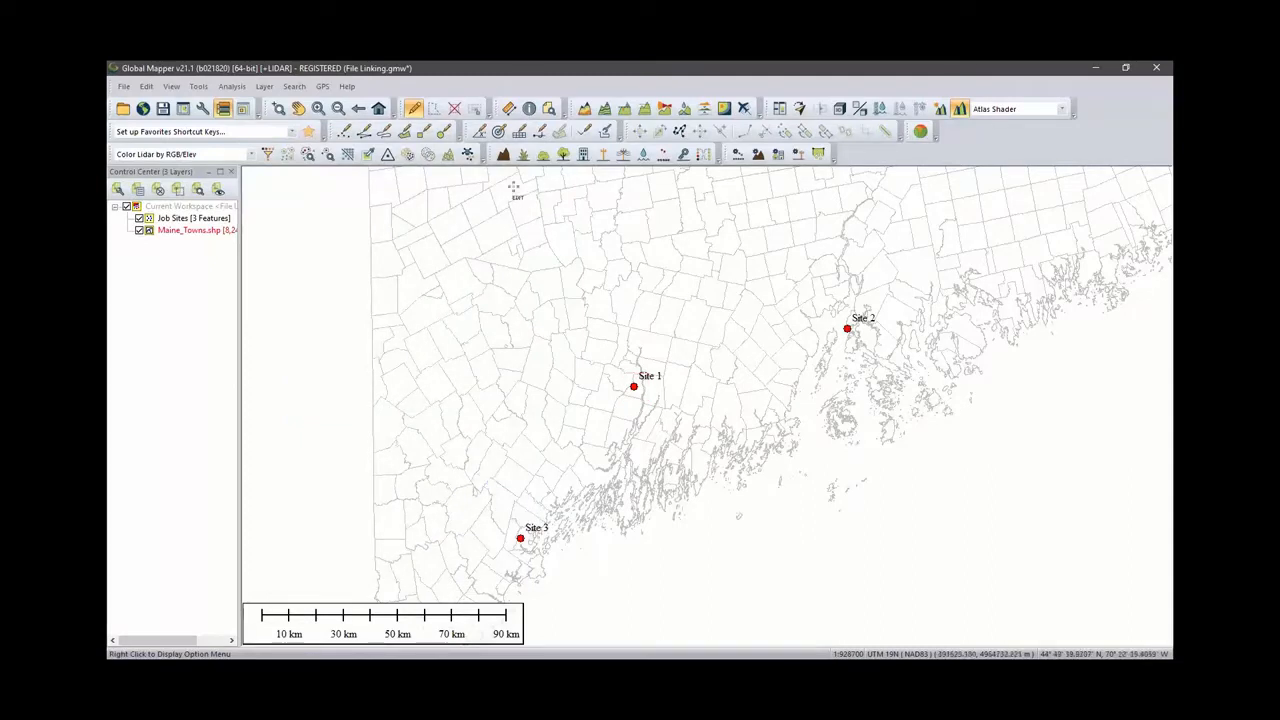
left_click(529, 108)
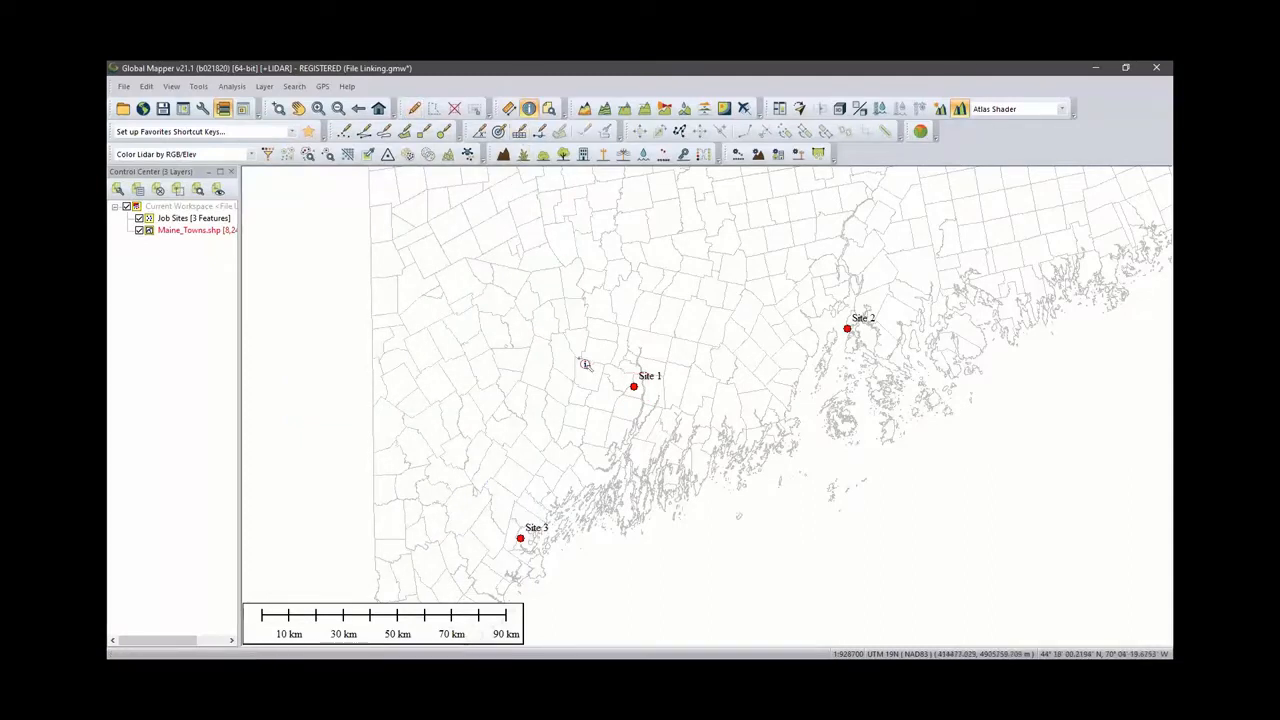
left_click(641, 395)
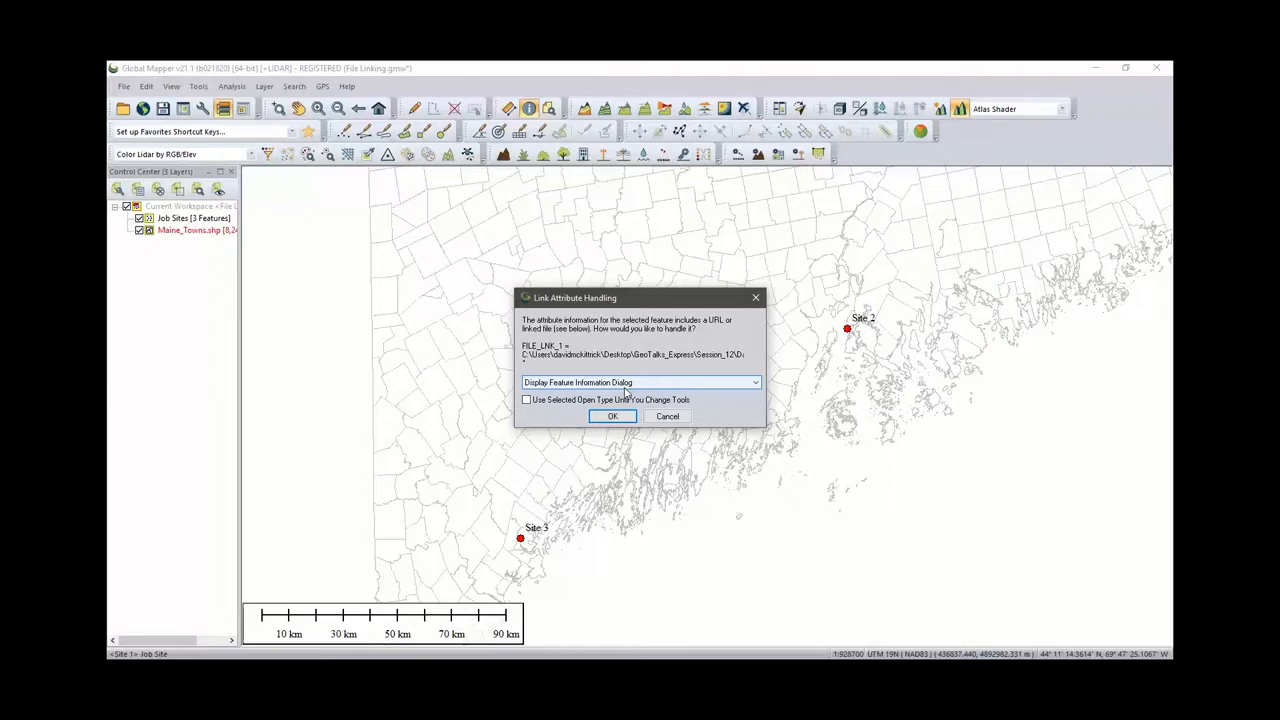
left_click(626, 384)
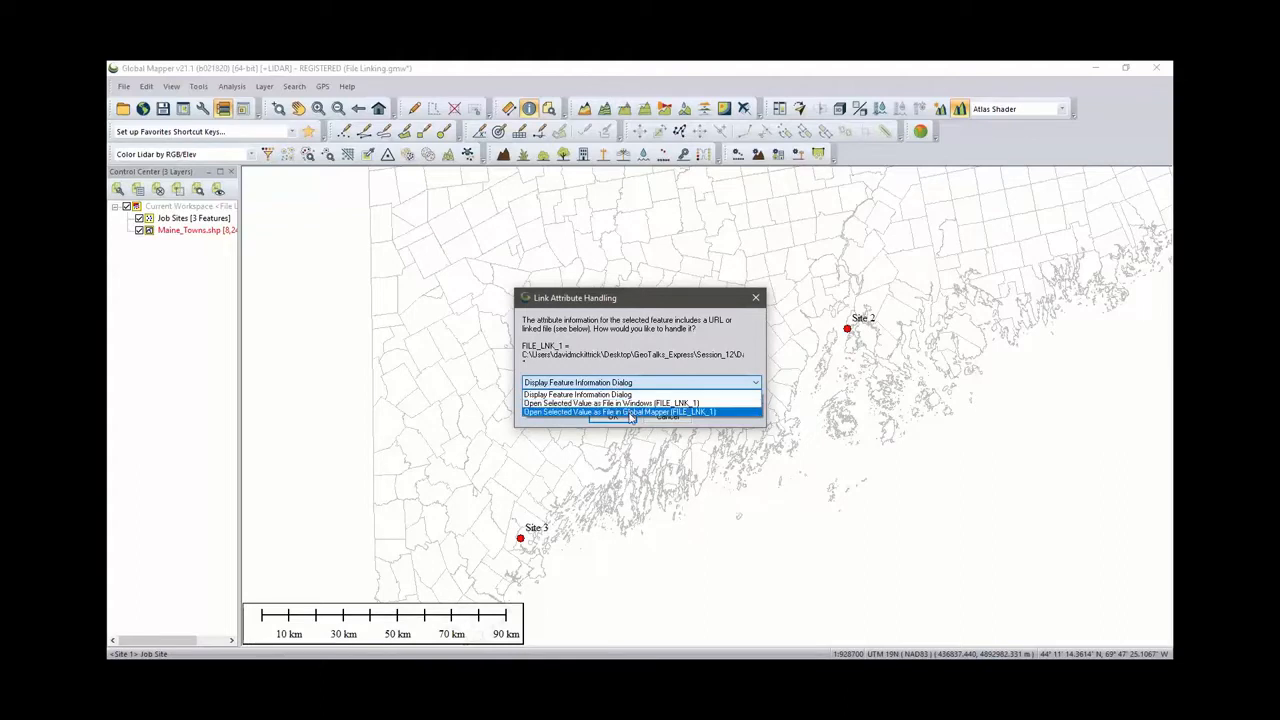
left_click(630, 404)
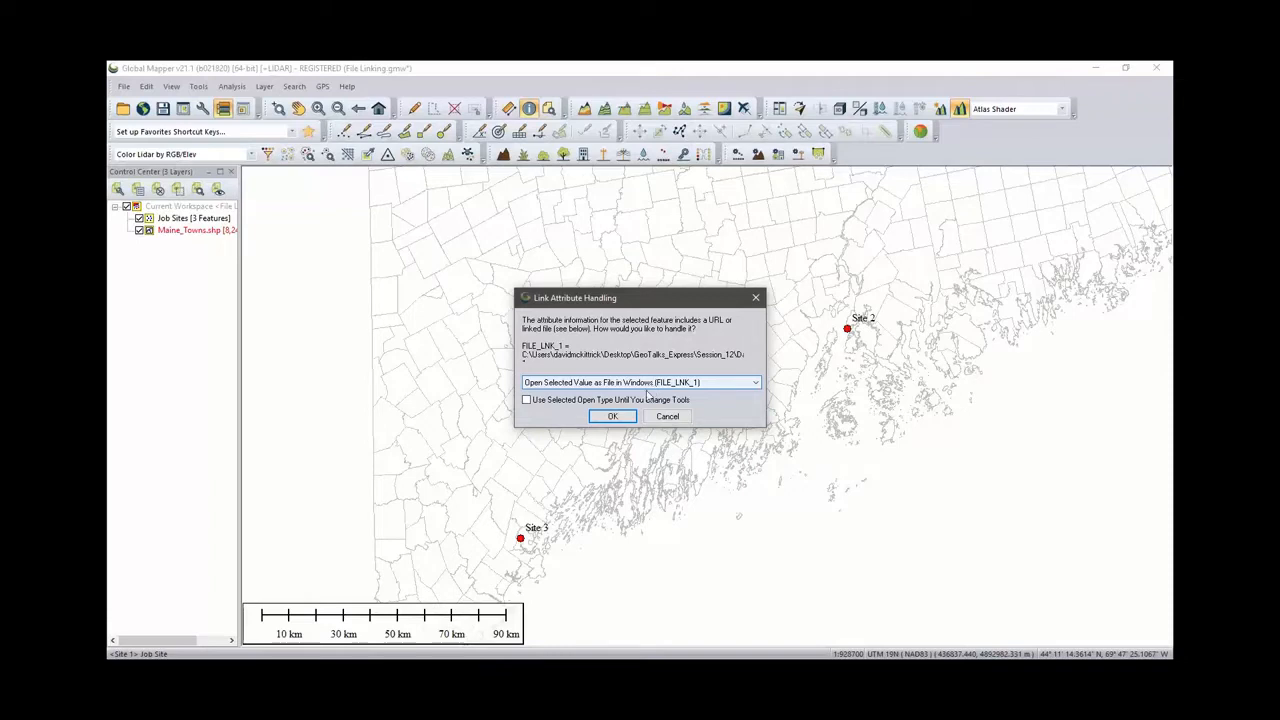
left_click(620, 417)
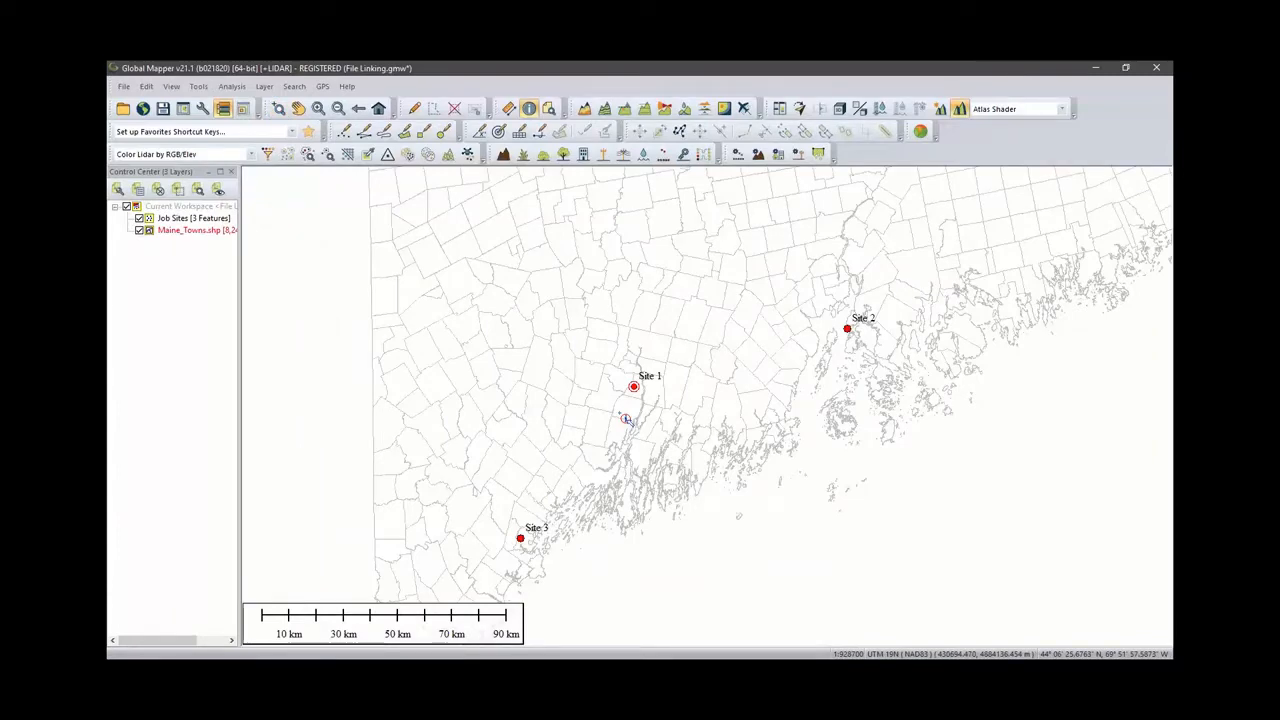
left_click(625, 419)
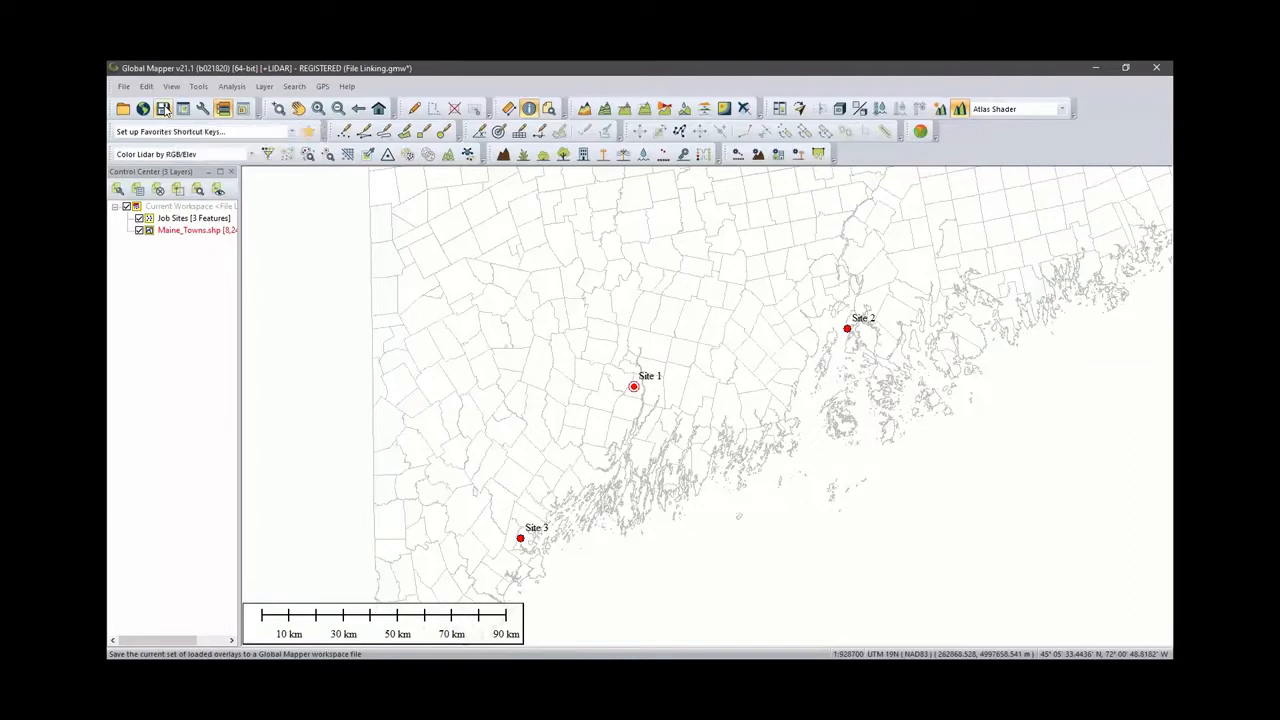
- Save the File Linking workspace and unload all loaded layers
left_click(164, 109)
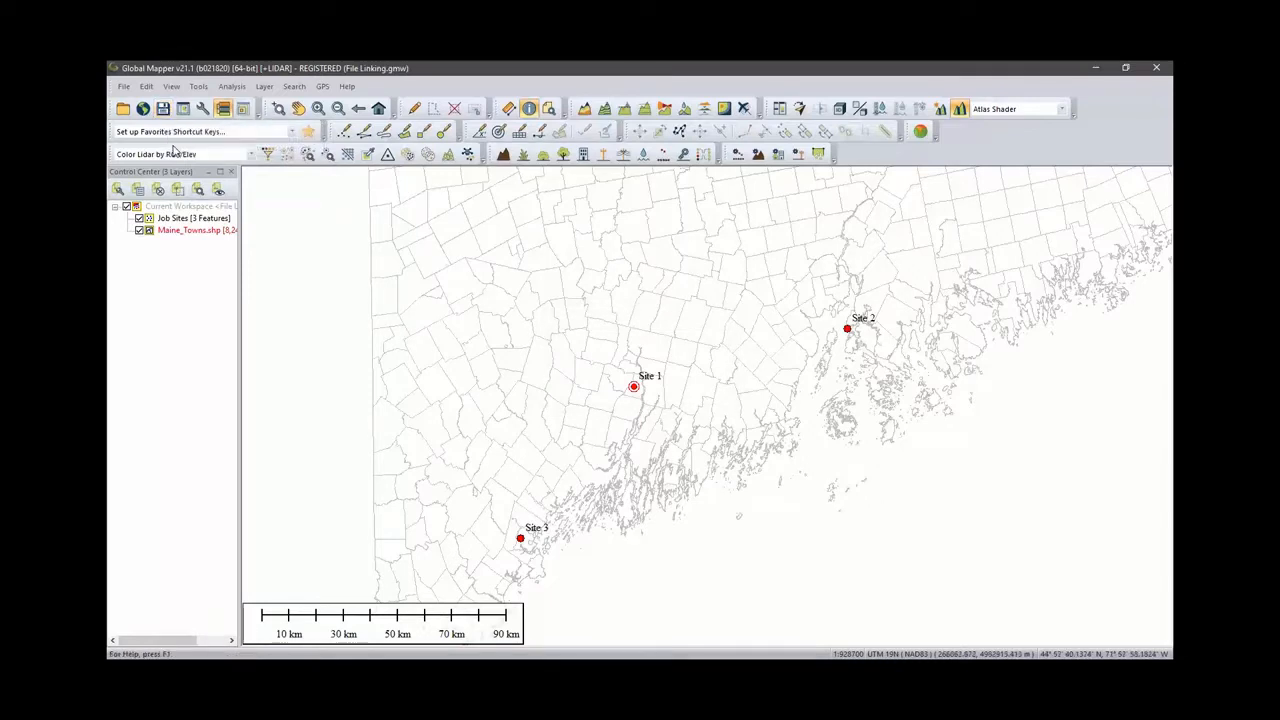
key("ctrl+u")
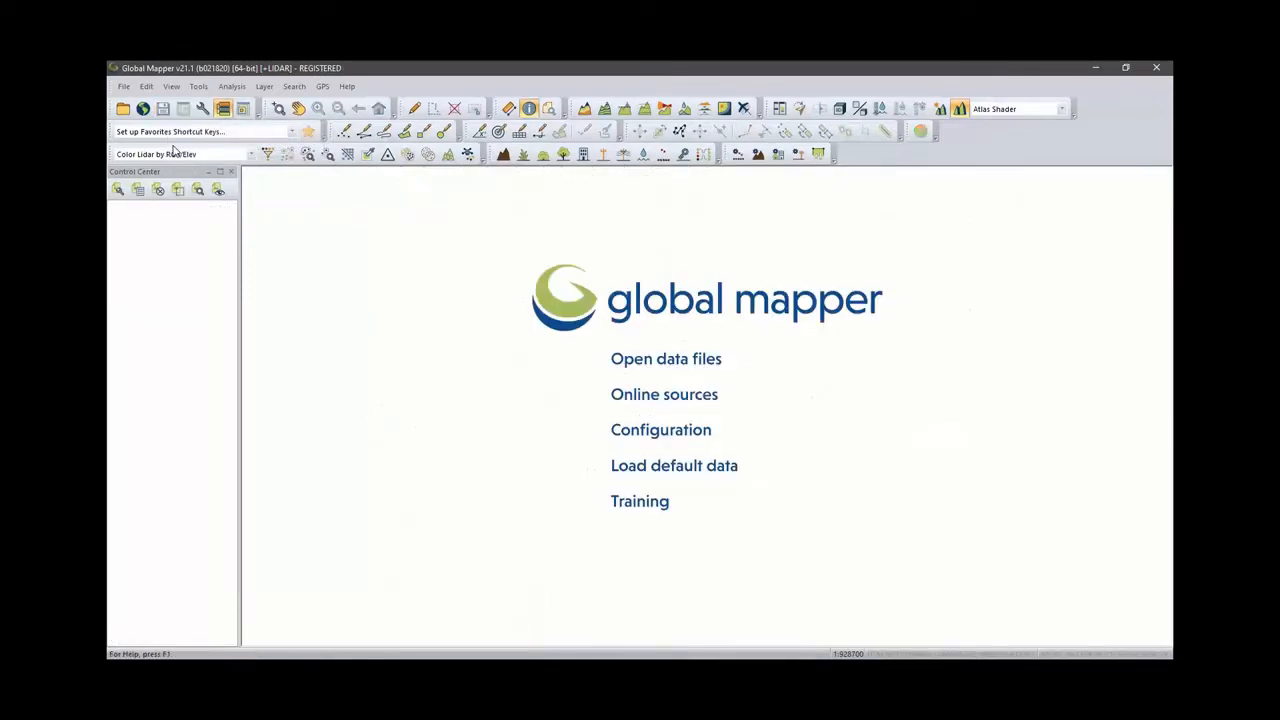
- Load the default world data and unload it again
left_click(677, 469)
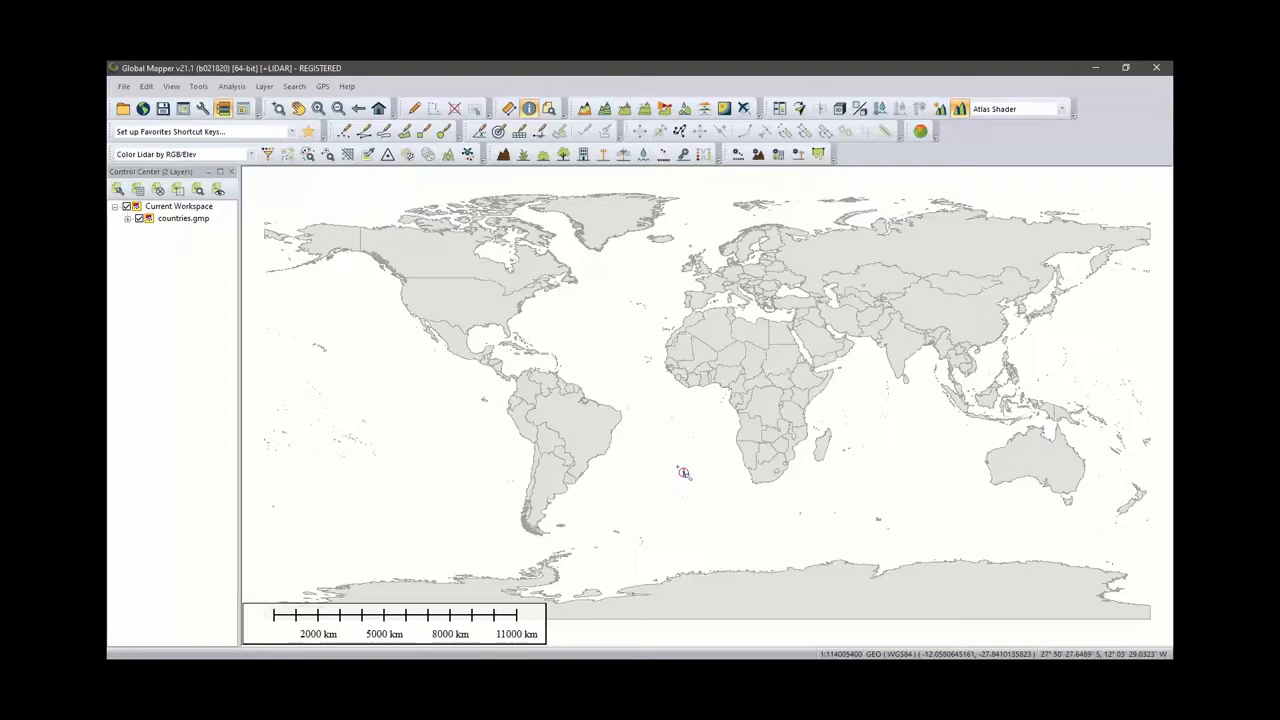
key("ctrl+u")
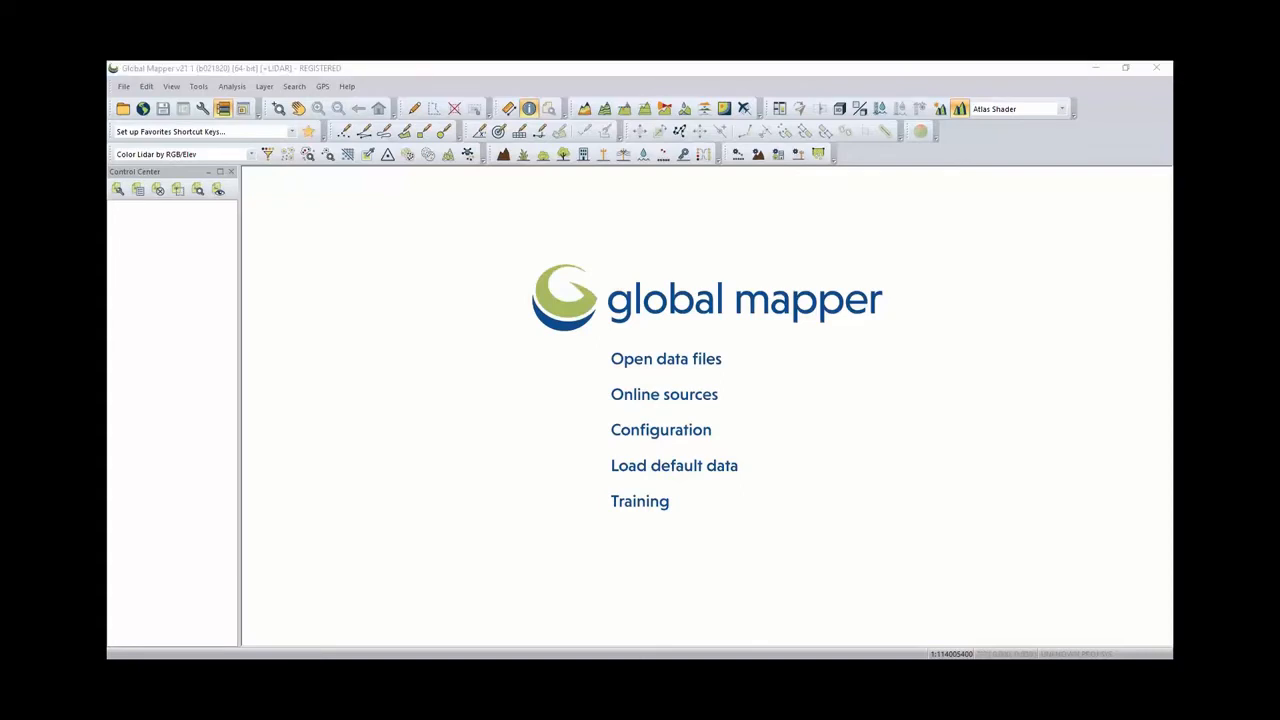
- Open File Explorer and browse to the SampleData folder inside Program Files\GlobalMapper21.1_64bit
left_click_drag(108, 143, 605, 261)
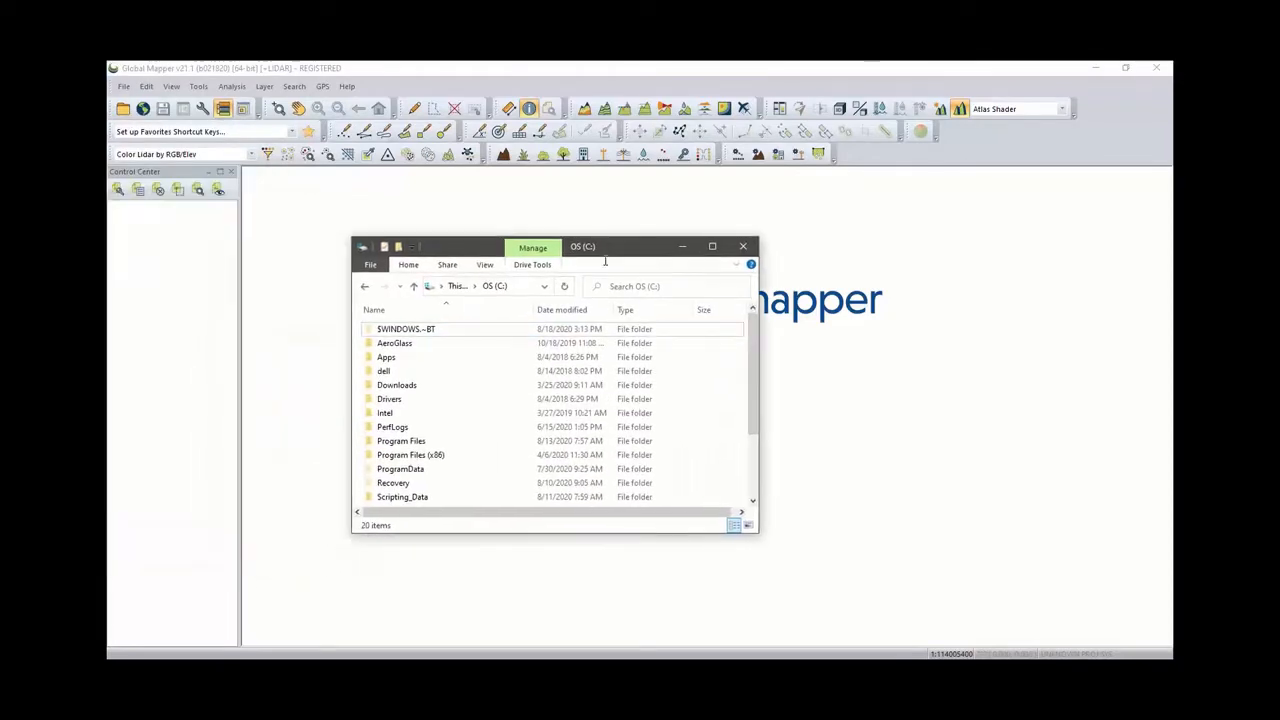
double_click(410, 441)
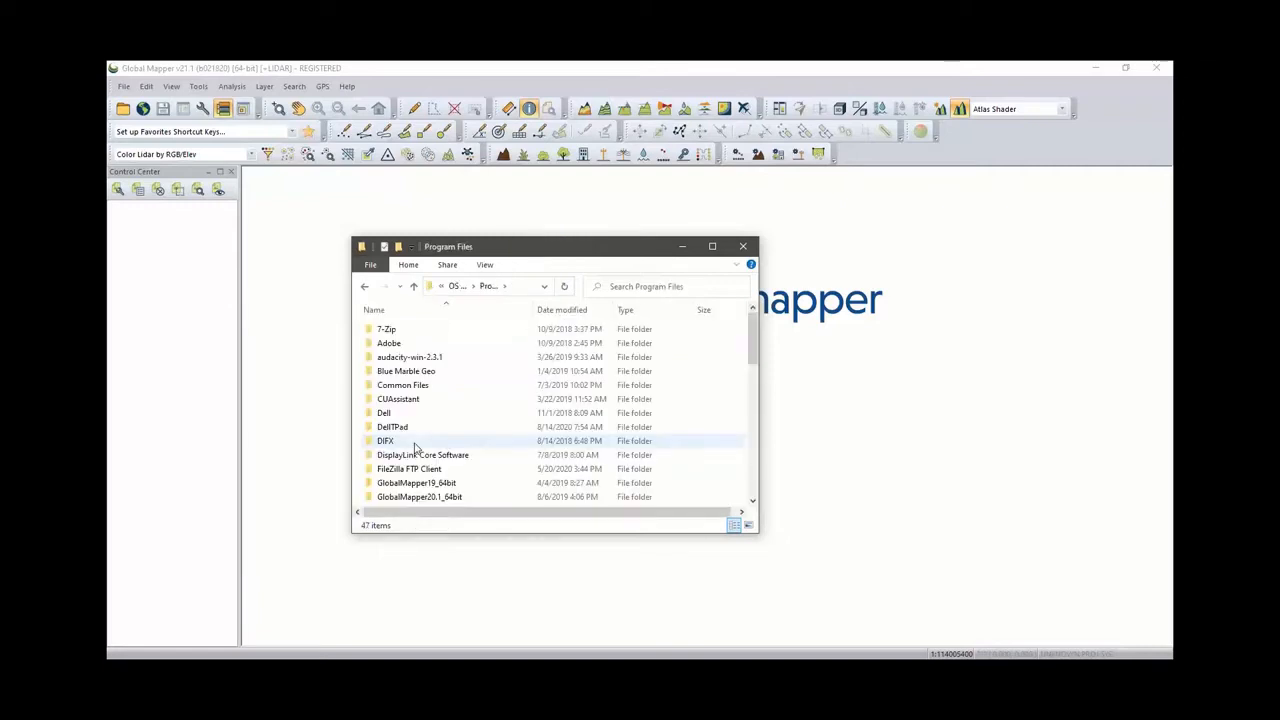
scroll(415, 447, "down", 2)
scroll(415, 449, "down", 2)
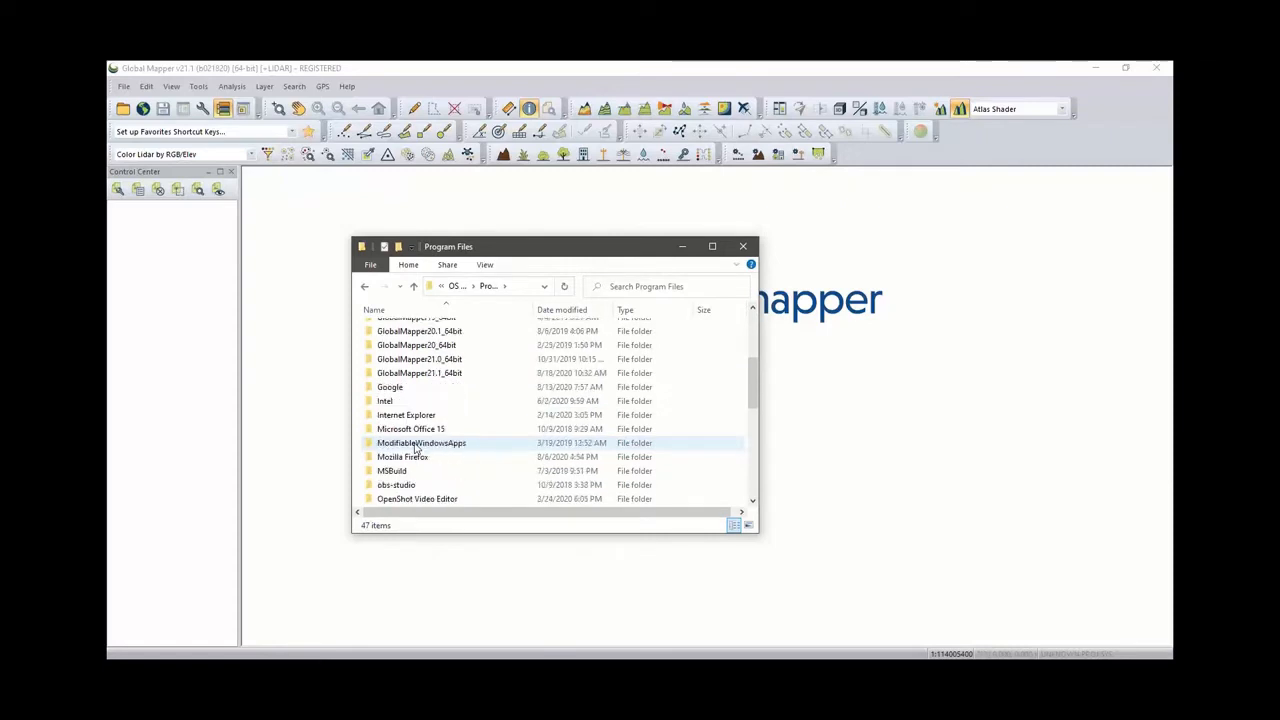
double_click(418, 373)
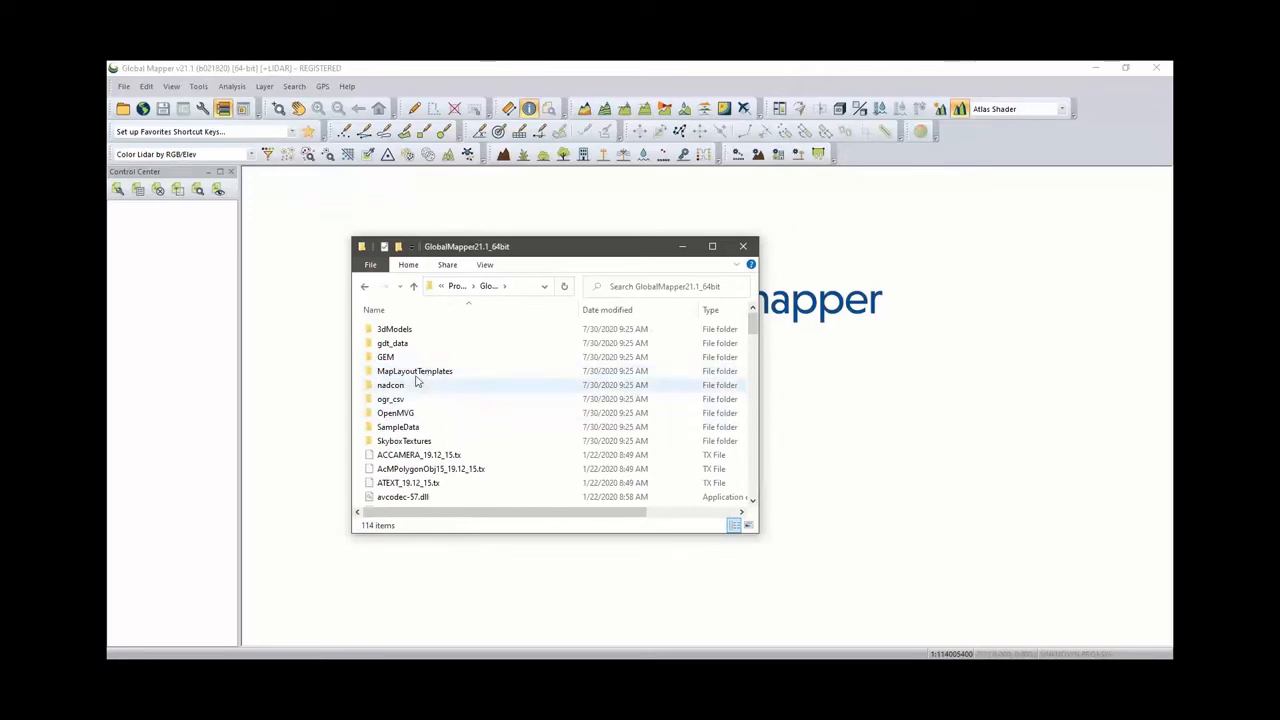
double_click(400, 427)
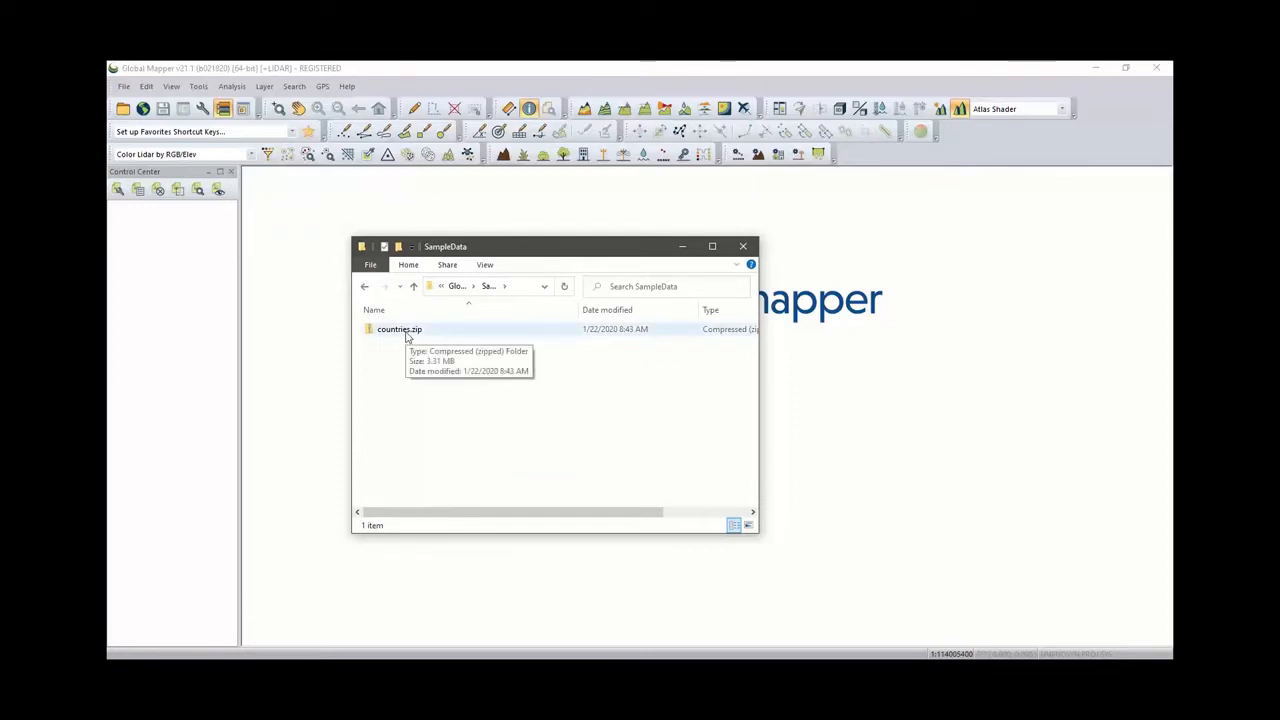
- Delete countries.zip from the SampleData folder
left_click_drag(407, 337, 248, 491)
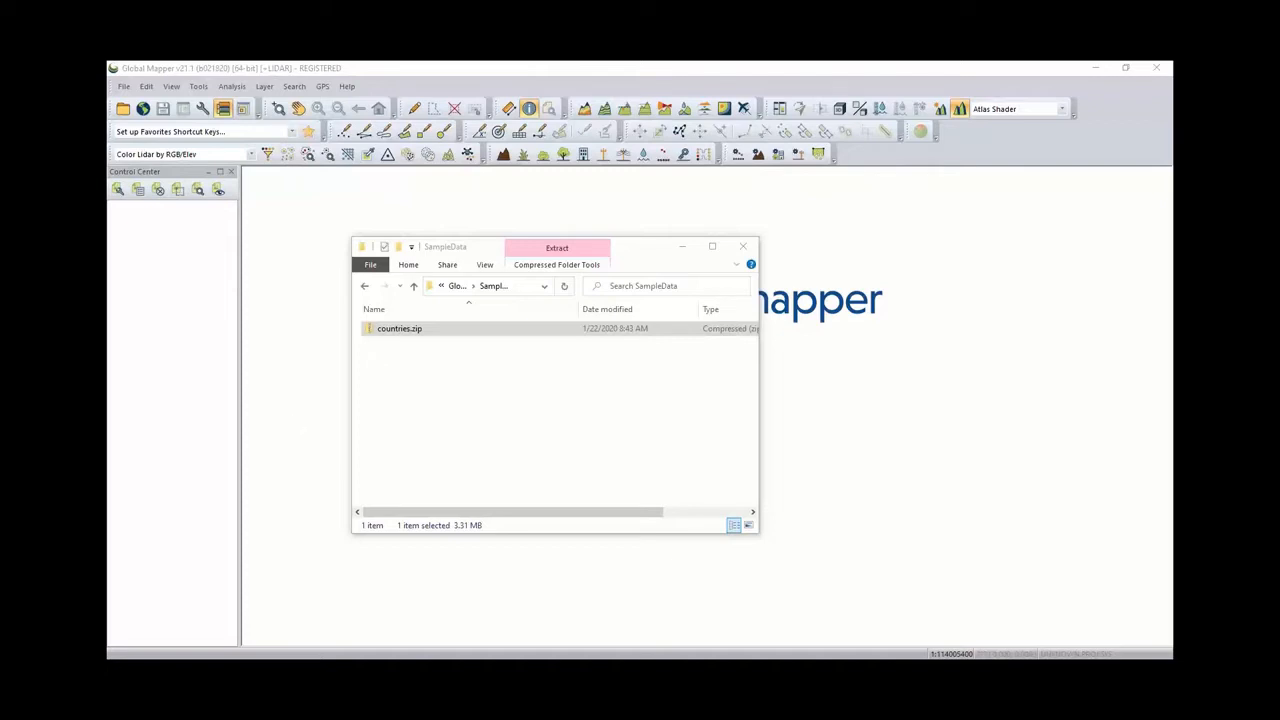
left_click(400, 329)
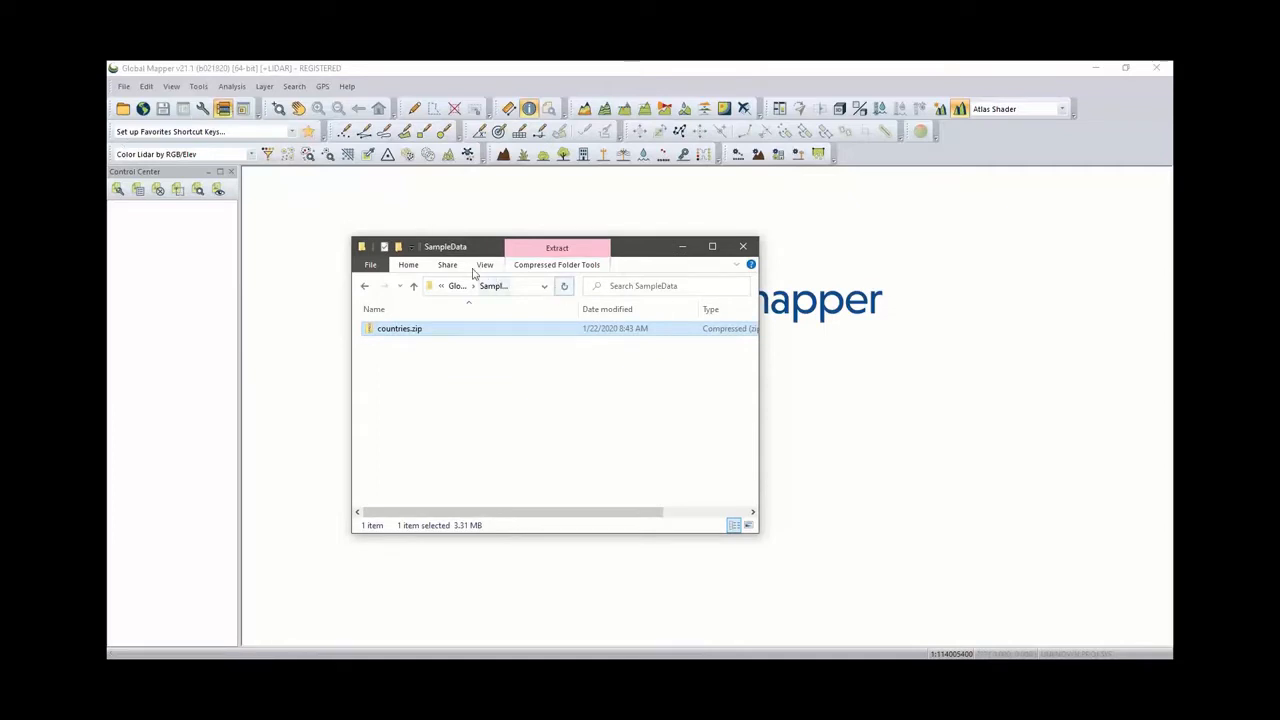
key("Delete")
right_click(415, 329)
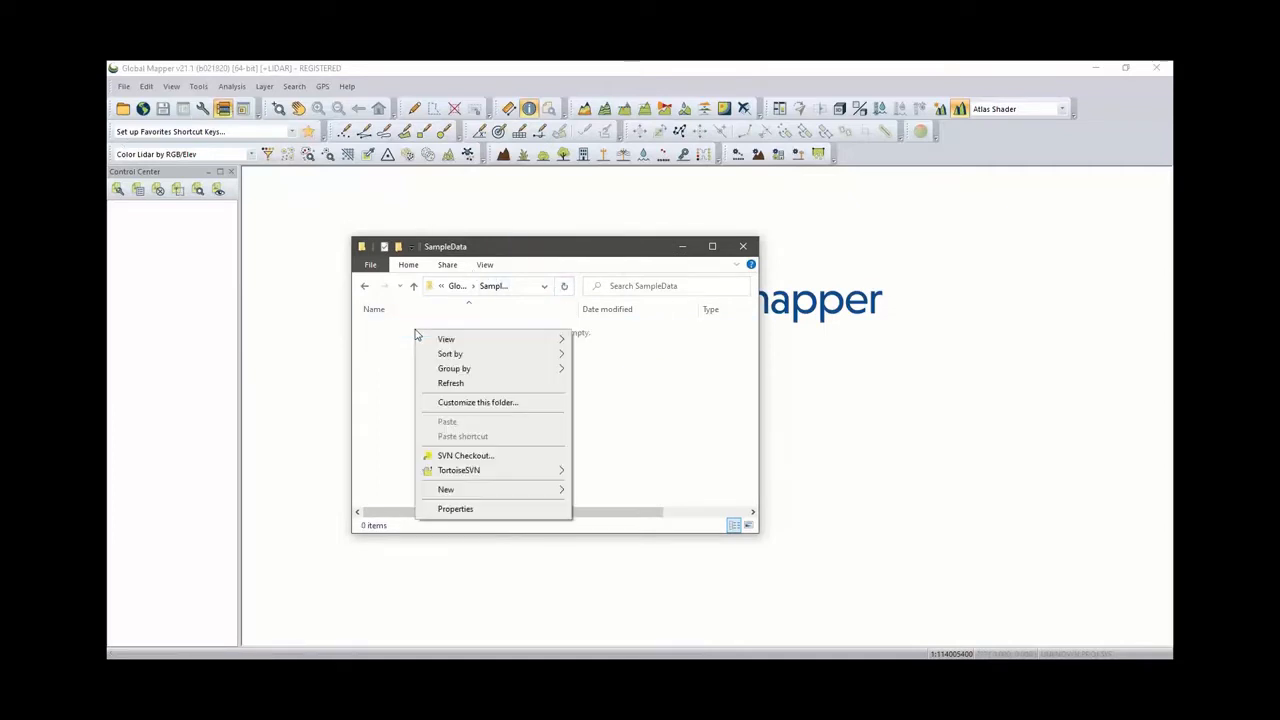
left_click(521, 242)
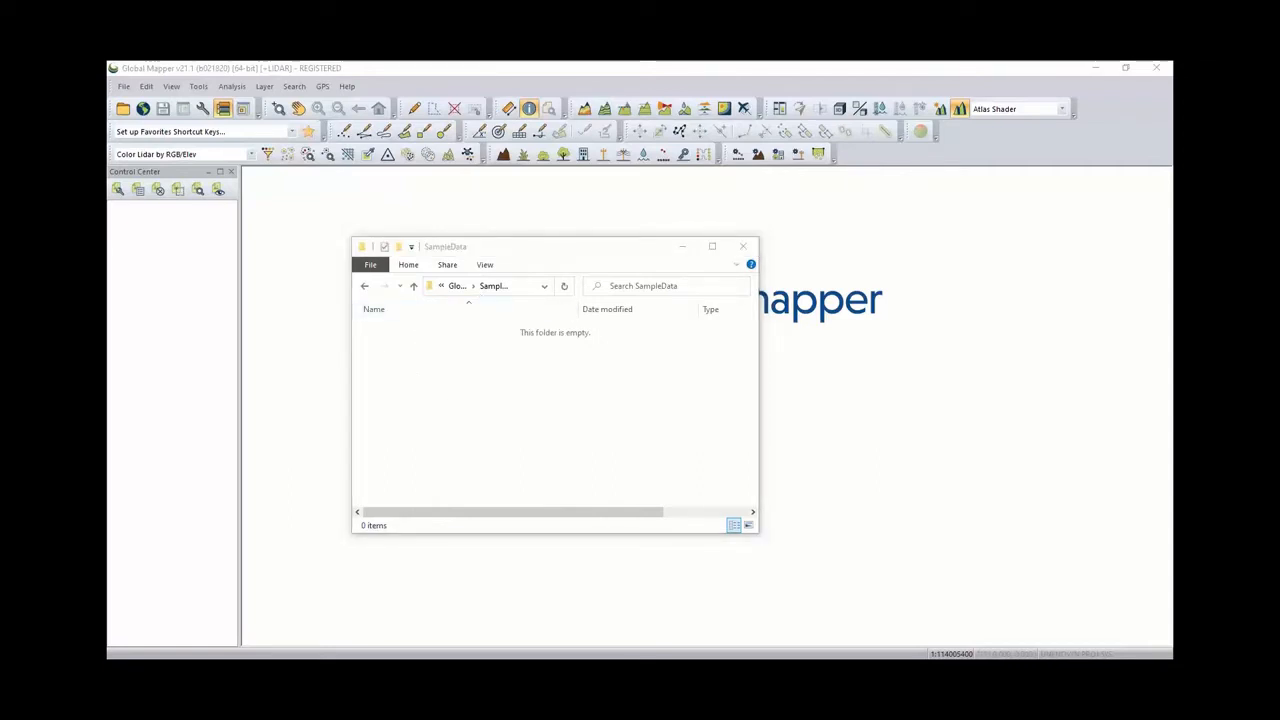
- Move File Linking.gmw from the session Data folder into SampleData, open it, and close the Explorer window
left_click_drag(106, 400, 950, 262)
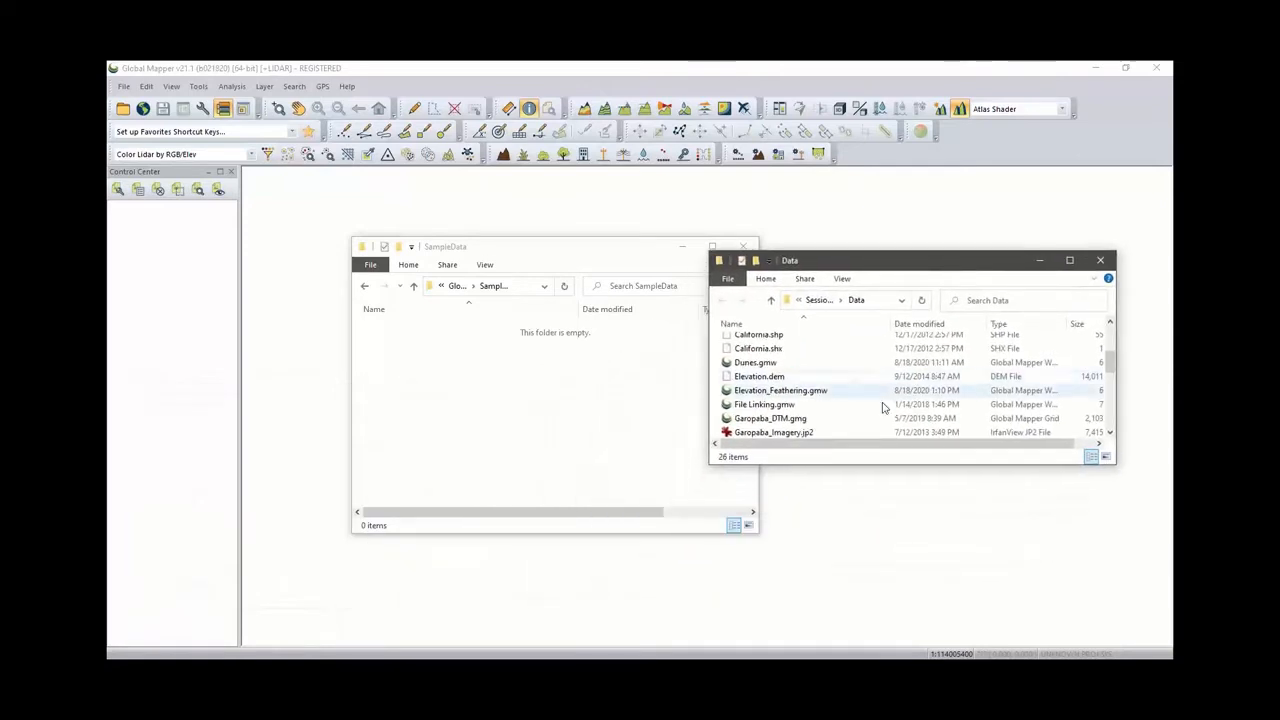
left_click_drag(760, 405, 467, 397)
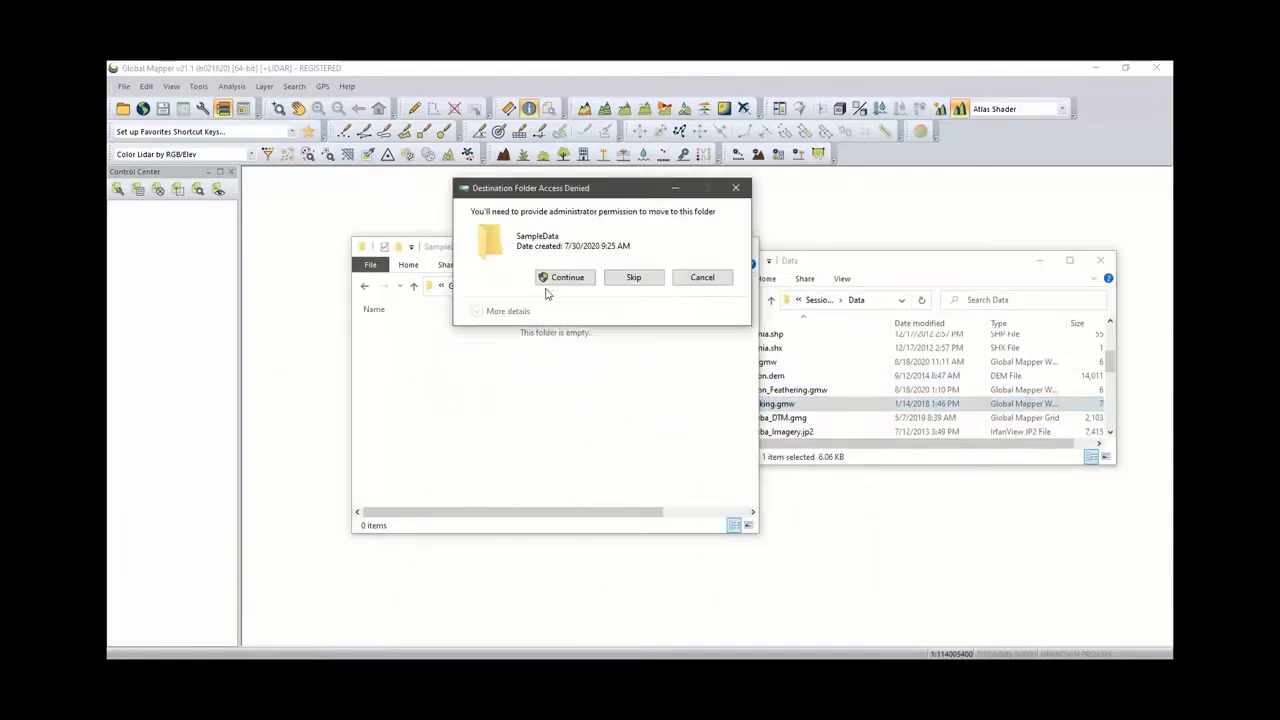
left_click(559, 281)
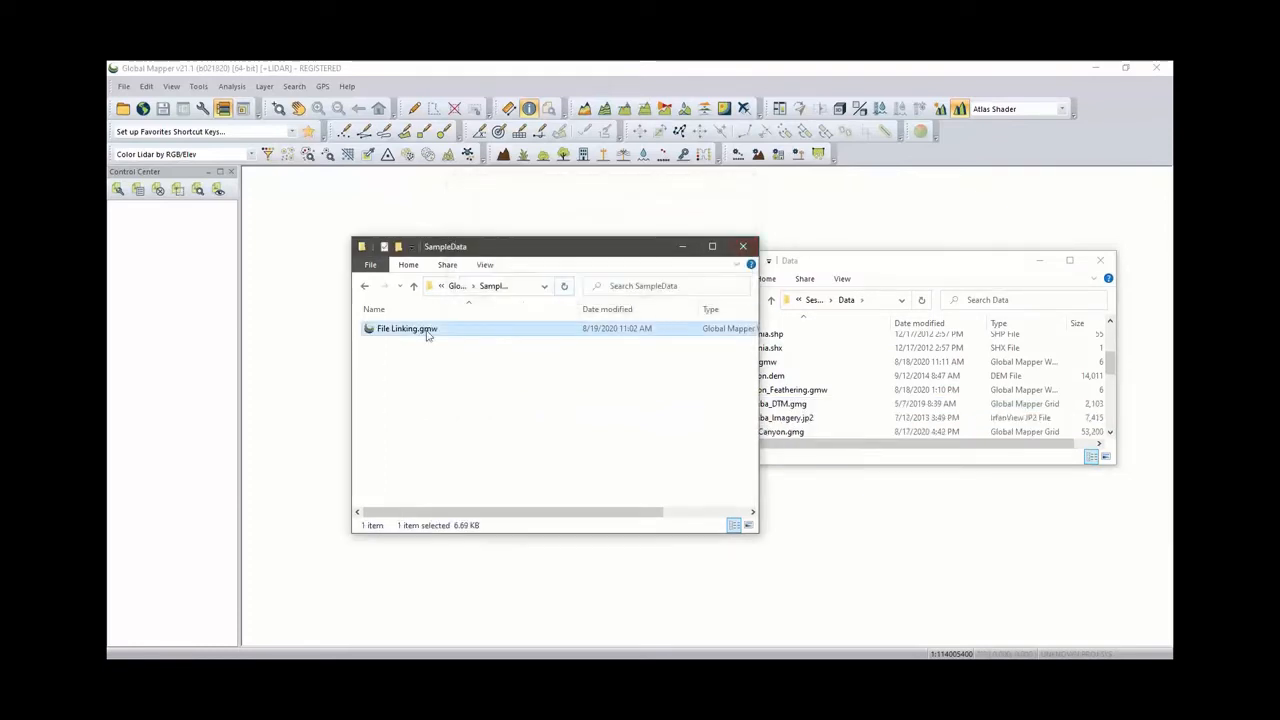
left_click_drag(862, 268, 0, 390)
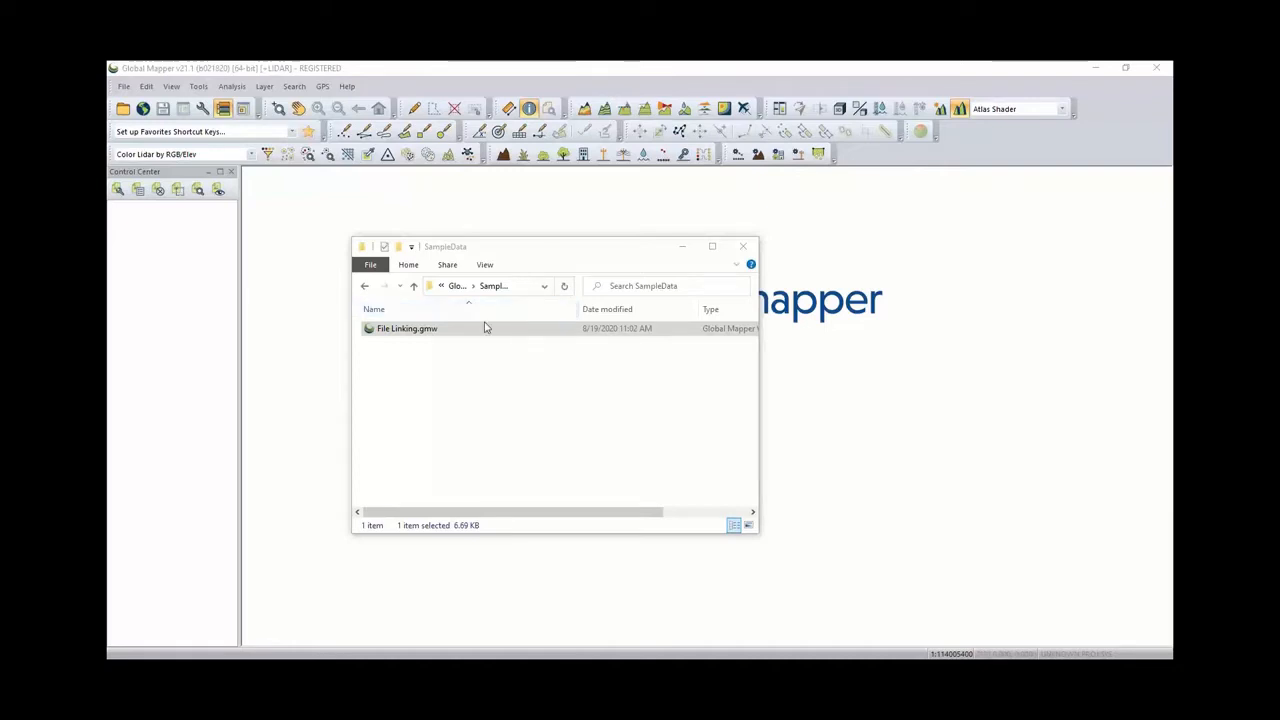
double_click(432, 331)
left_click(743, 246)
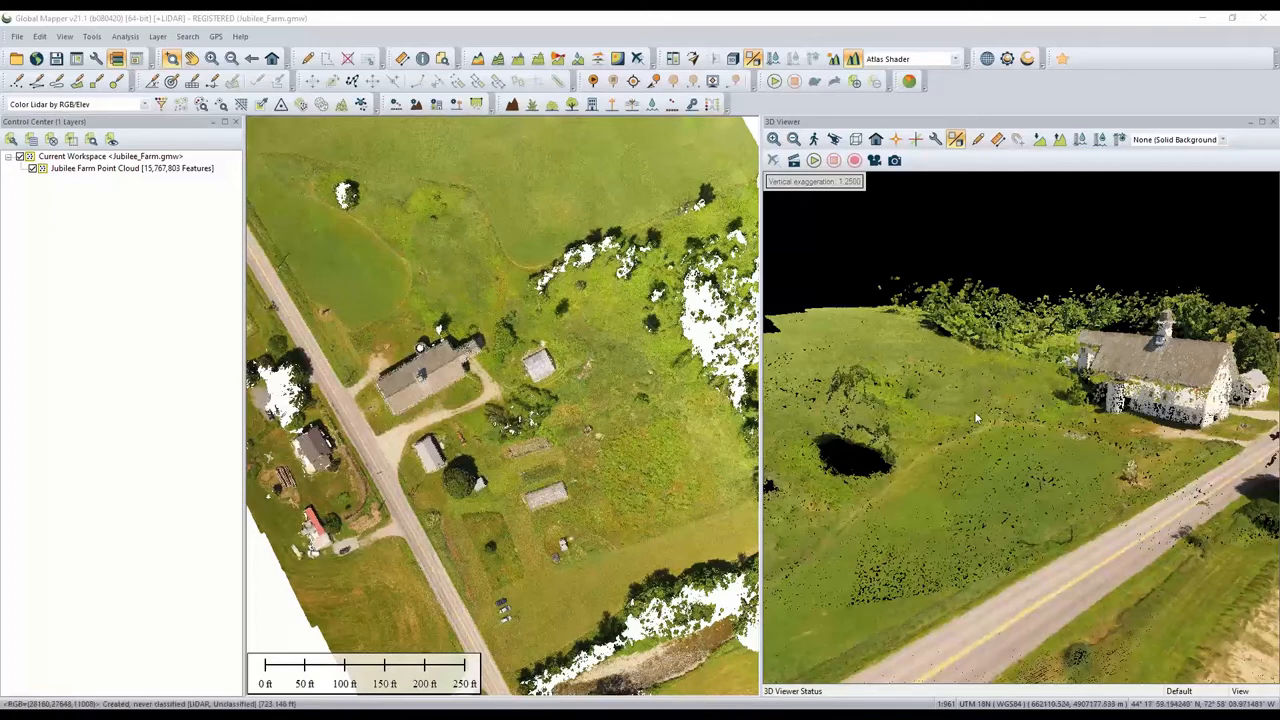
- Color the Jubilee Farm point cloud by elevation
scroll(976, 417, "up", 2)
scroll(976, 417, "down", 4)
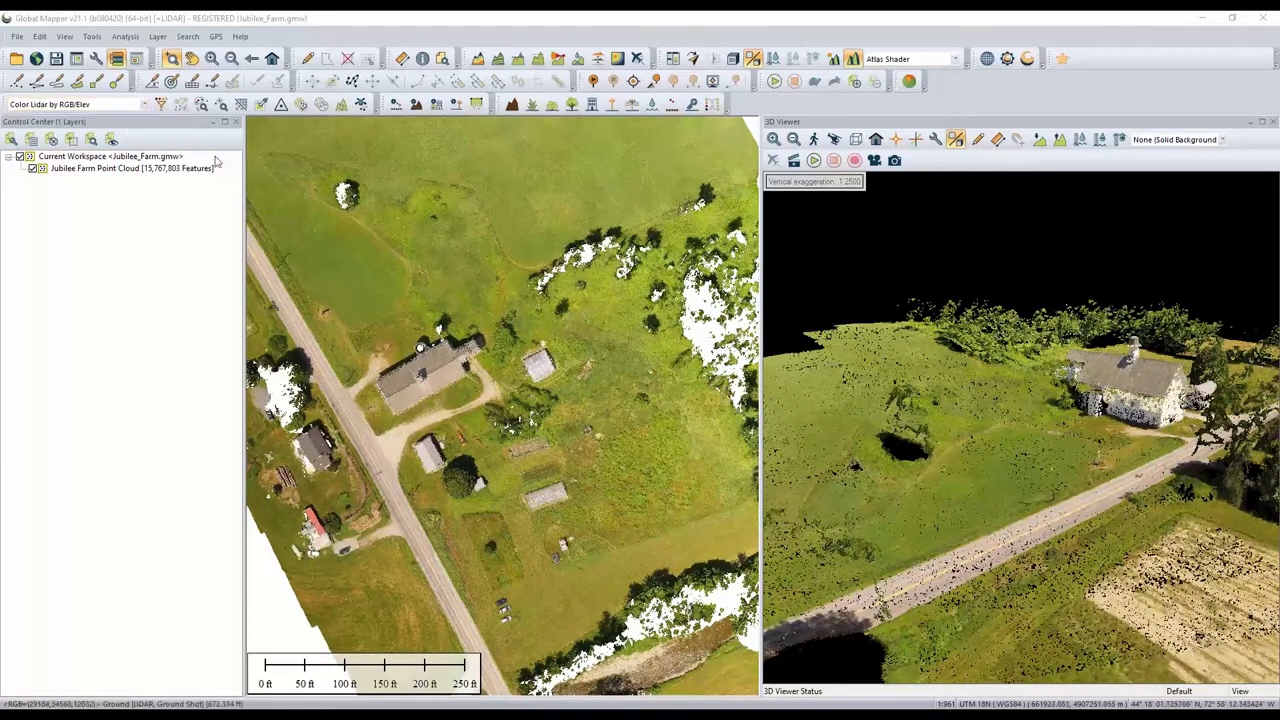
left_click(147, 106)
left_click(90, 125)
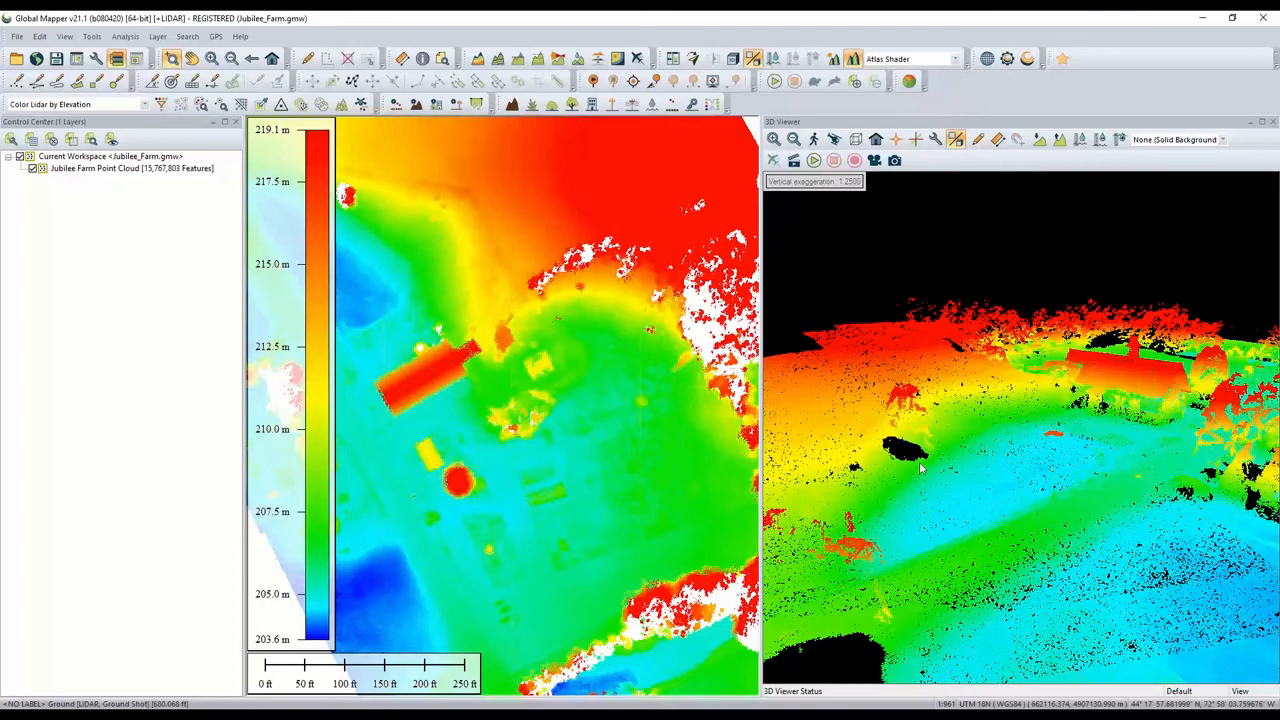
- Try exporting the point cloud to the PDF (3D) format, cancelling the 3D PDF export options
scroll(1055, 432, "up", 5)
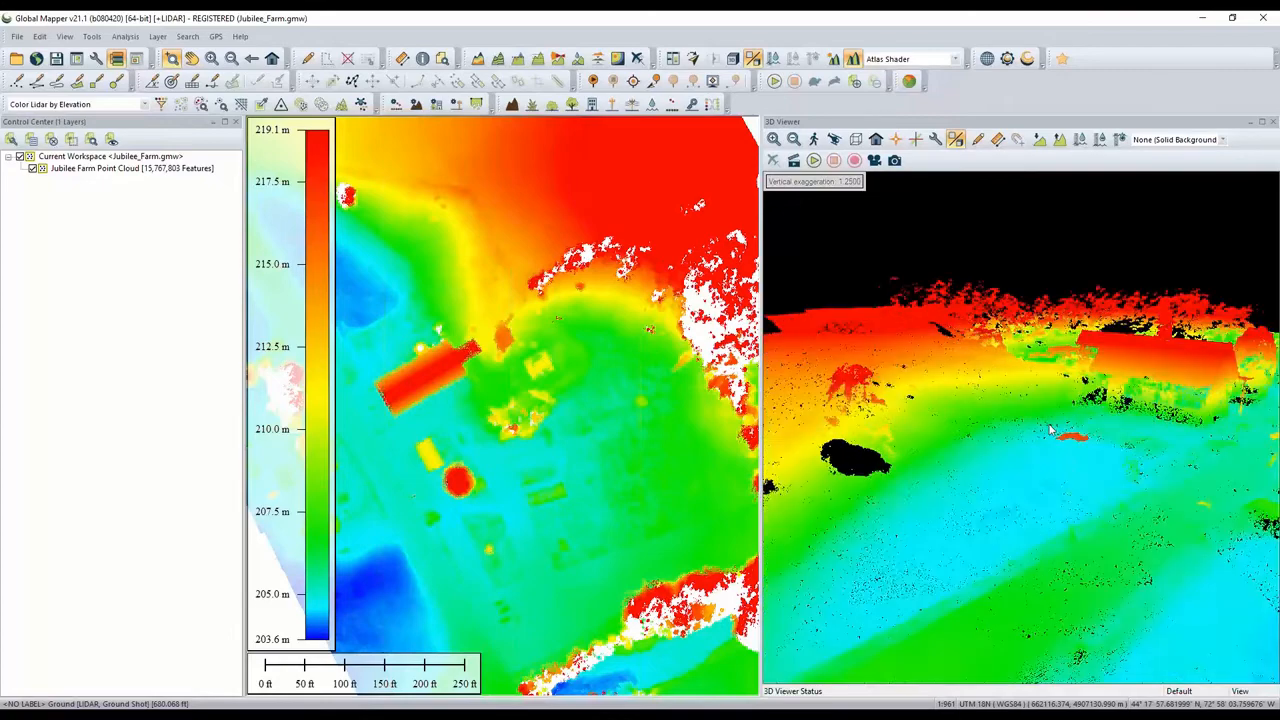
scroll(1055, 432, "down", 4)
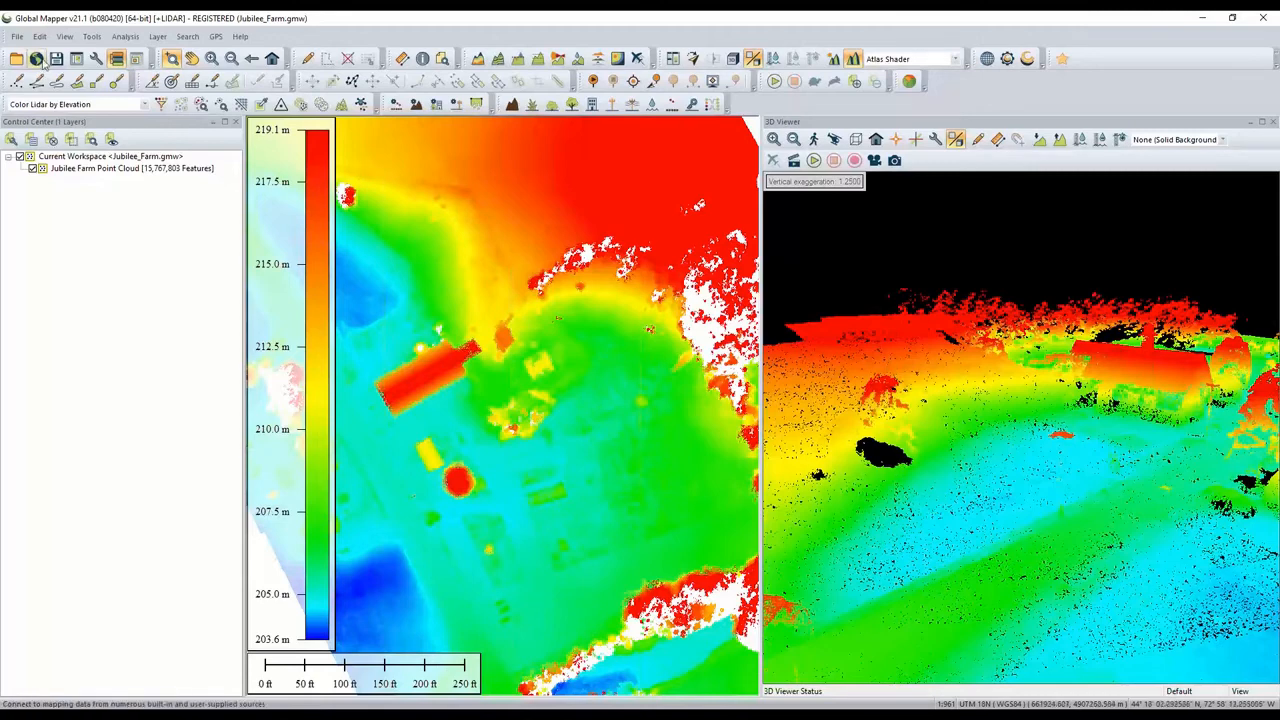
left_click(18, 38)
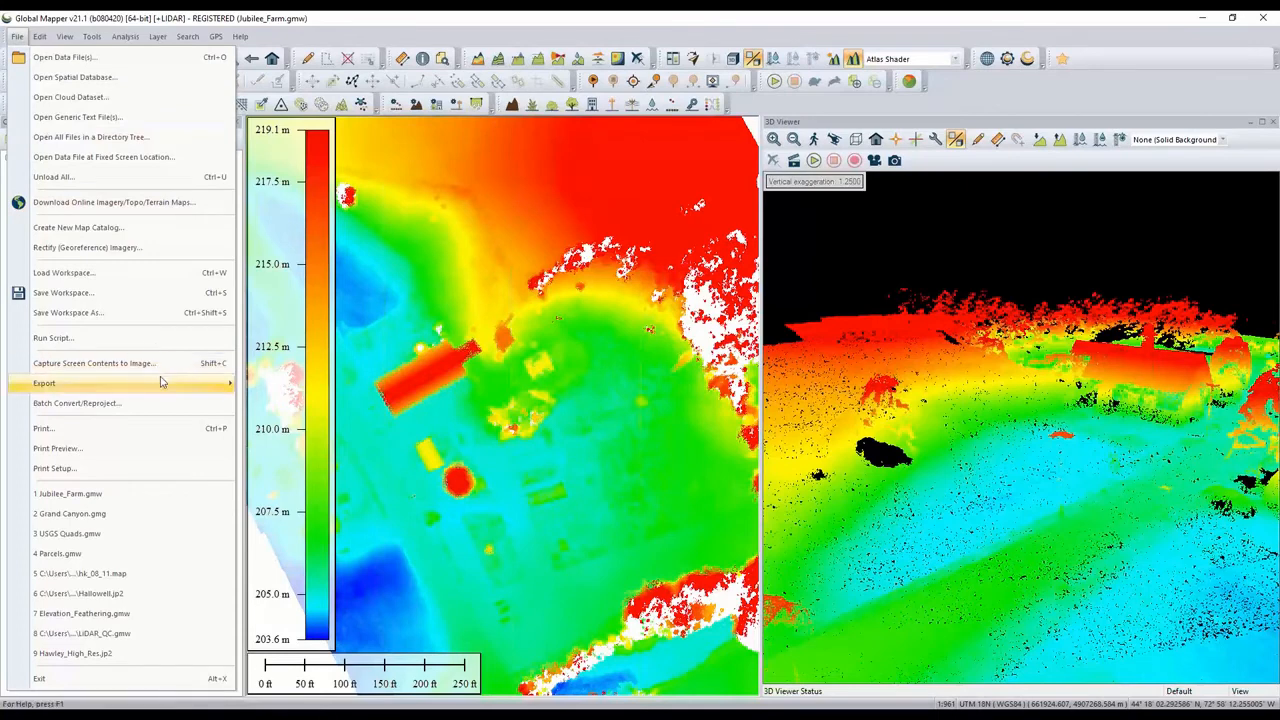
mouse_move(162, 383)
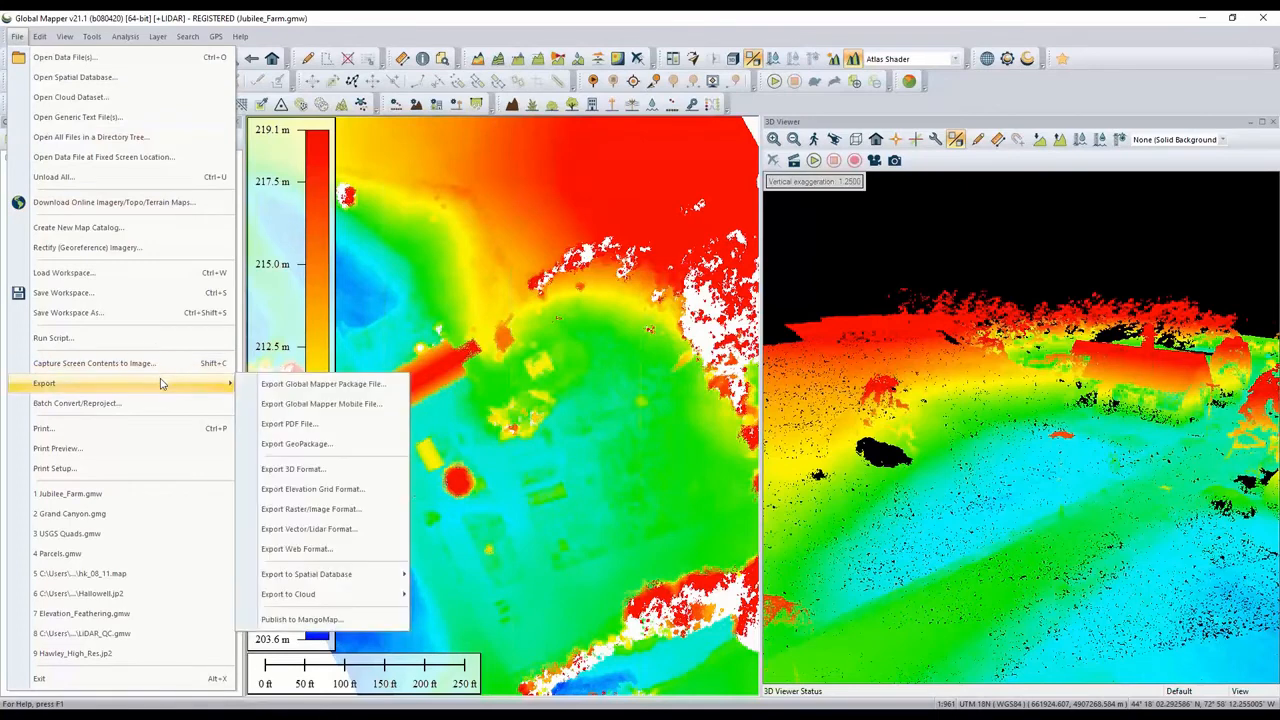
left_click(354, 471)
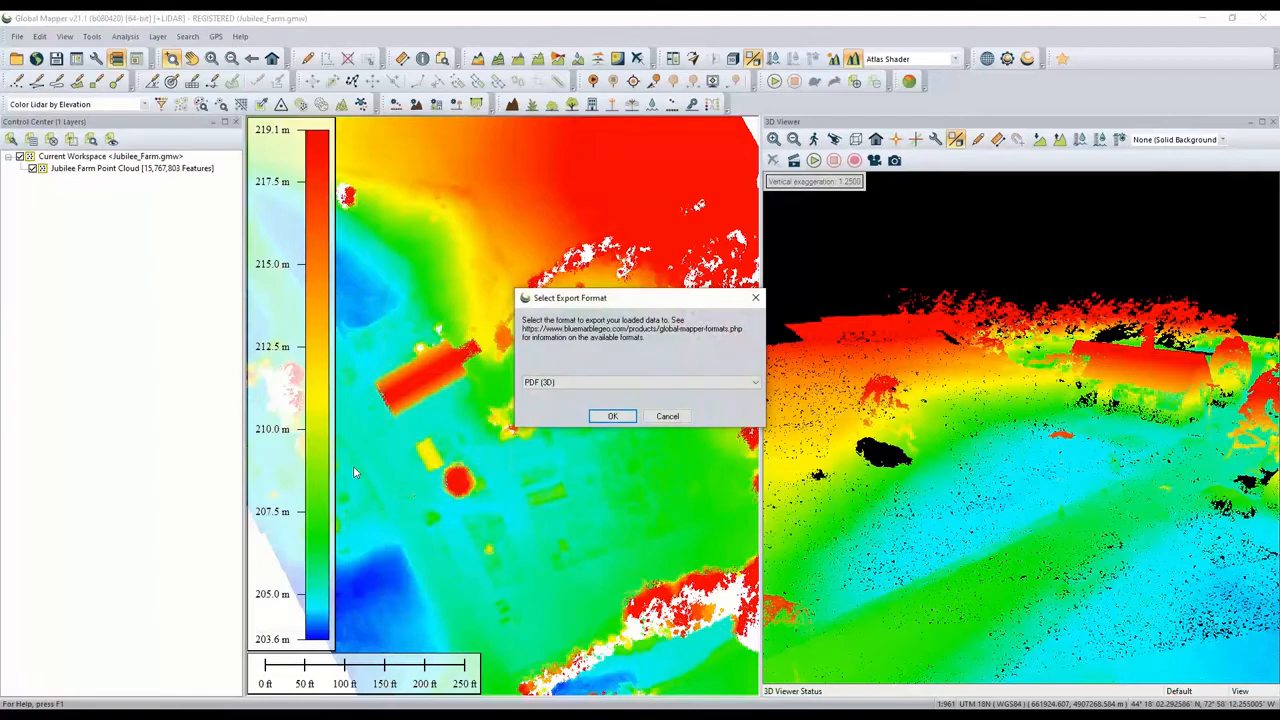
left_click(573, 383)
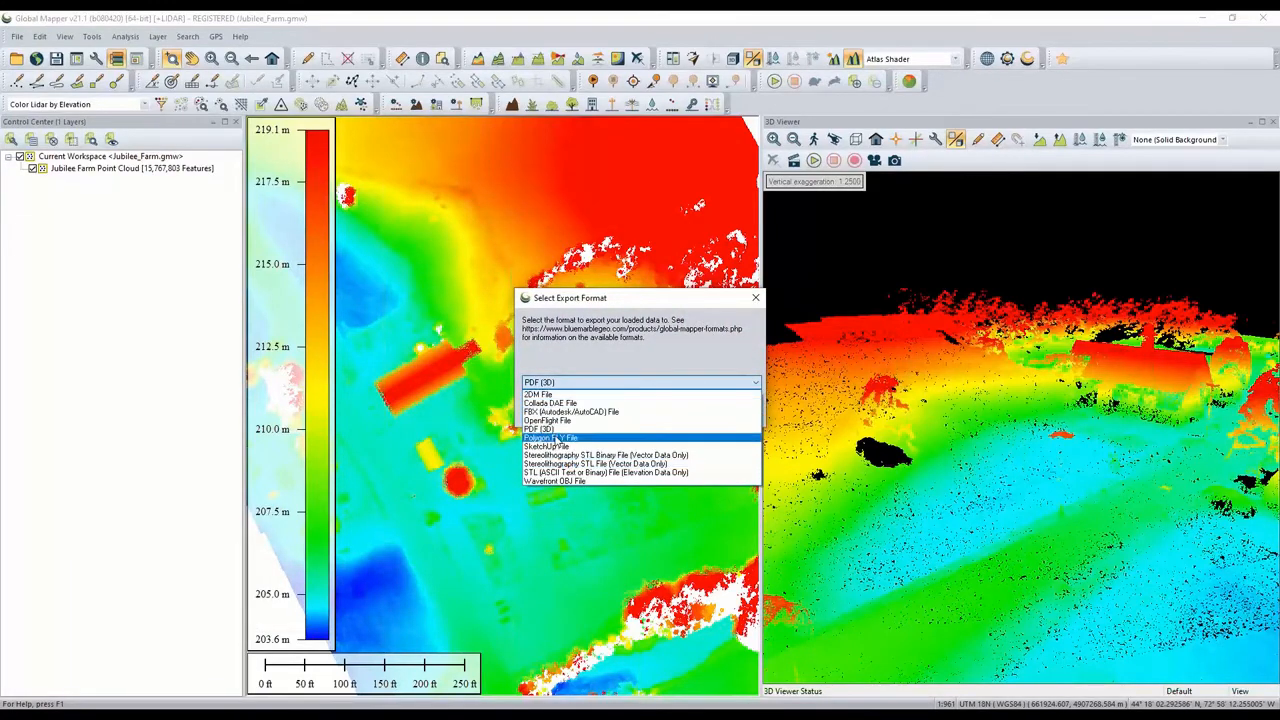
left_click(553, 430)
left_click(612, 417)
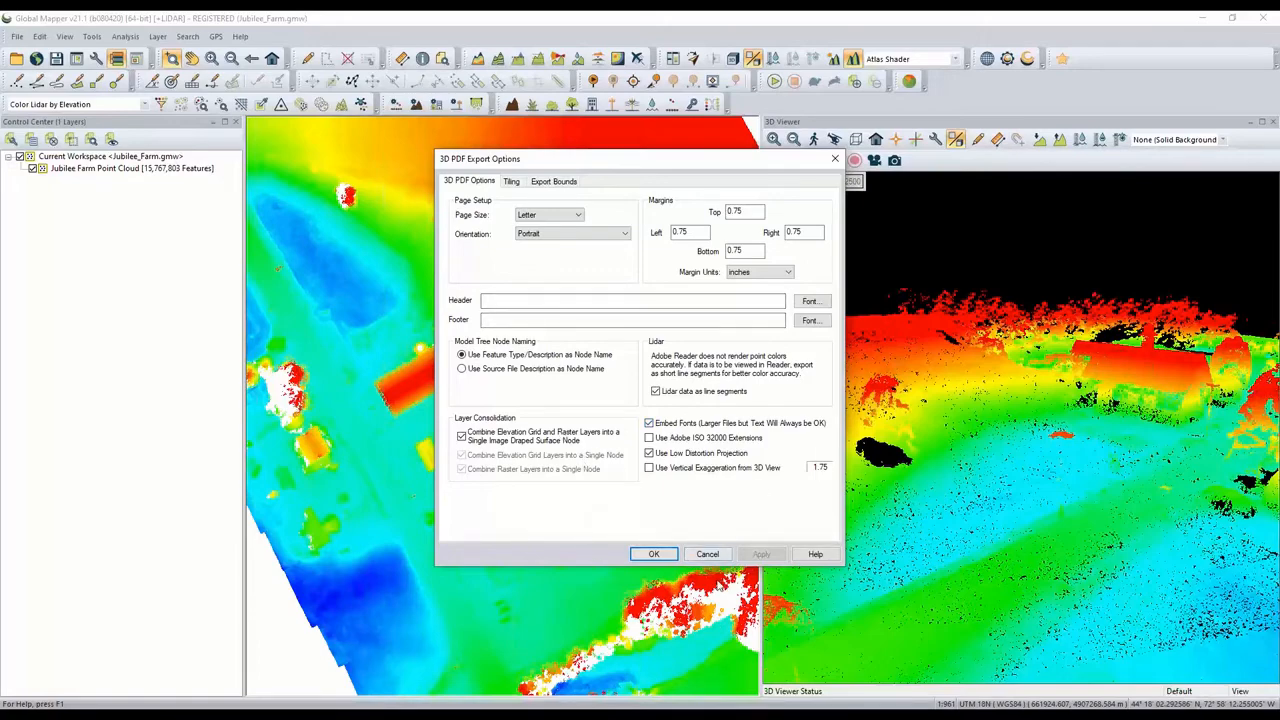
left_click(709, 555)
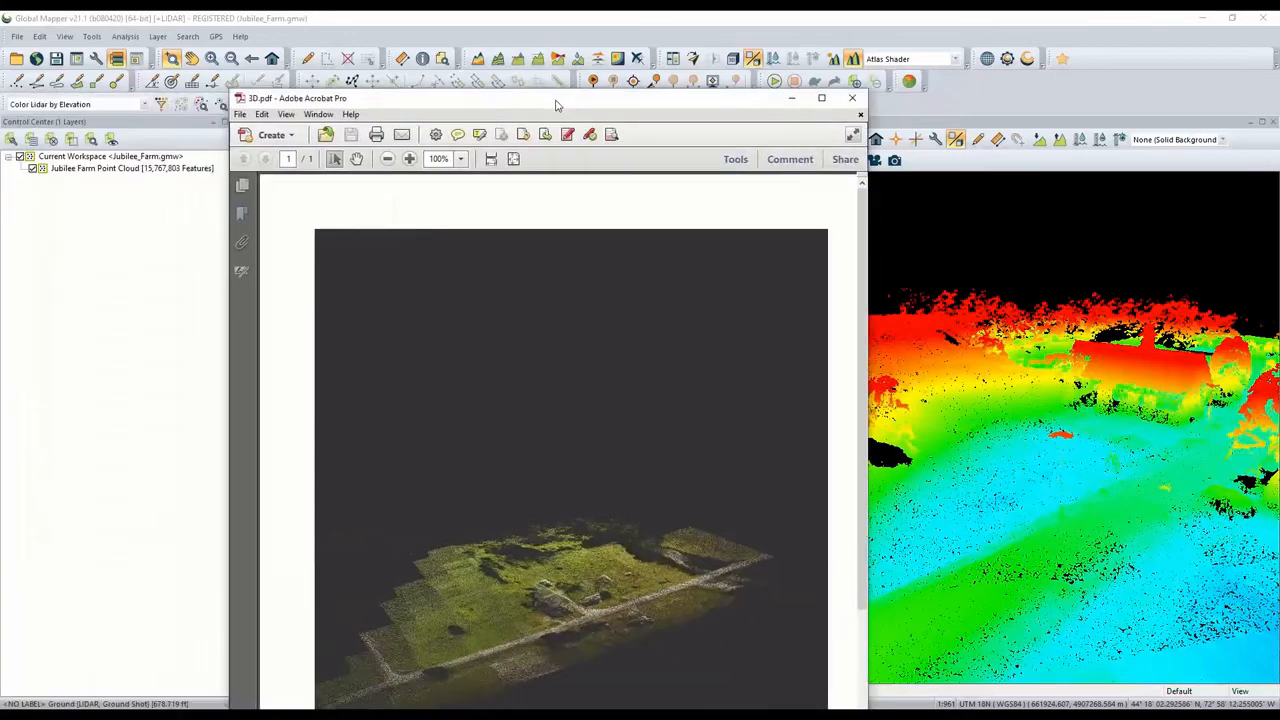
- Switch to Adobe Acrobat, maximize 3D.pdf and rotate the embedded 3D point cloud
left_click(830, 94)
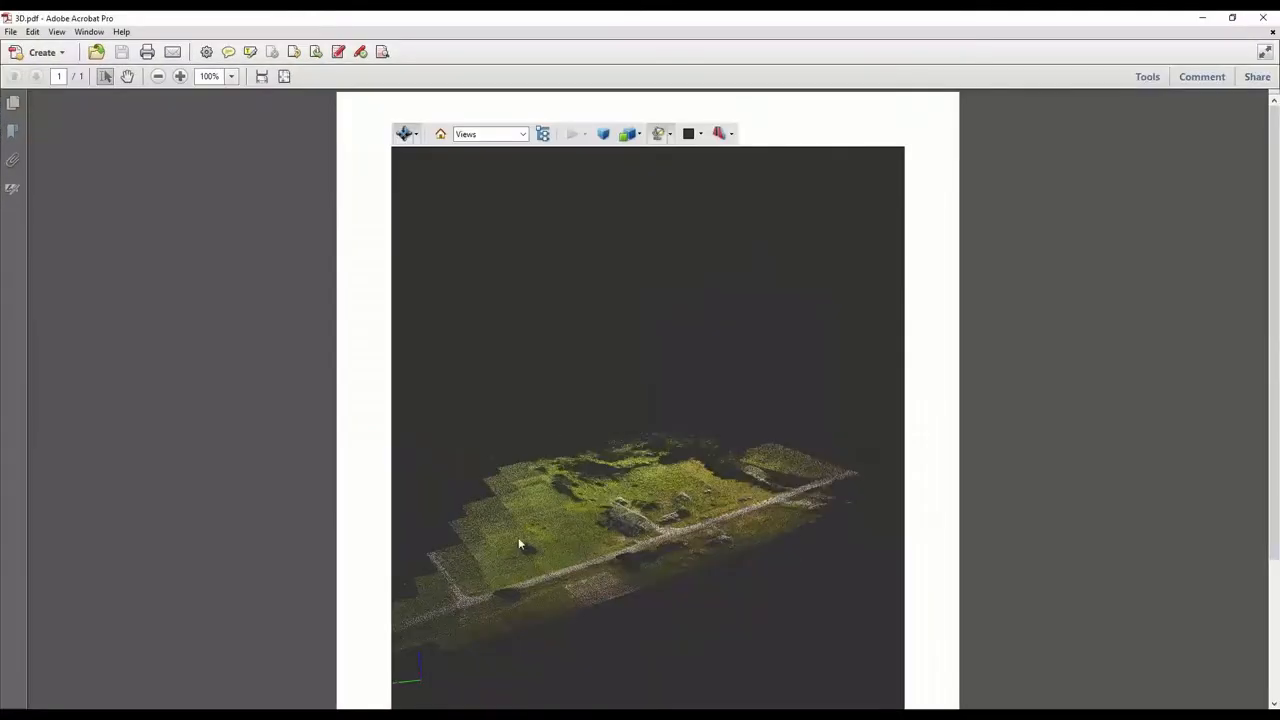
mouse_move(559, 537)
left_mouse_down()
mouse_move(651, 523)
mouse_move(537, 541)
mouse_move(491, 573)
mouse_move(557, 513)
mouse_move(533, 490)
mouse_move(572, 540)
mouse_move(546, 546)
left_mouse_up()
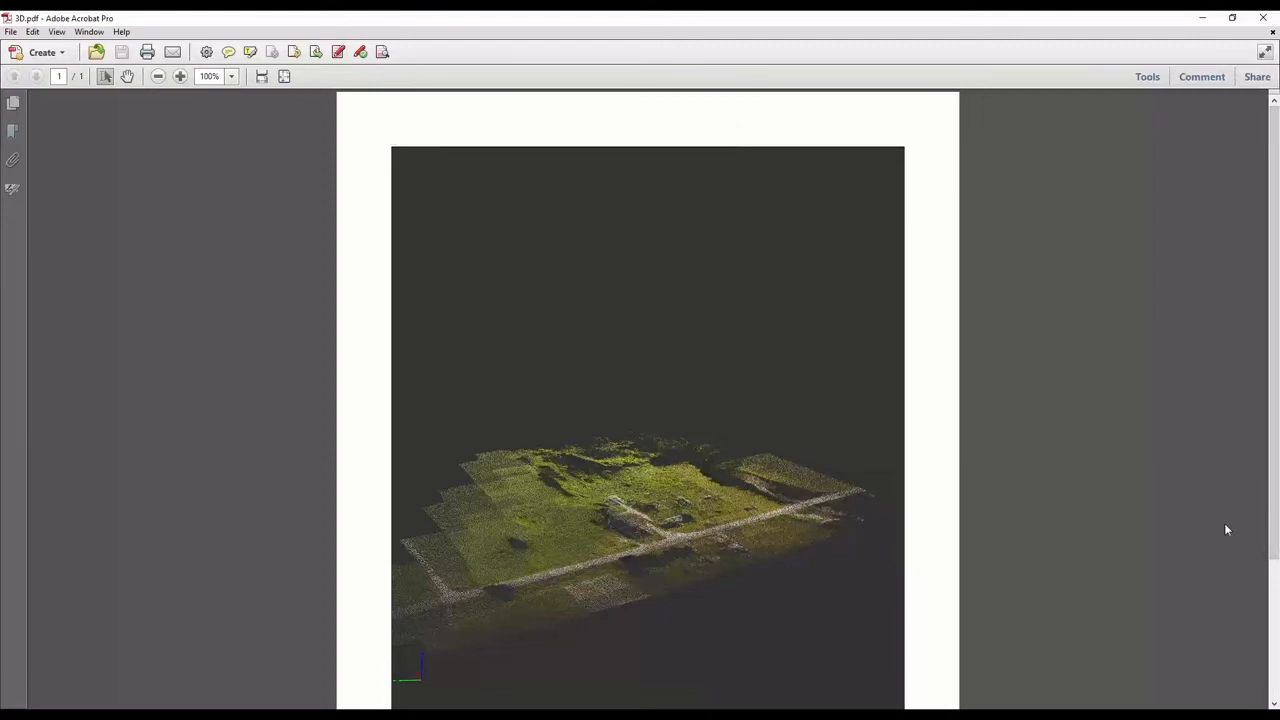
- Open Acrobat's Analyze tools and activate the Measuring Tool
left_click(1147, 78)
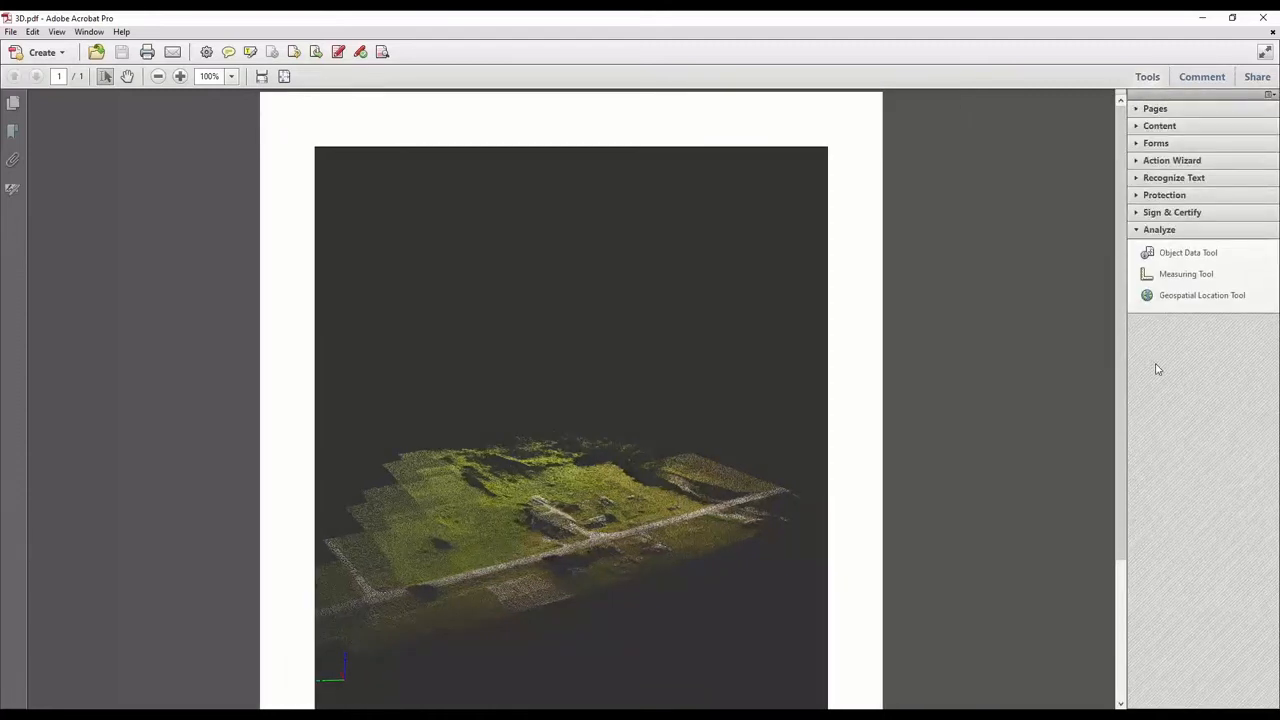
left_click(1182, 272)
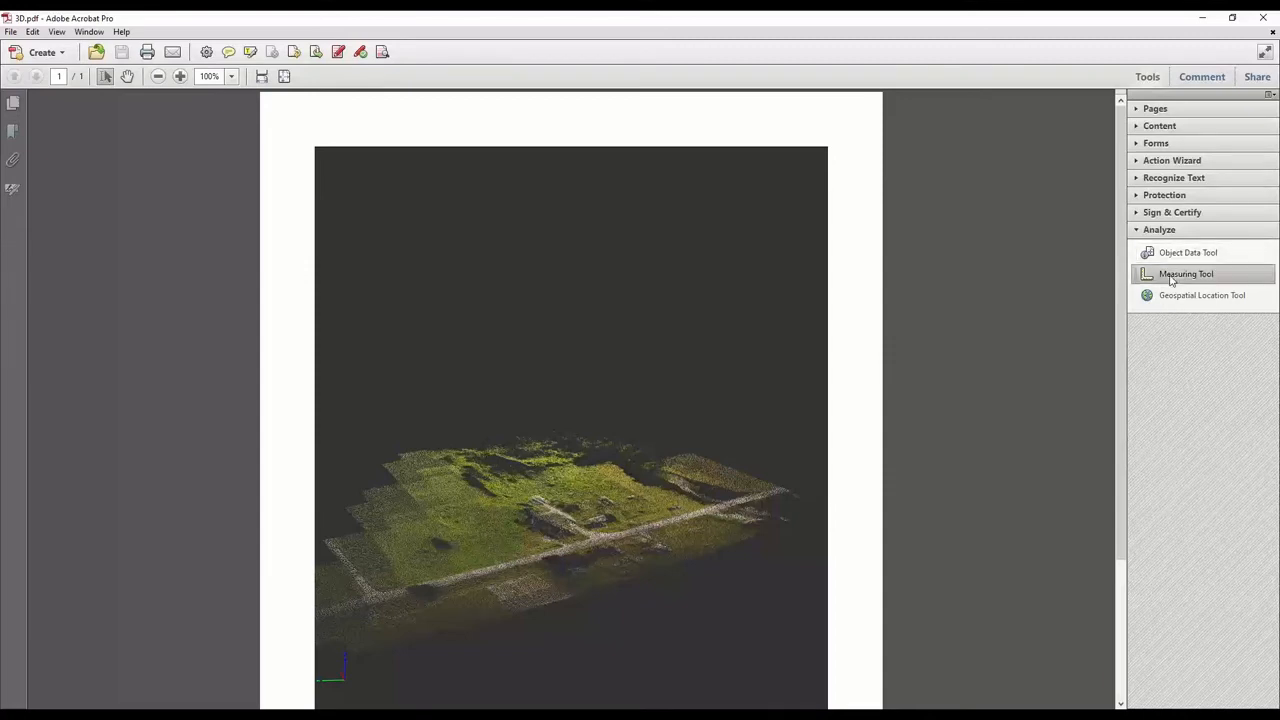